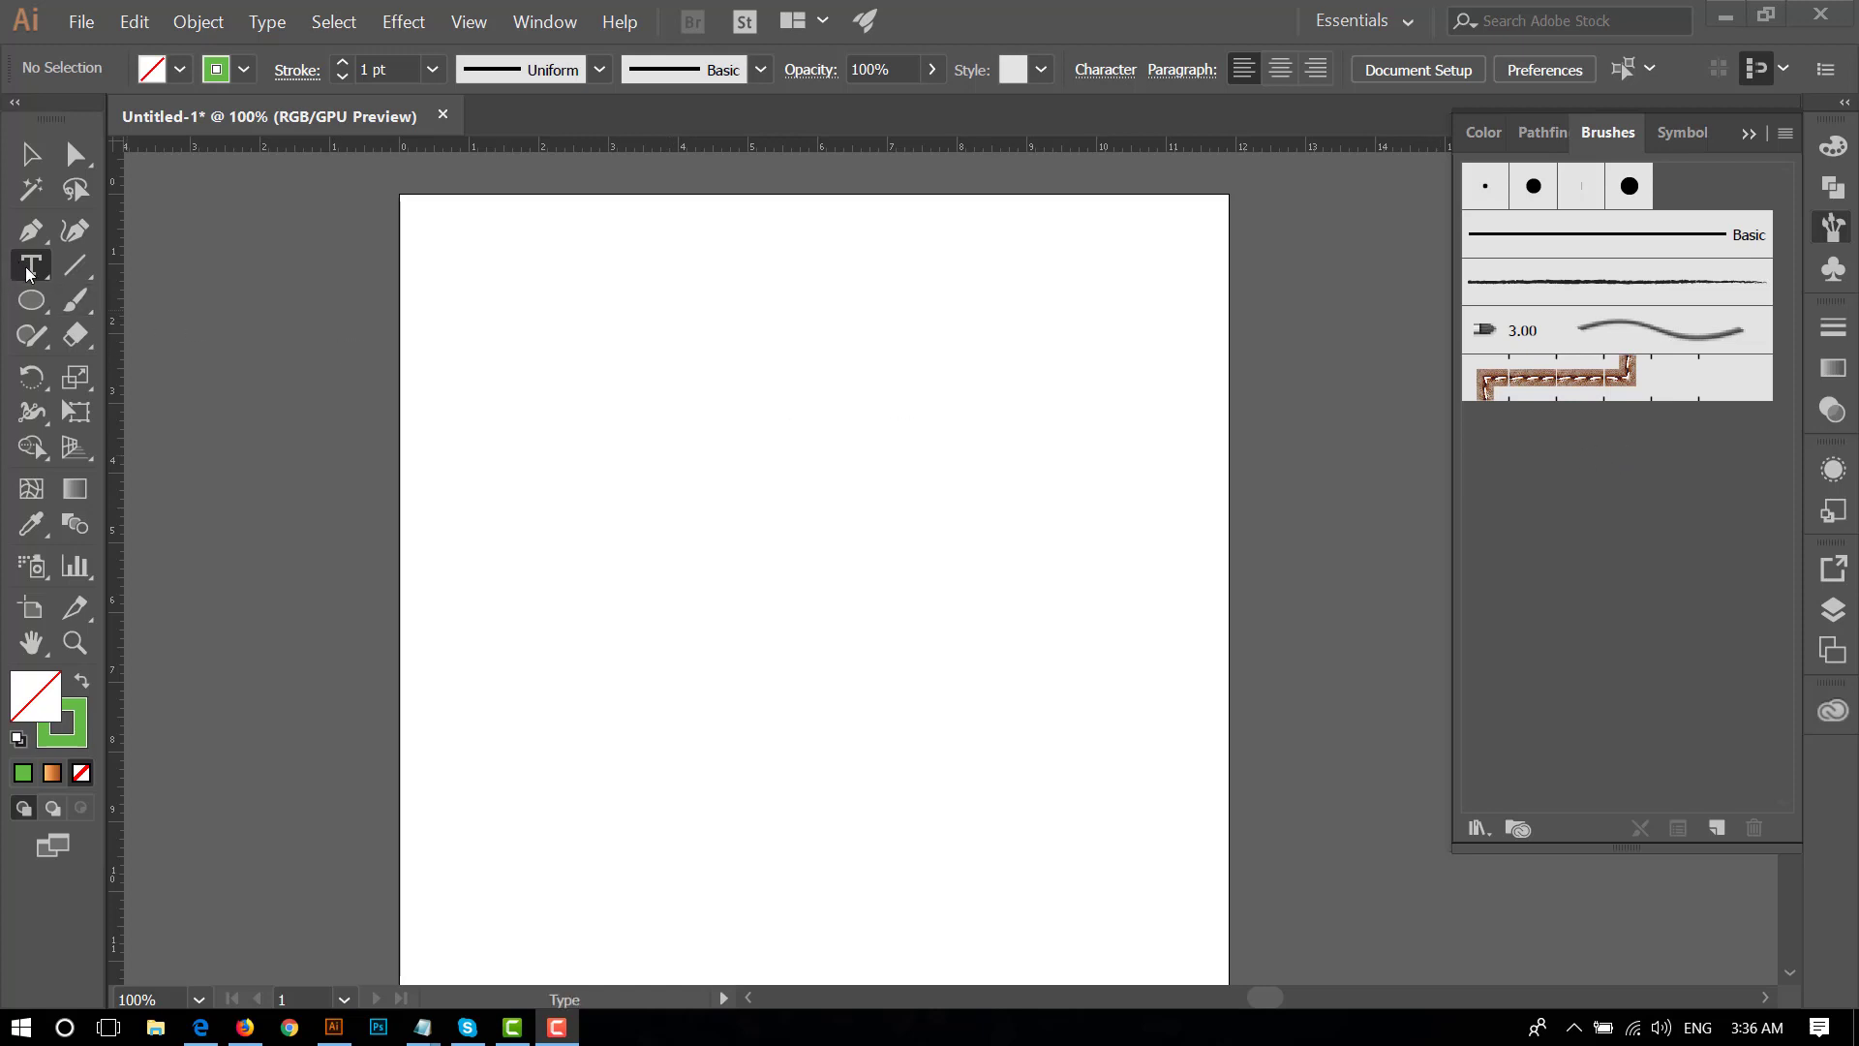
- Add a sample Lorem ipsum text object, enlarge it and move it to the page top
click(558, 325)
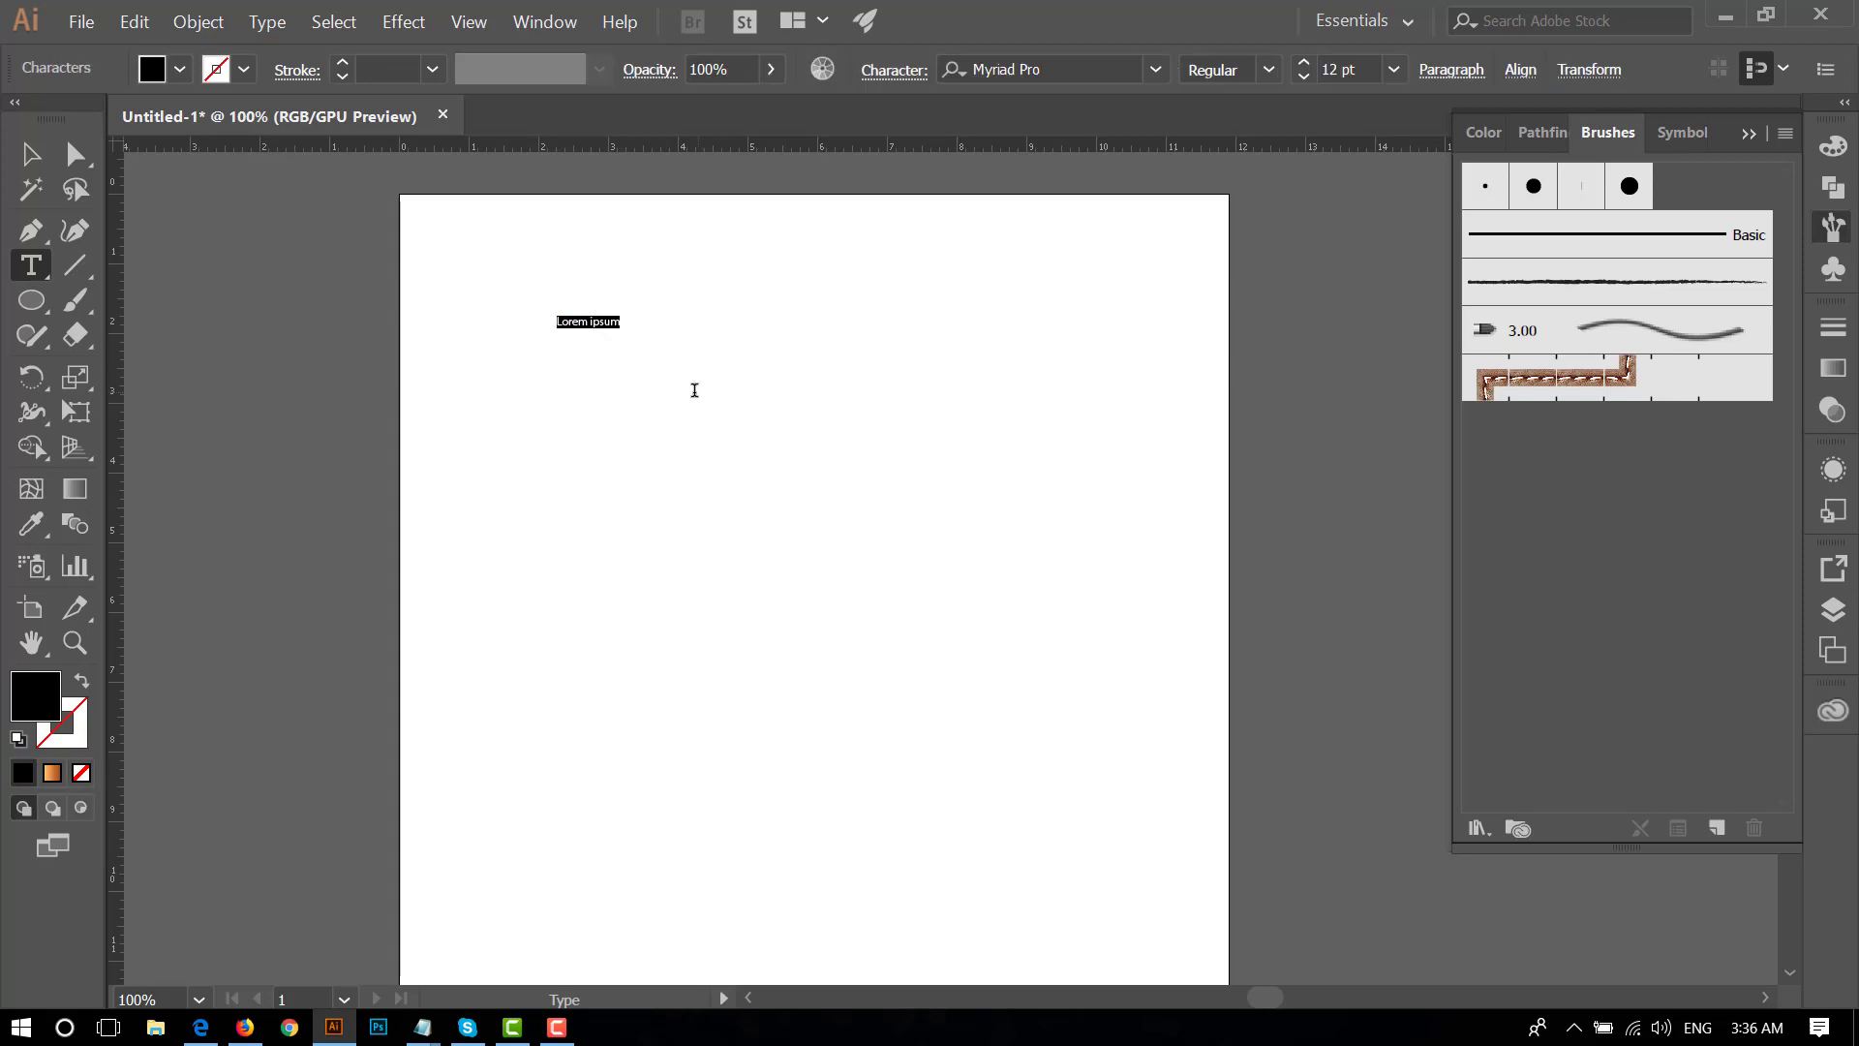
key(Escape)
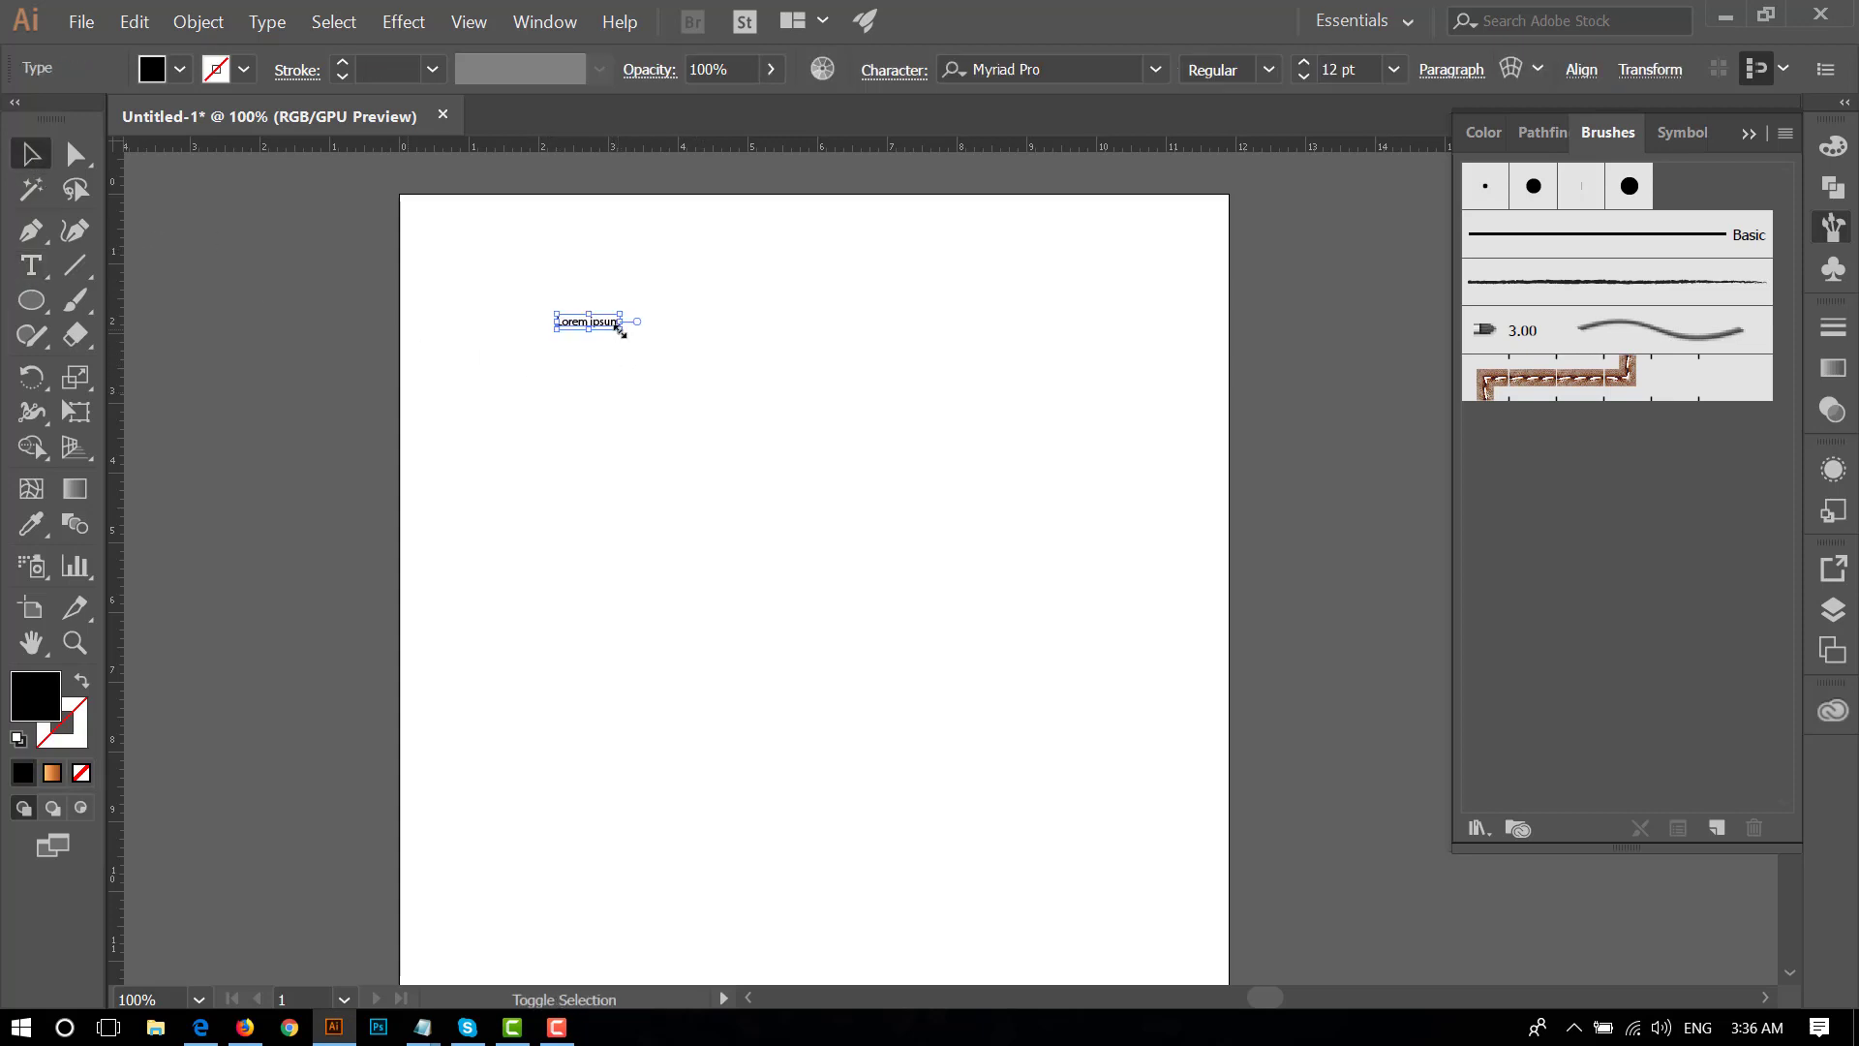
drag(621, 331, 1230, 462)
drag(1033, 465, 959, 365)
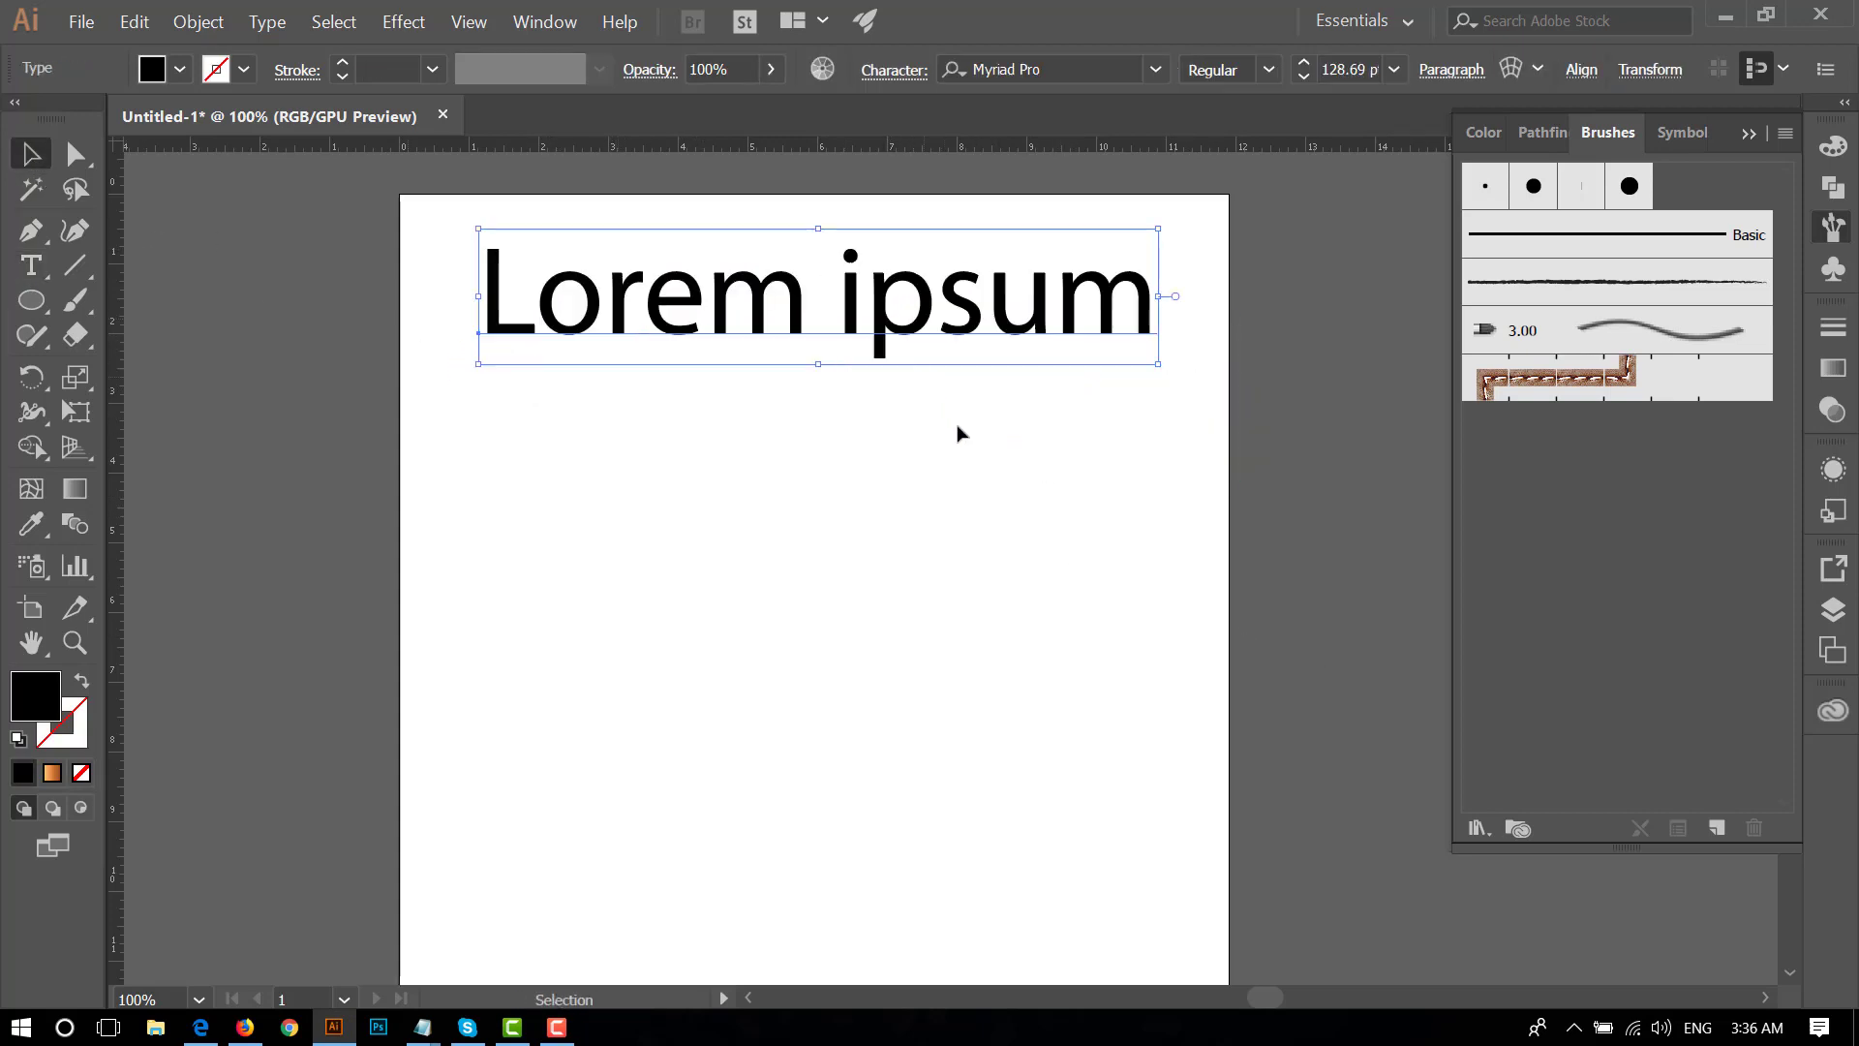
click(959, 433)
- Delete the Lorem ipsum text and bring up the shape-drawing tools flyout
scroll(927, 385, down, 1)
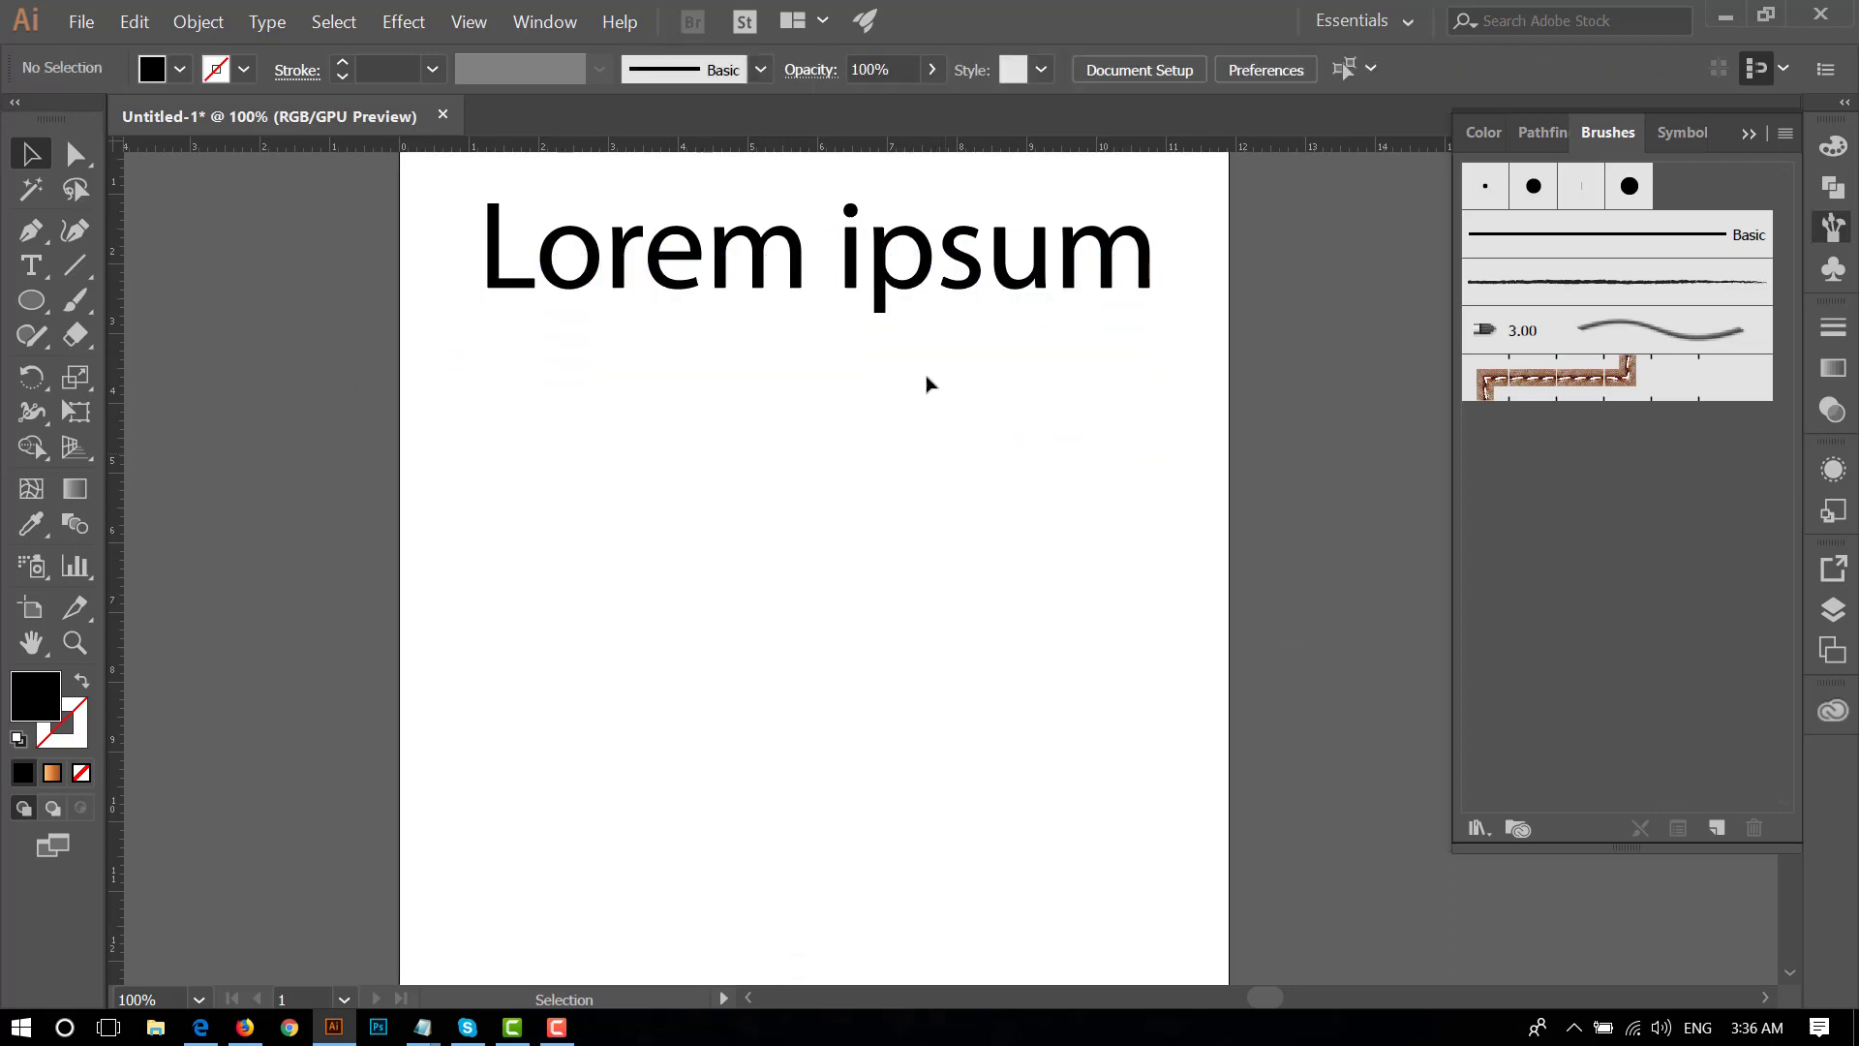
click(906, 286)
scroll(968, 432, up, 1)
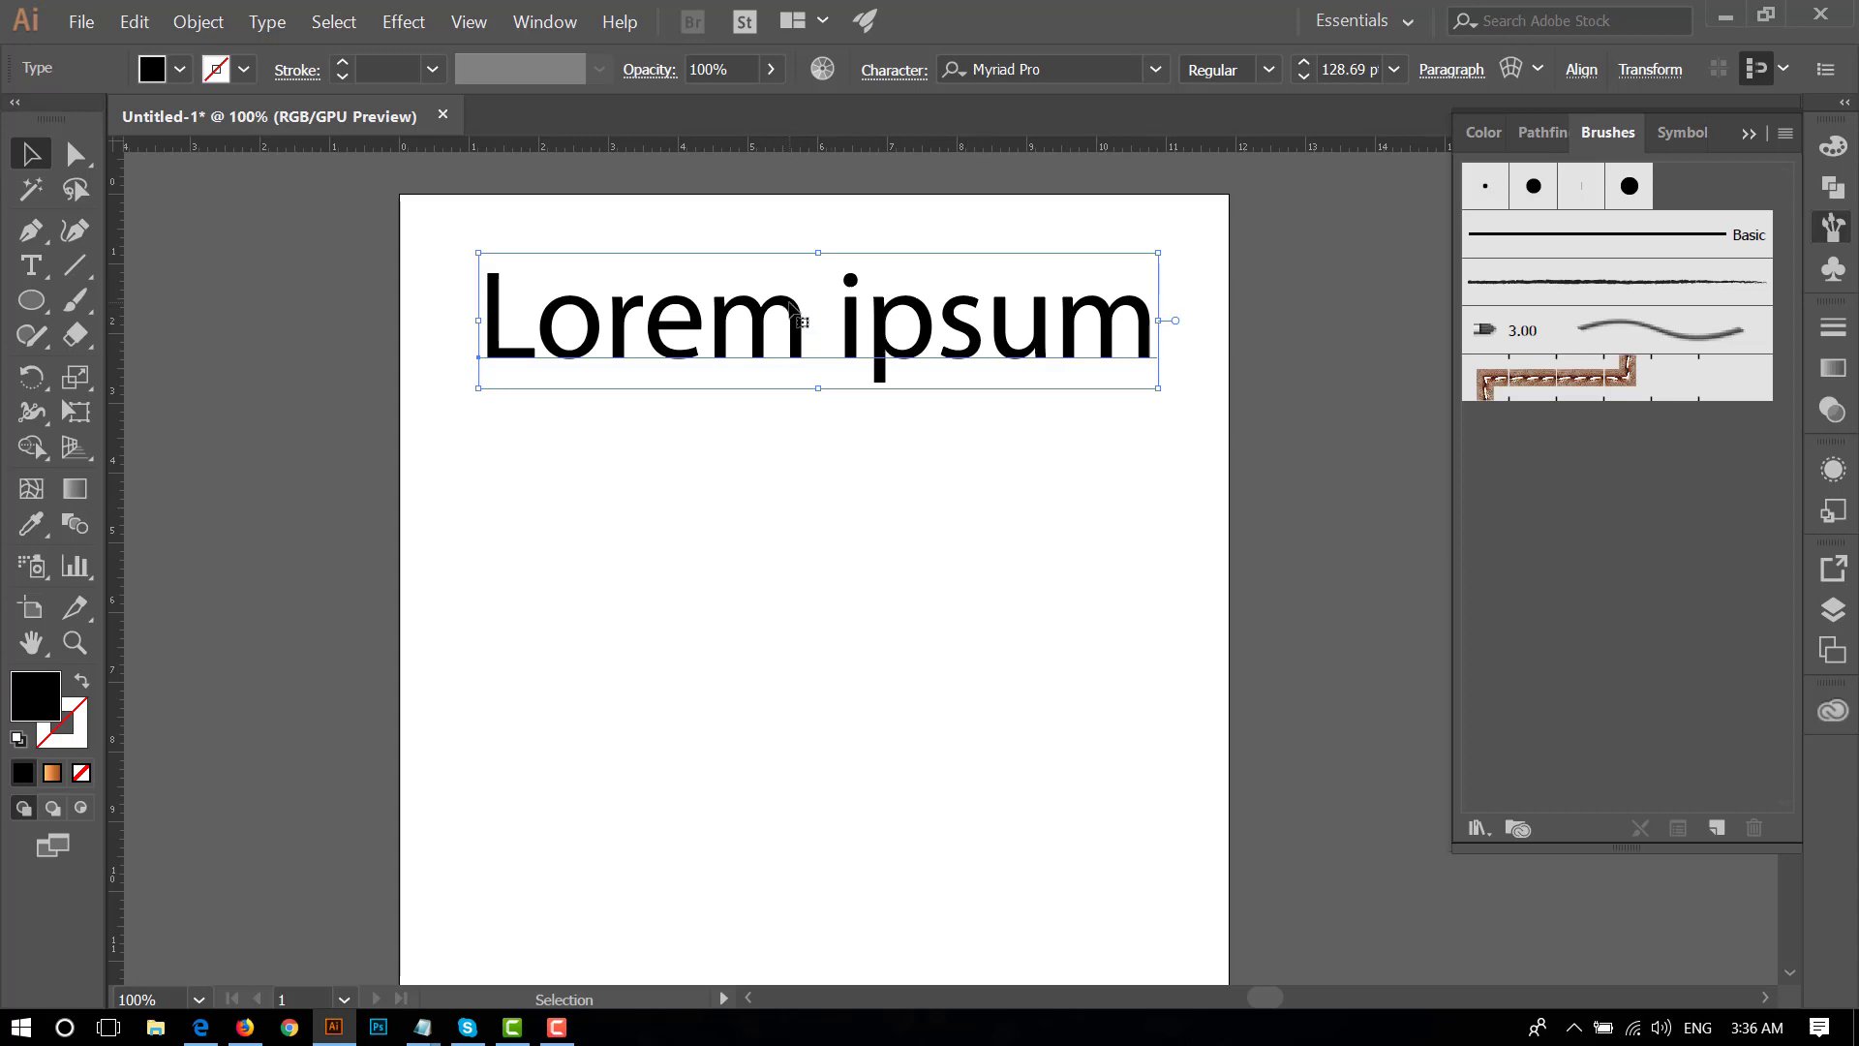
key(Delete)
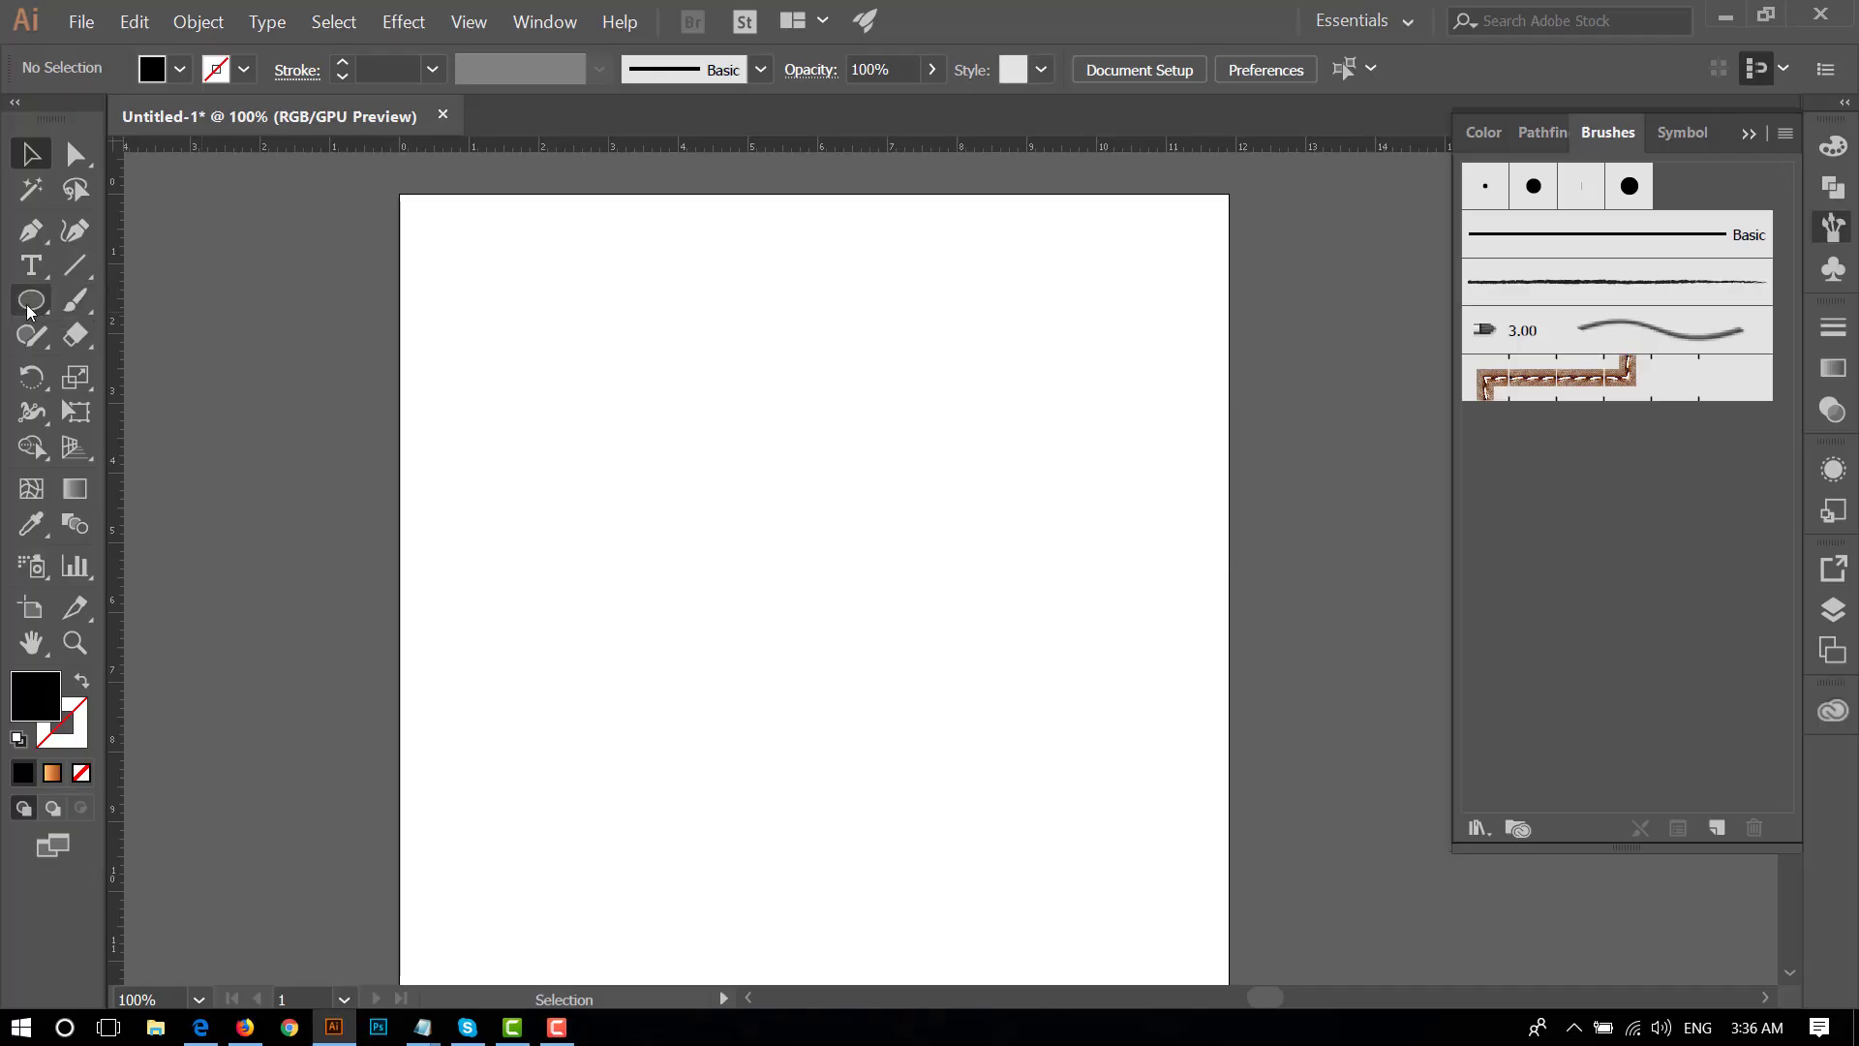
click(29, 306)
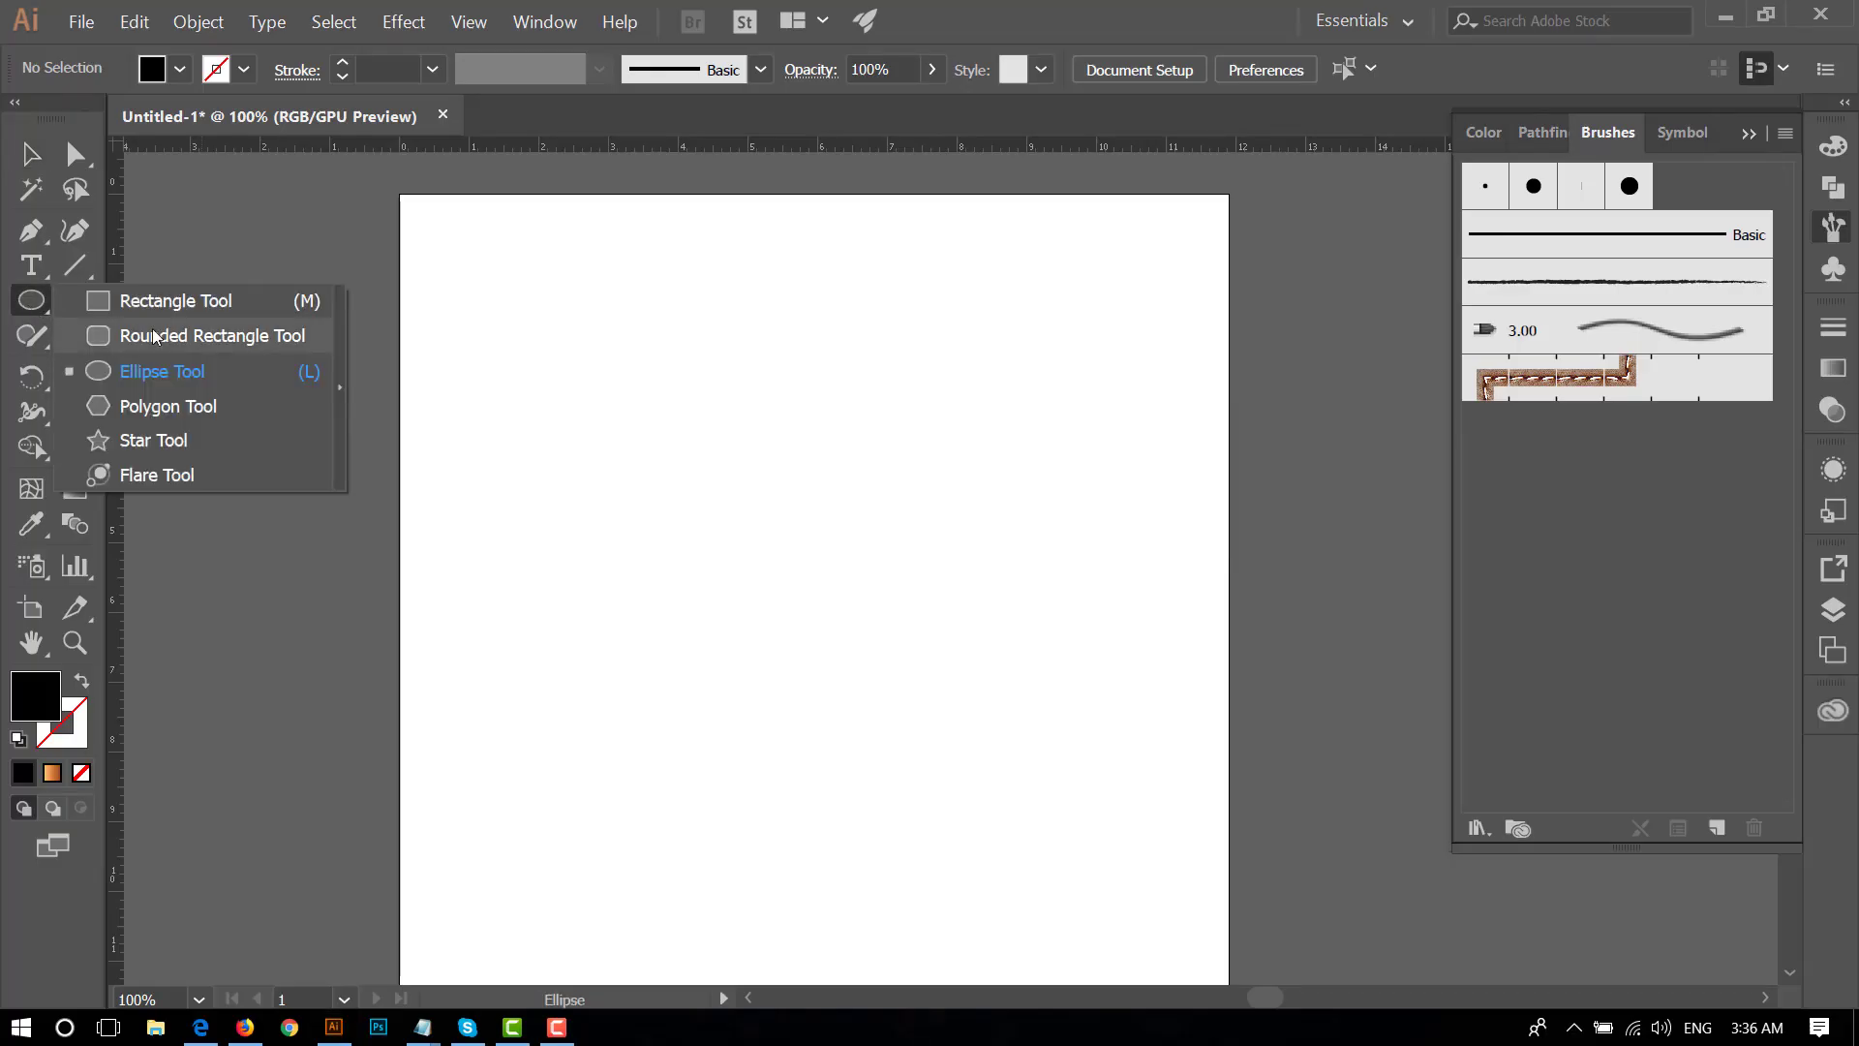
- Draw a long thin rectangle bar across the top of the page
click(217, 303)
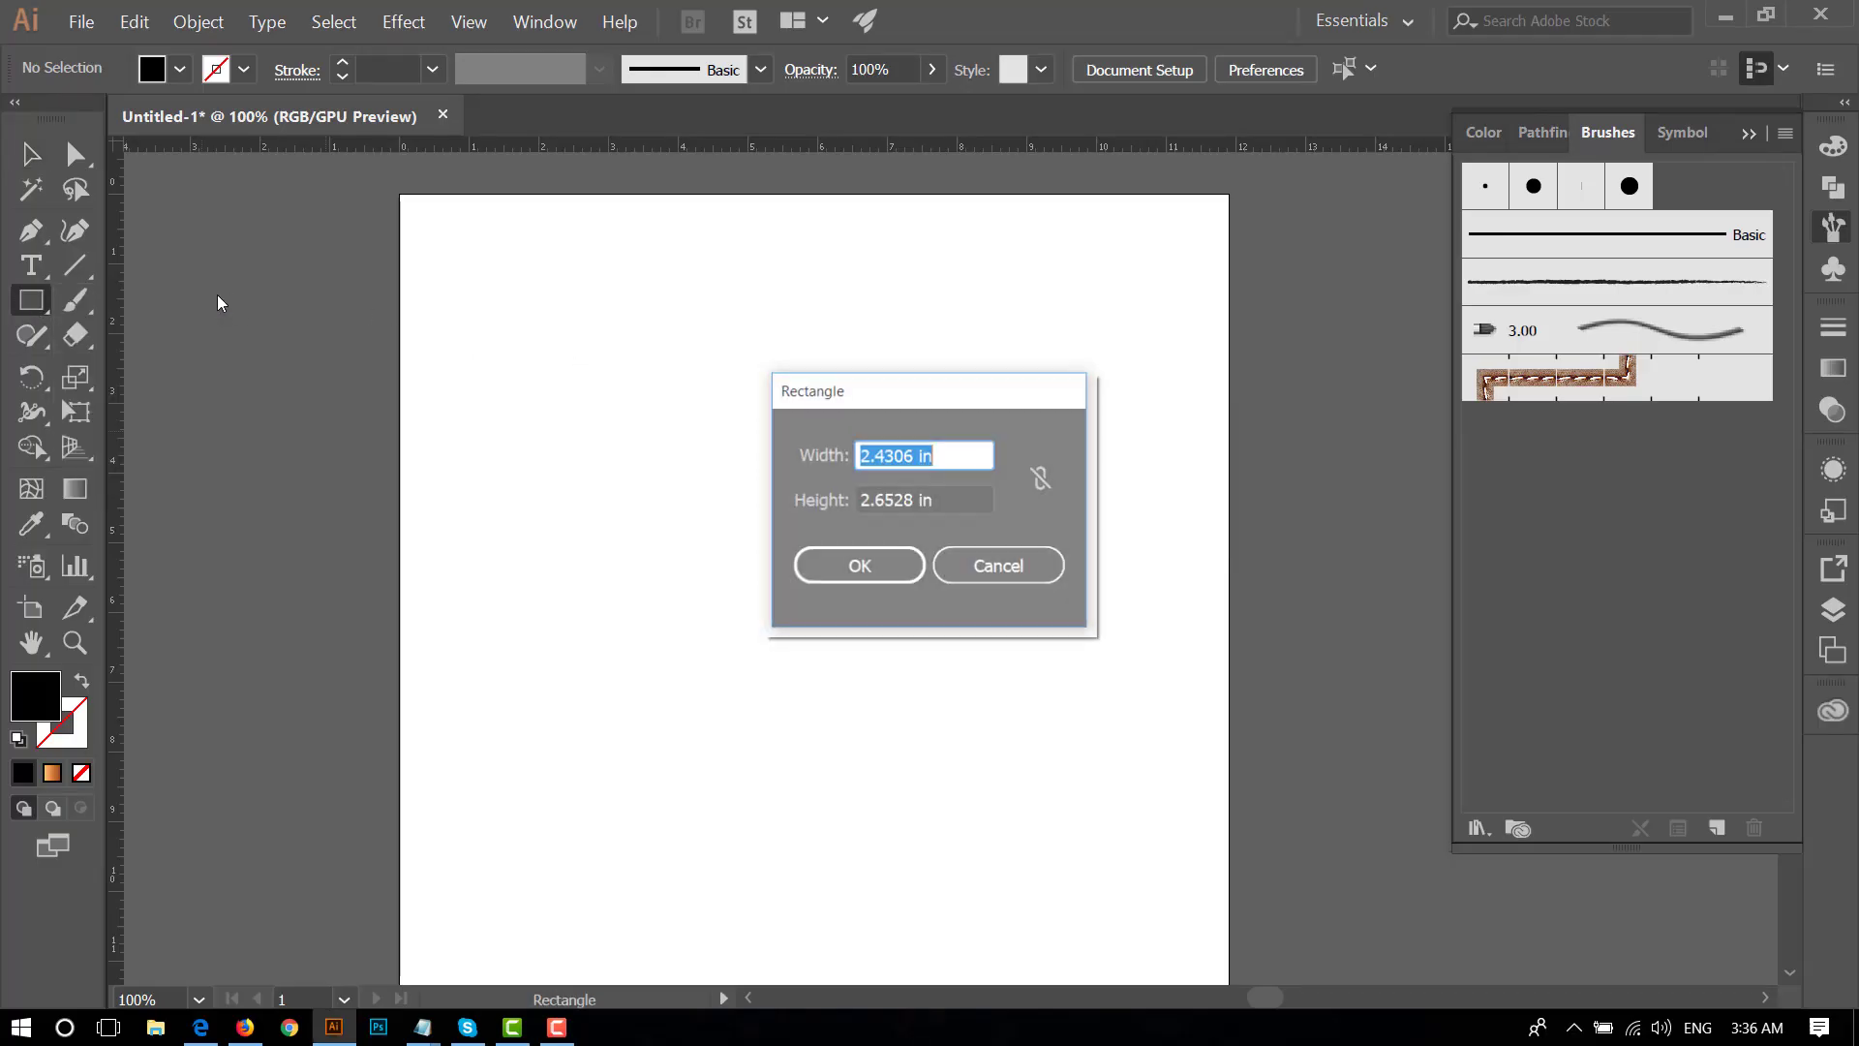
click(995, 559)
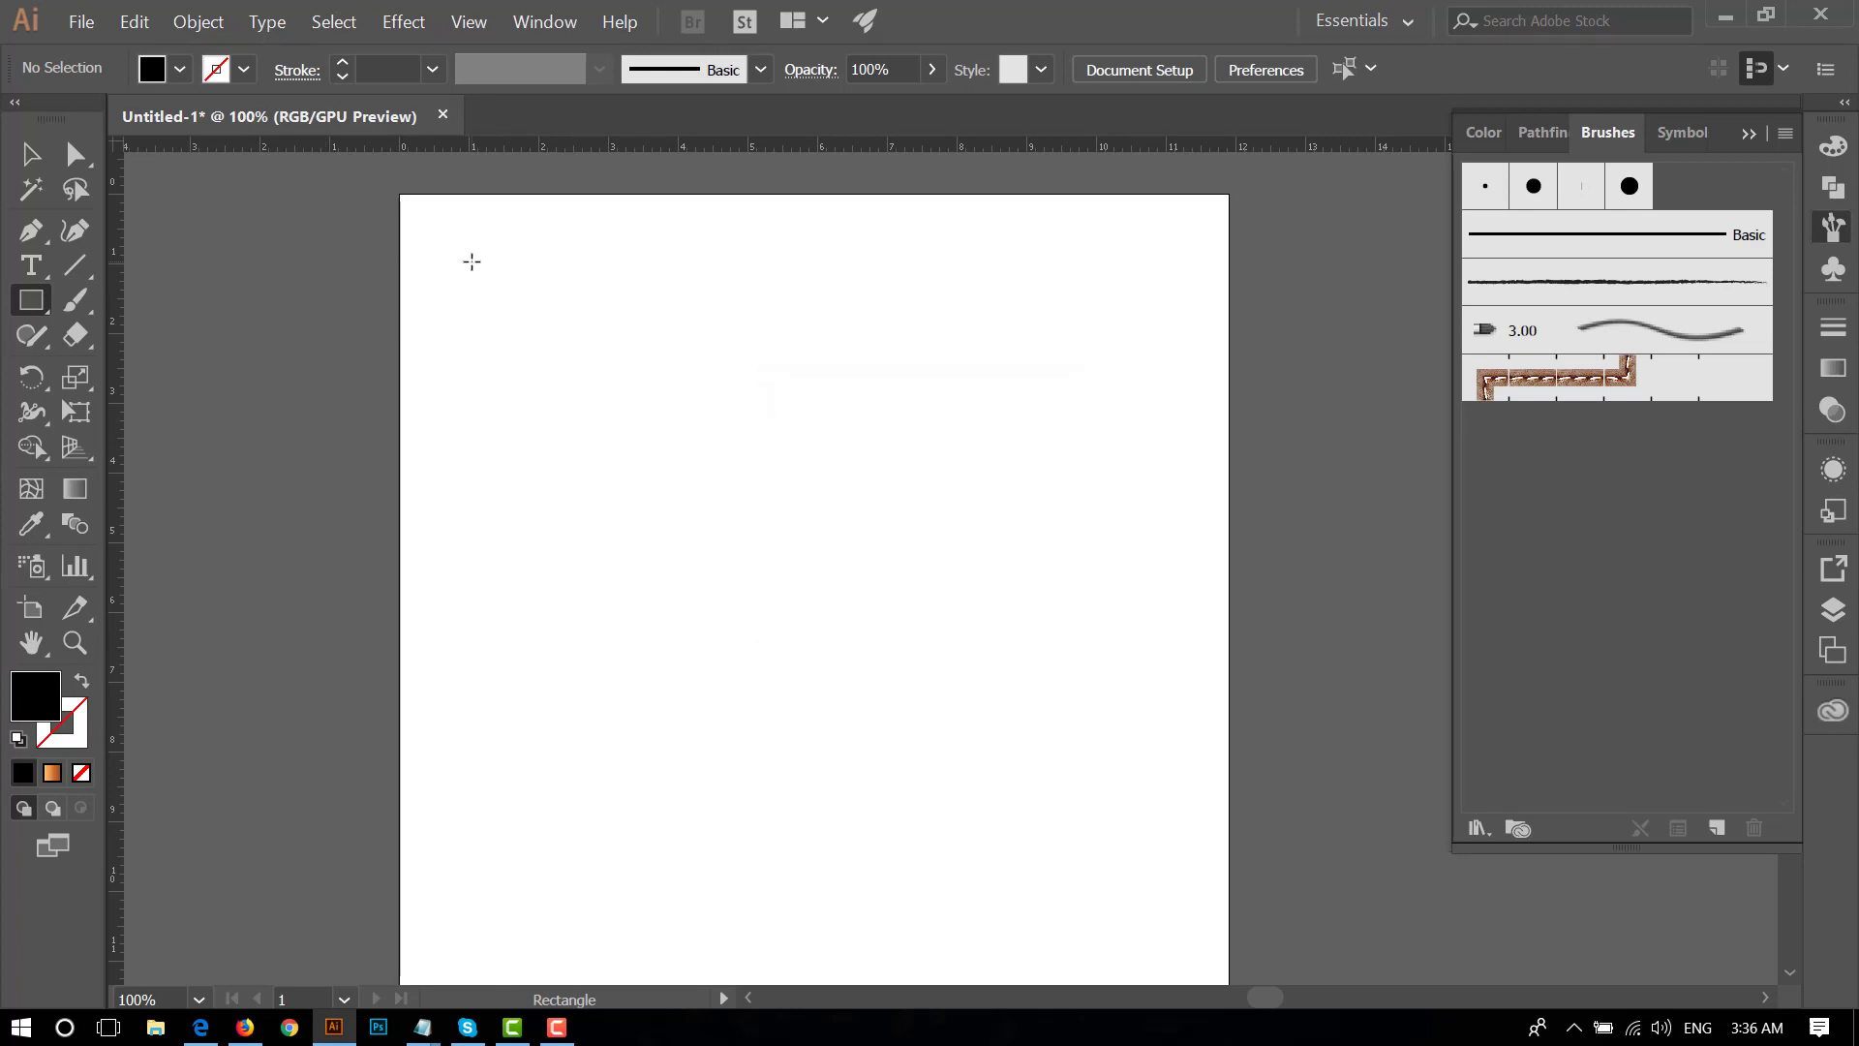
drag(459, 243, 1167, 251)
click(30, 153)
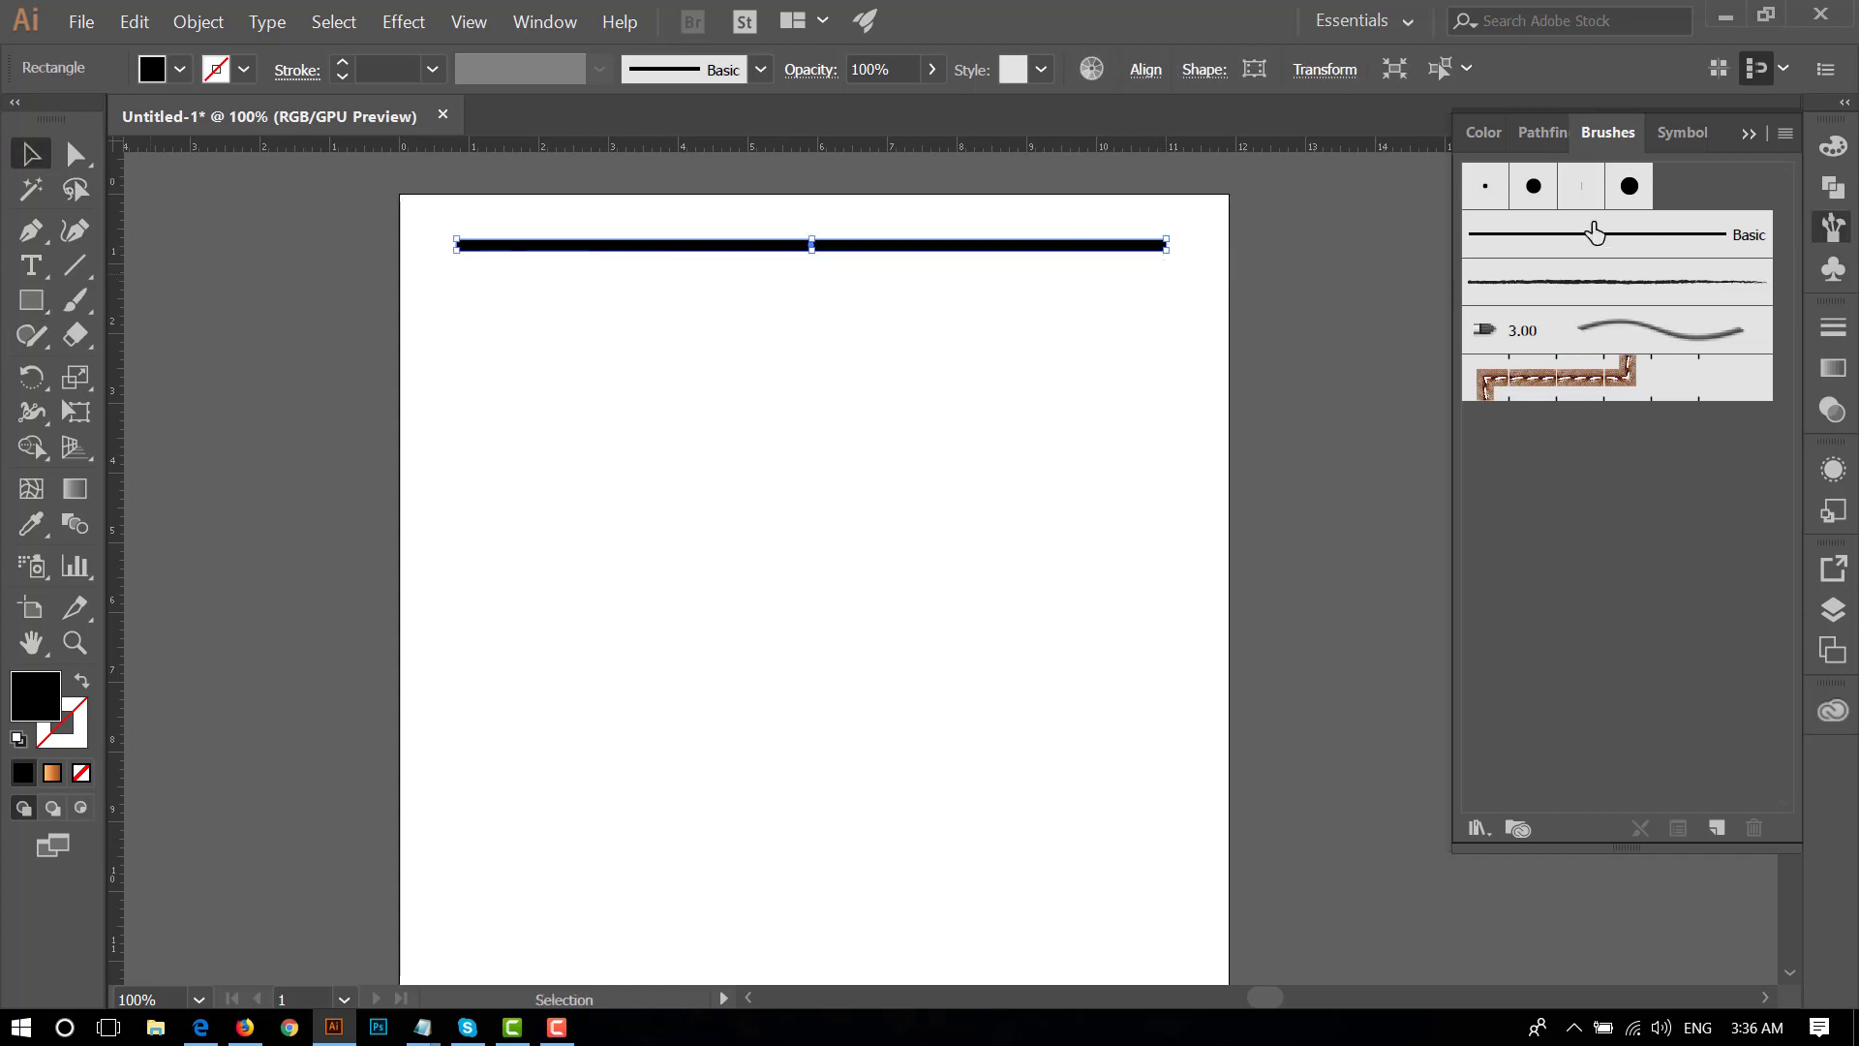
- Fill the bar with red, CMYK 0/100/100/0
click(1483, 132)
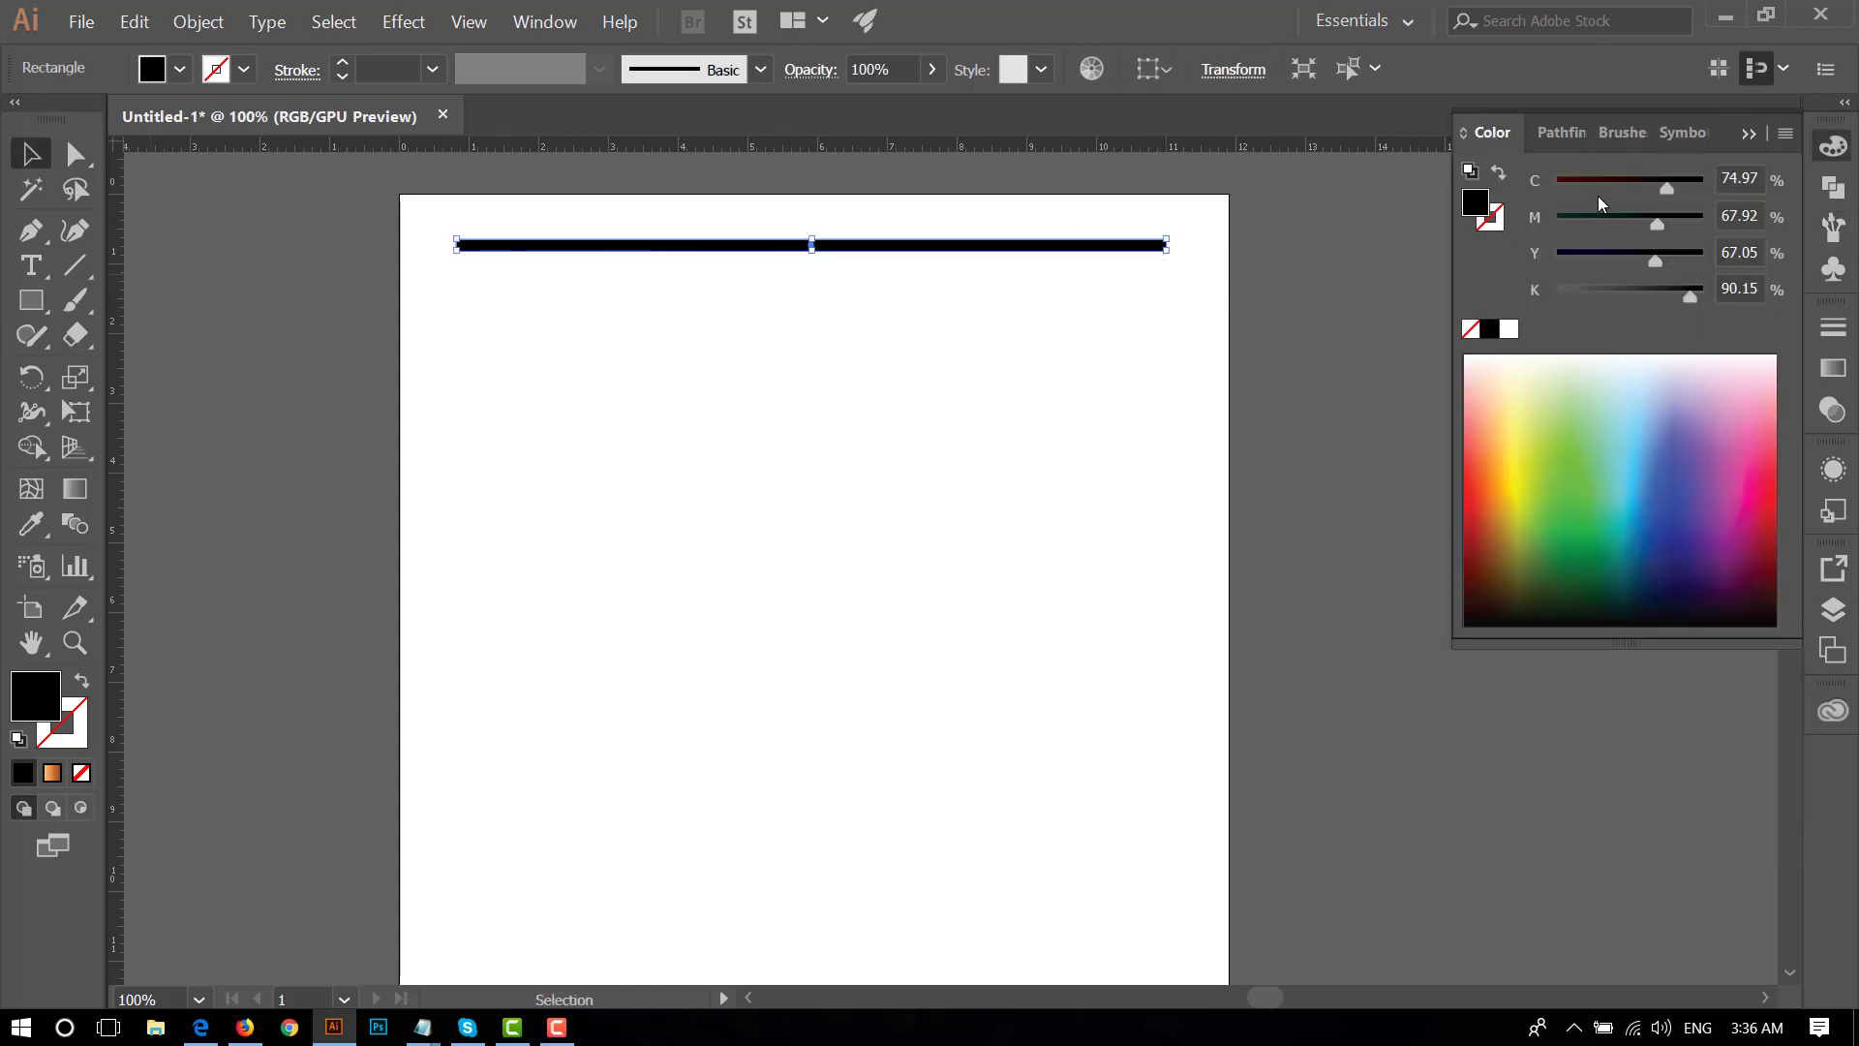
click(1559, 184)
click(1558, 290)
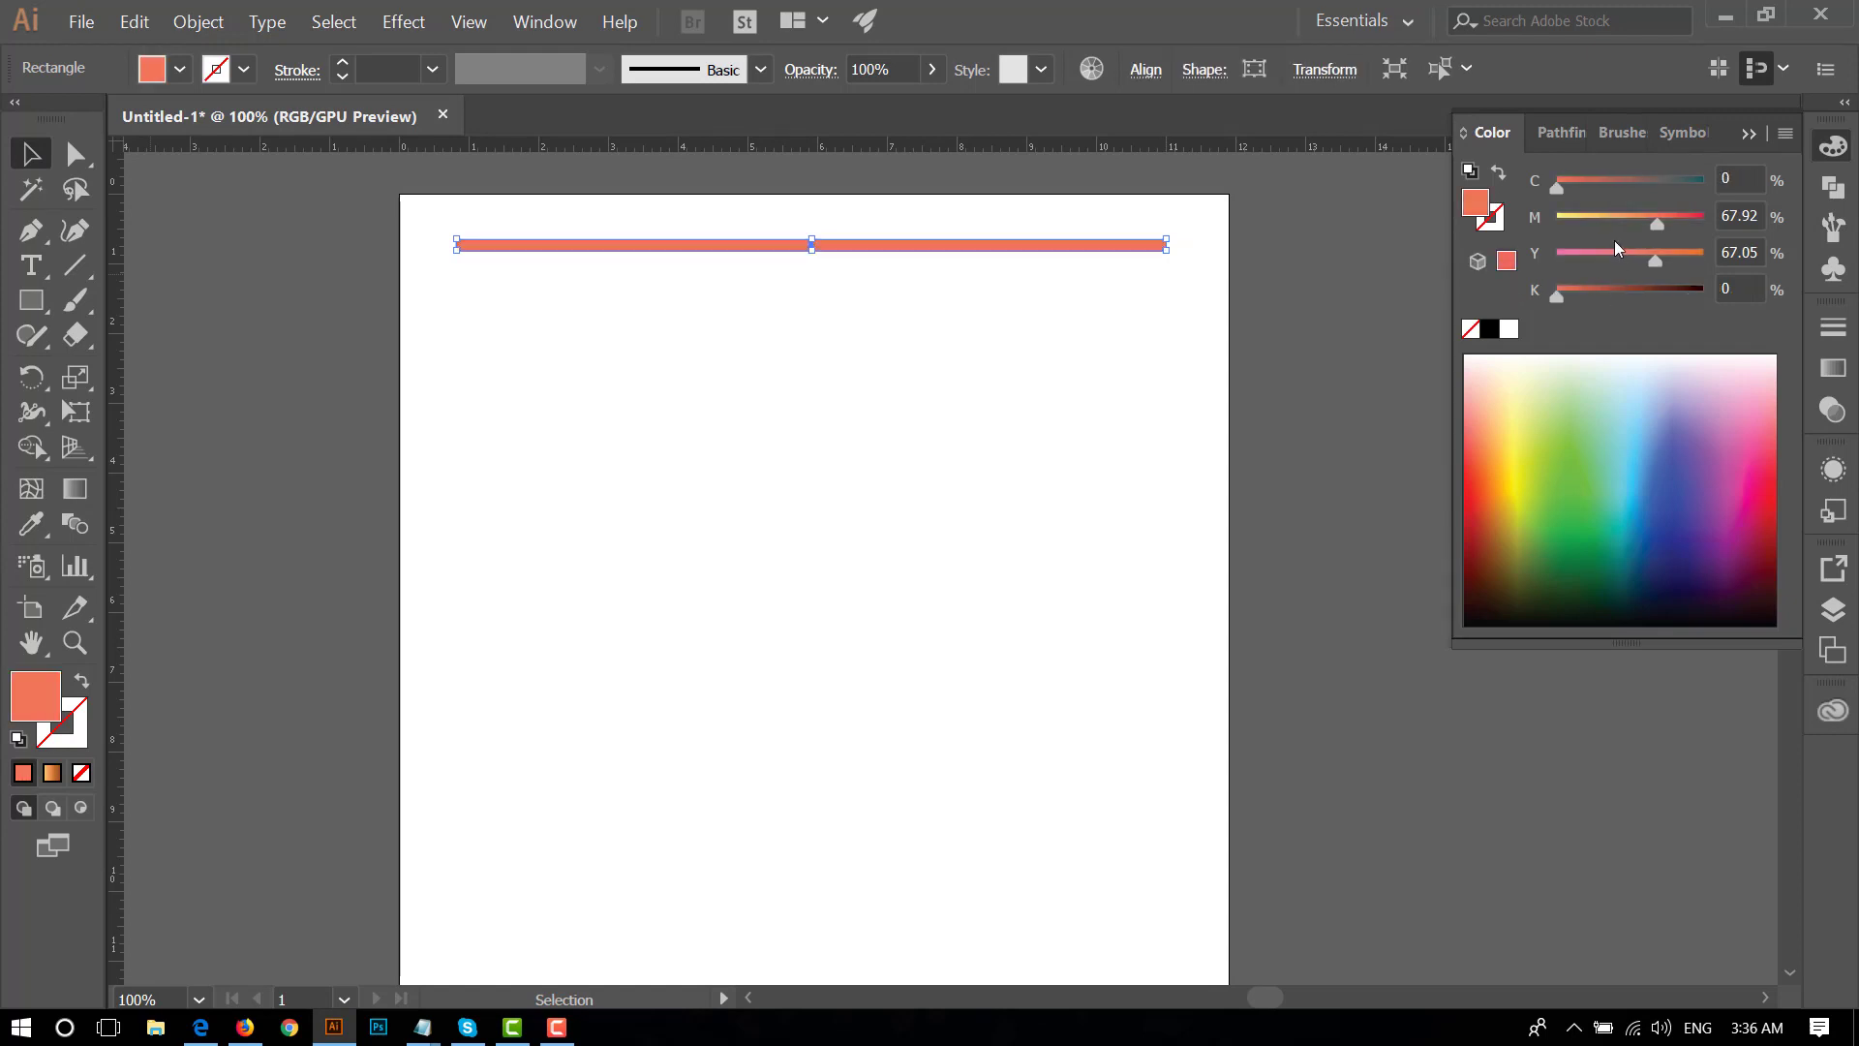
click(1558, 256)
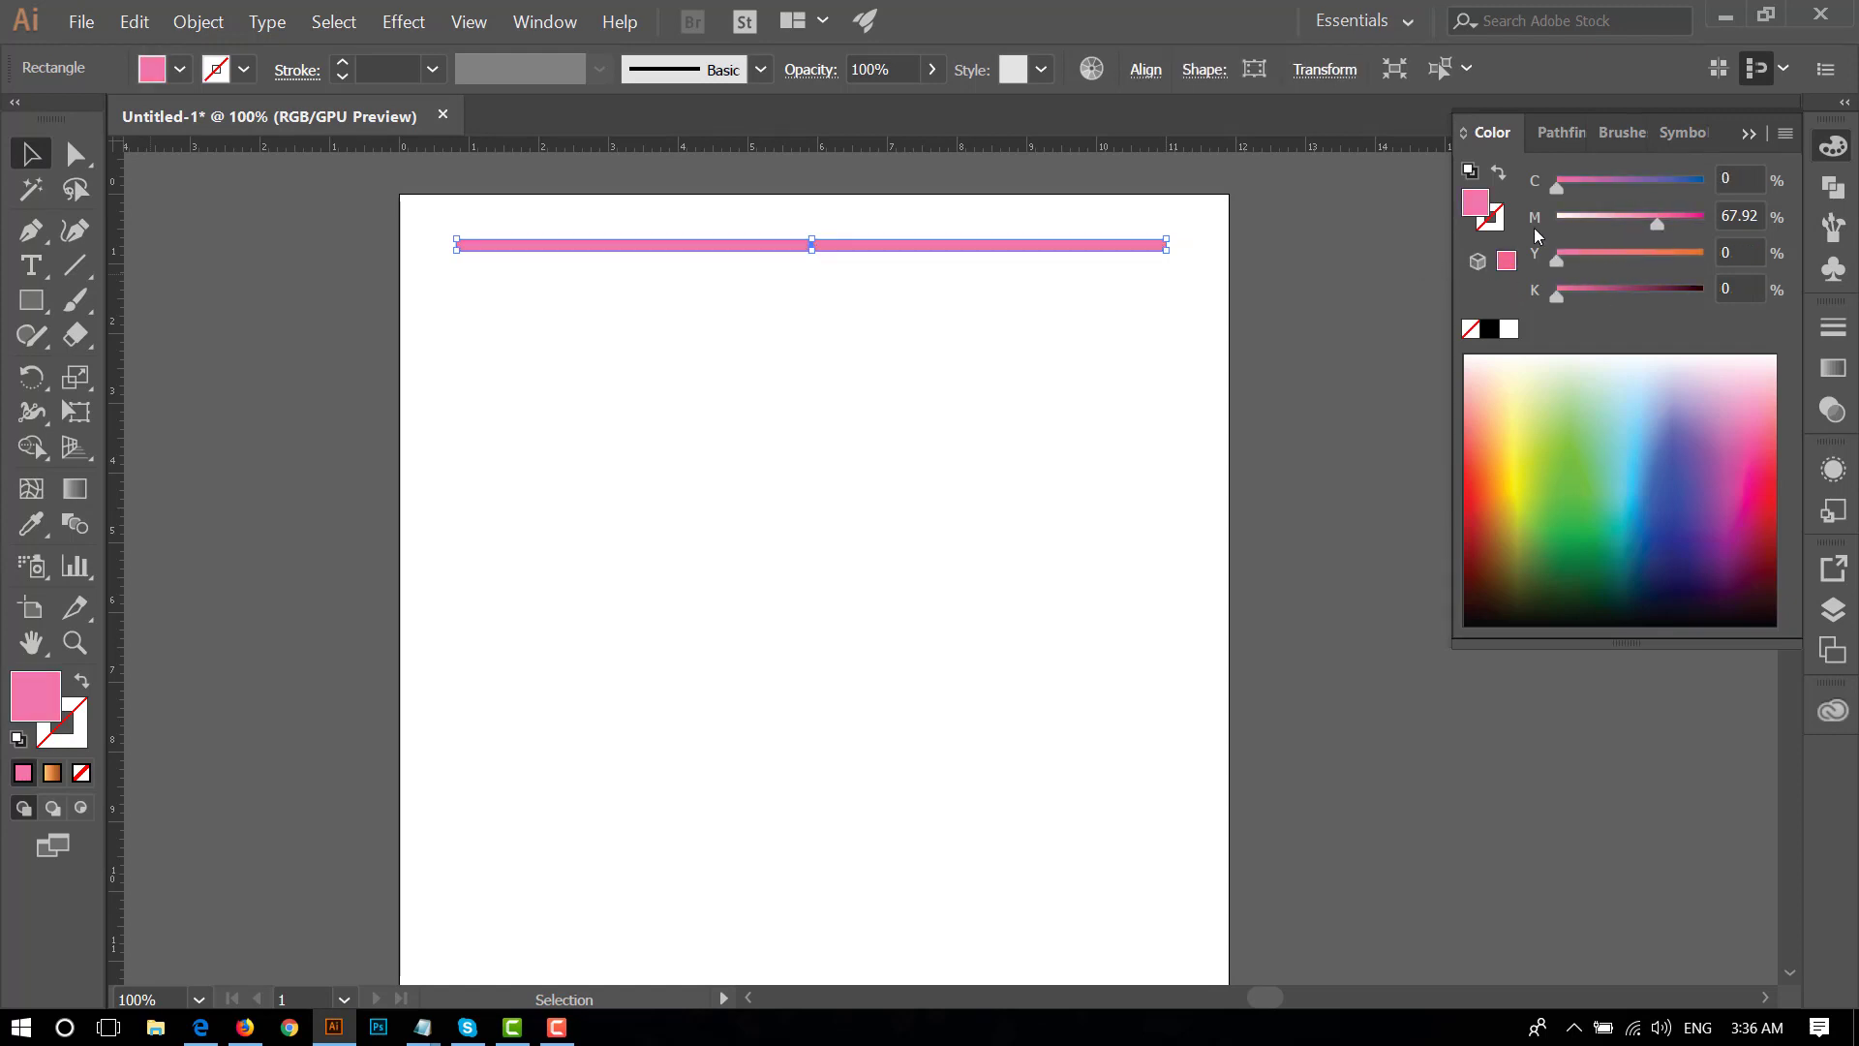
drag(1657, 224, 1539, 231)
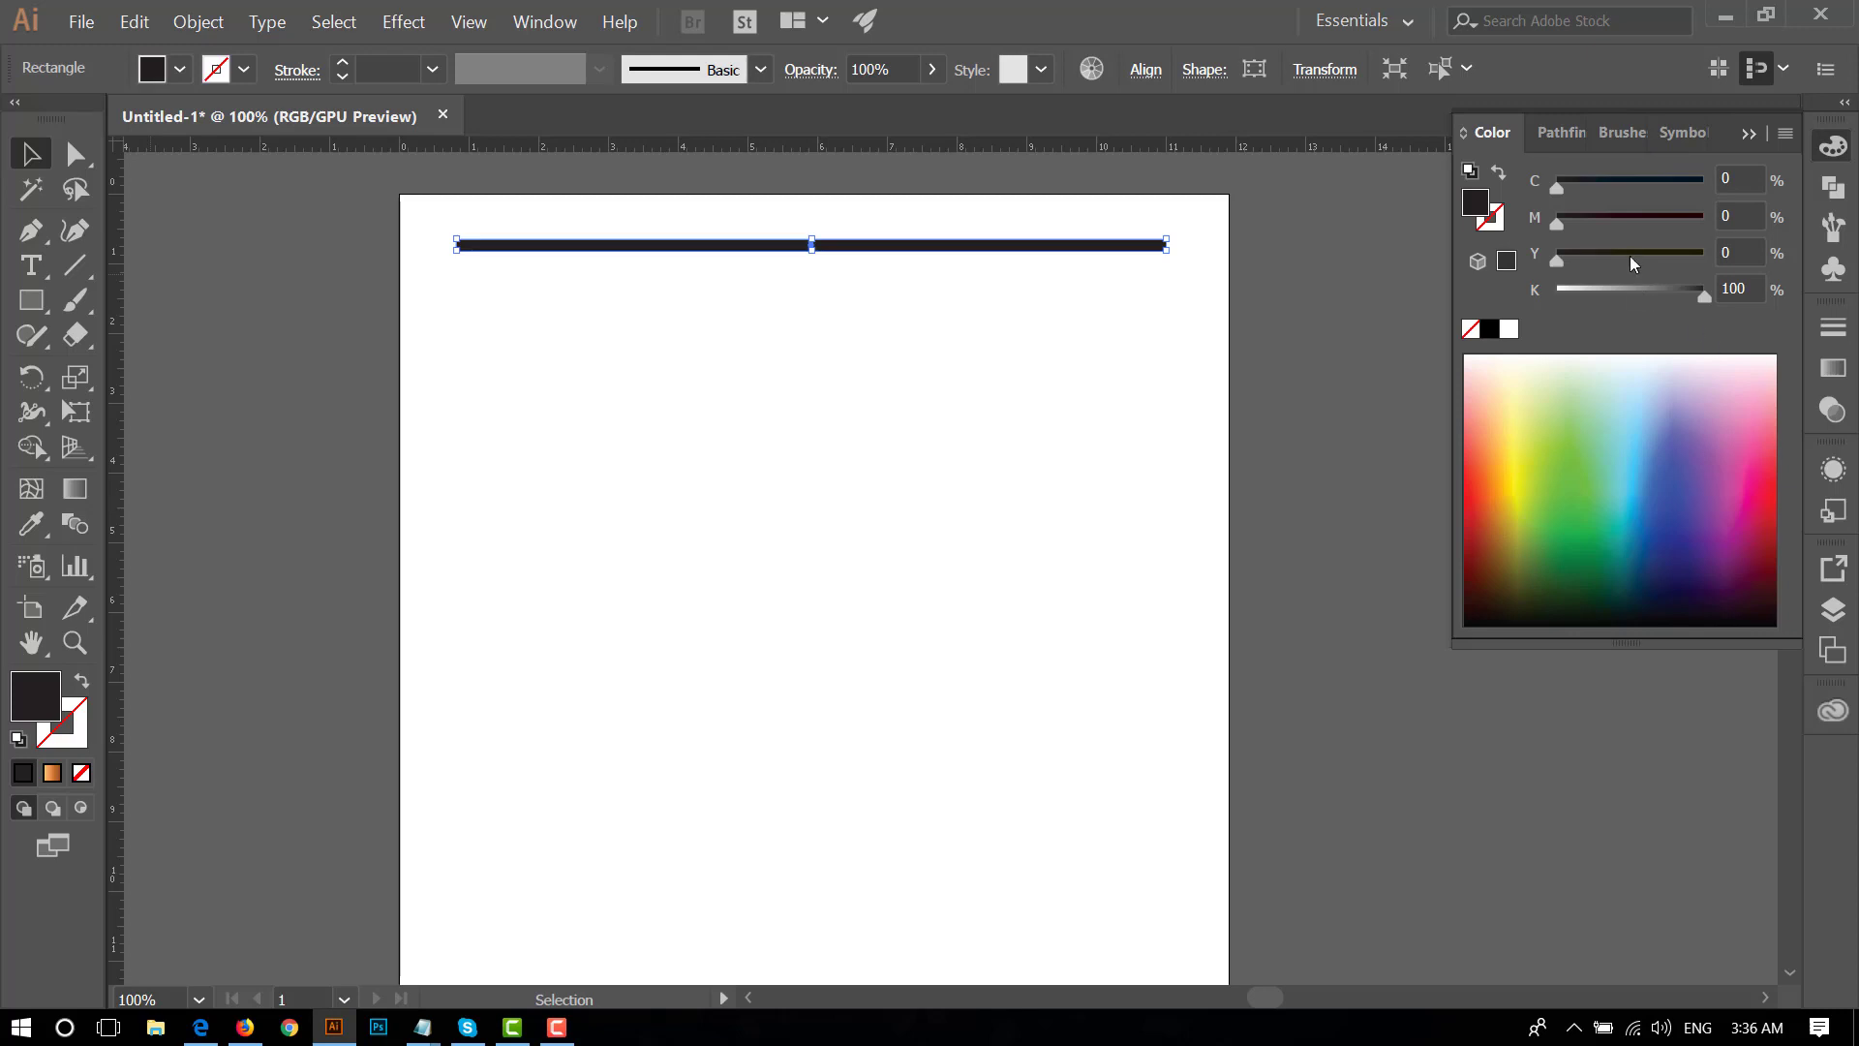
click(1772, 489)
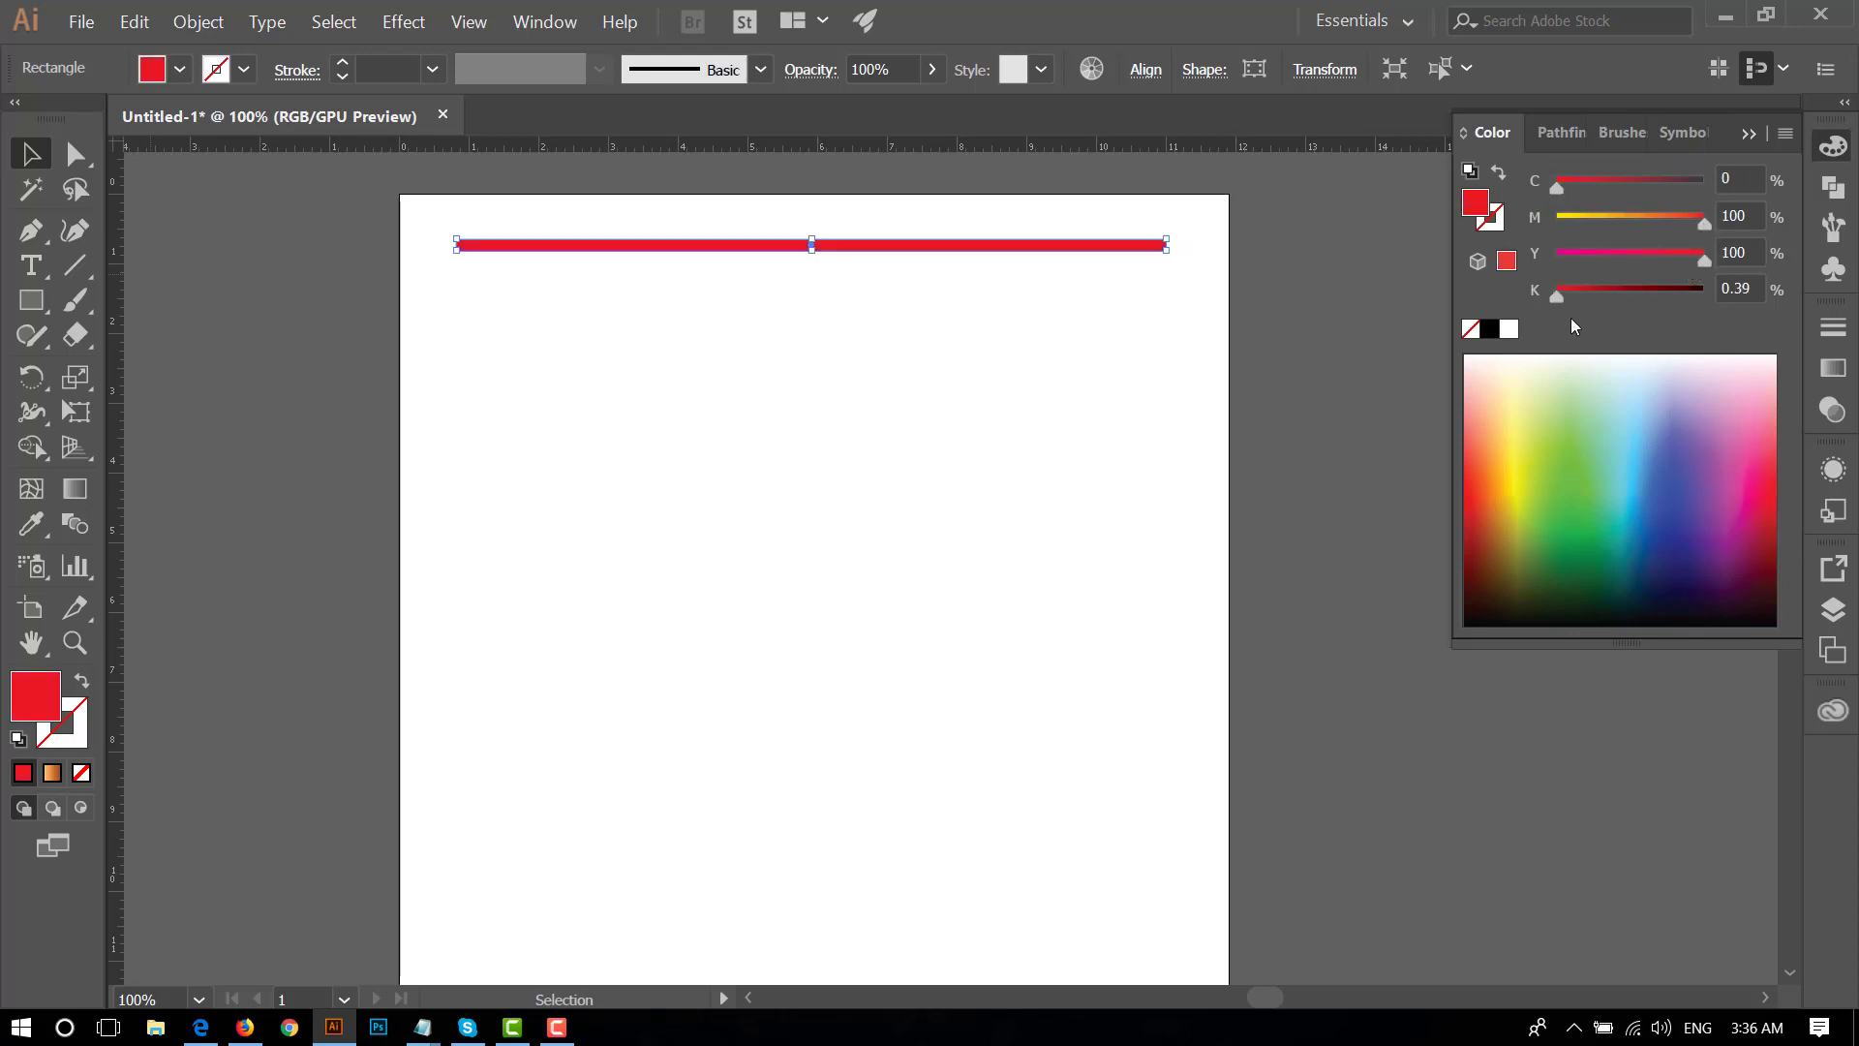
click(871, 323)
scroll(988, 421, up, 1)
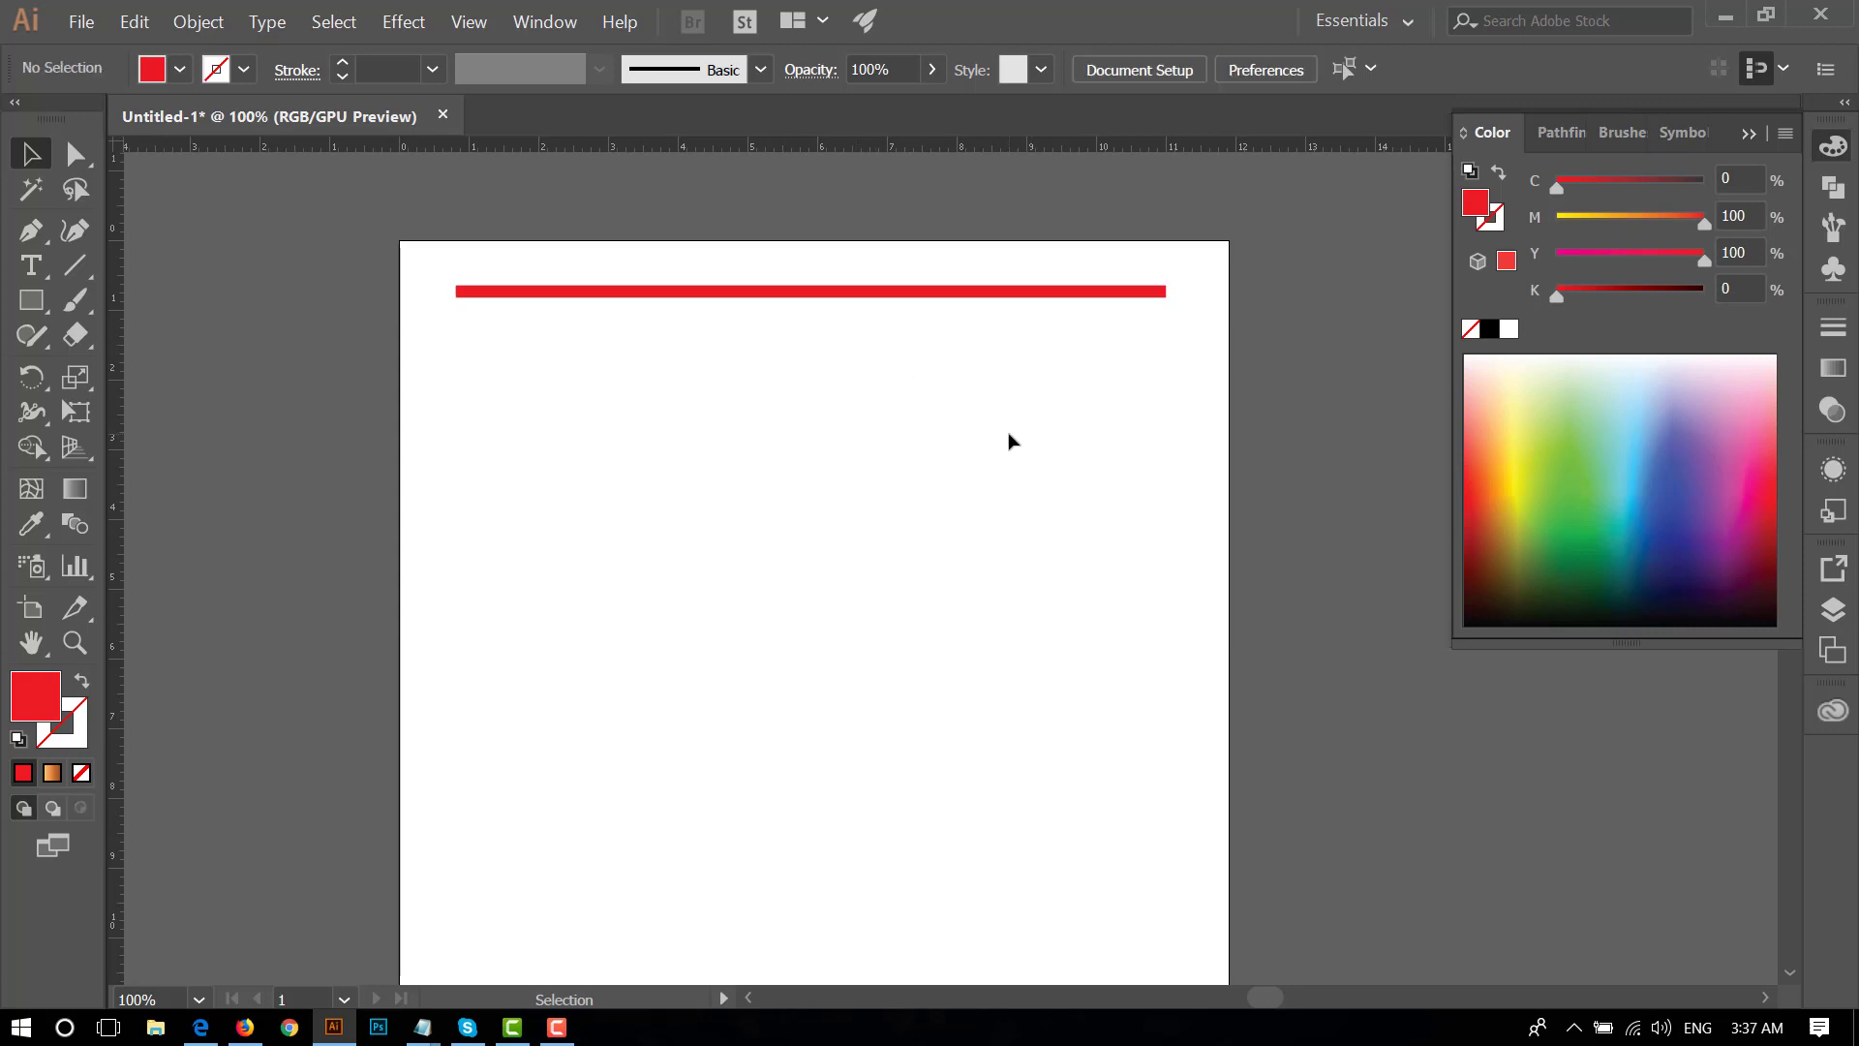
- Alt-drag two copies of the red bar, each lower and further right
click(897, 292)
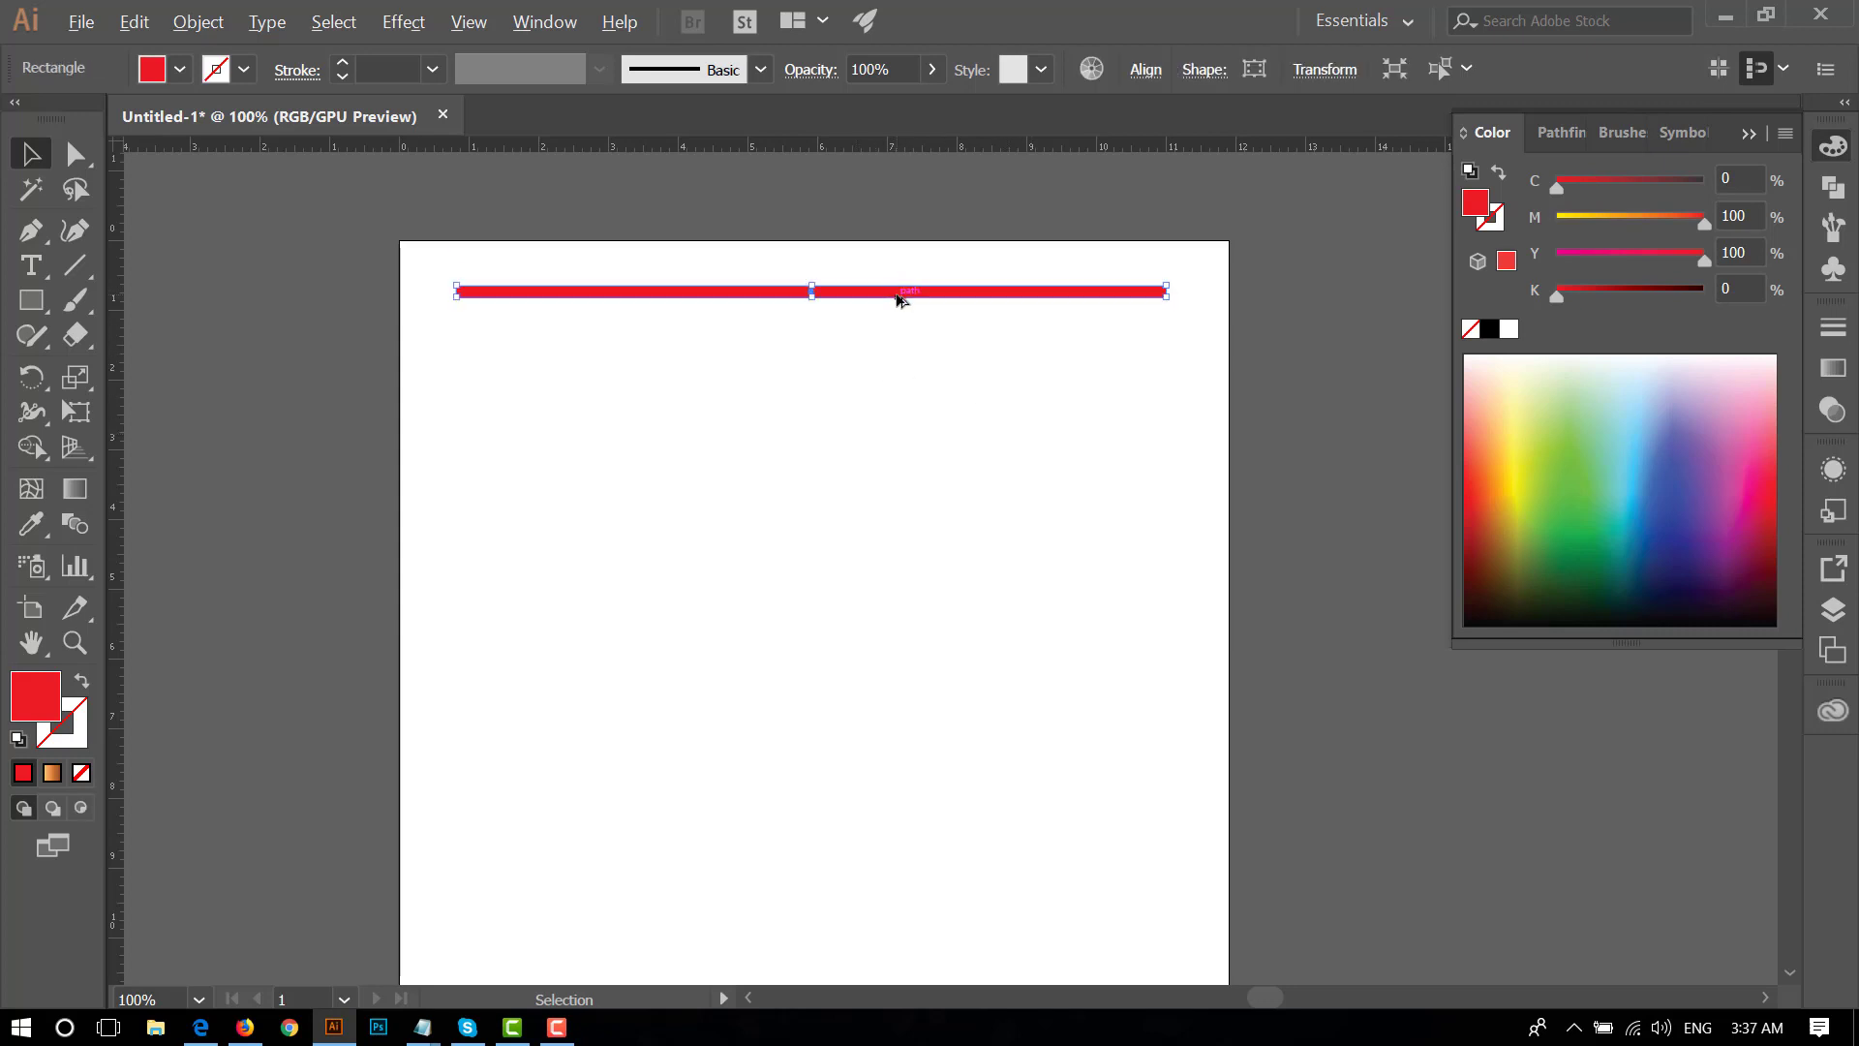
drag(899, 299, 997, 343)
click(973, 407)
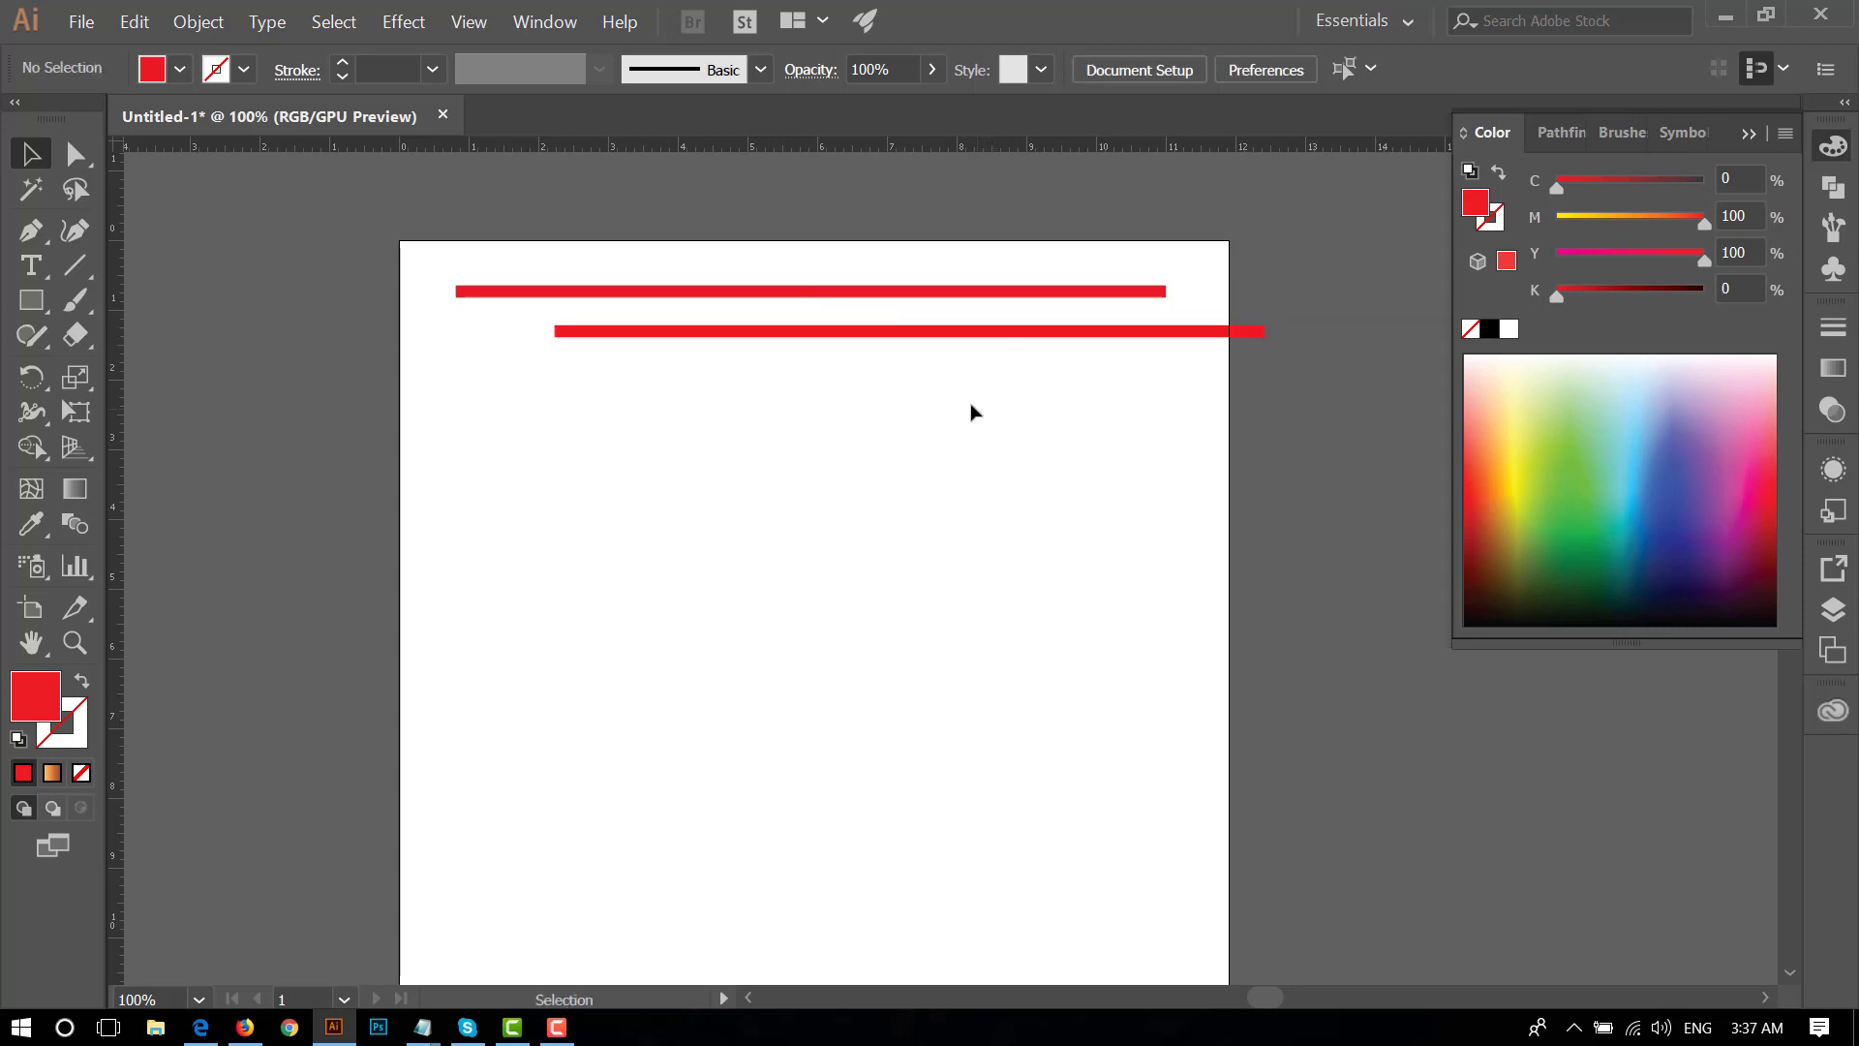
click(1001, 335)
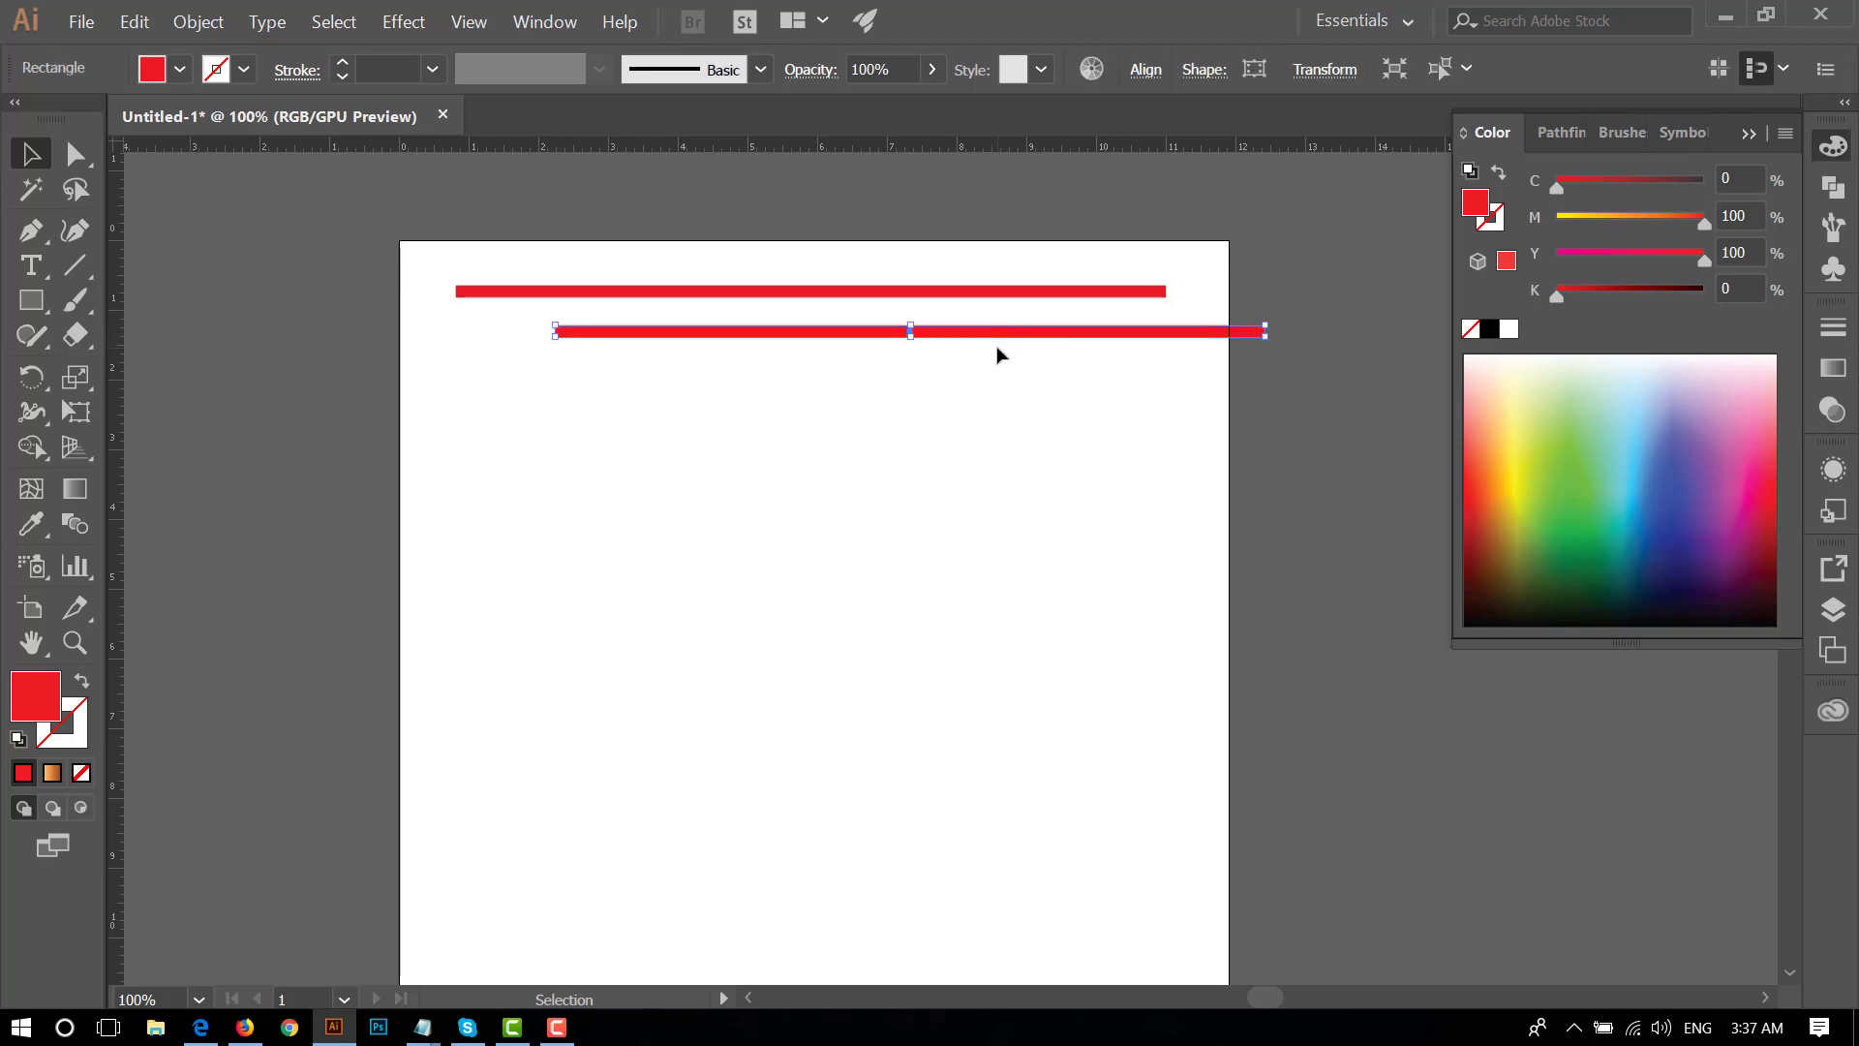
drag(995, 342, 1105, 389)
click(1066, 465)
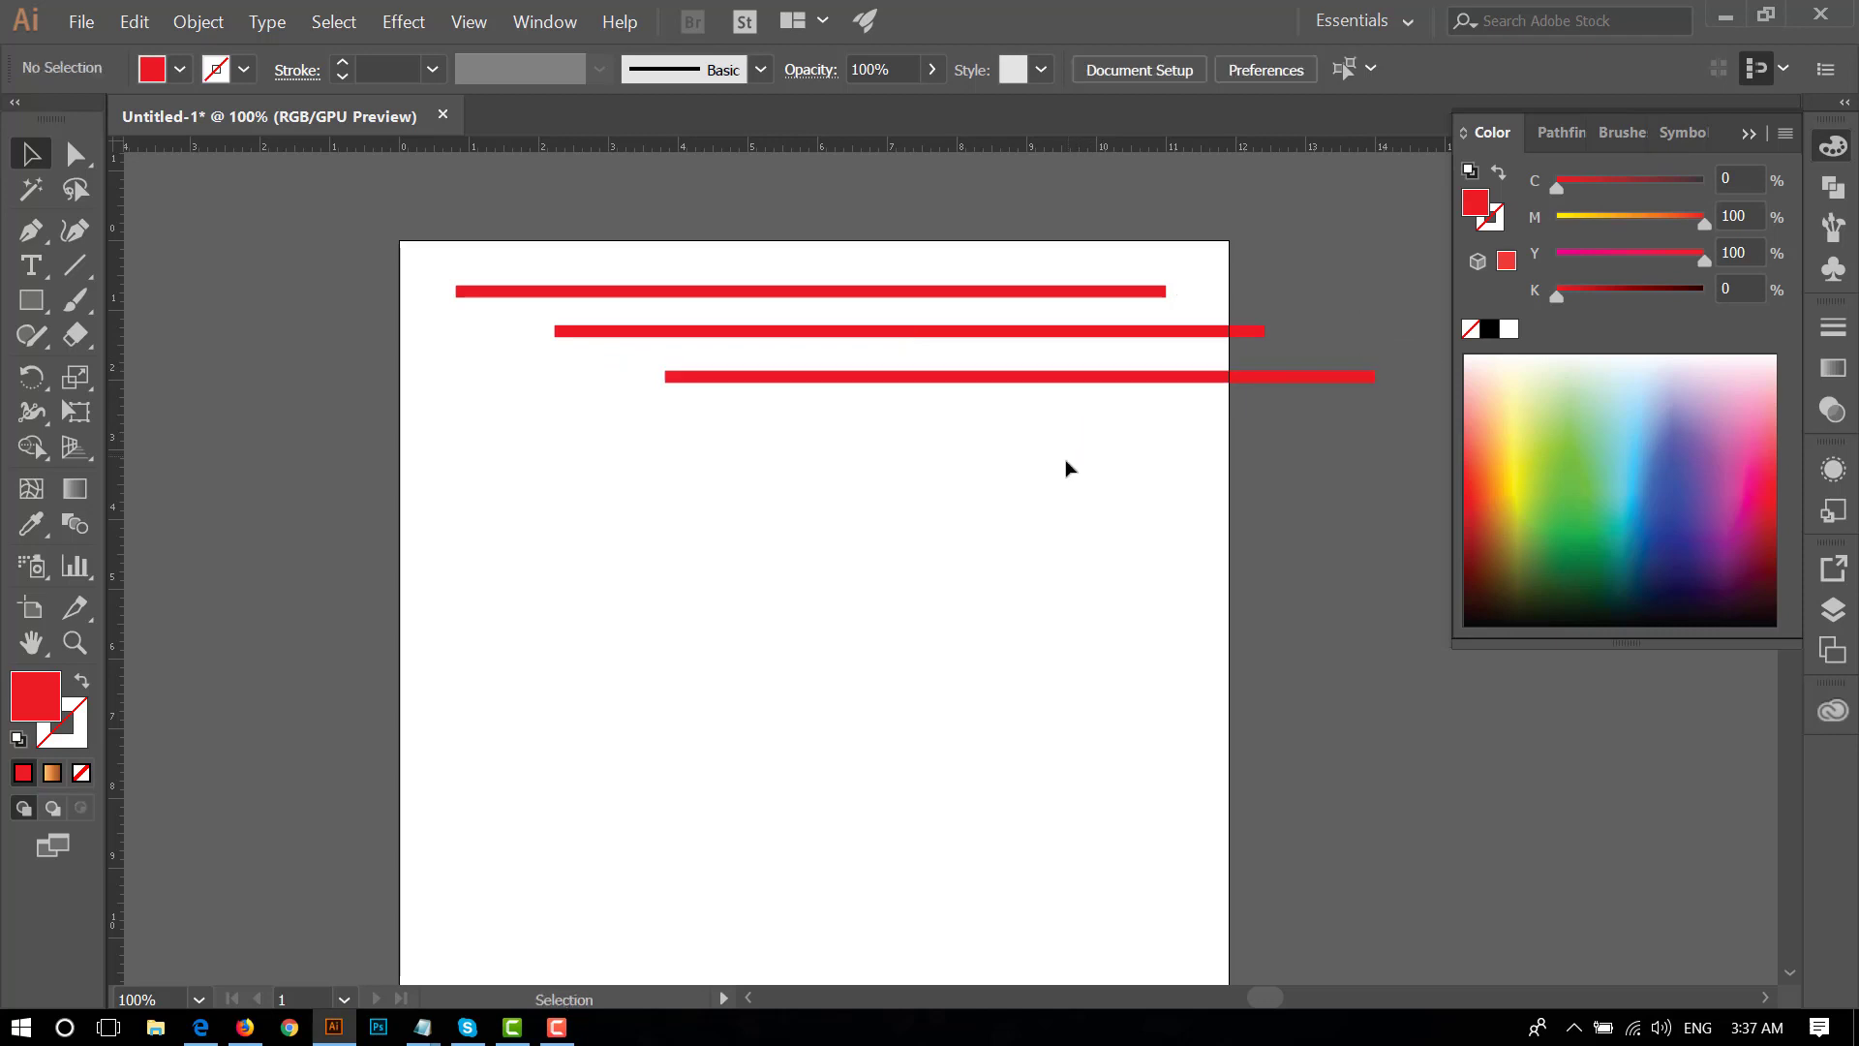
- Inspect the bars zoomed in, then delete the two lower copies
key(ctrl+plus)
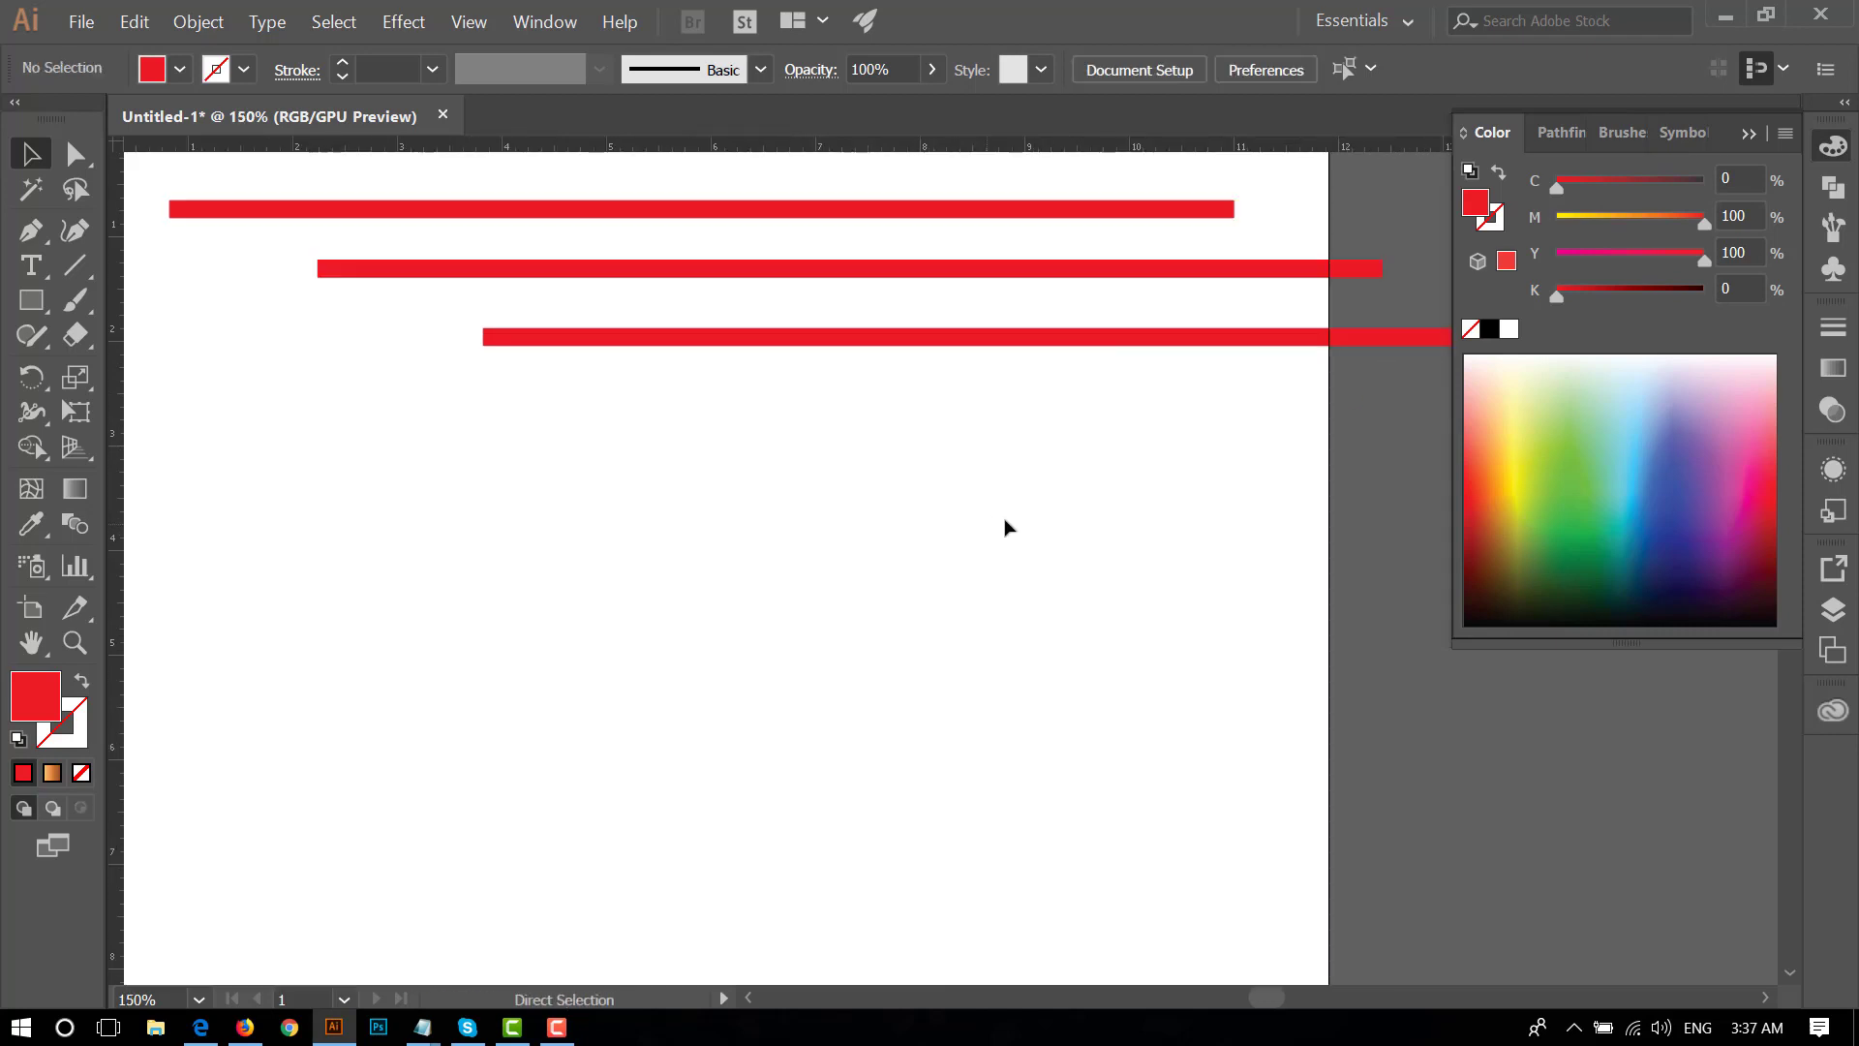
mouse_move(910, 453)
mouse_down()
mouse_move(954, 529)
mouse_move(946, 419)
mouse_up()
key(ctrl+minus)
key(Delete)
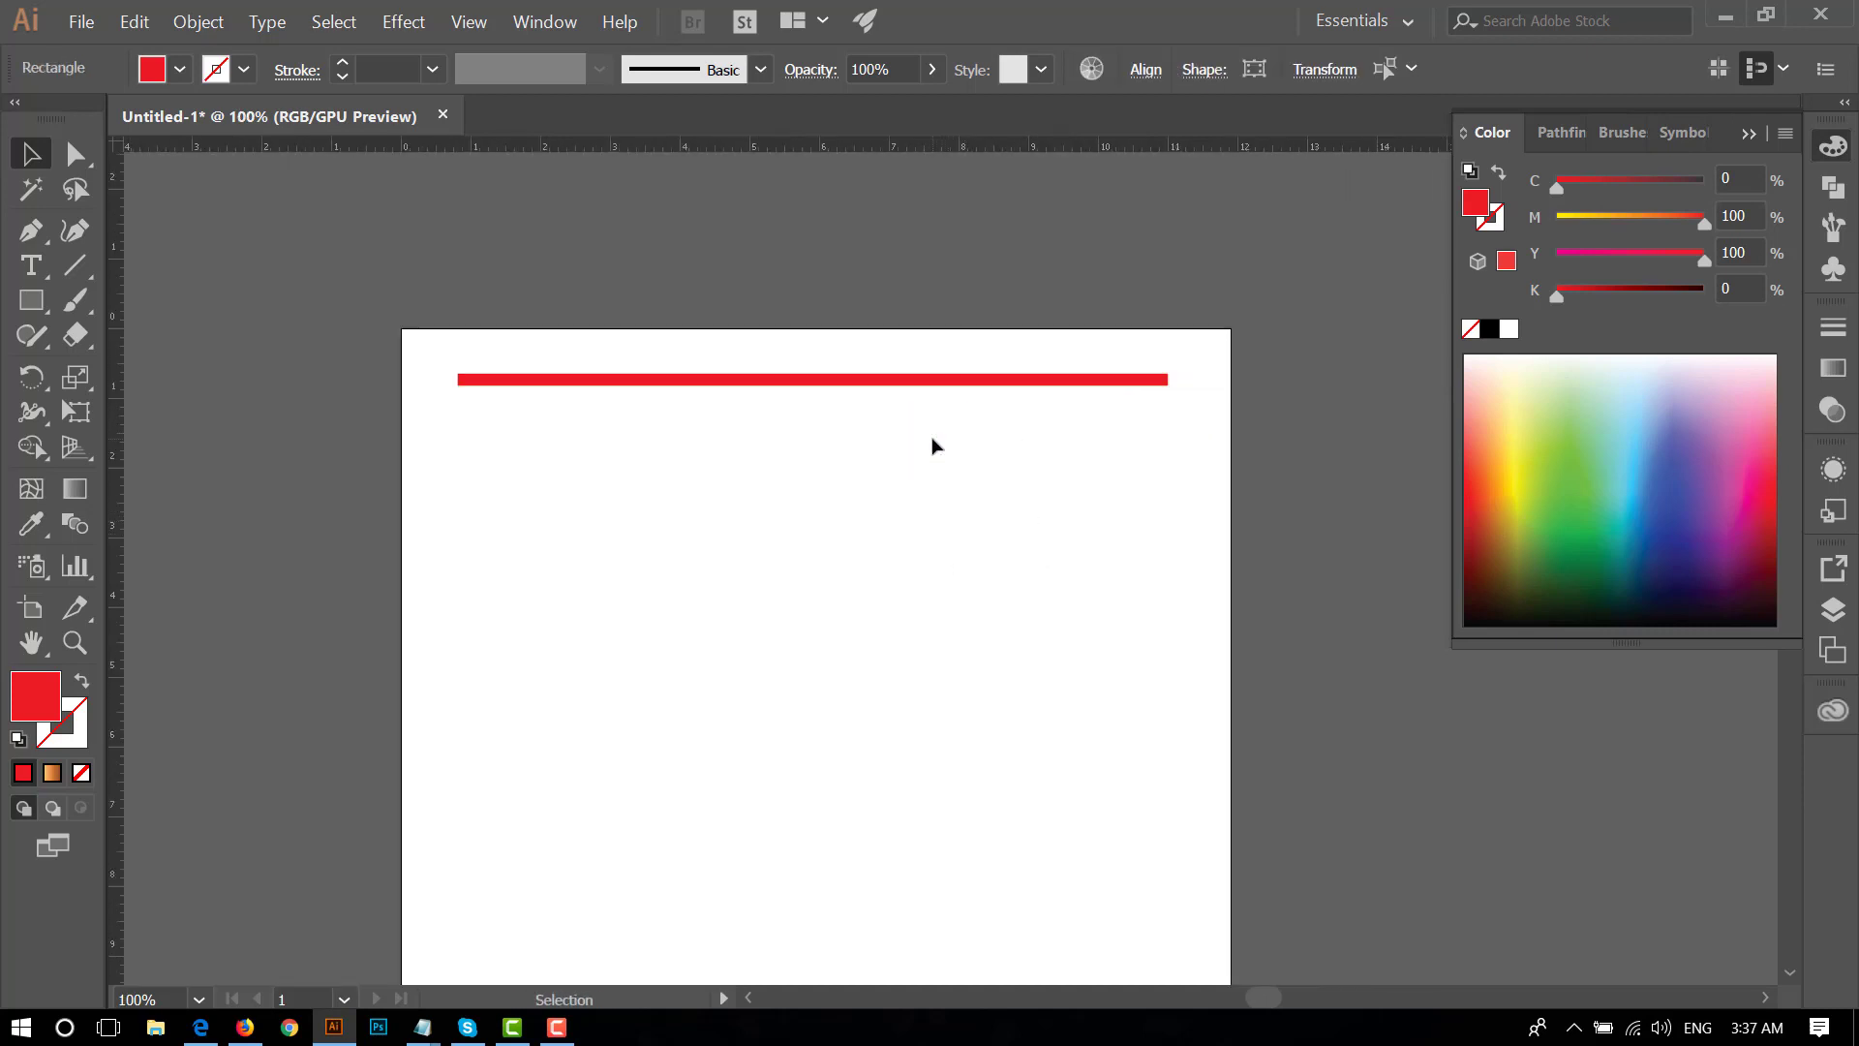
- Copy the top bar down-right and repeat it with Ctrl+D for a third bar
click(923, 381)
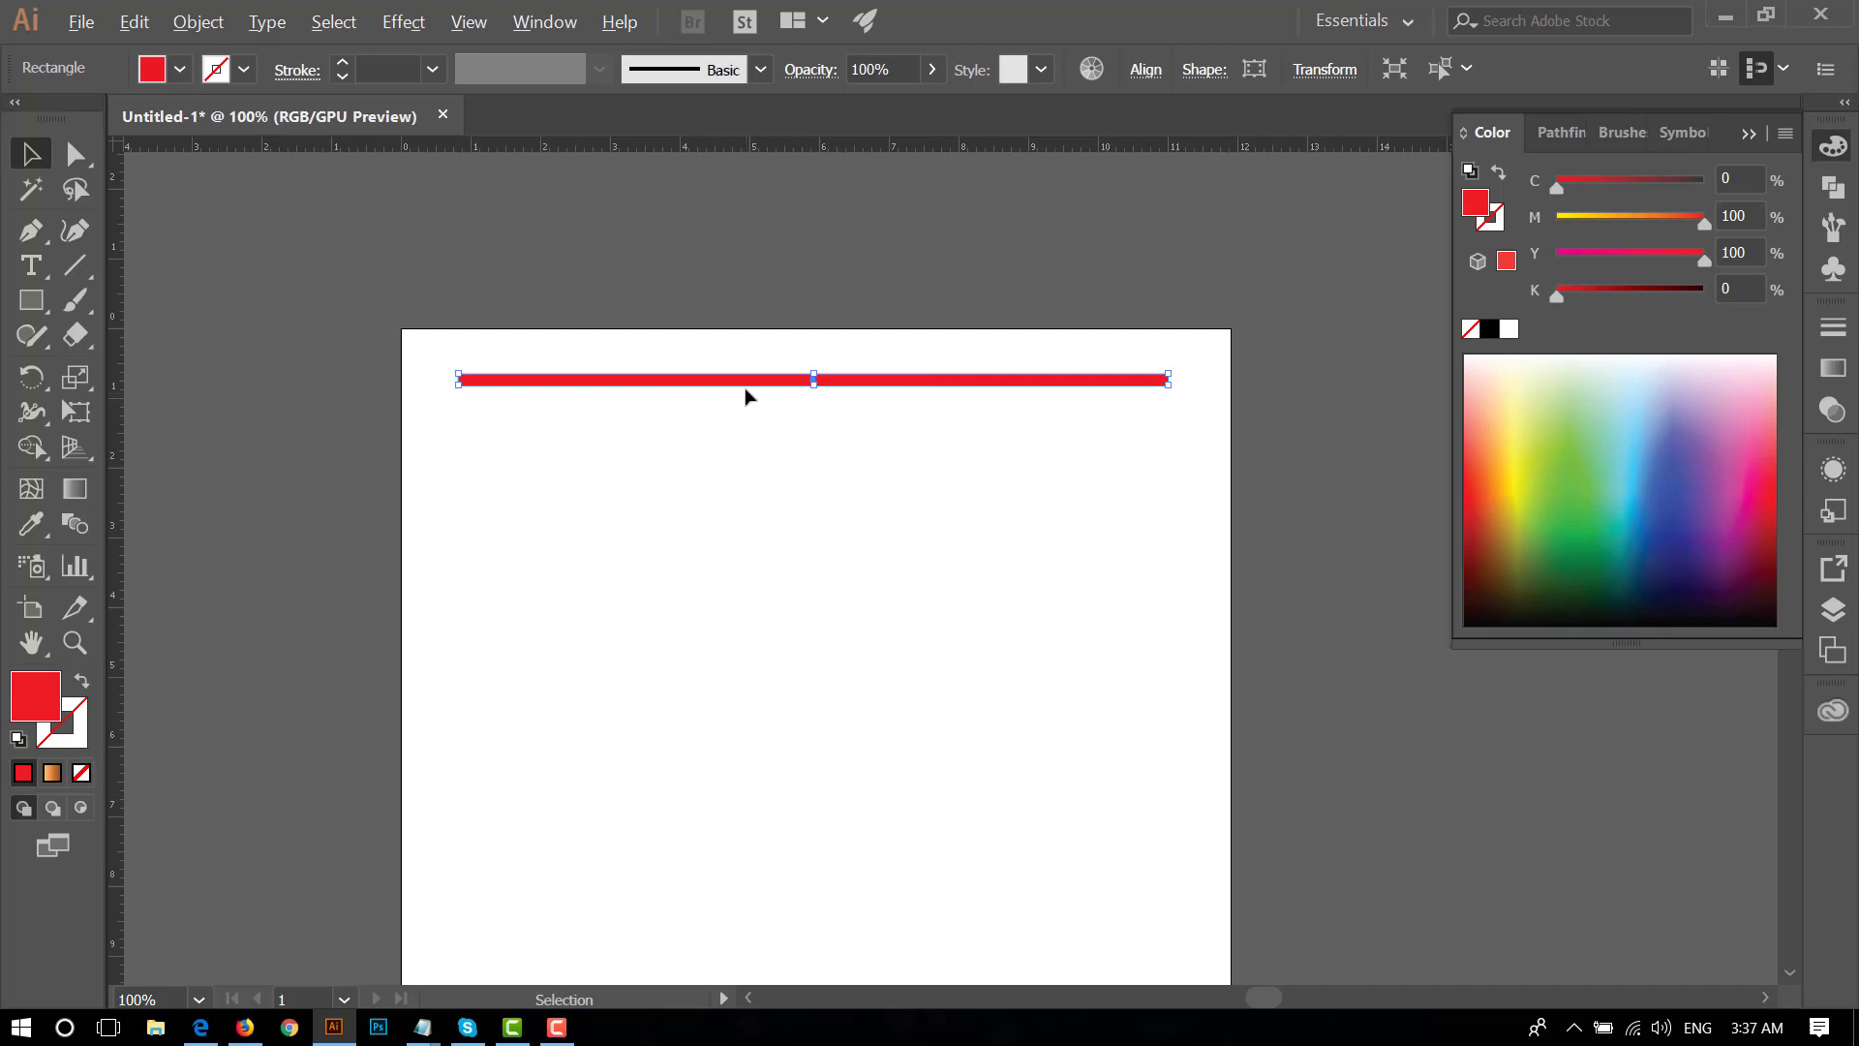
mouse_move(765, 383)
mouse_down()
mouse_move(816, 424)
mouse_move(854, 424)
mouse_up()
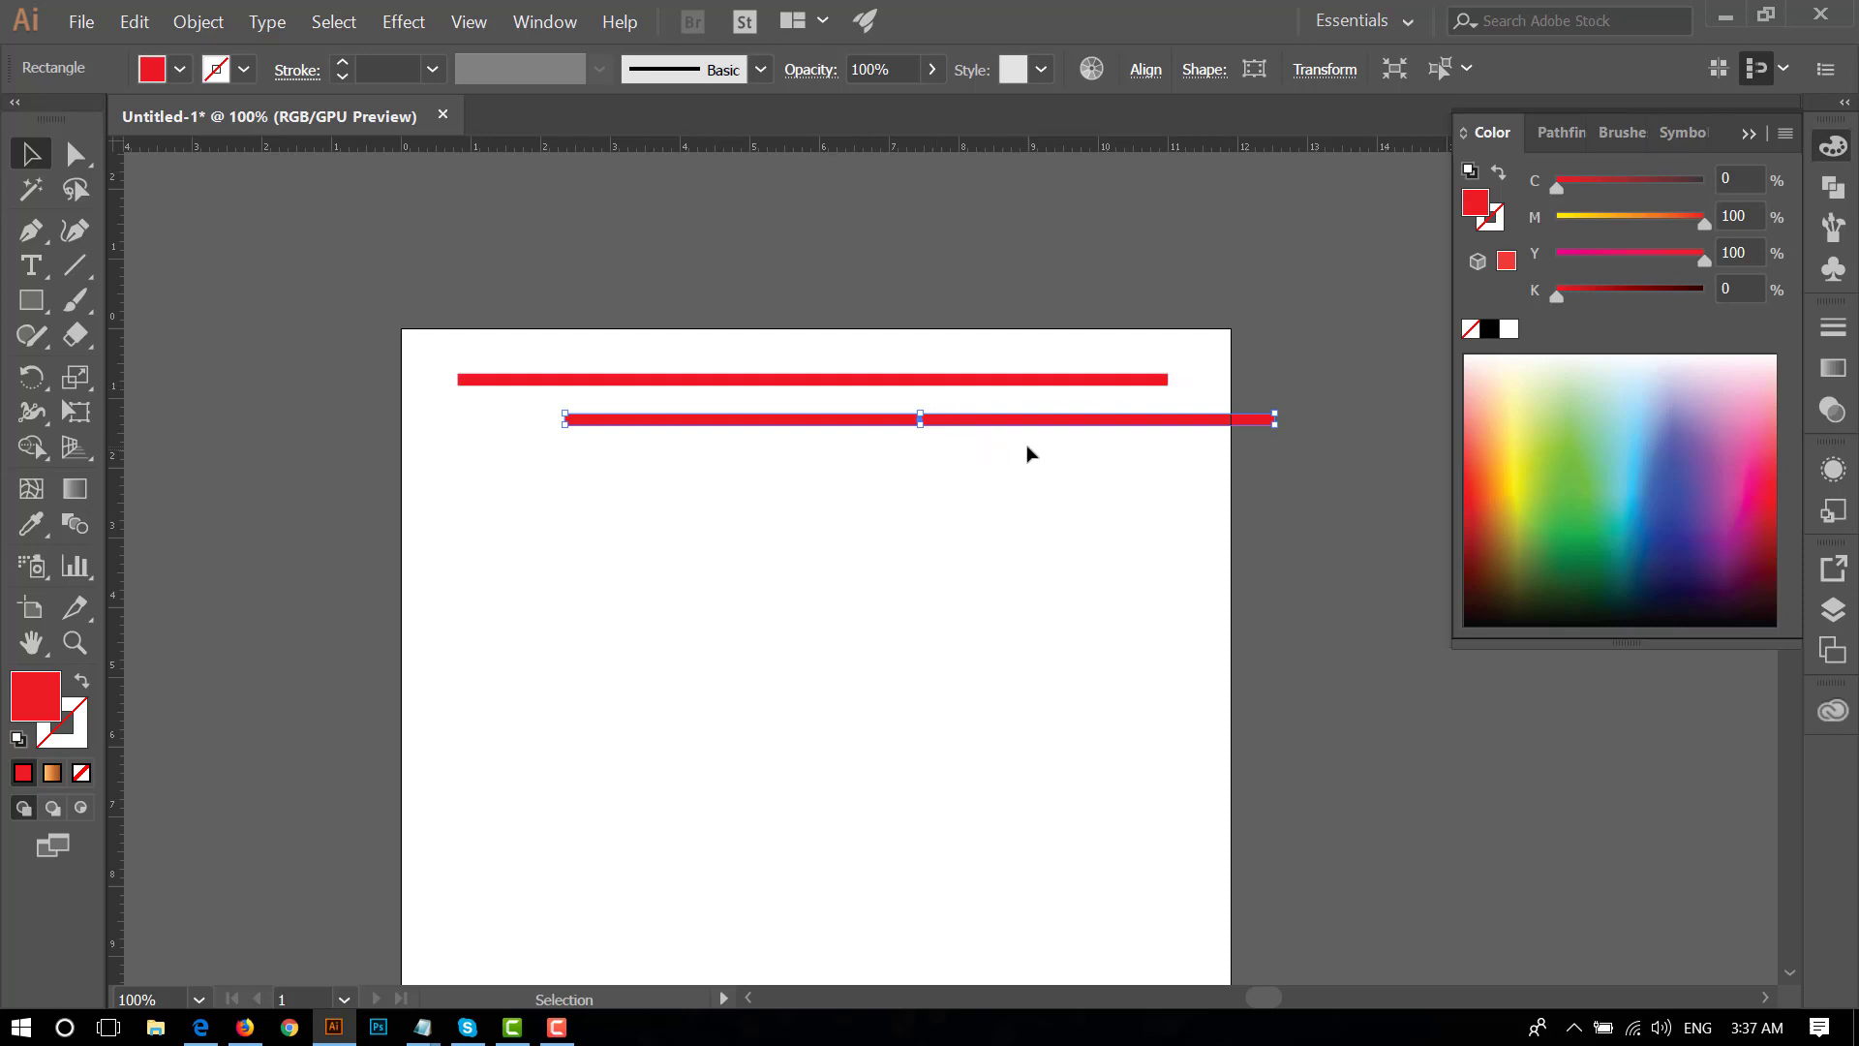
key(a)
key(ctrl+d)
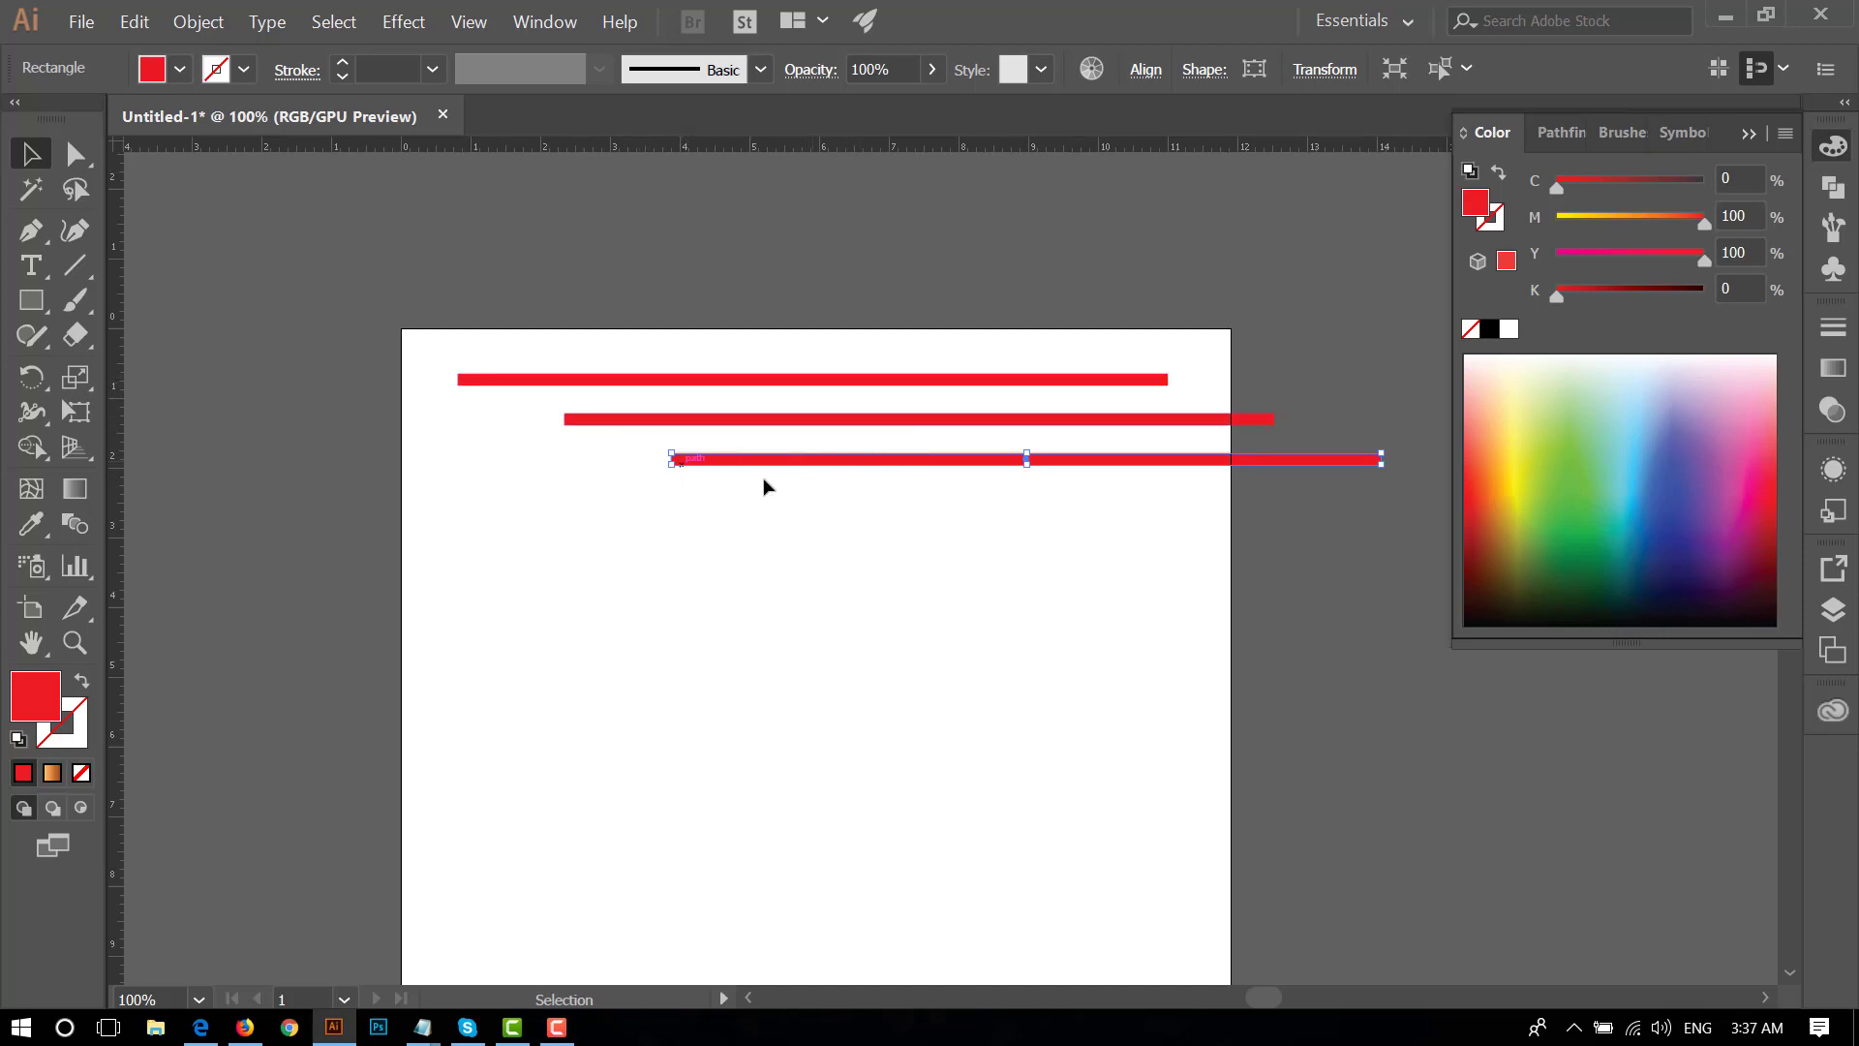
click(1058, 577)
drag(1058, 577, 926, 590)
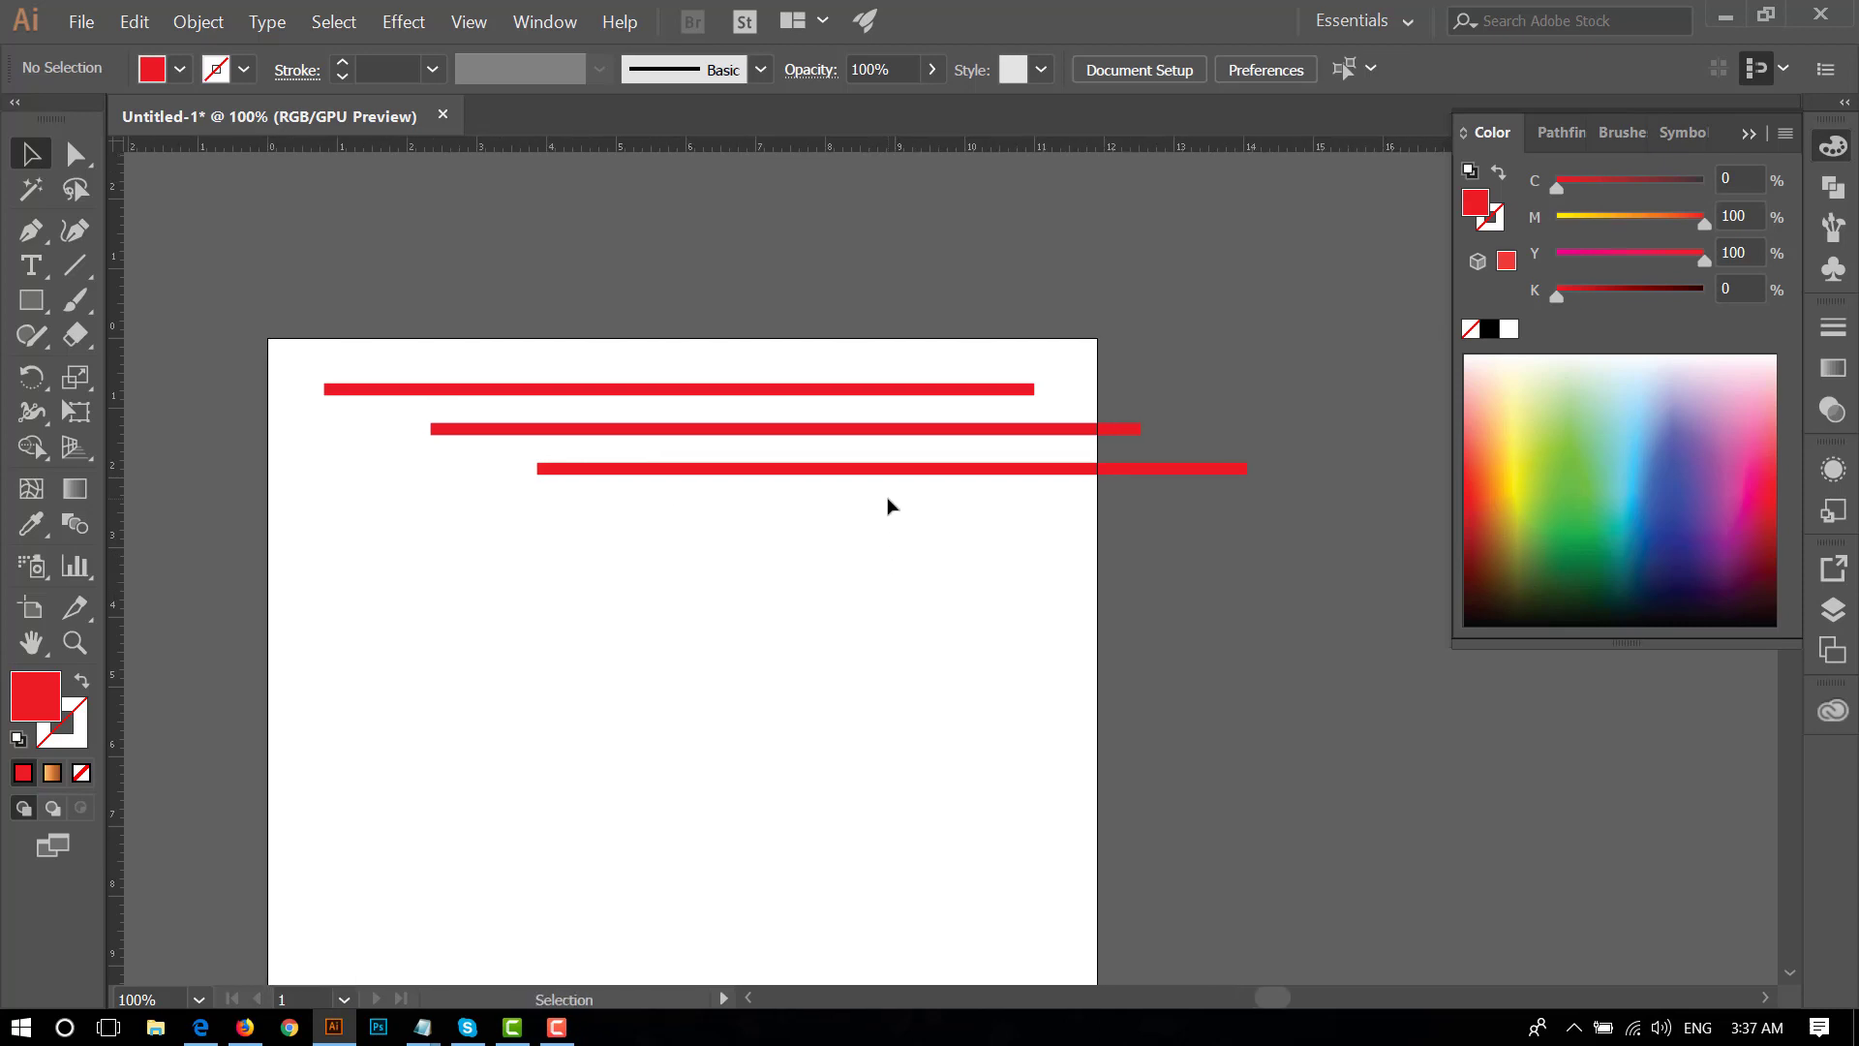
- Draw a small vertical post between the top and middle bars
click(31, 301)
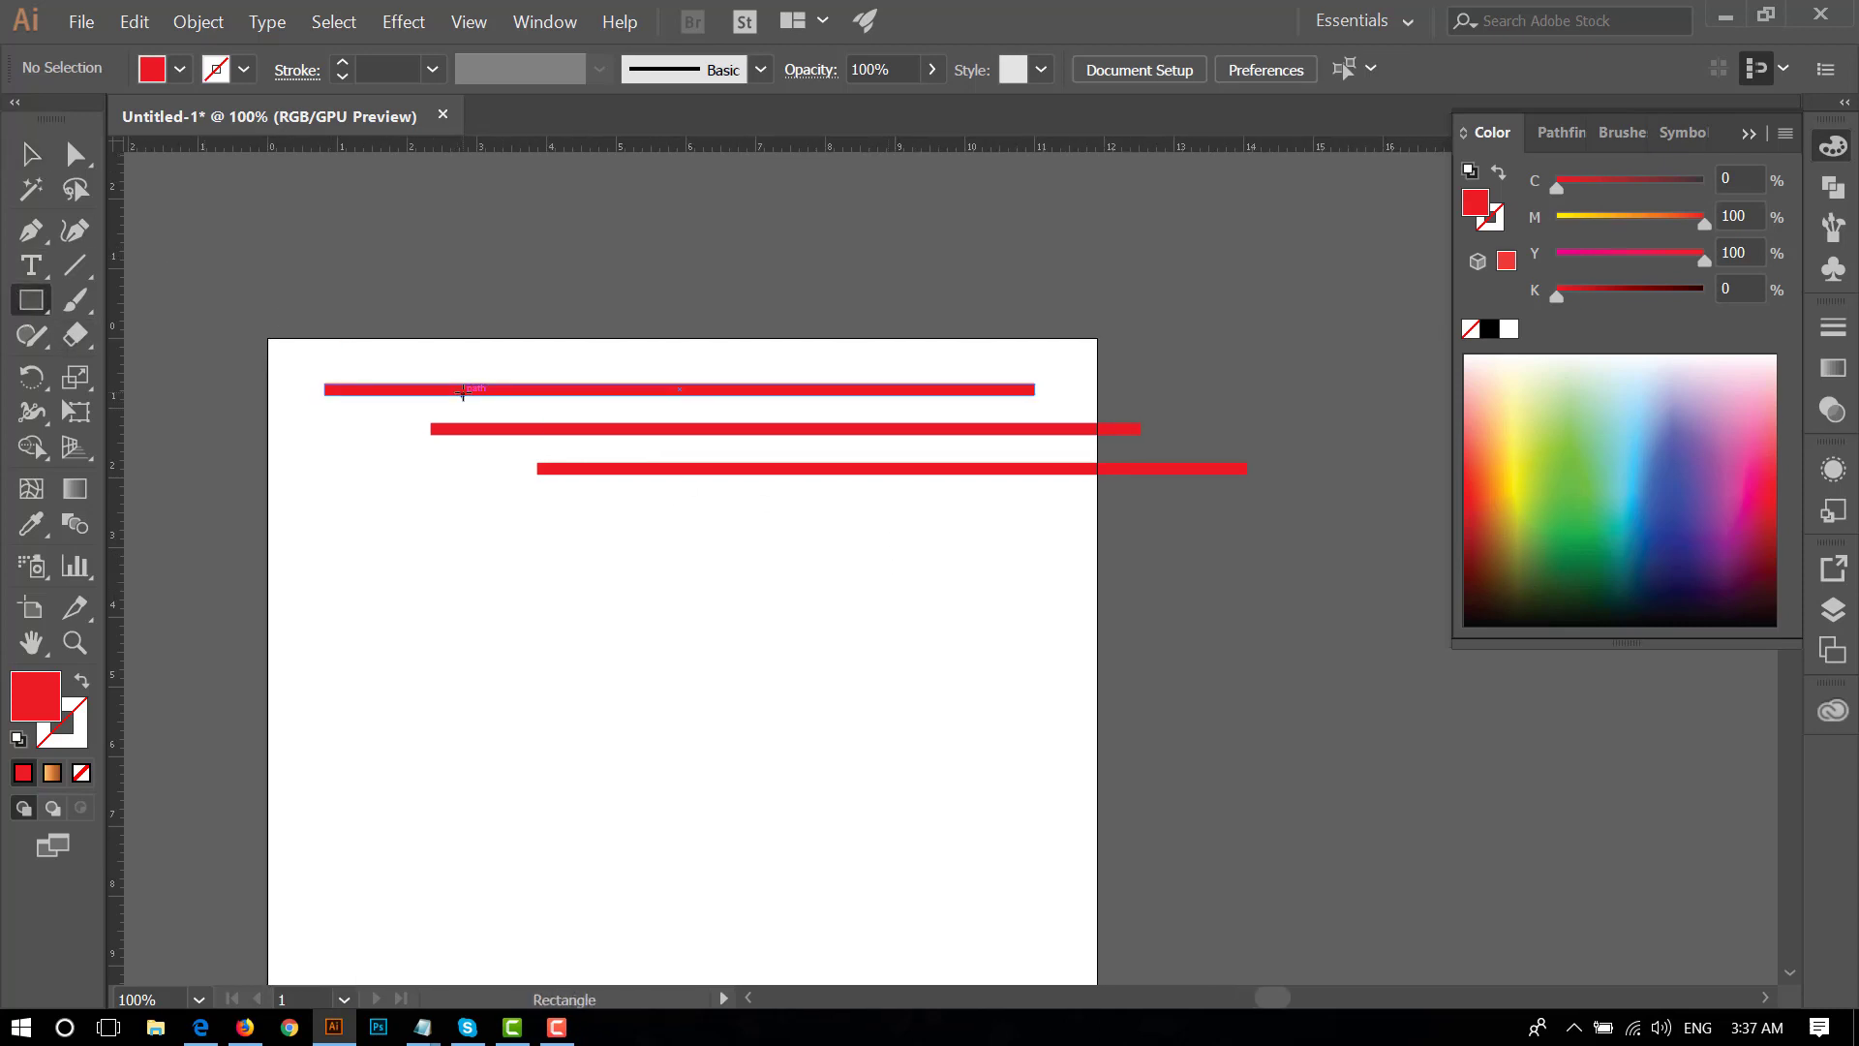
drag(463, 395, 474, 430)
click(31, 153)
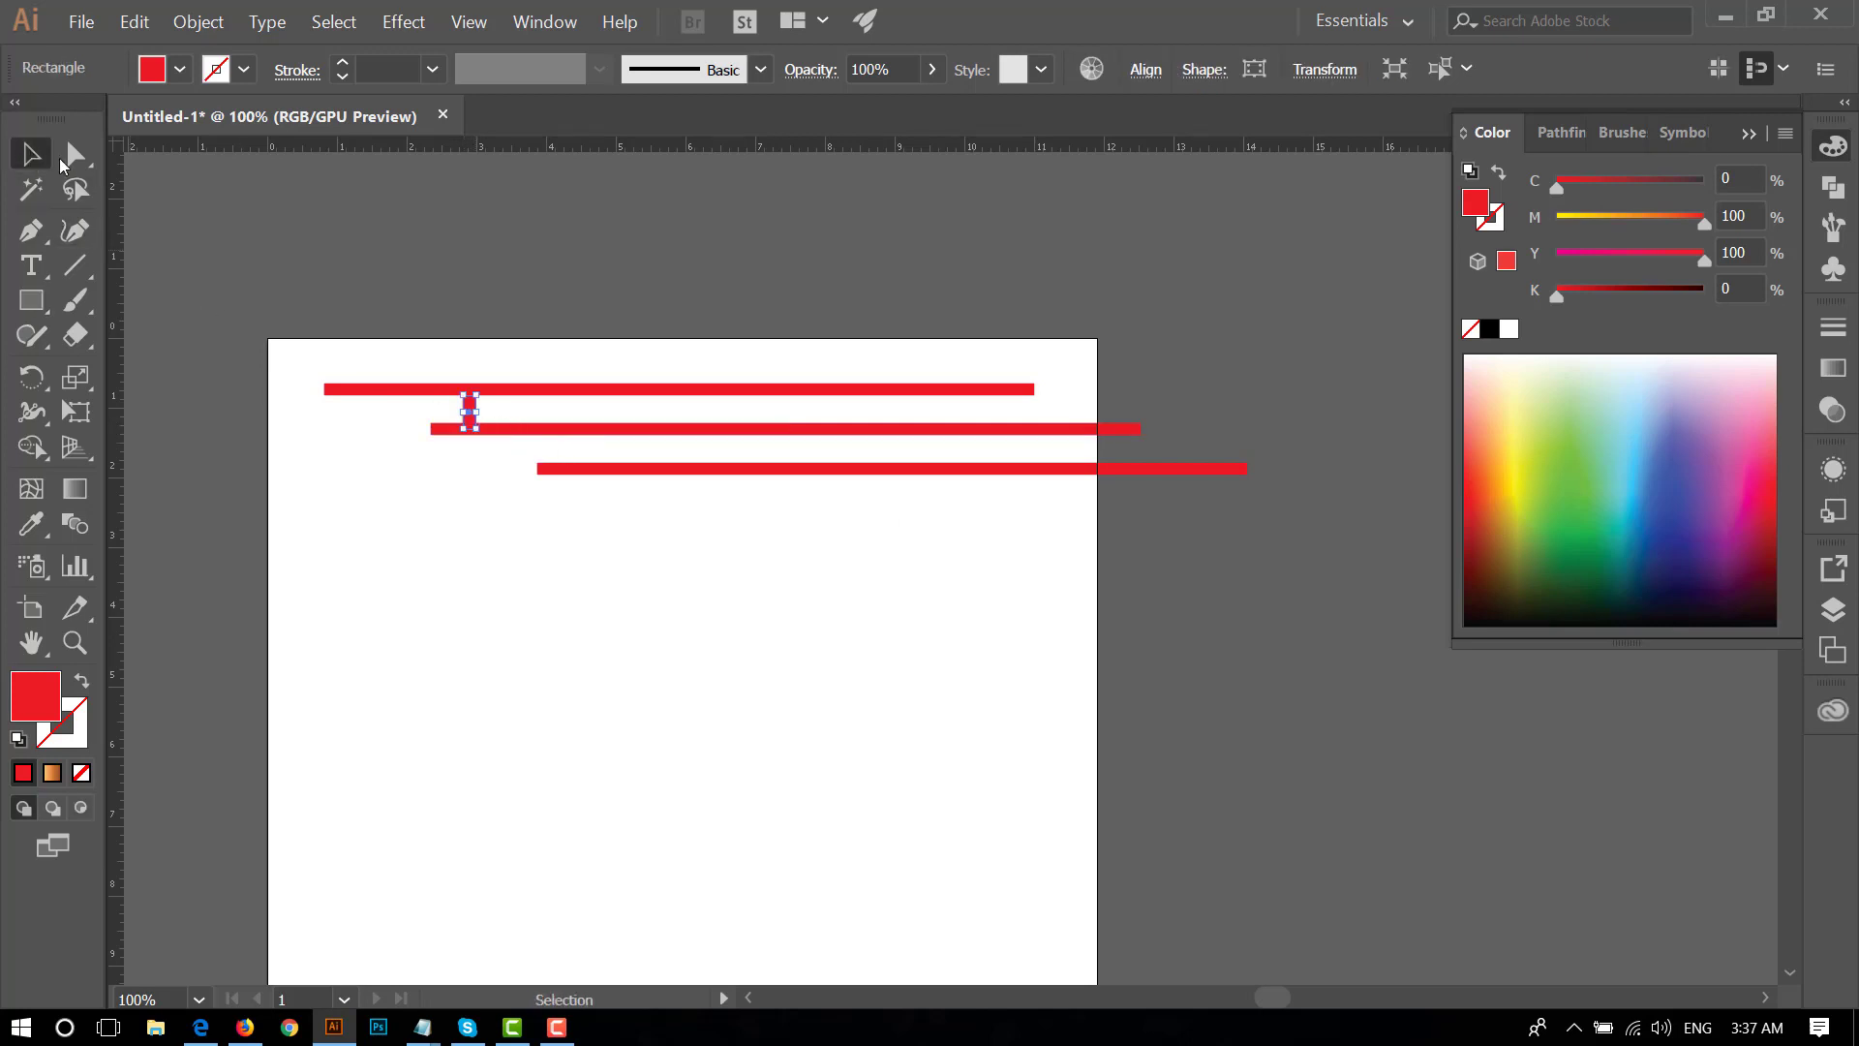
key(ctrl+plus)
drag(955, 668, 841, 618)
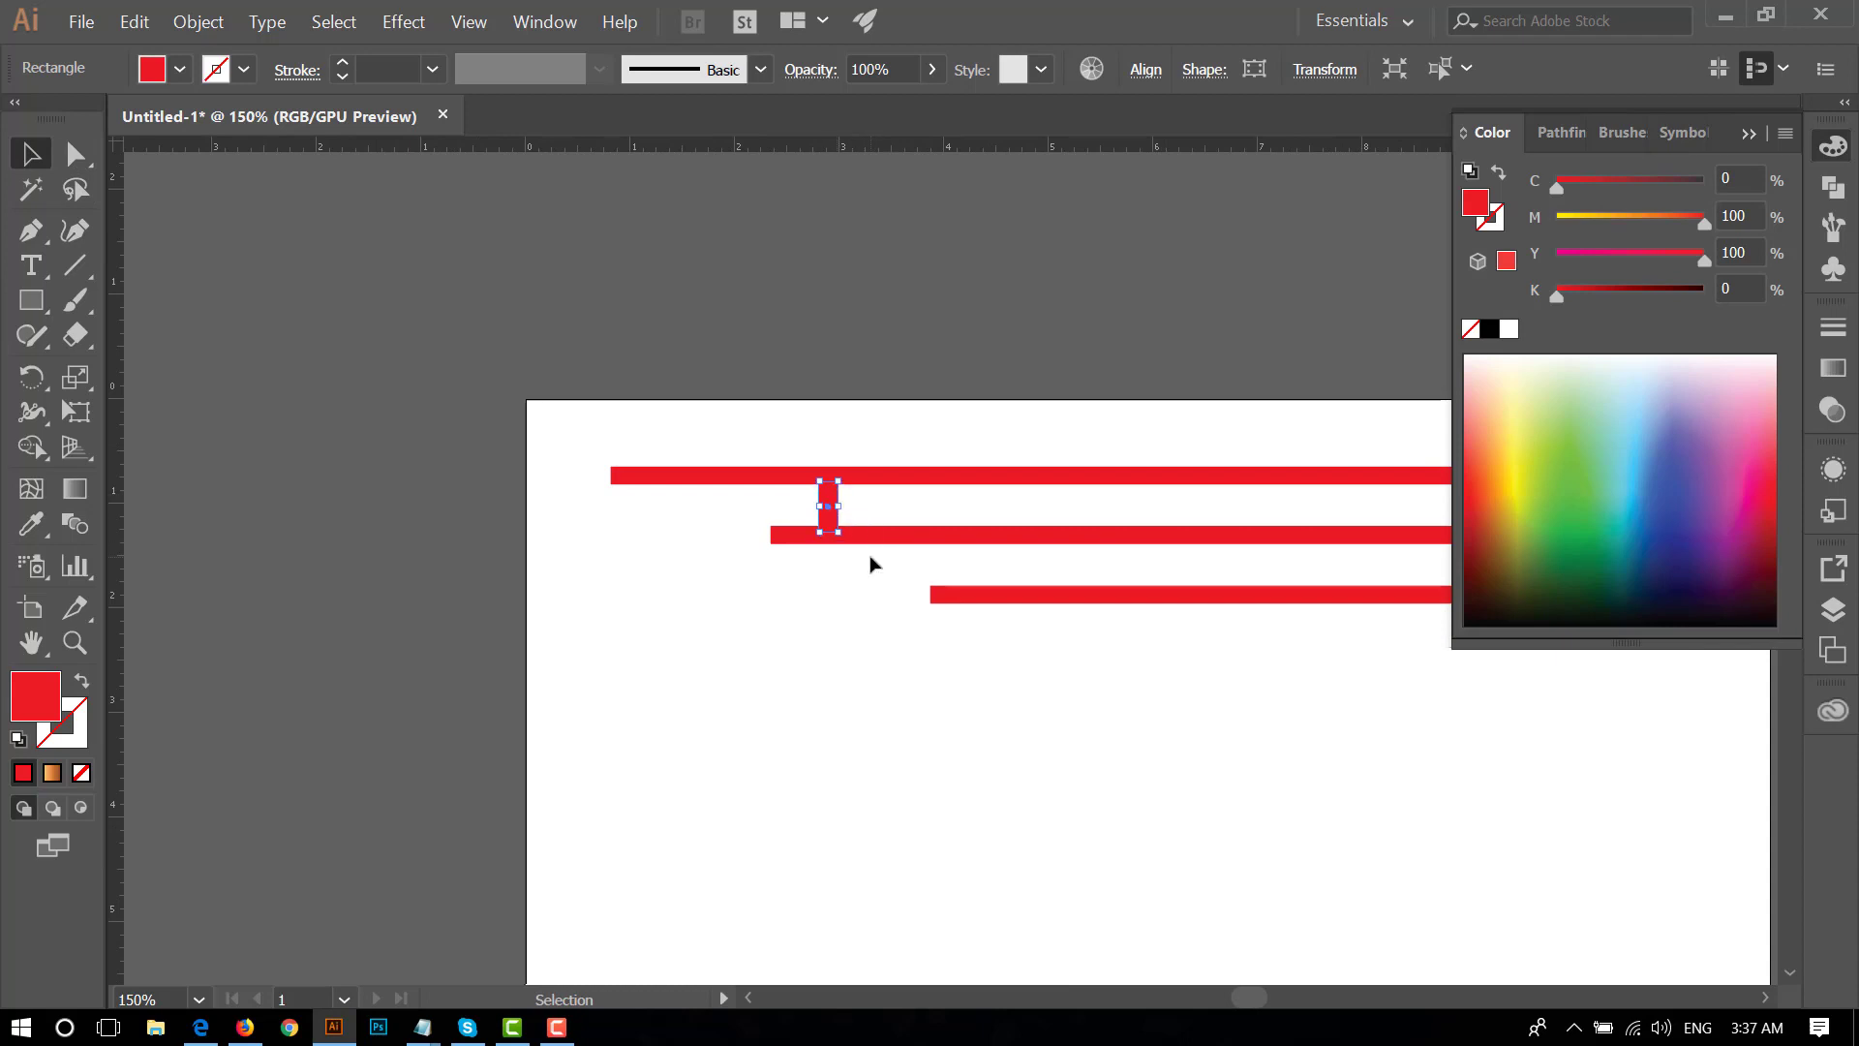
click(874, 589)
drag(1162, 690, 879, 646)
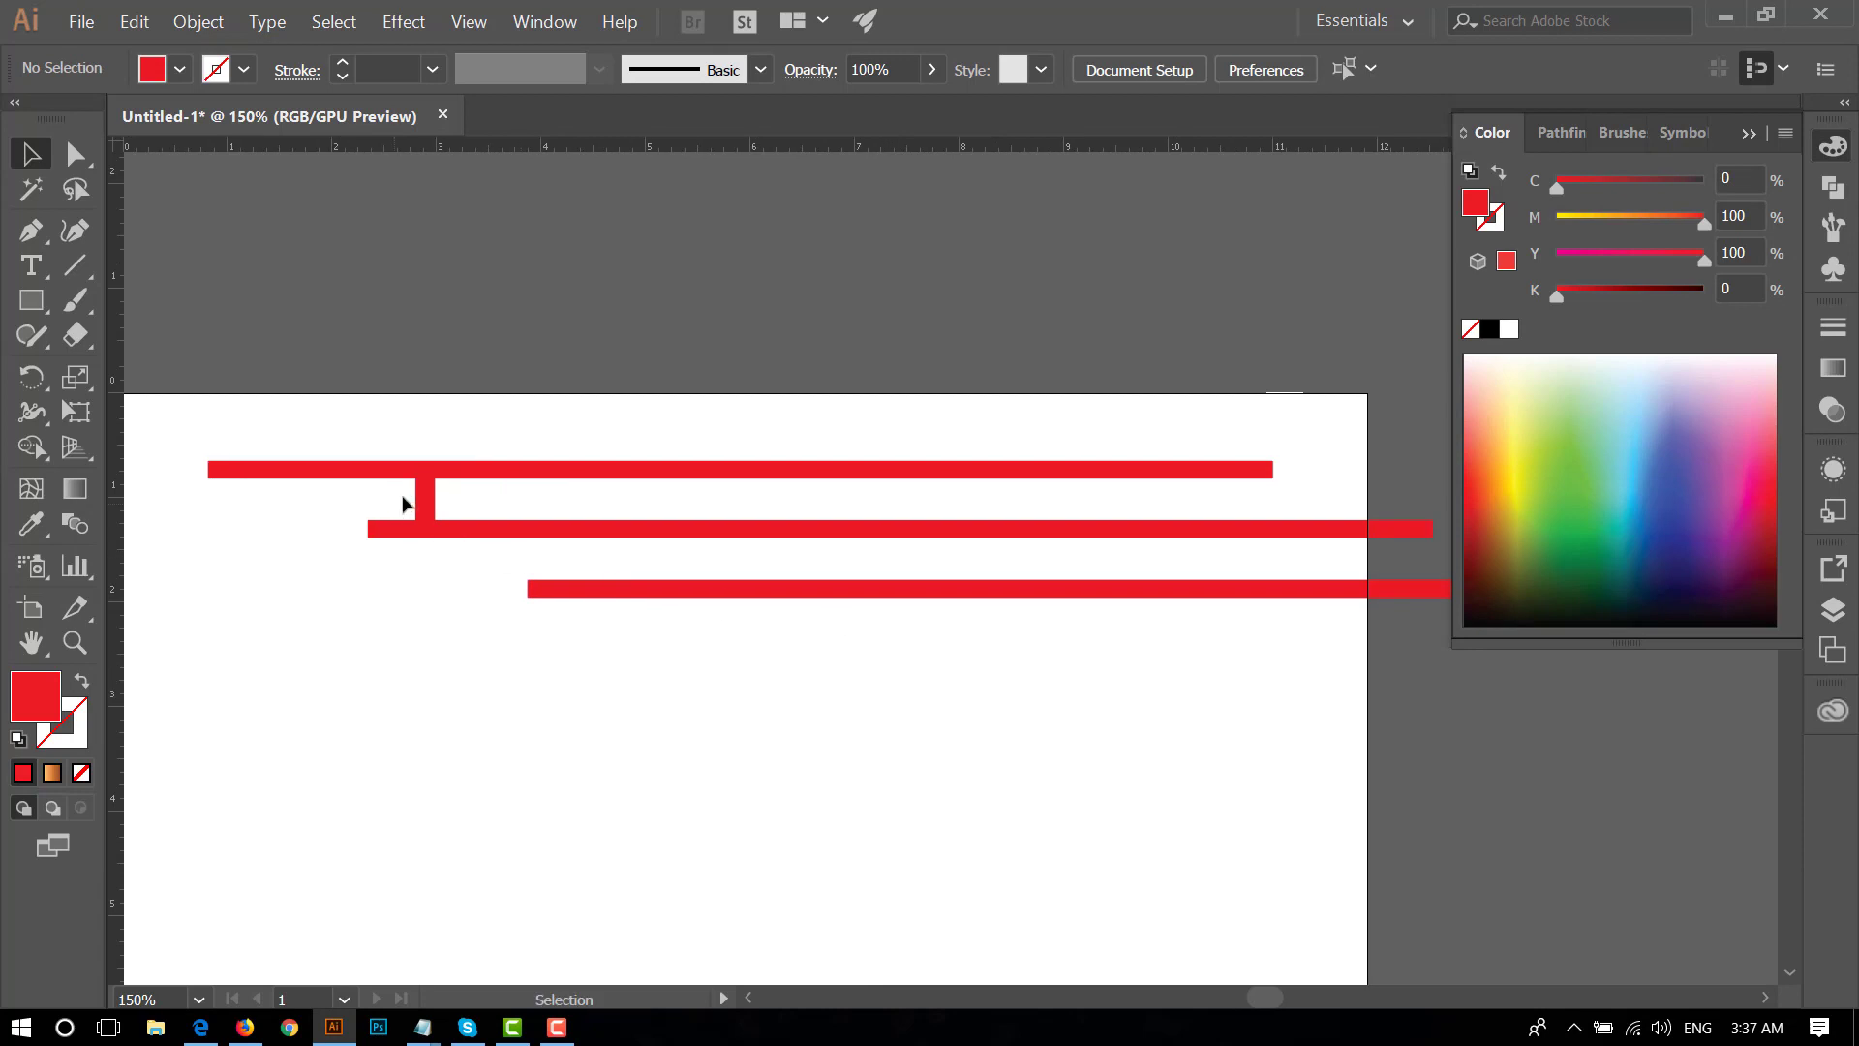
- Copy the post 2.13 in to the right and repeat with Ctrl+D for evenly spaced posts
click(427, 507)
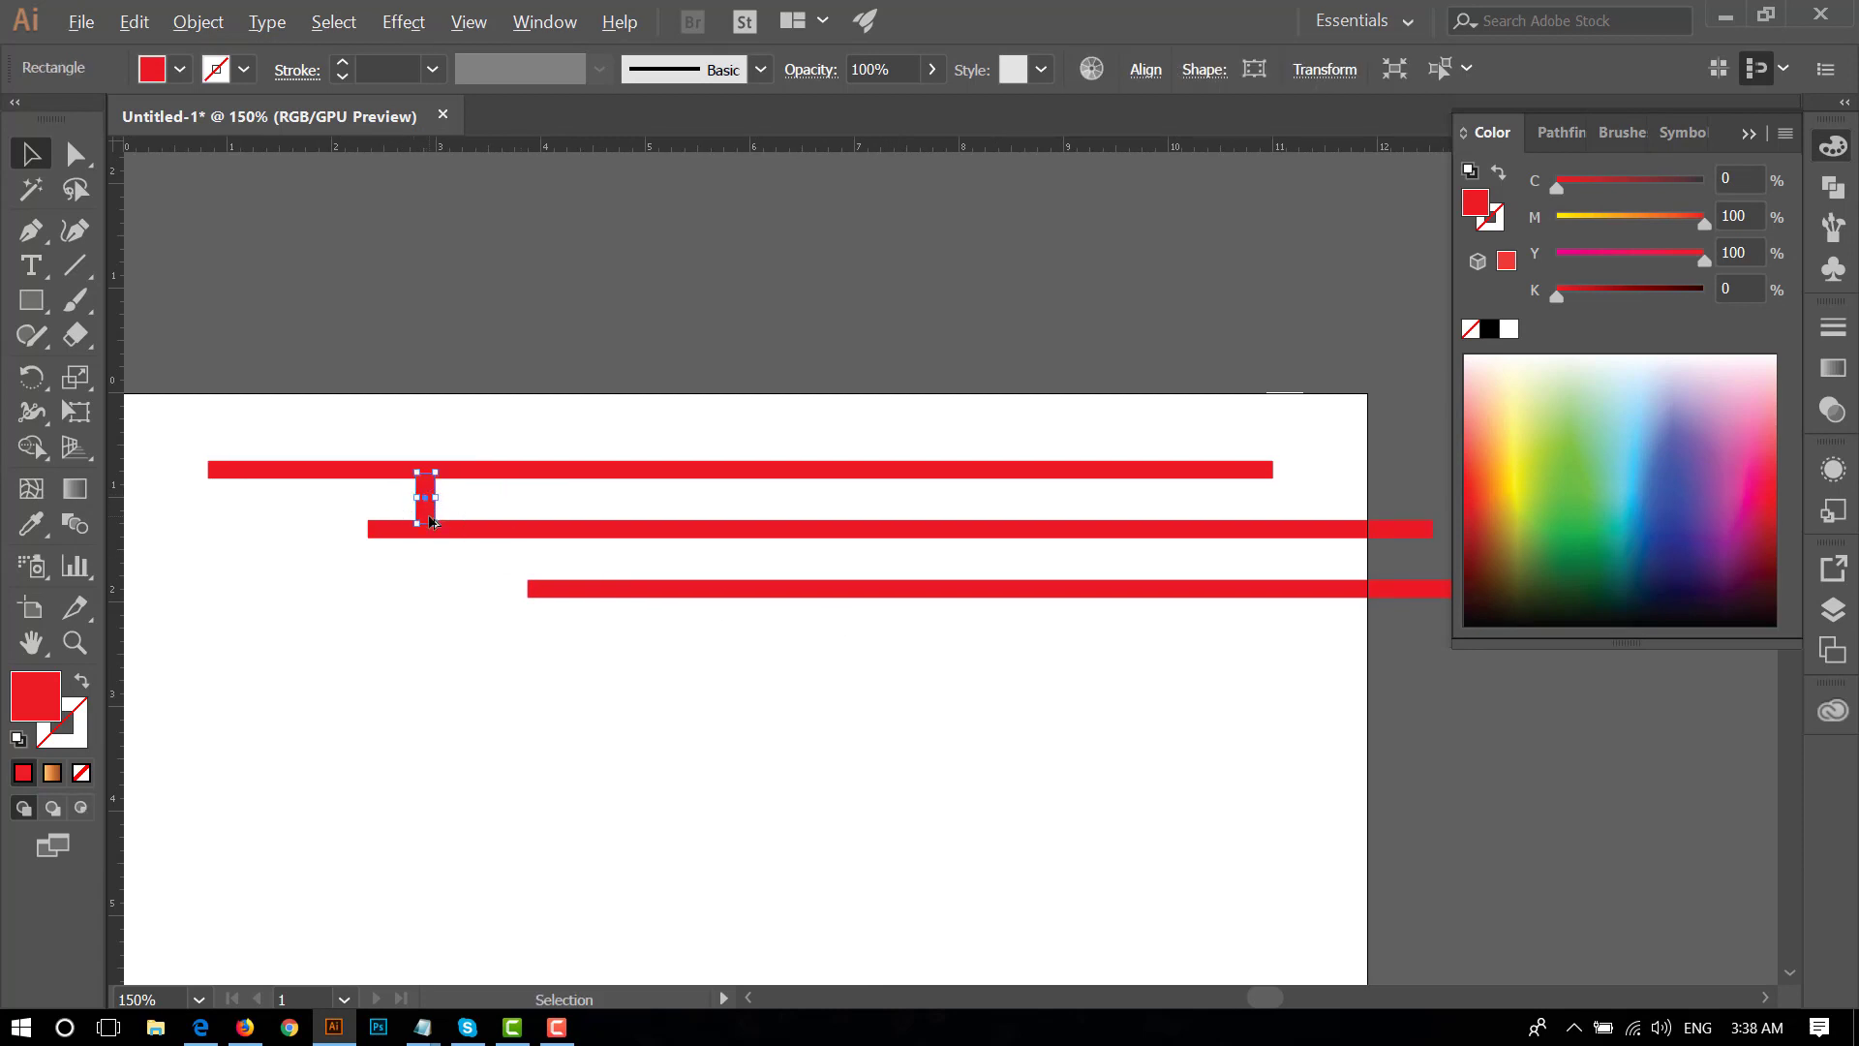
drag(431, 521, 653, 518)
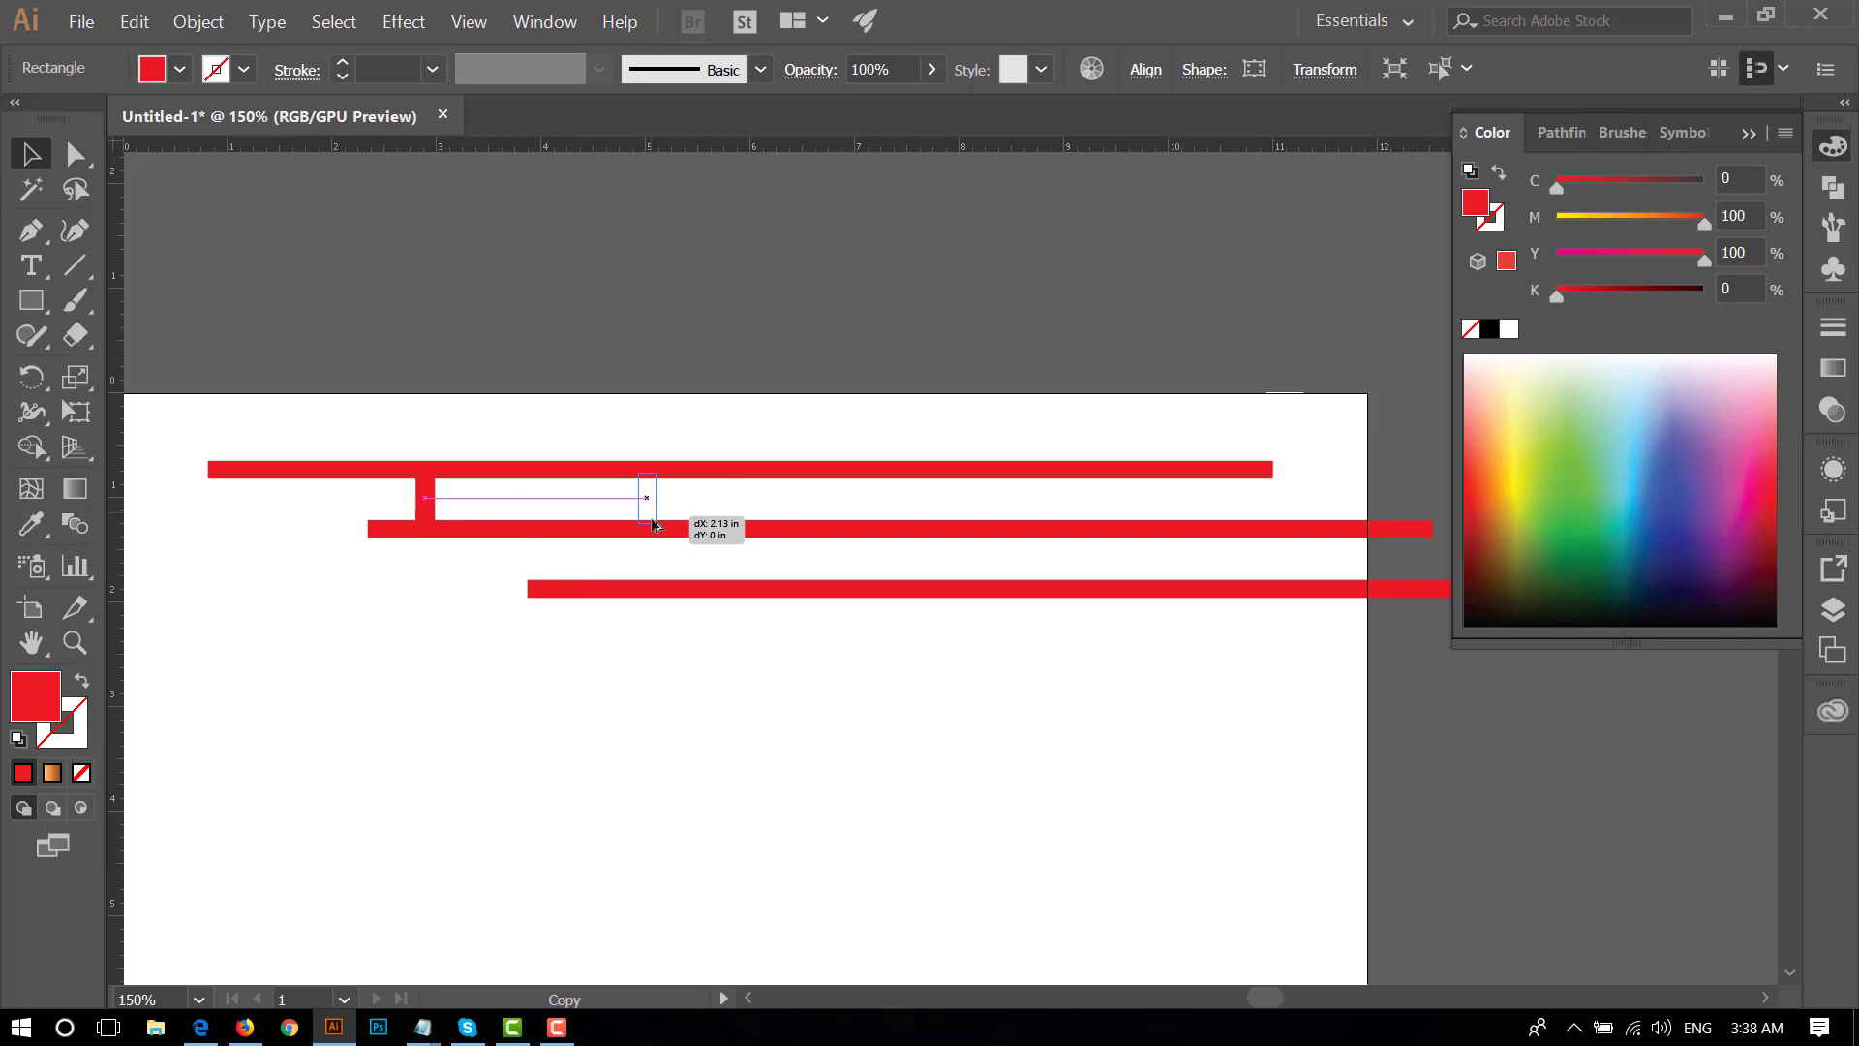
drag(652, 524, 653, 524)
key(ctrl+d)
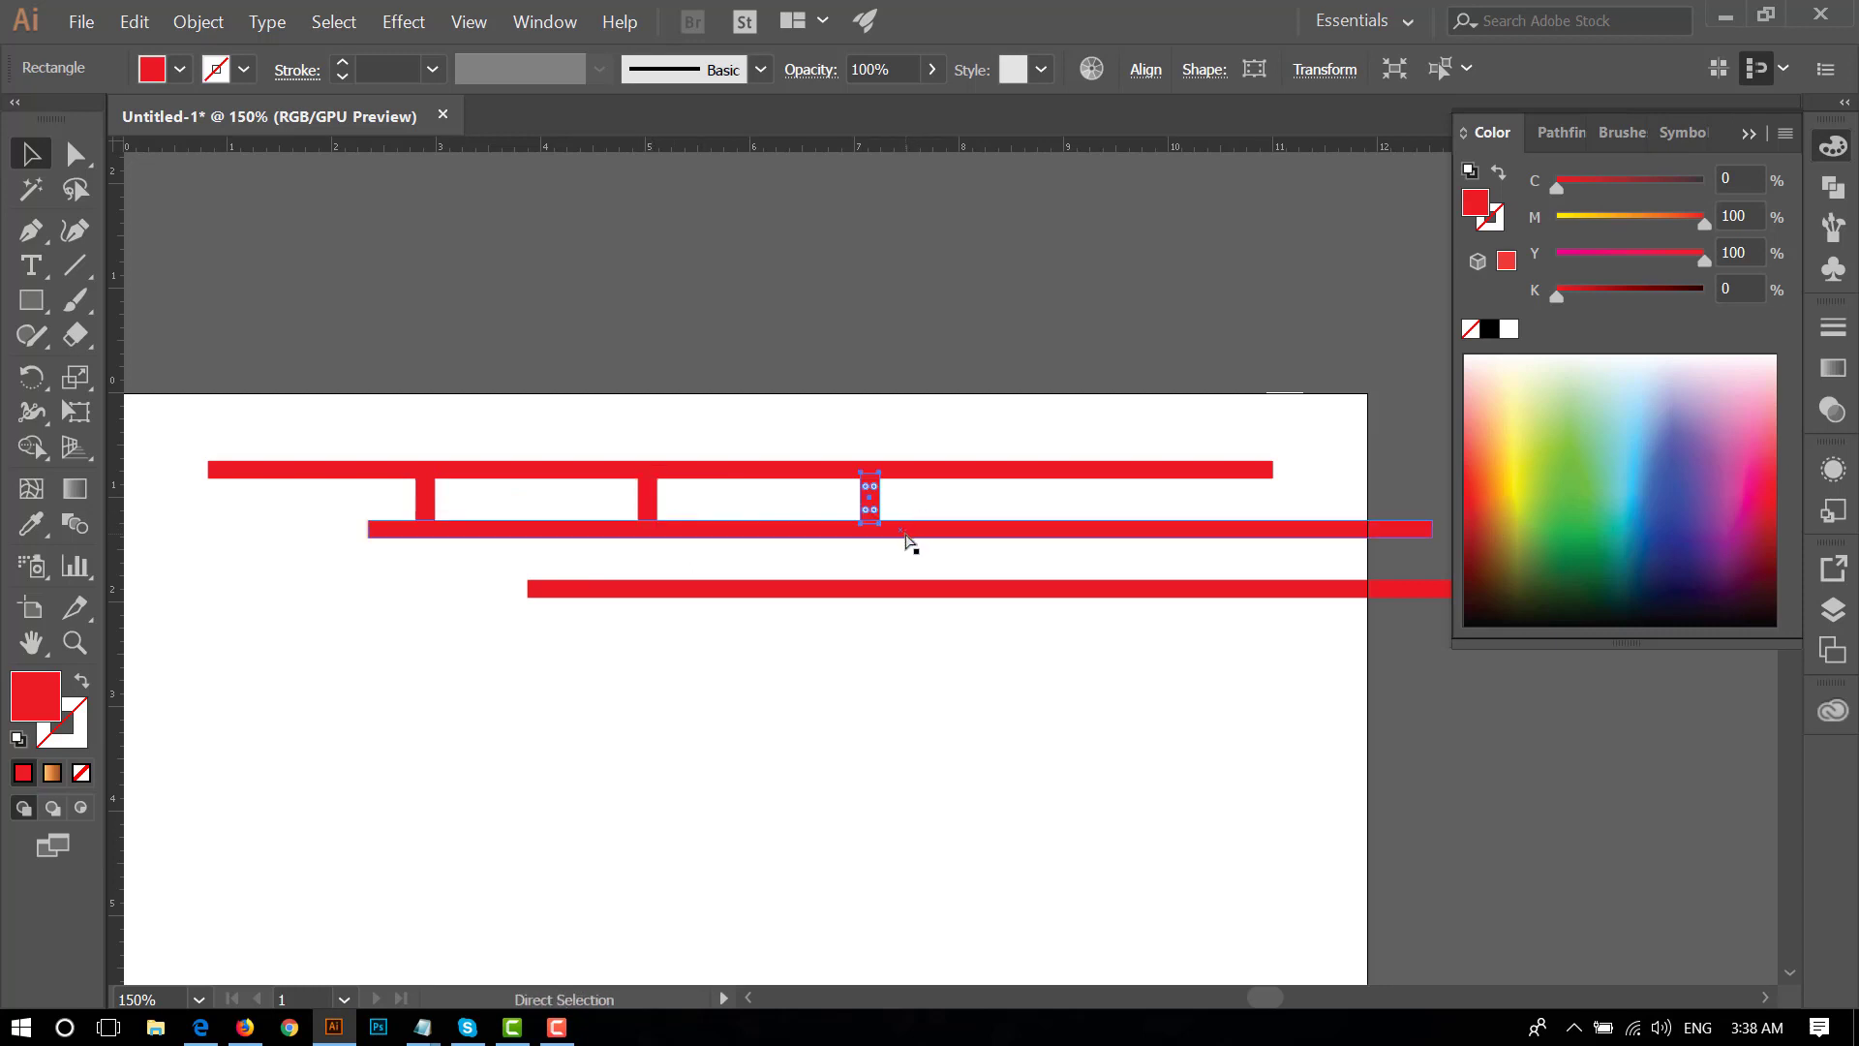
key(ctrl+d)
key(ctrl+d)
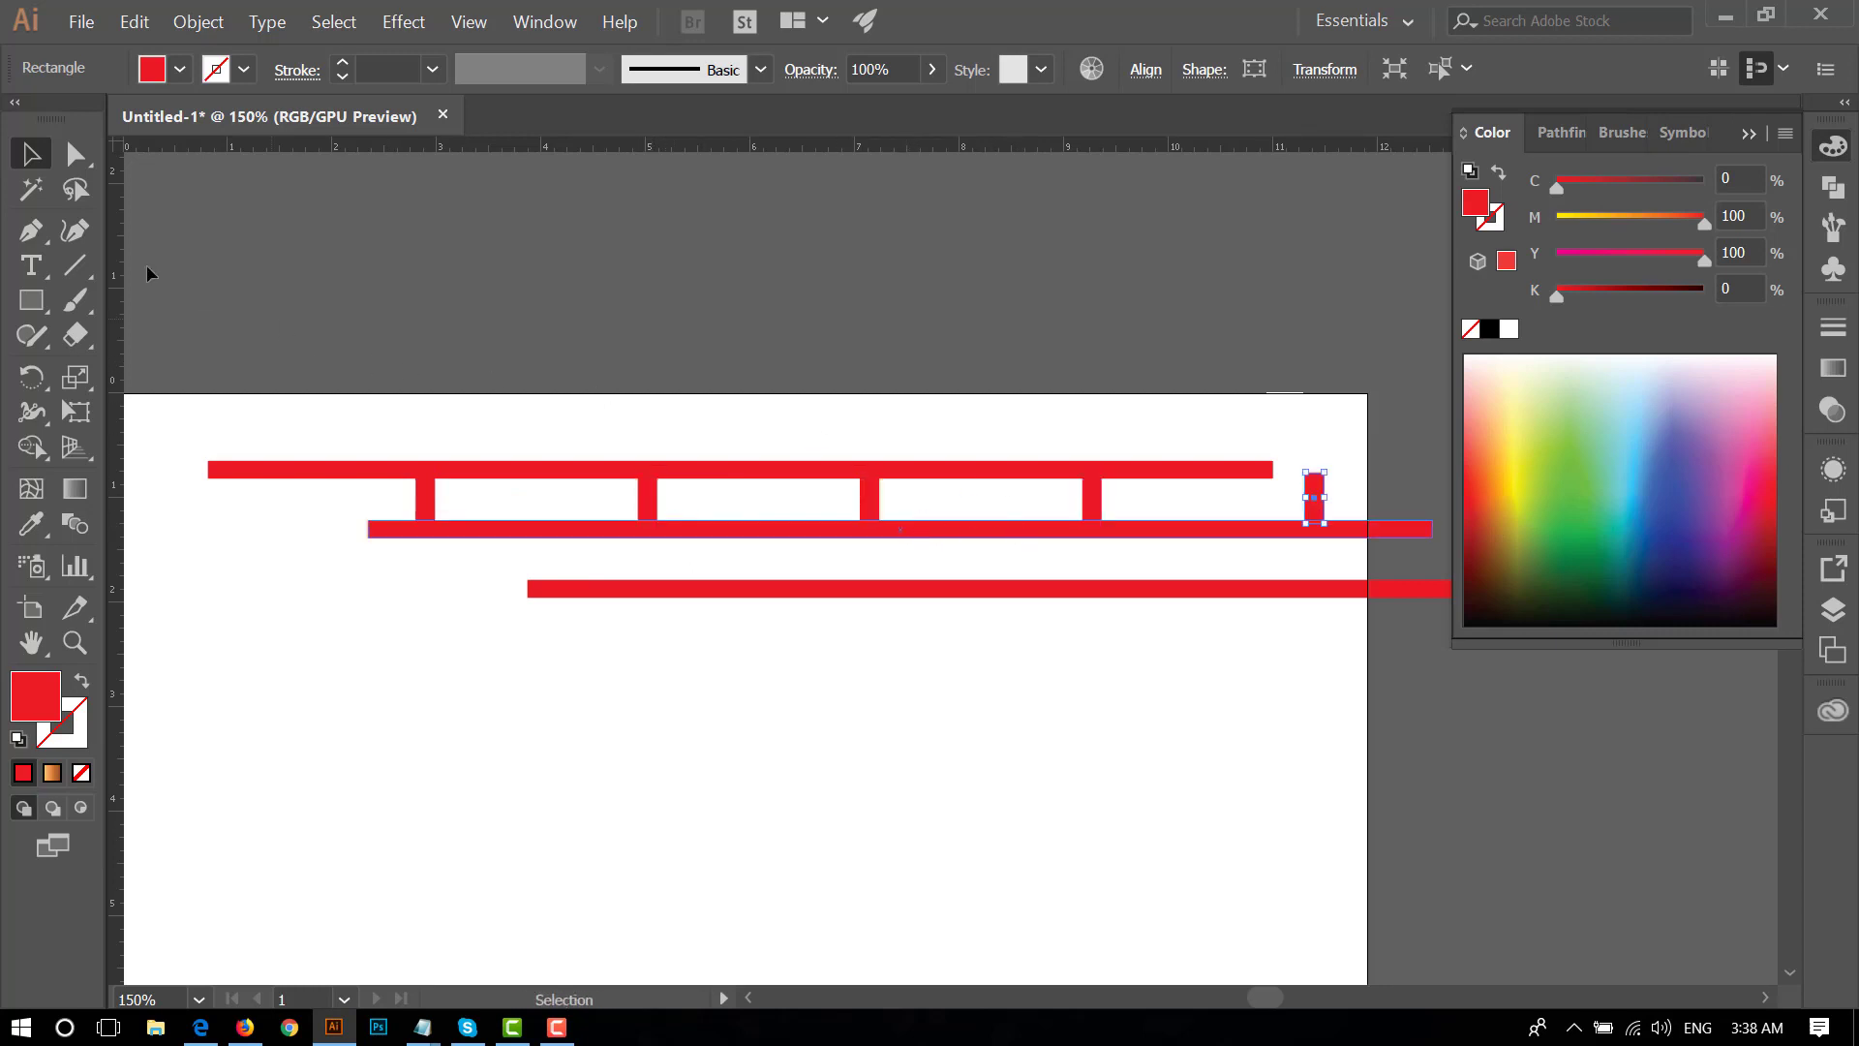
- Lengthen the top bar to the right past the last post
scroll(942, 357, right, 2)
scroll(1079, 415, down, 1)
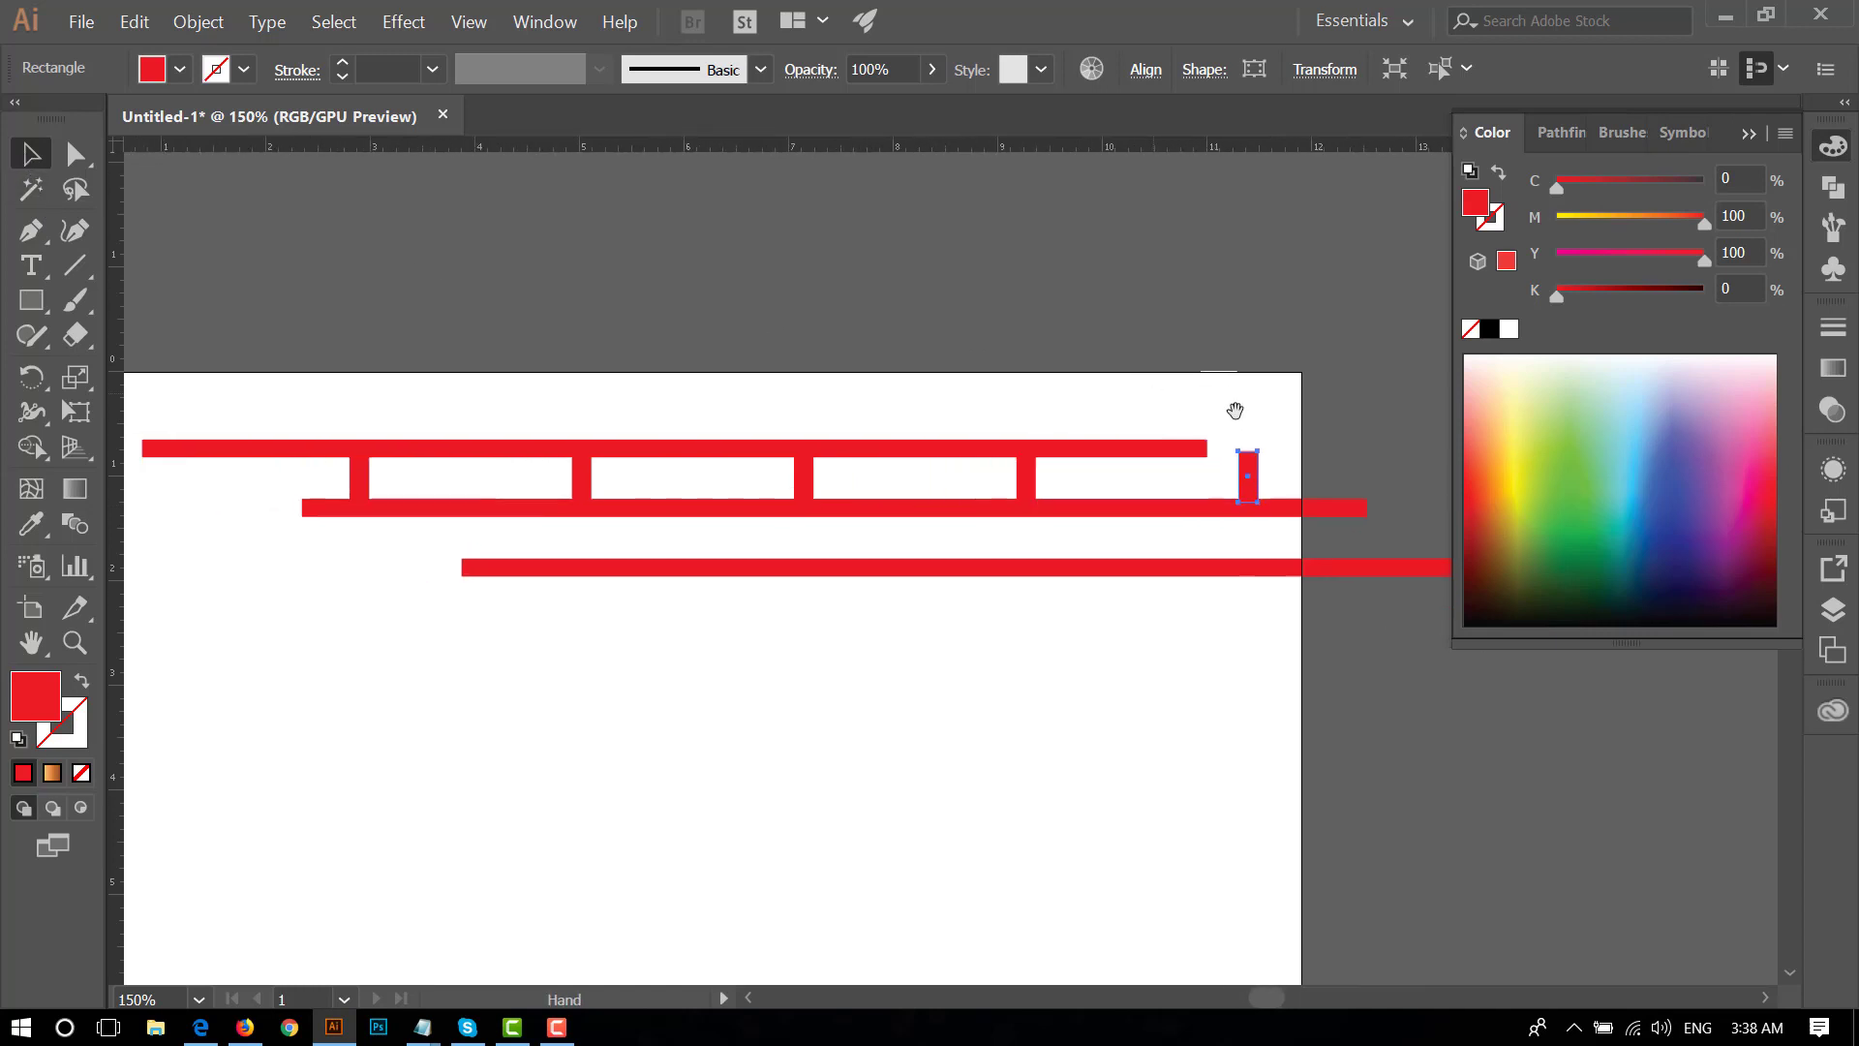
click(1203, 449)
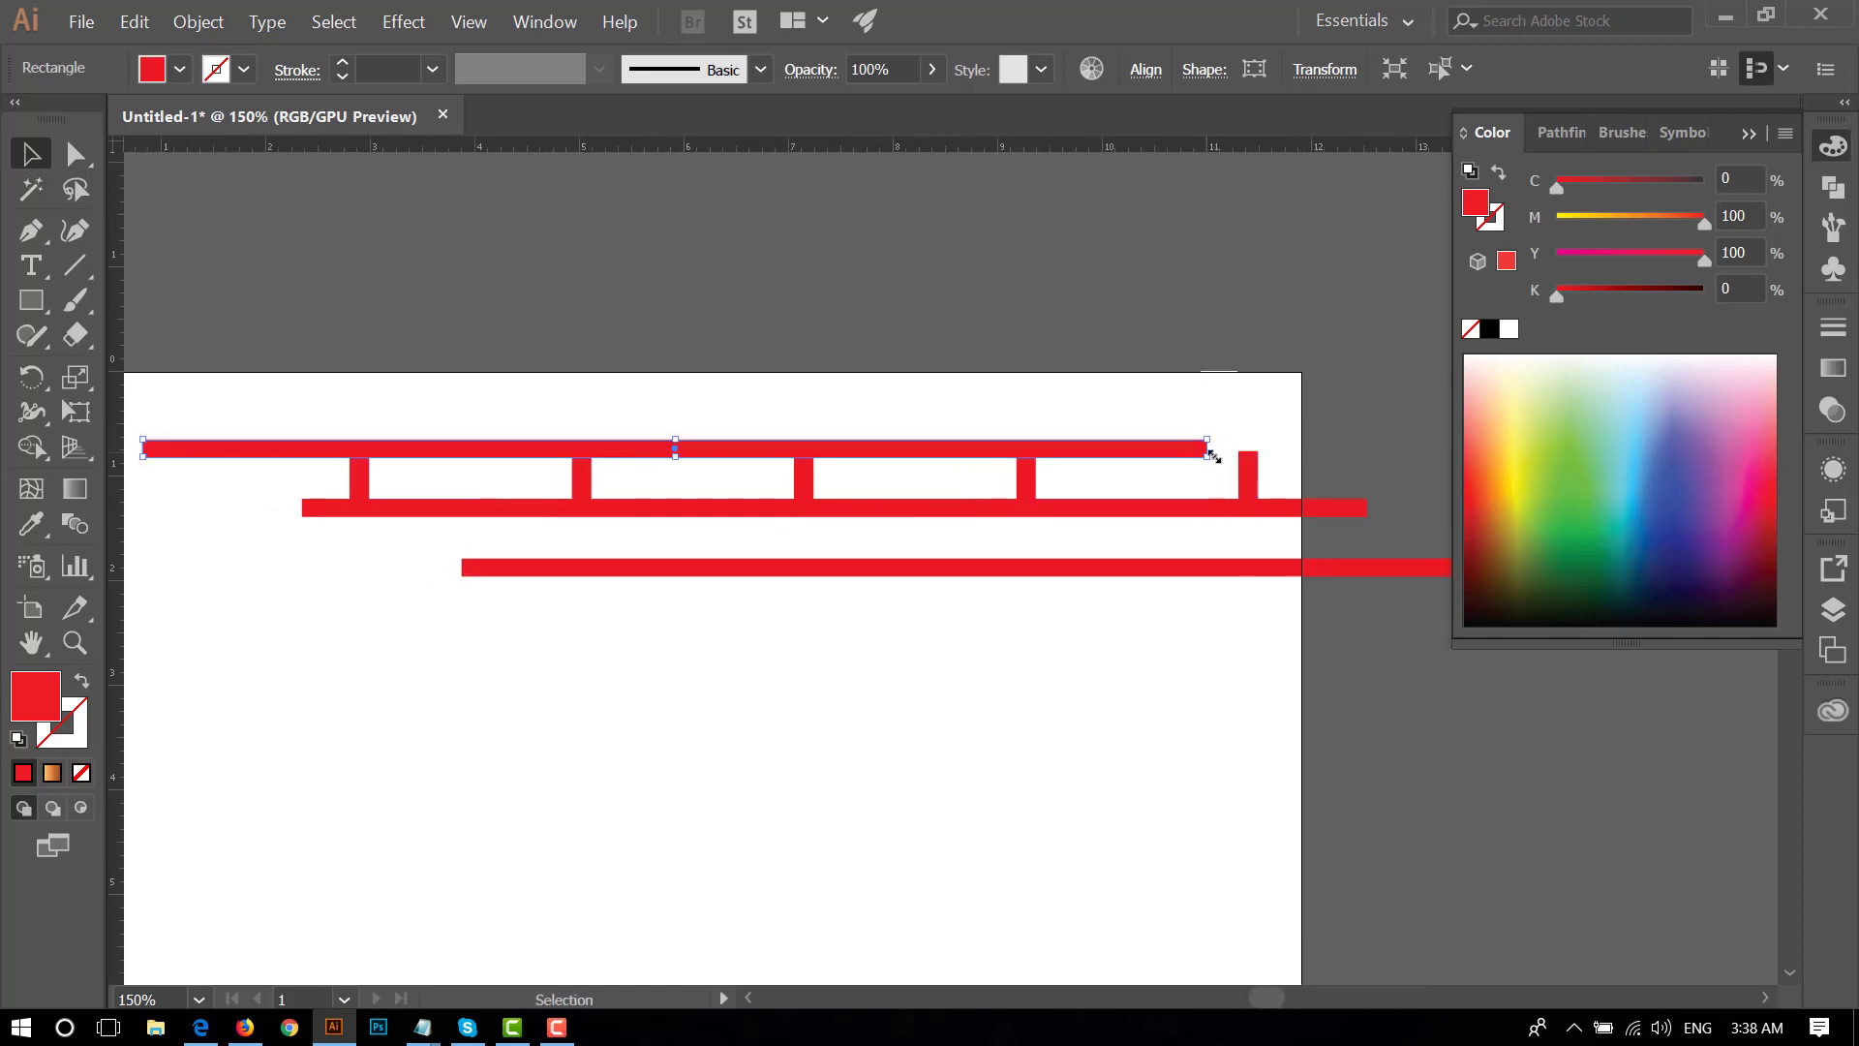
scroll(1287, 474, up, 2)
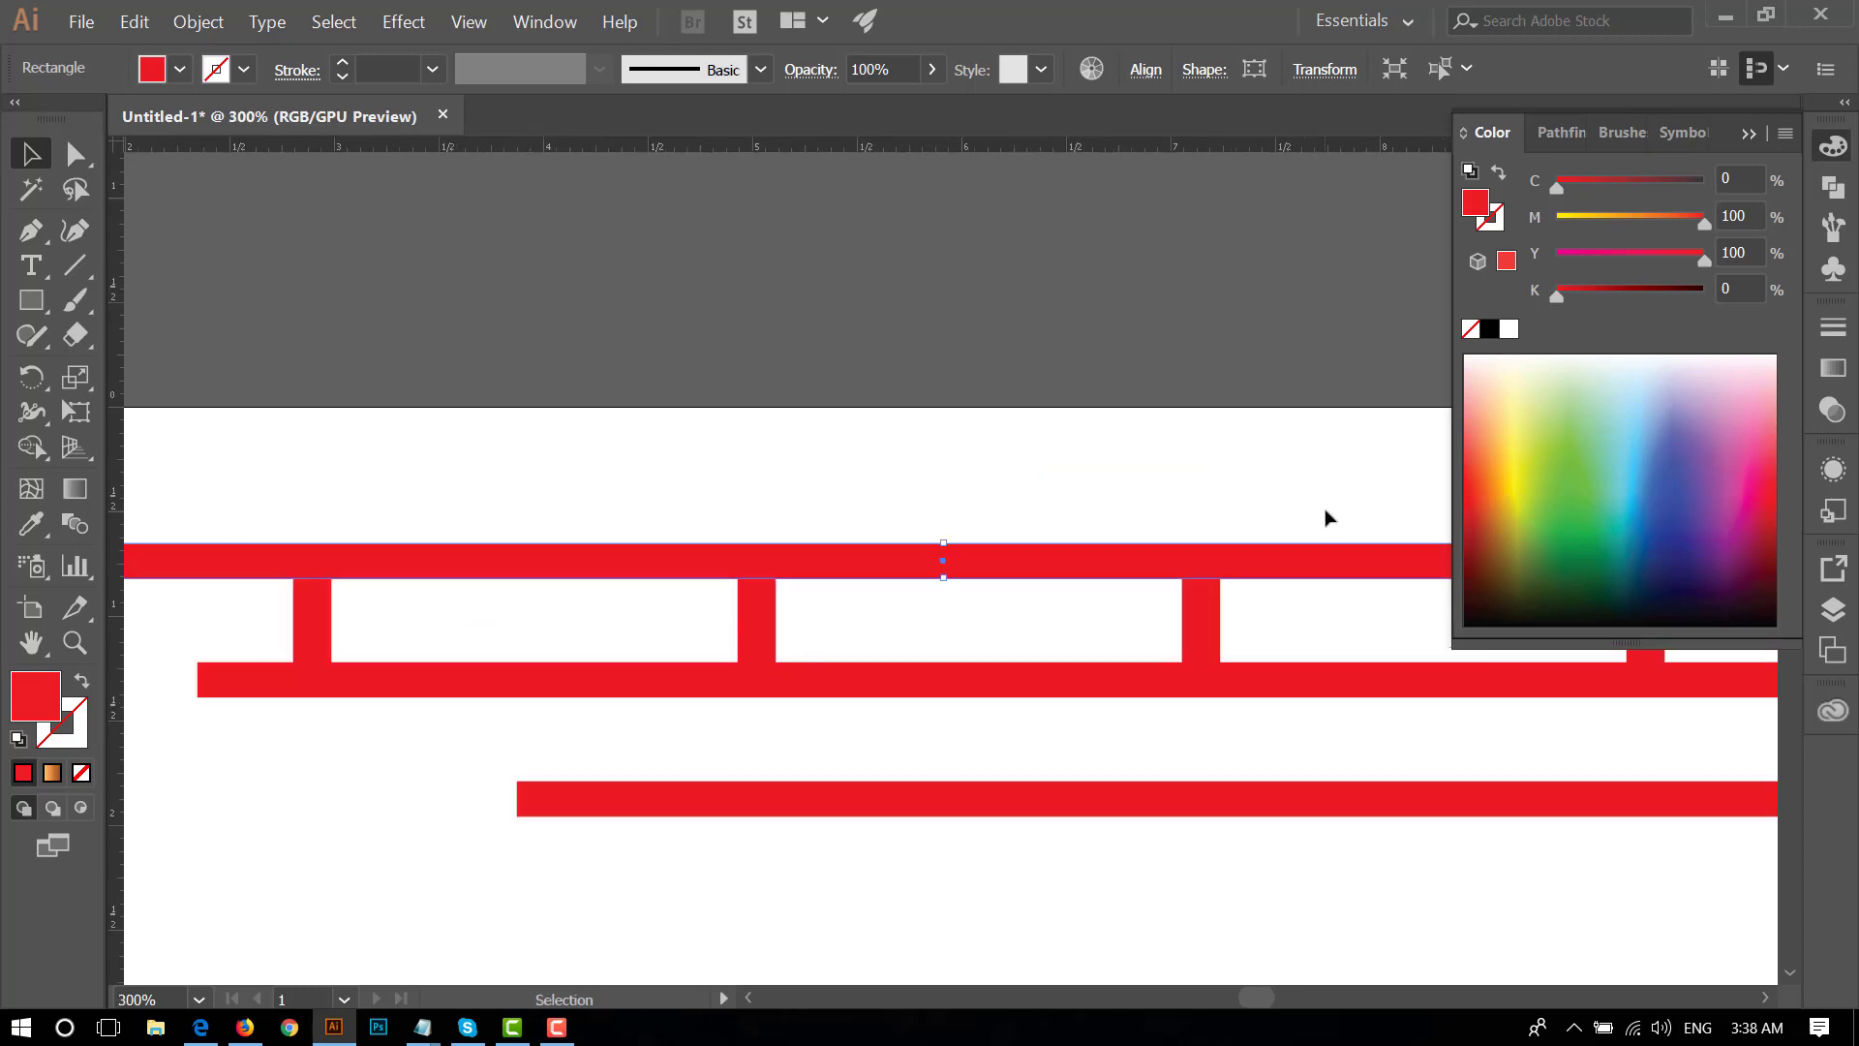
scroll(875, 445, down, 1)
scroll(692, 402, right, 3)
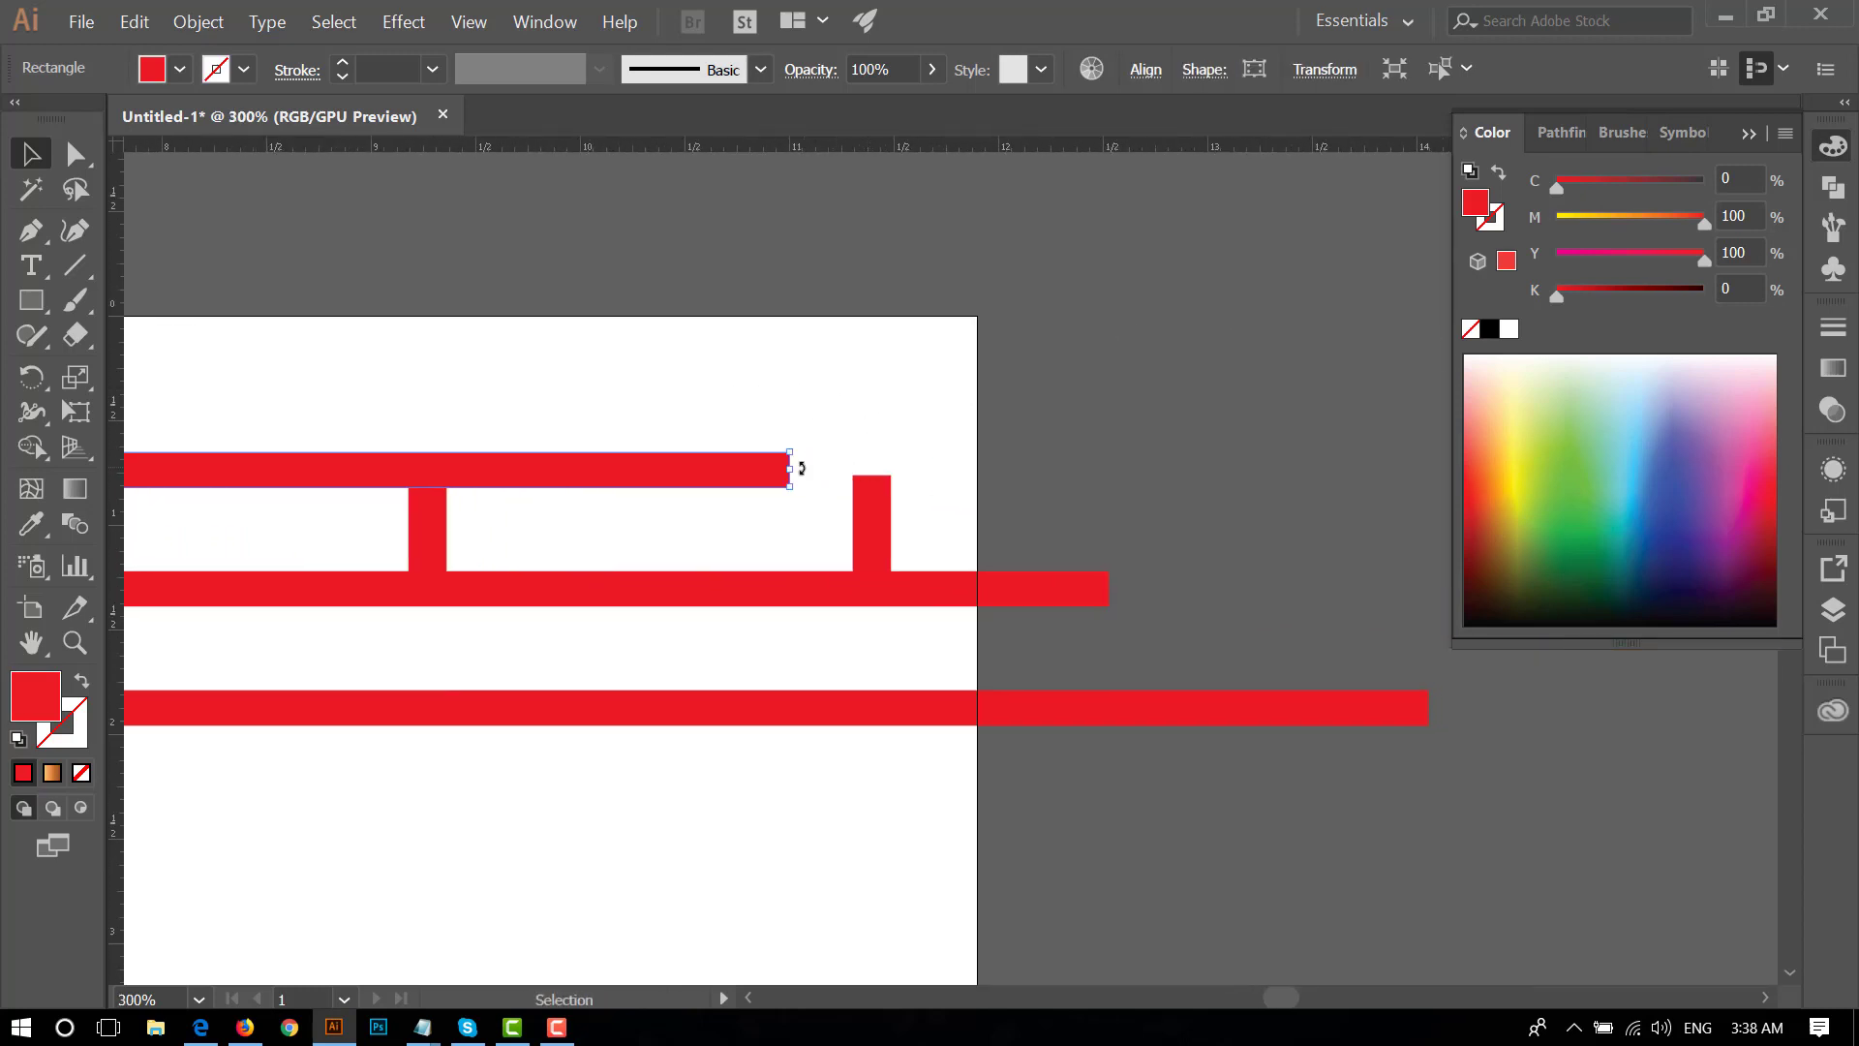
drag(792, 471, 951, 469)
- Stretch the middle and bottom bars further right together
scroll(1145, 523, down, 3)
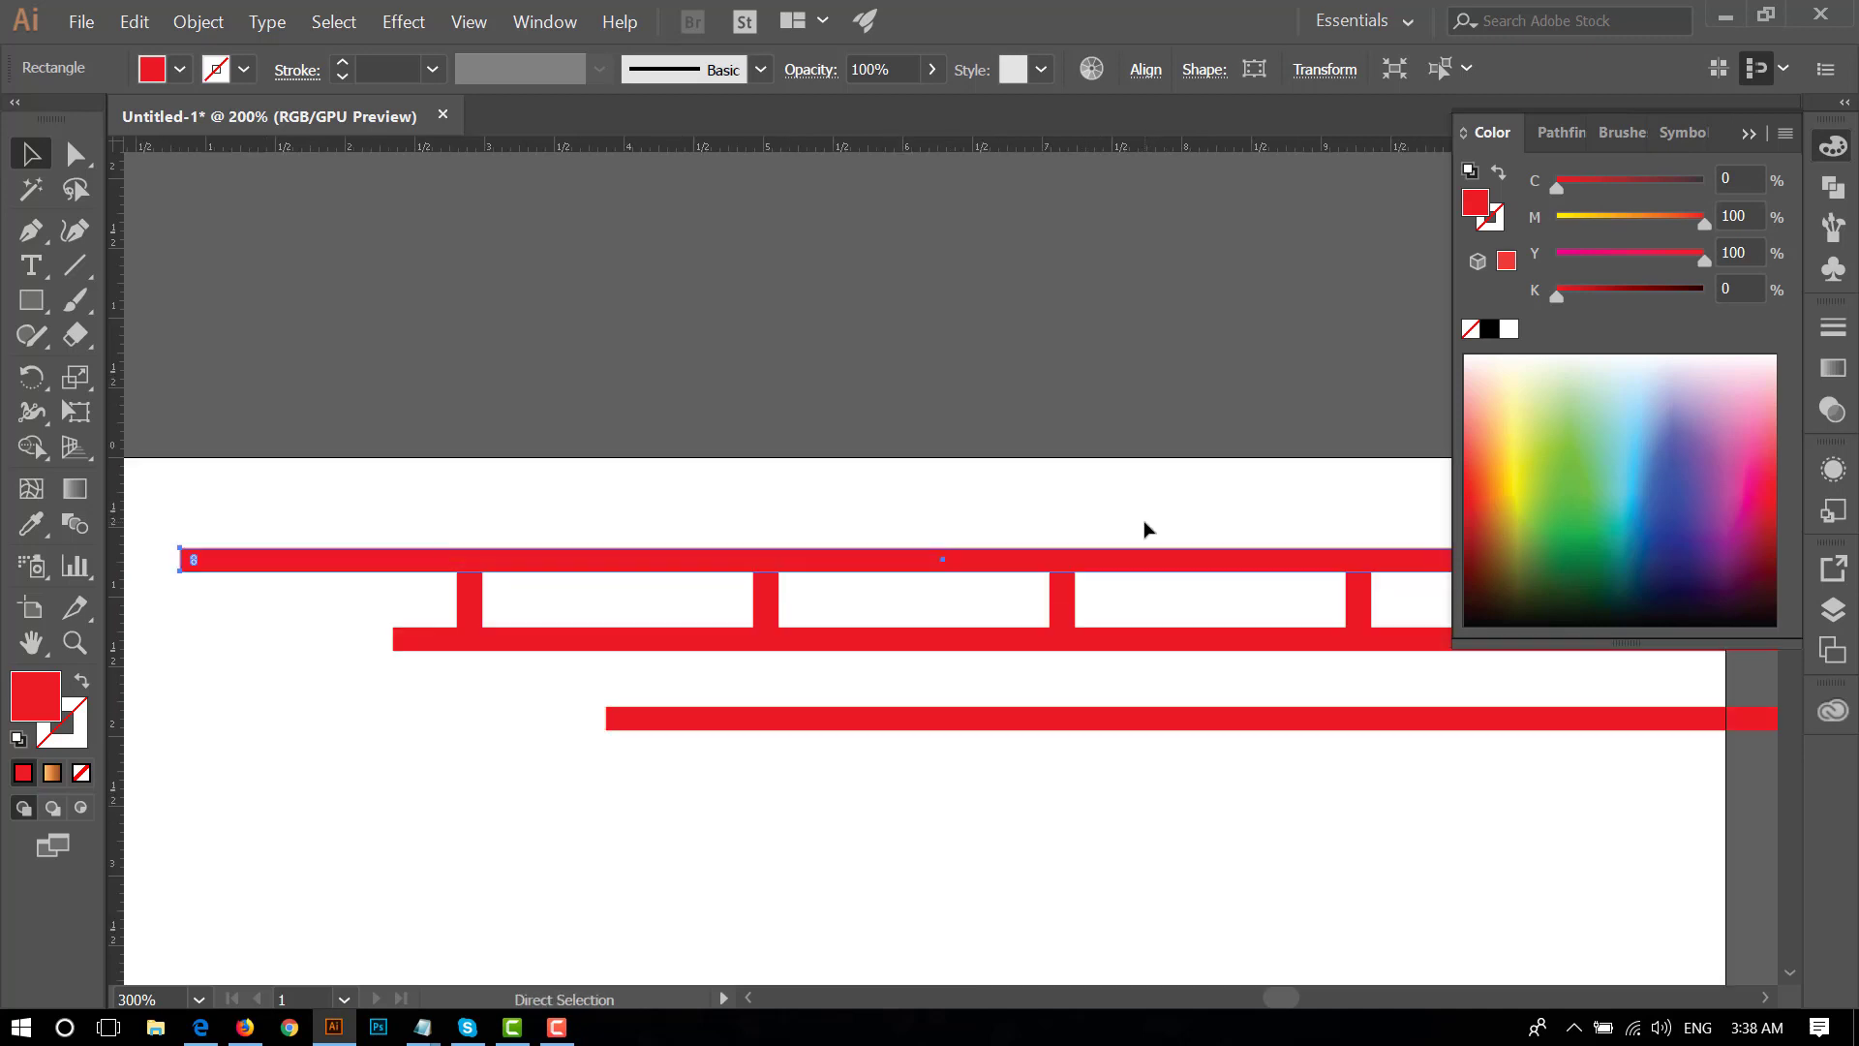
drag(1240, 557, 772, 487)
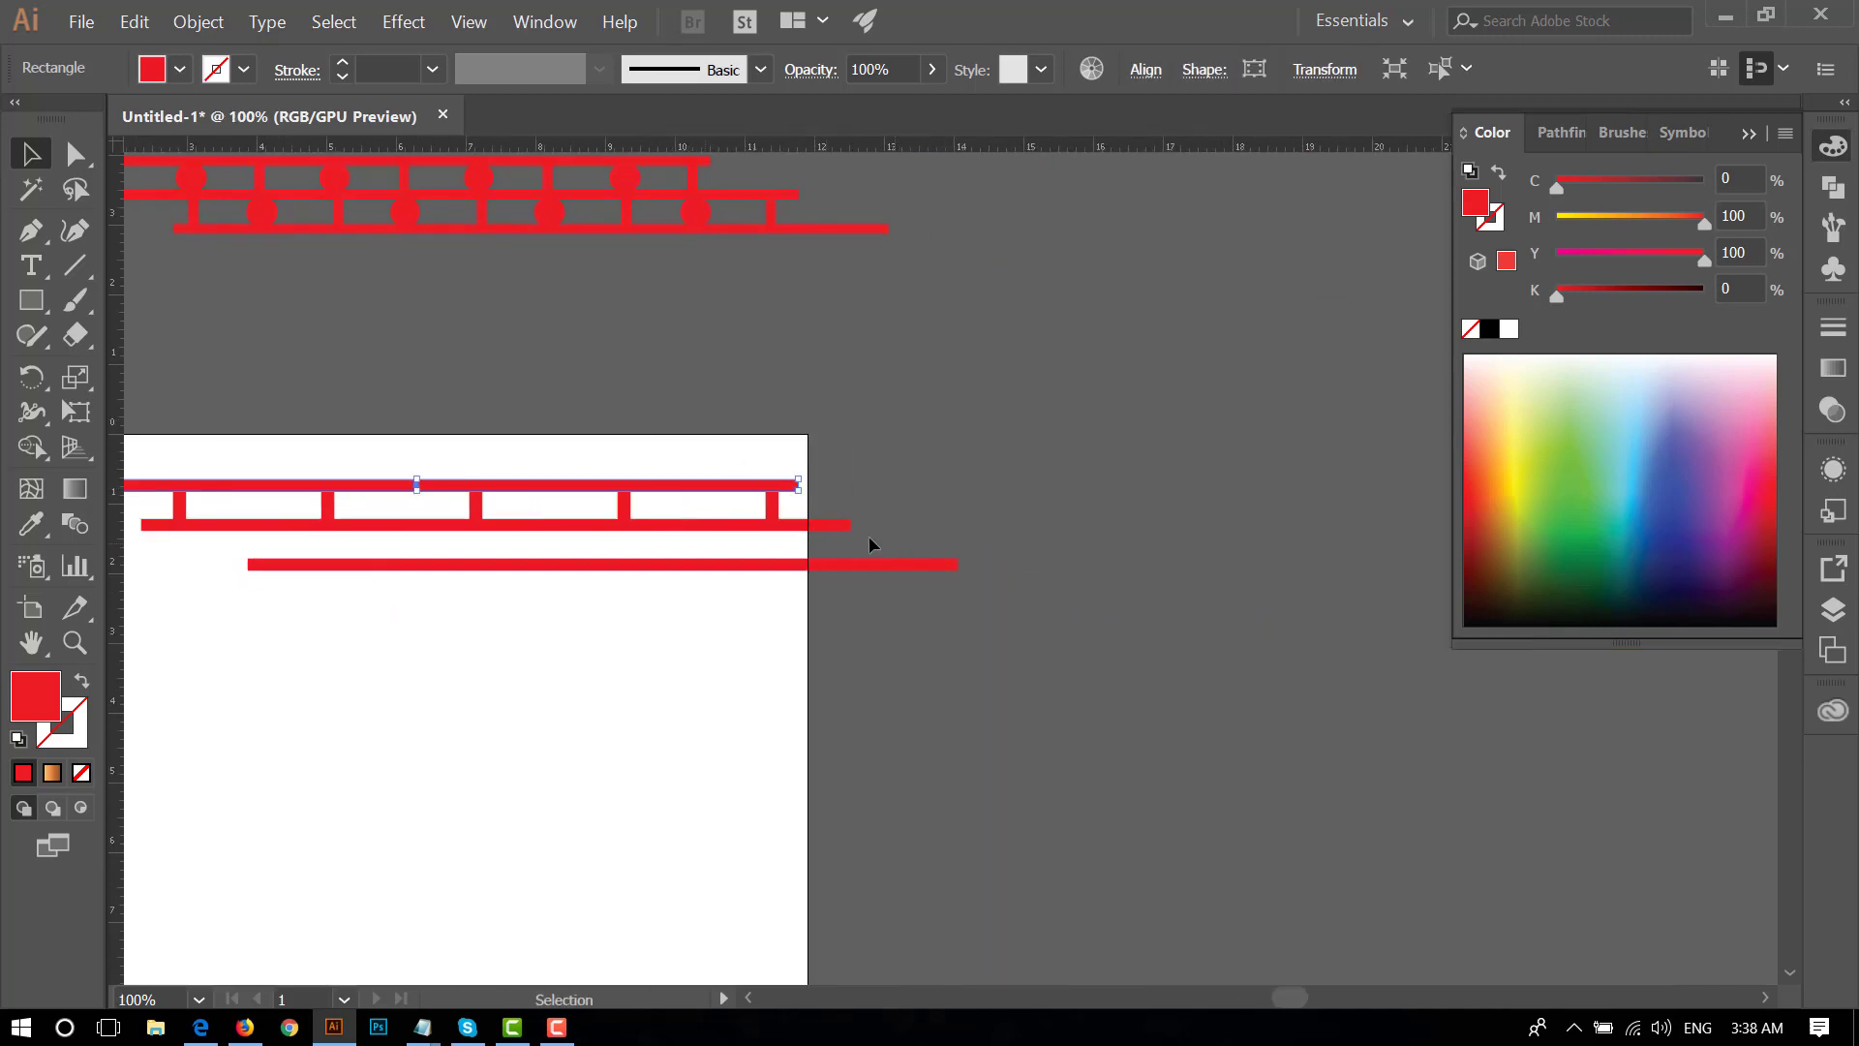
click(846, 526)
shift+click(934, 564)
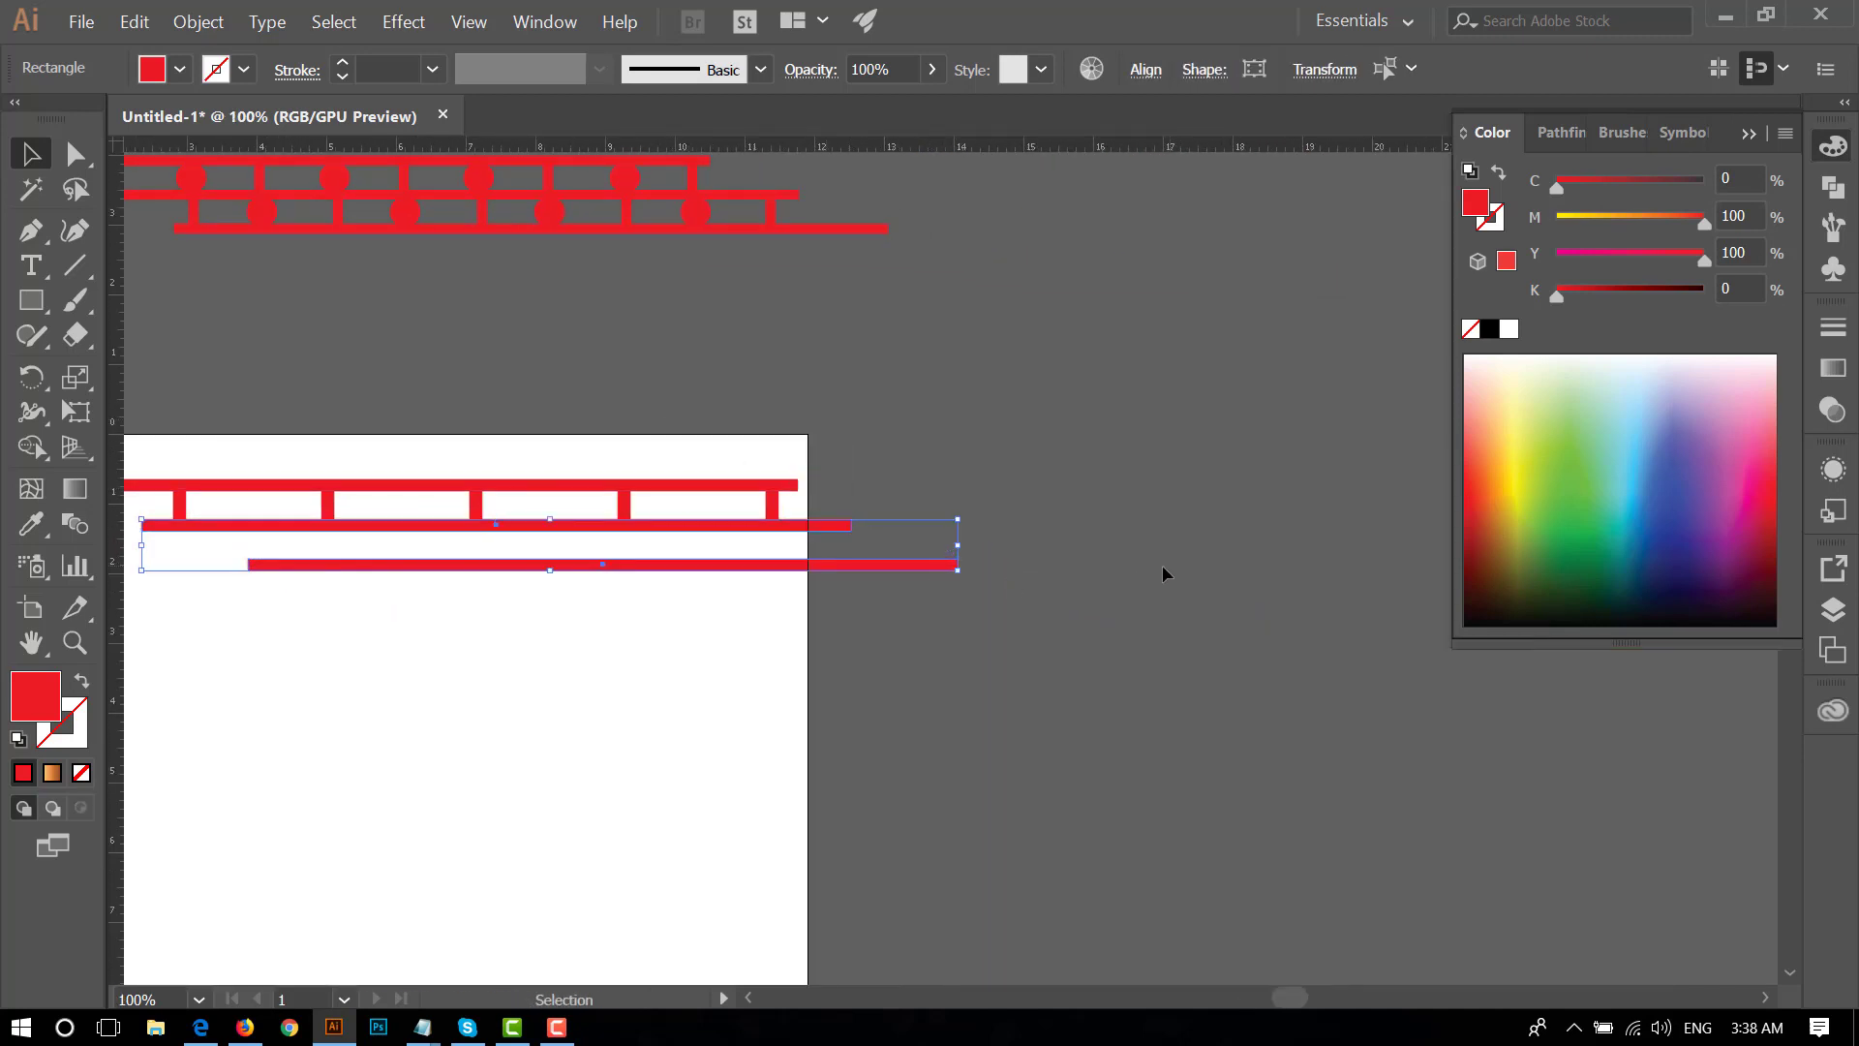
scroll(1162, 566, up, 3)
scroll(460, 544, right, 5)
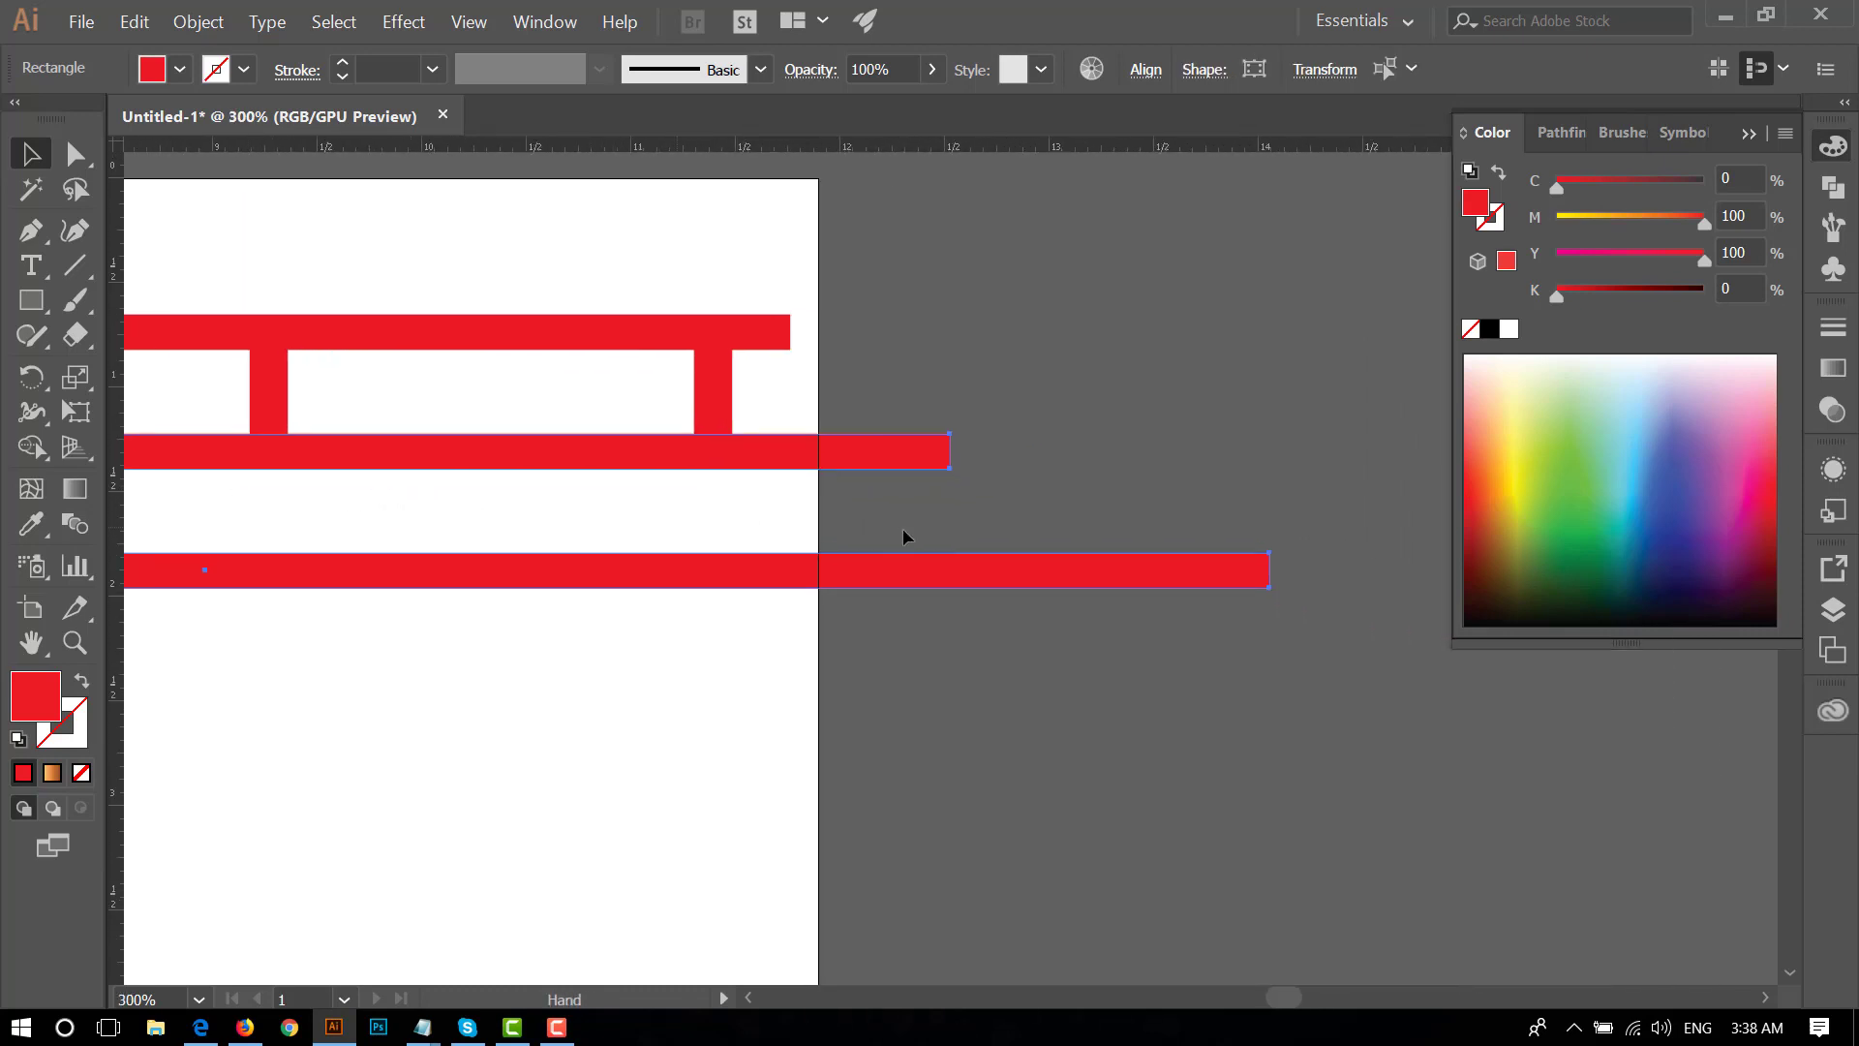
drag(1266, 512, 1422, 515)
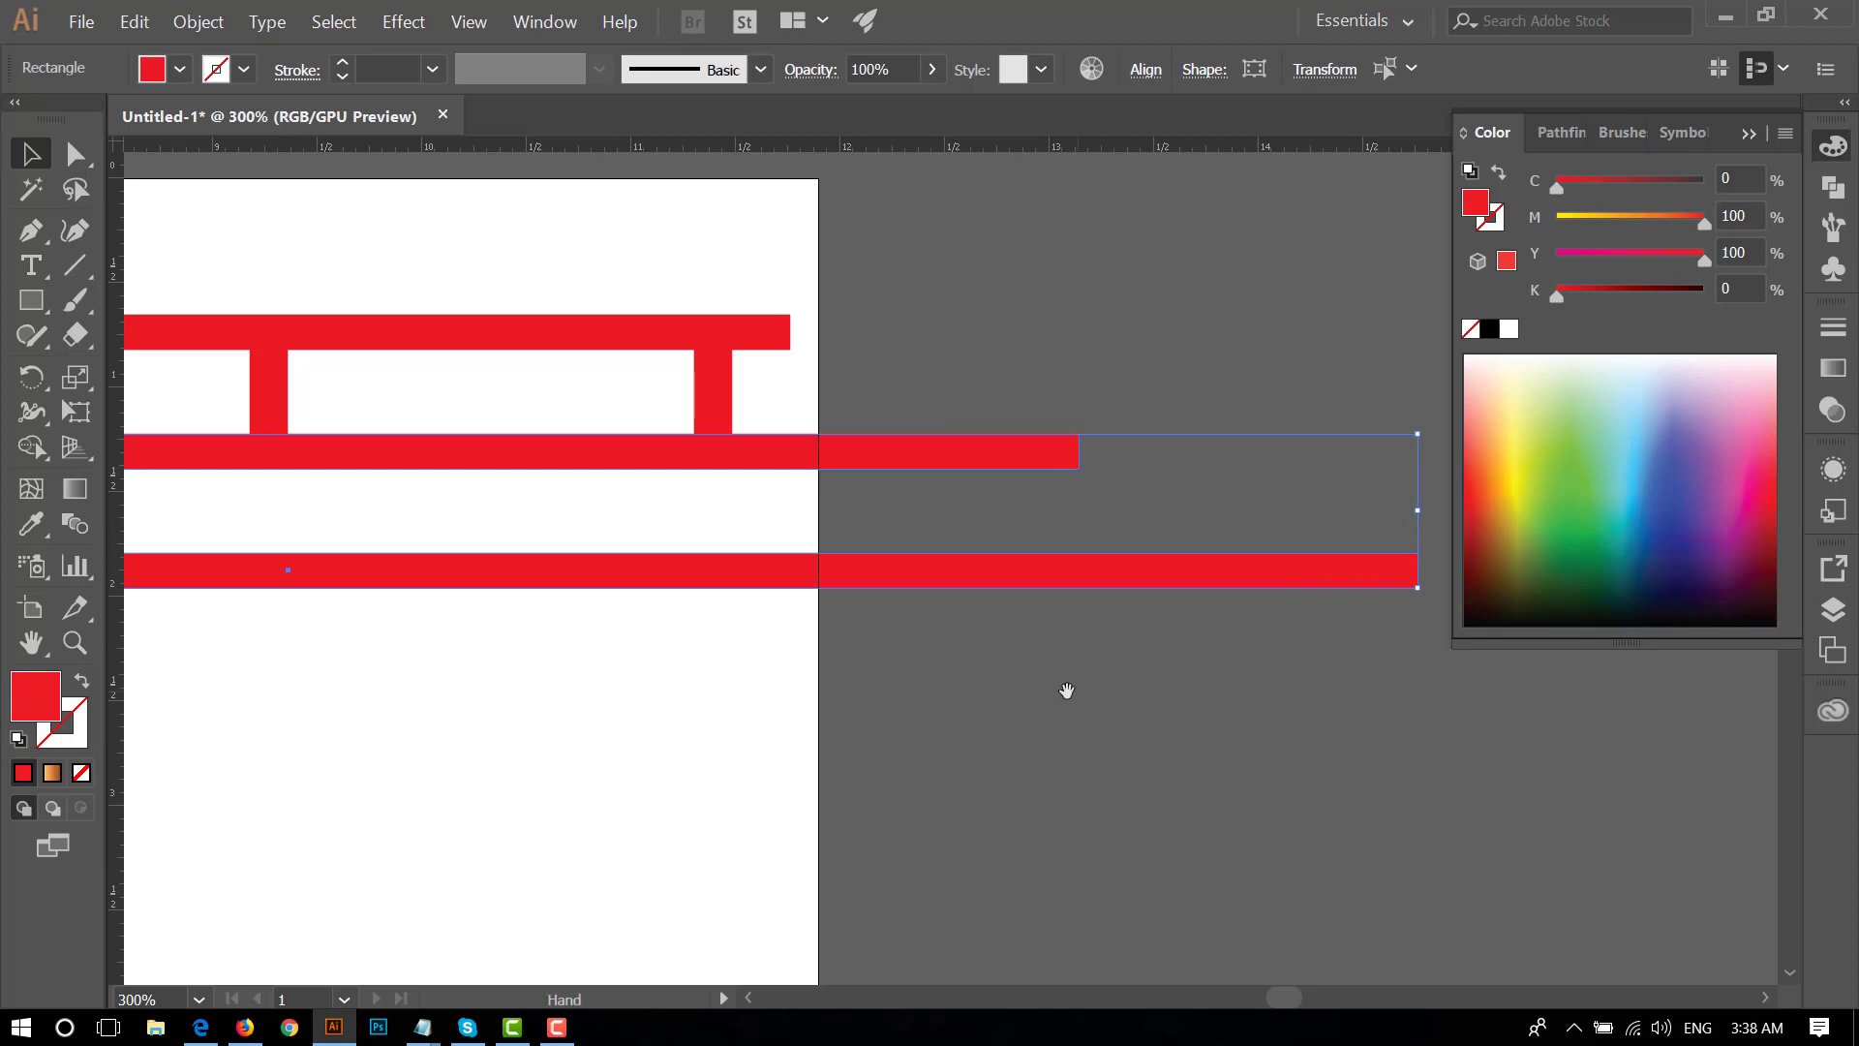
click(1065, 690)
- Copy the five top-row posts down between the middle and bottom bars, offset sideways
scroll(1062, 702, left, 2)
key(ctrl+minus)
key(ctrl+minus)
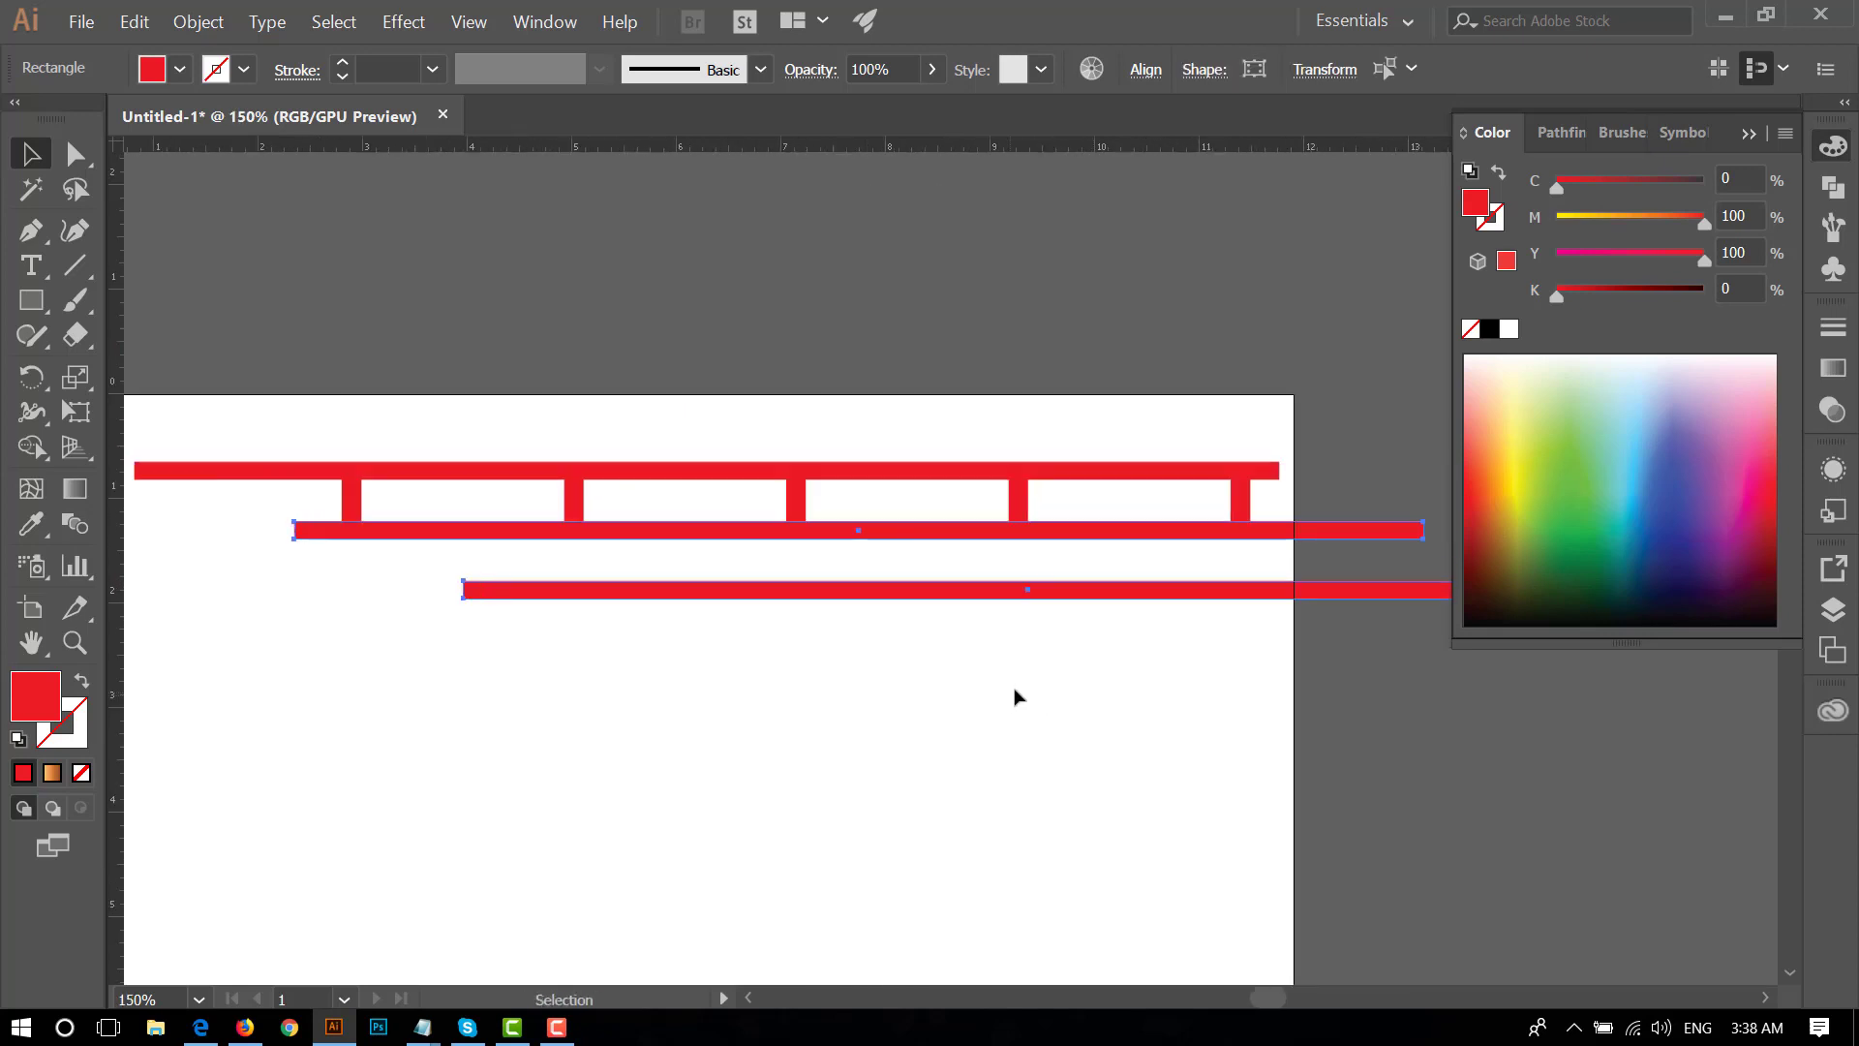
key(v)
mouse_move(1275, 503)
mouse_down()
mouse_move(443, 526)
mouse_move(329, 499)
mouse_up()
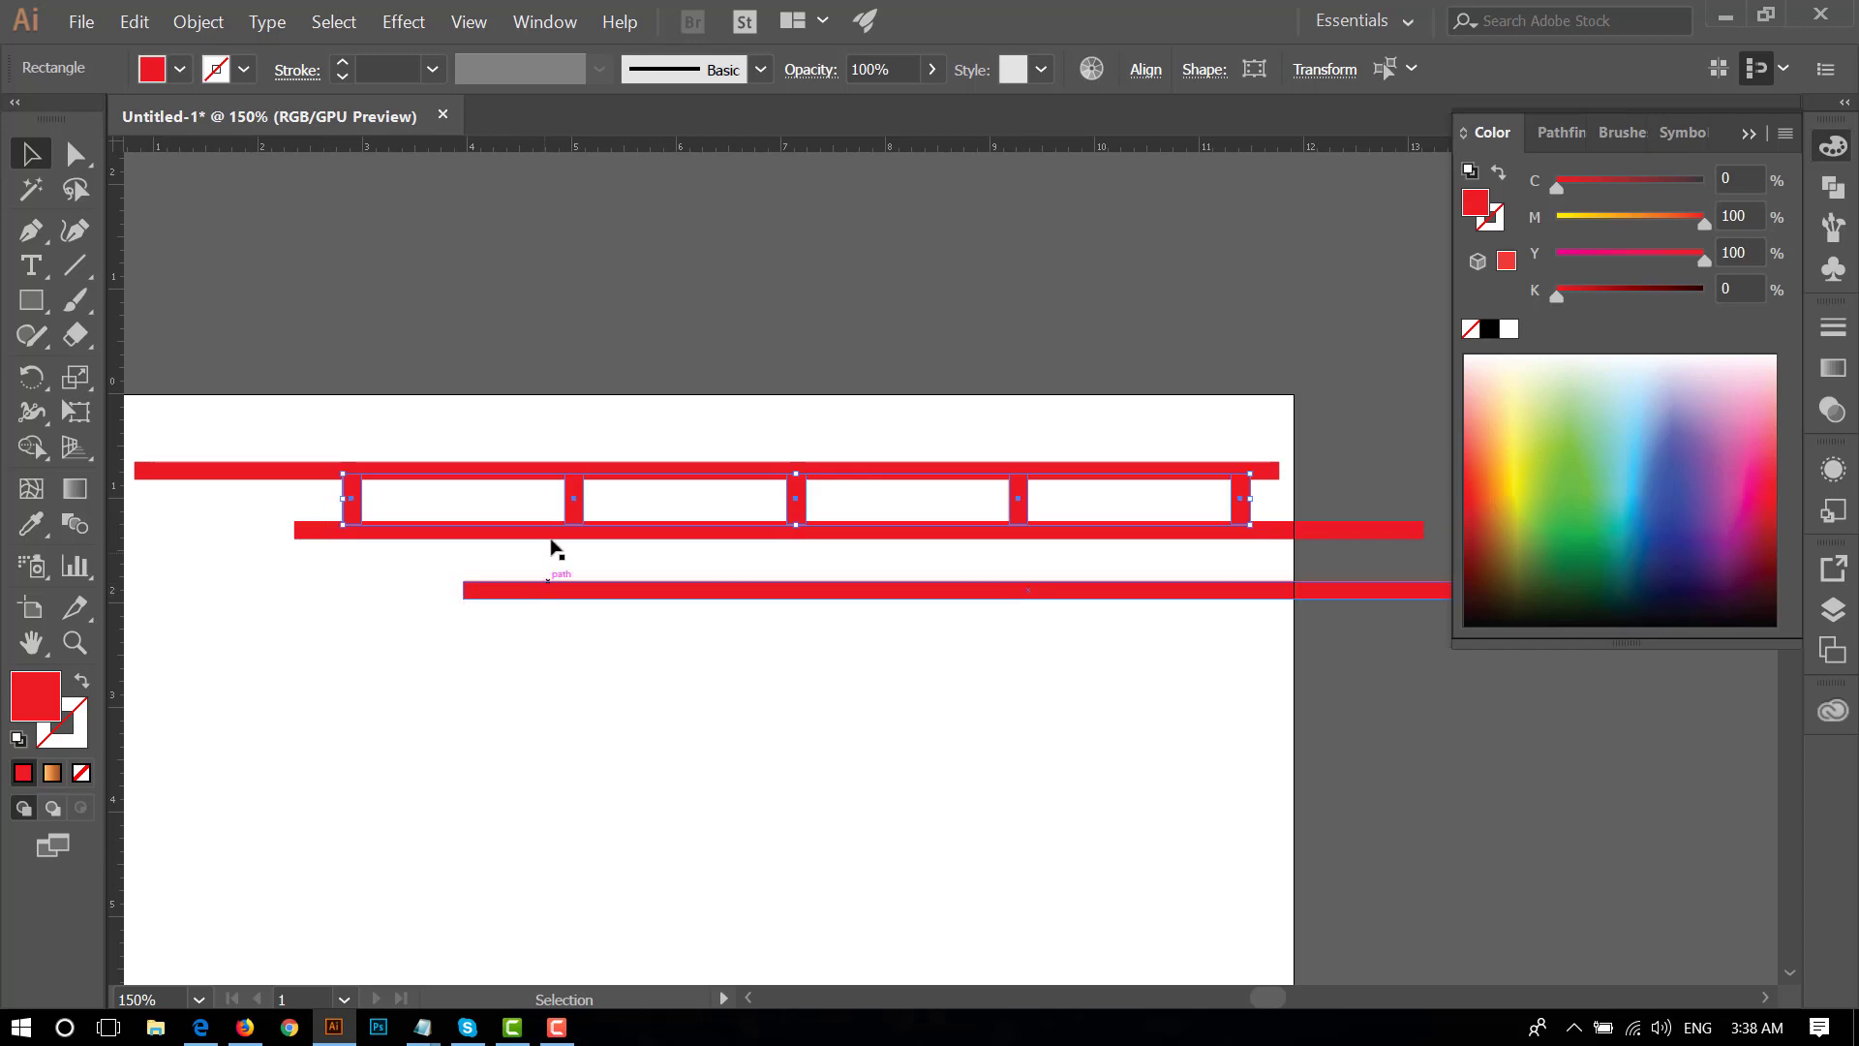
mouse_move(582, 513)
mouse_down()
mouse_move(737, 569)
mouse_move(686, 572)
mouse_move(703, 578)
mouse_up()
click(784, 659)
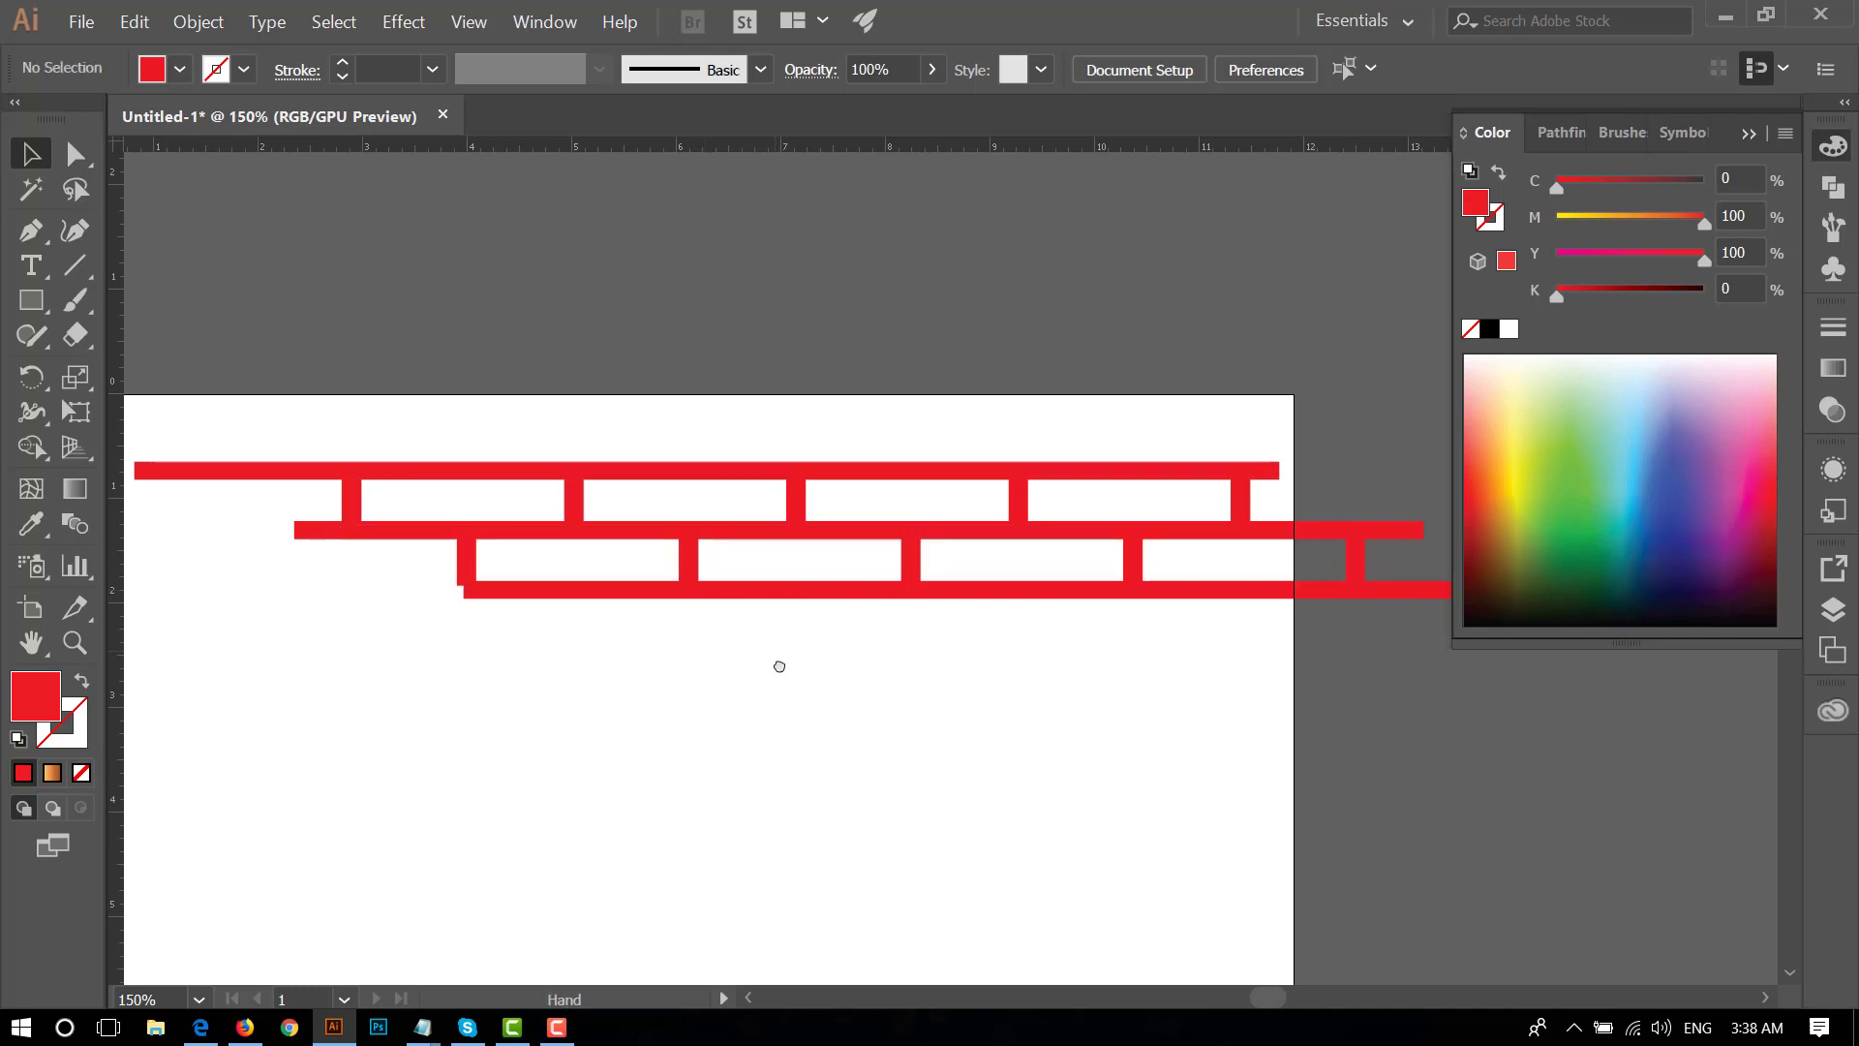
click(504, 608)
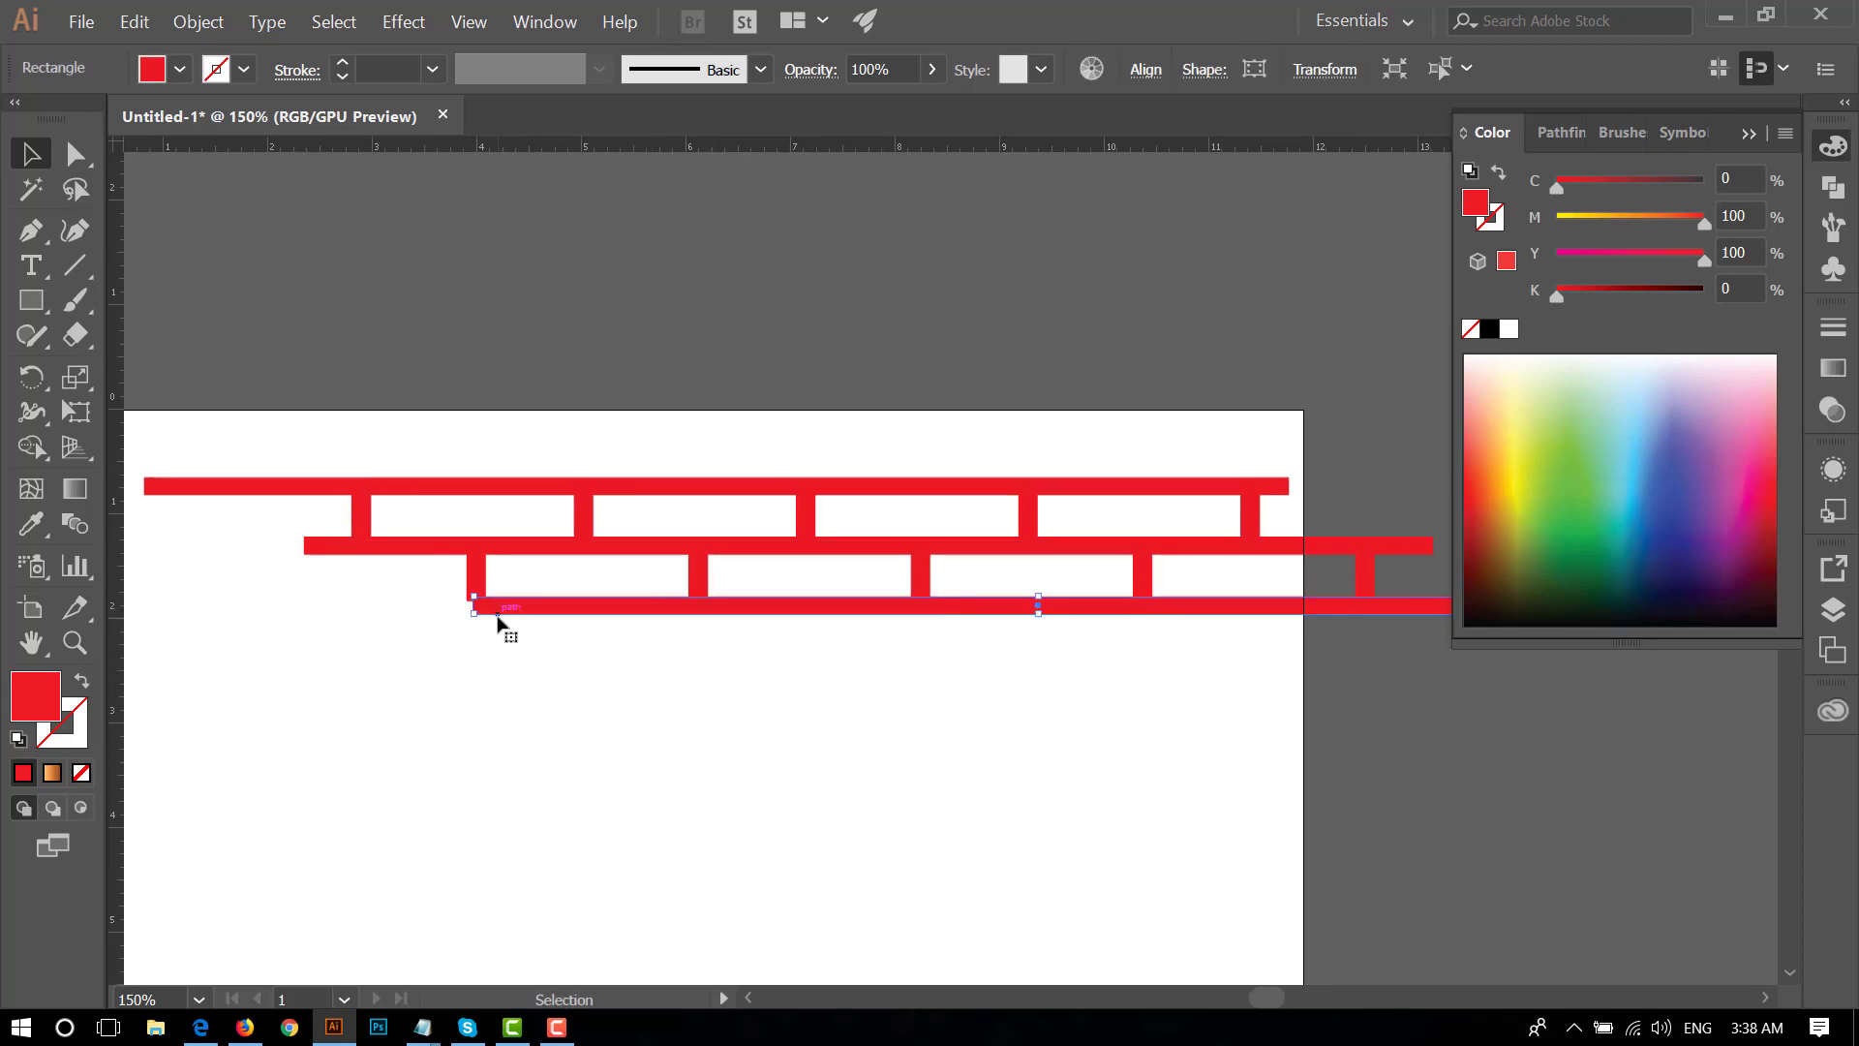
- Stretch the bottom bar's left end past the first lower post, then review the right ends
key(ctrl+equal)
key(ctrl+equal)
drag(574, 639, 623, 648)
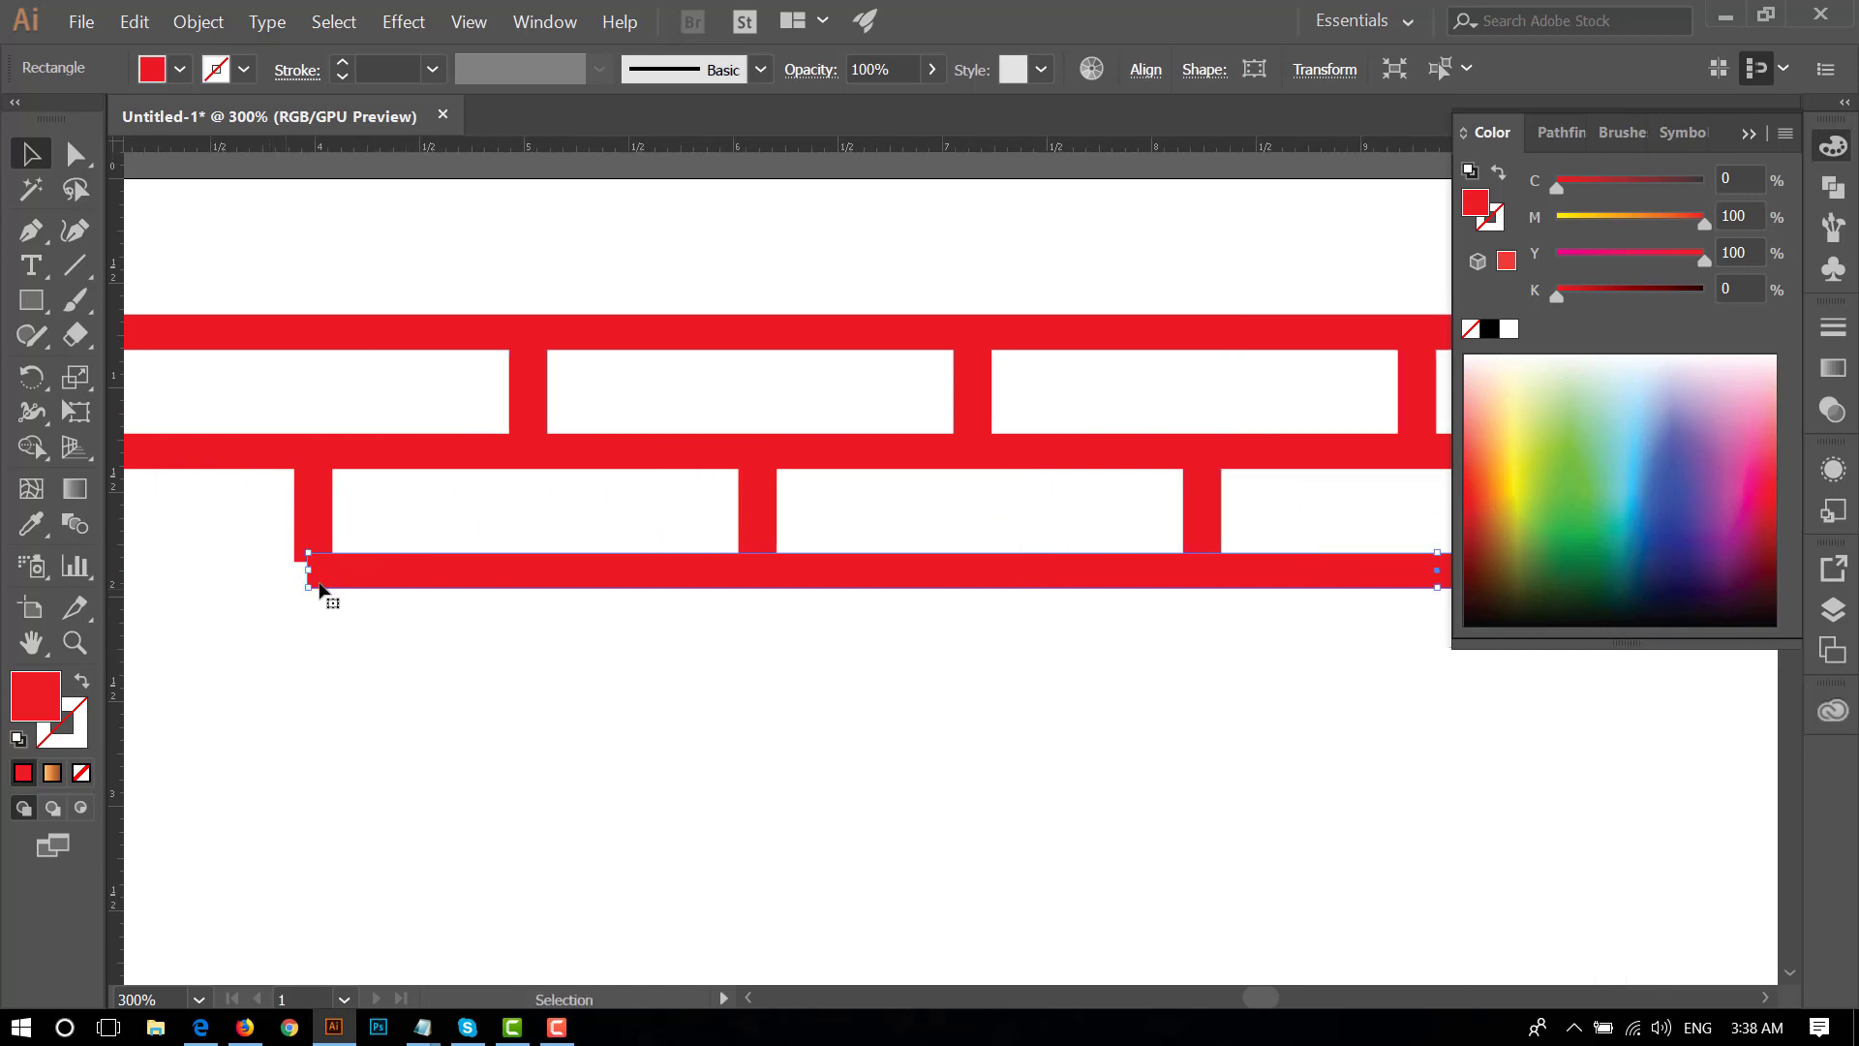
drag(308, 570, 258, 569)
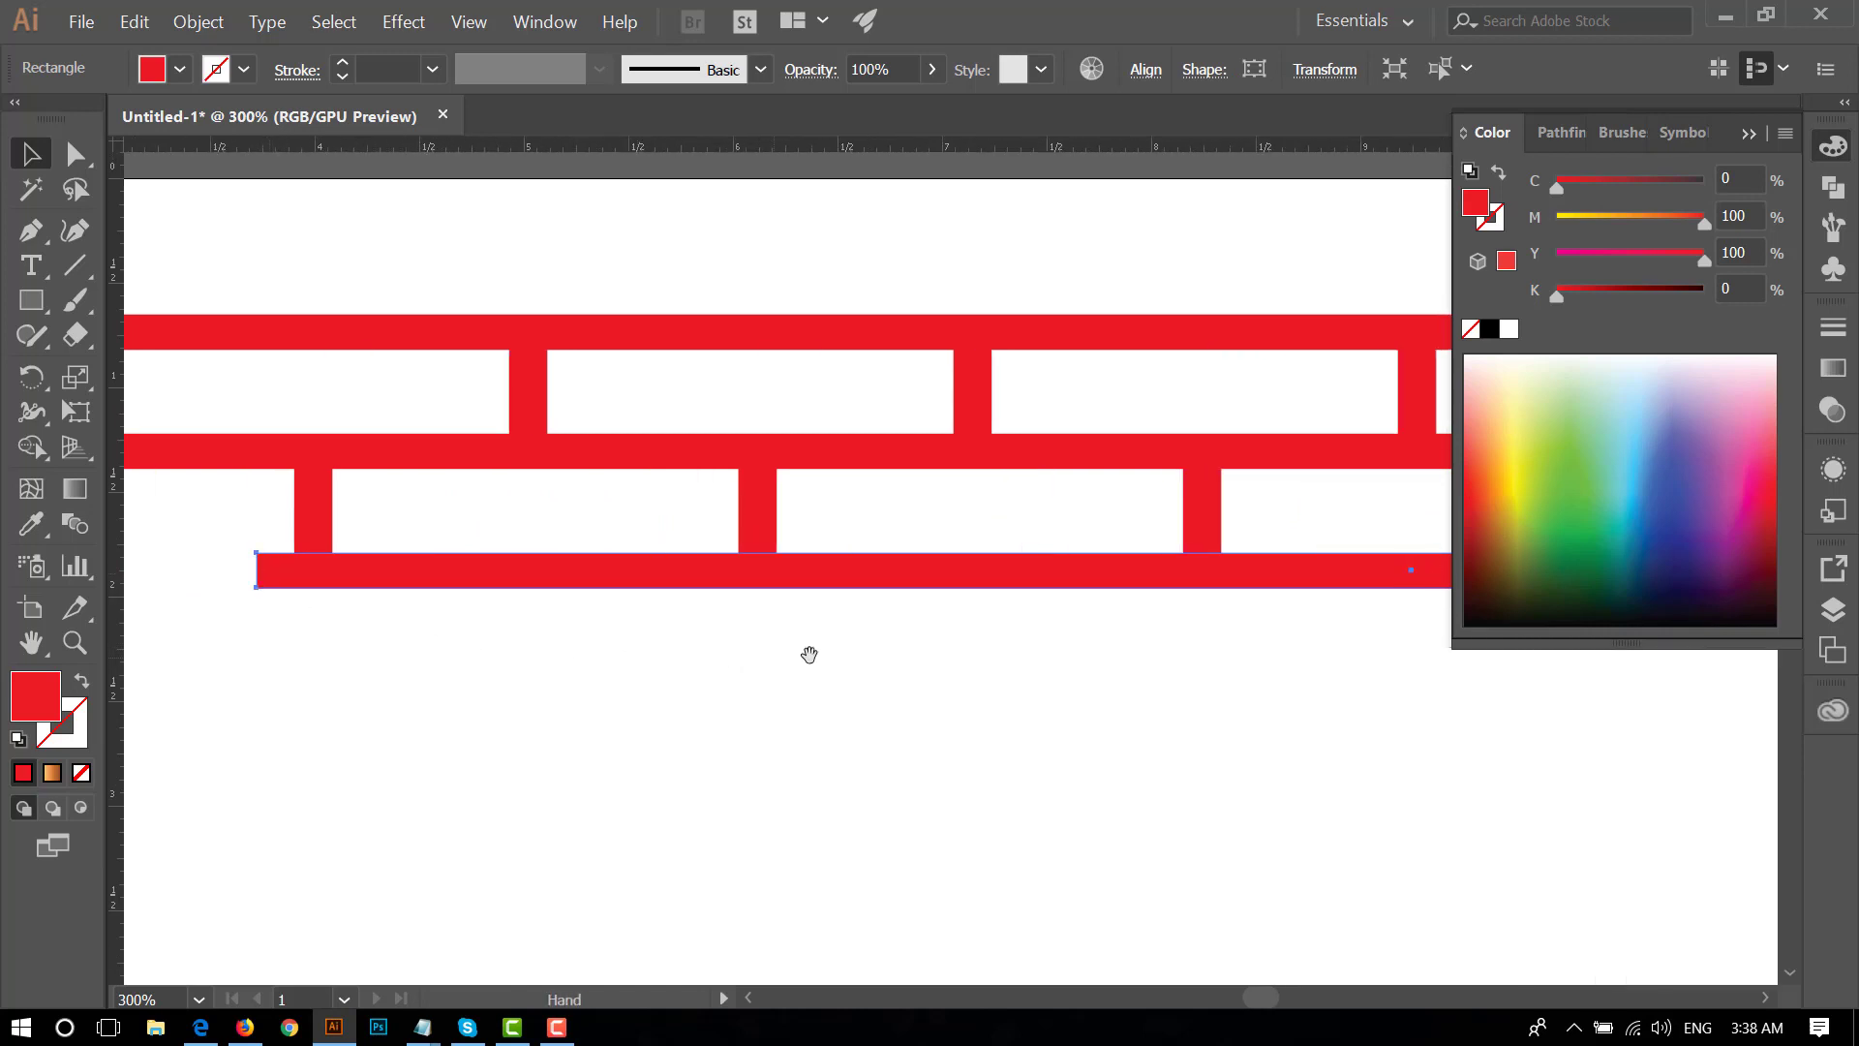
drag(810, 652, 623, 684)
drag(1217, 630, 441, 662)
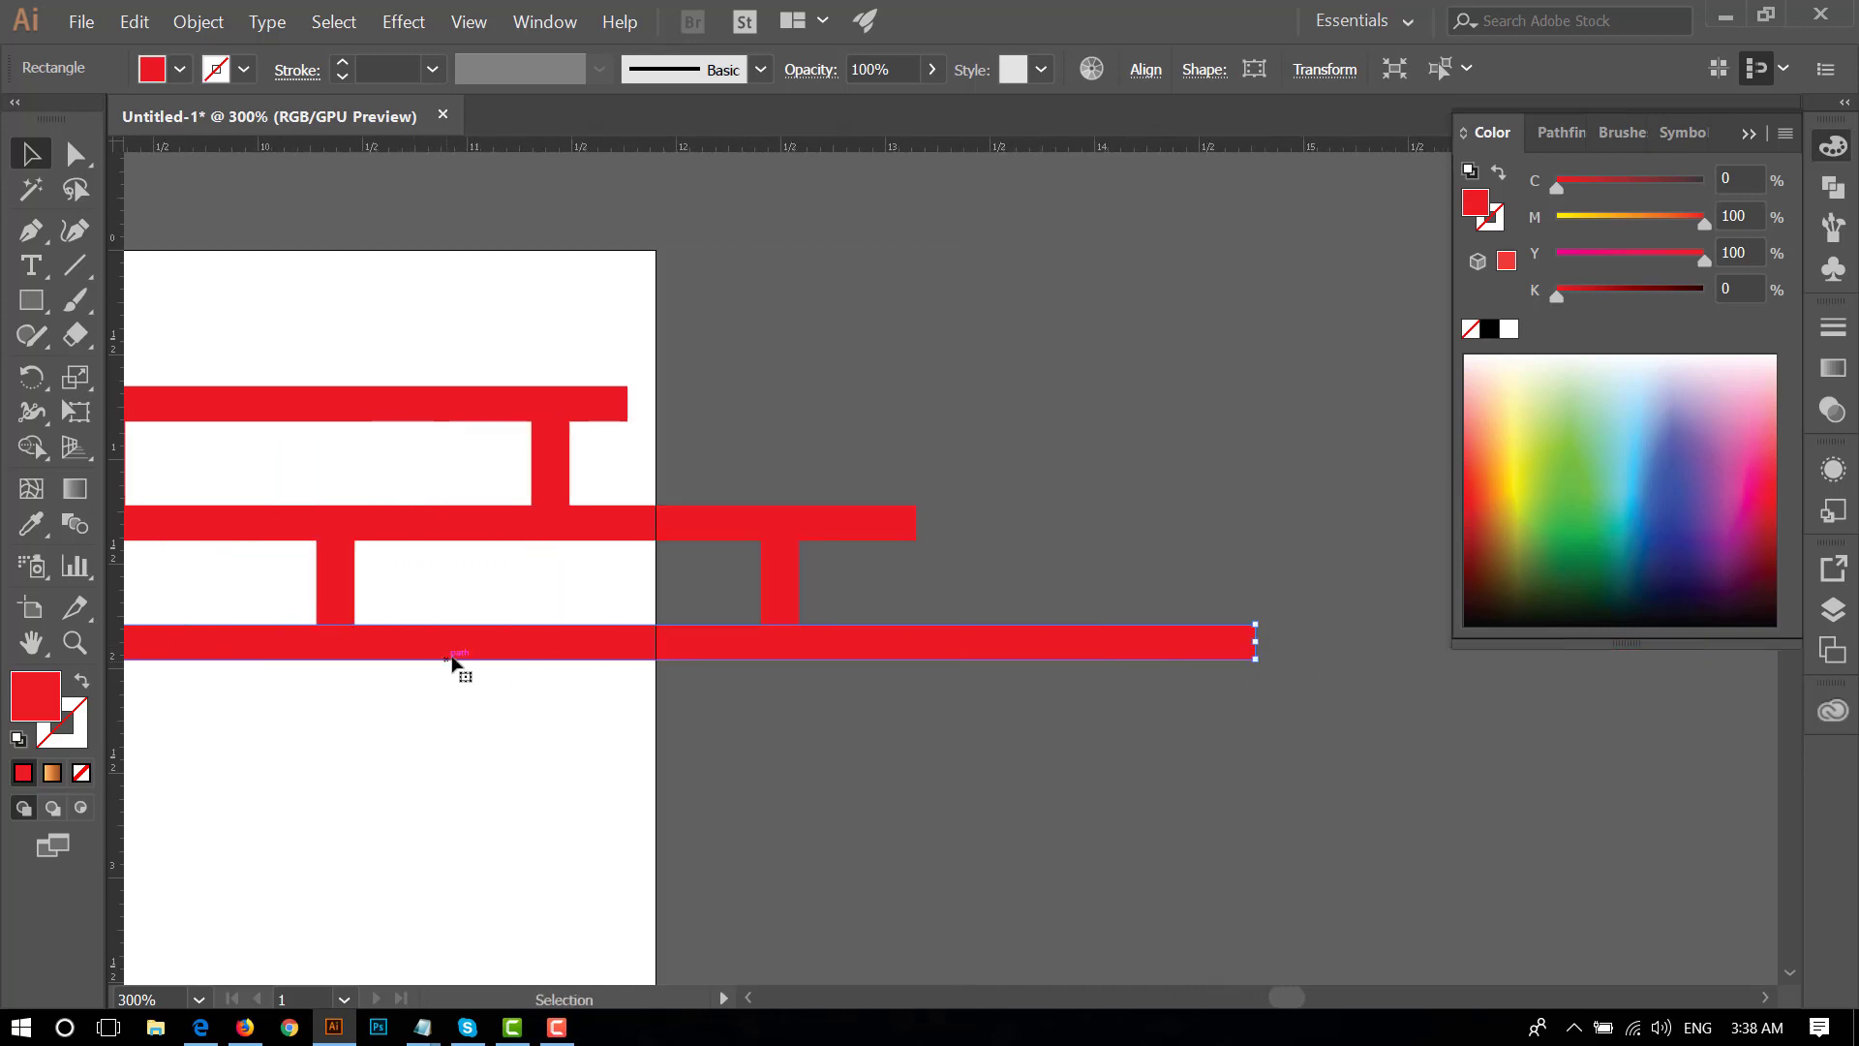
key(ctrl+minus)
key(ctrl+minus)
key(ctrl+minus)
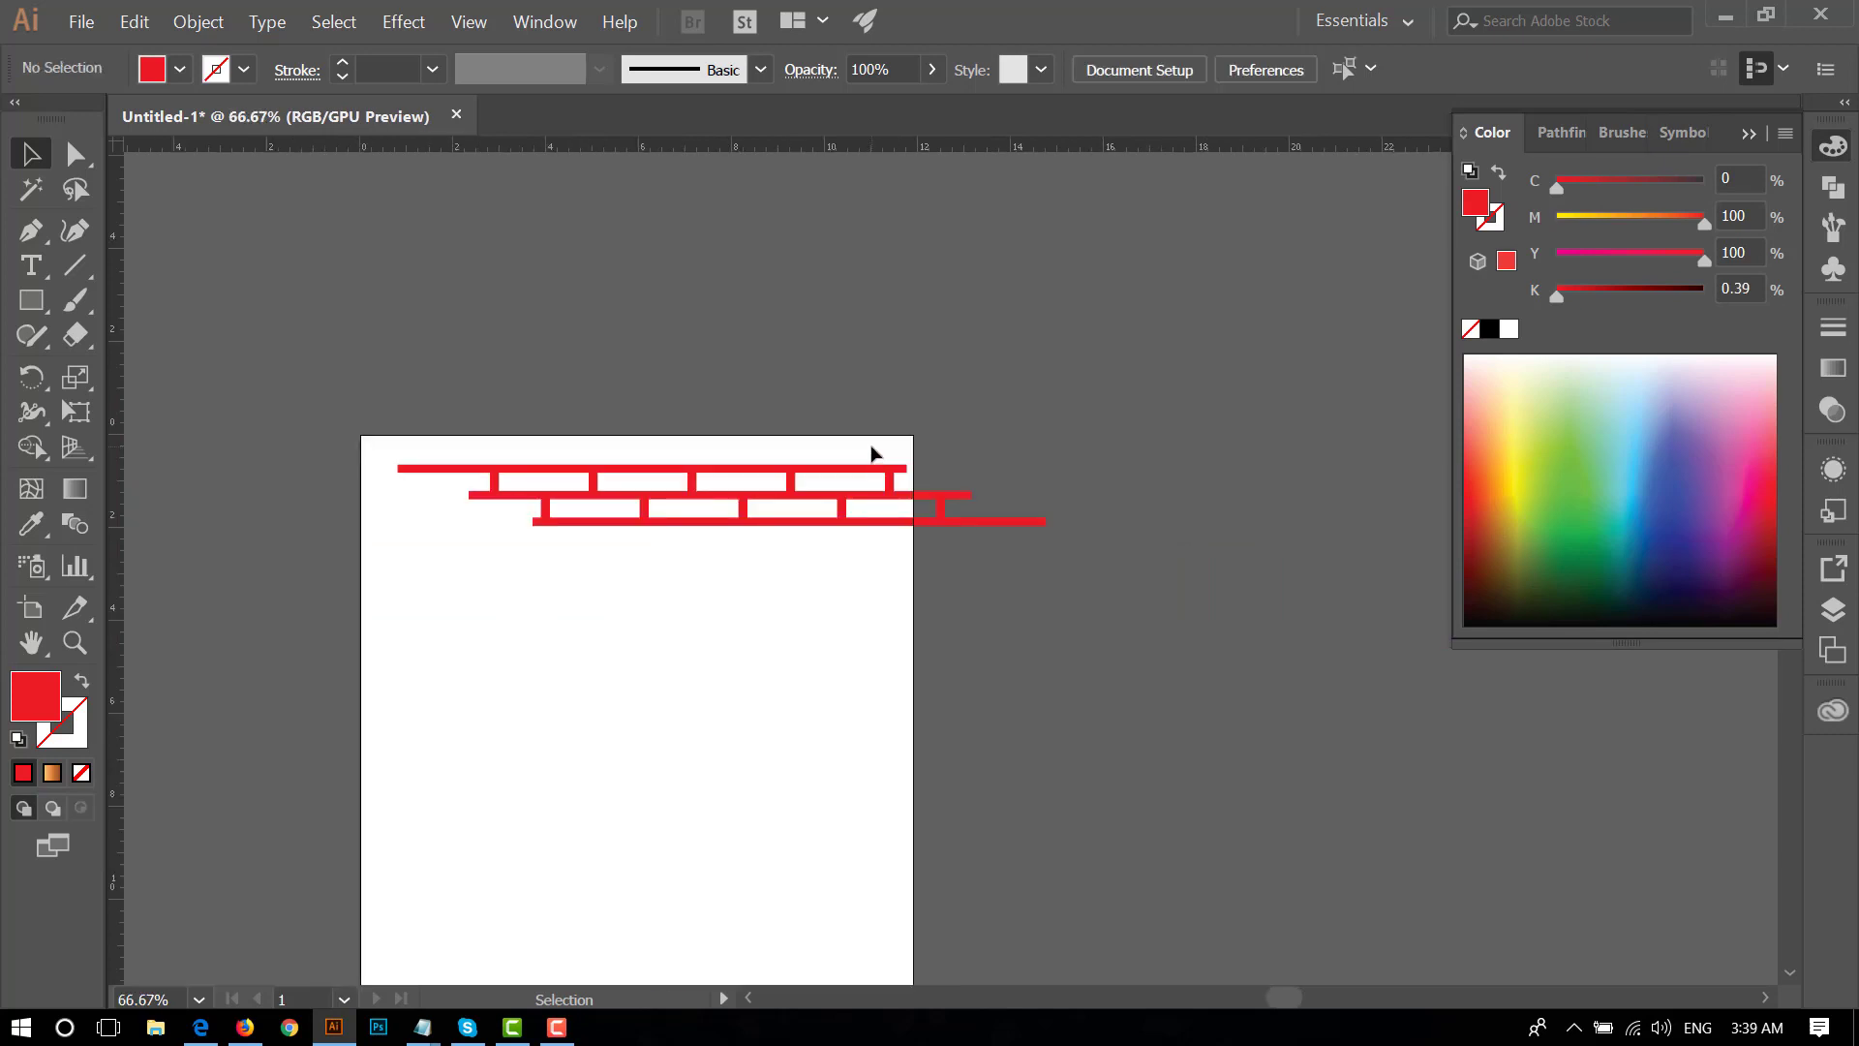
scroll(891, 451, down, 2)
scroll(905, 456, down, 2)
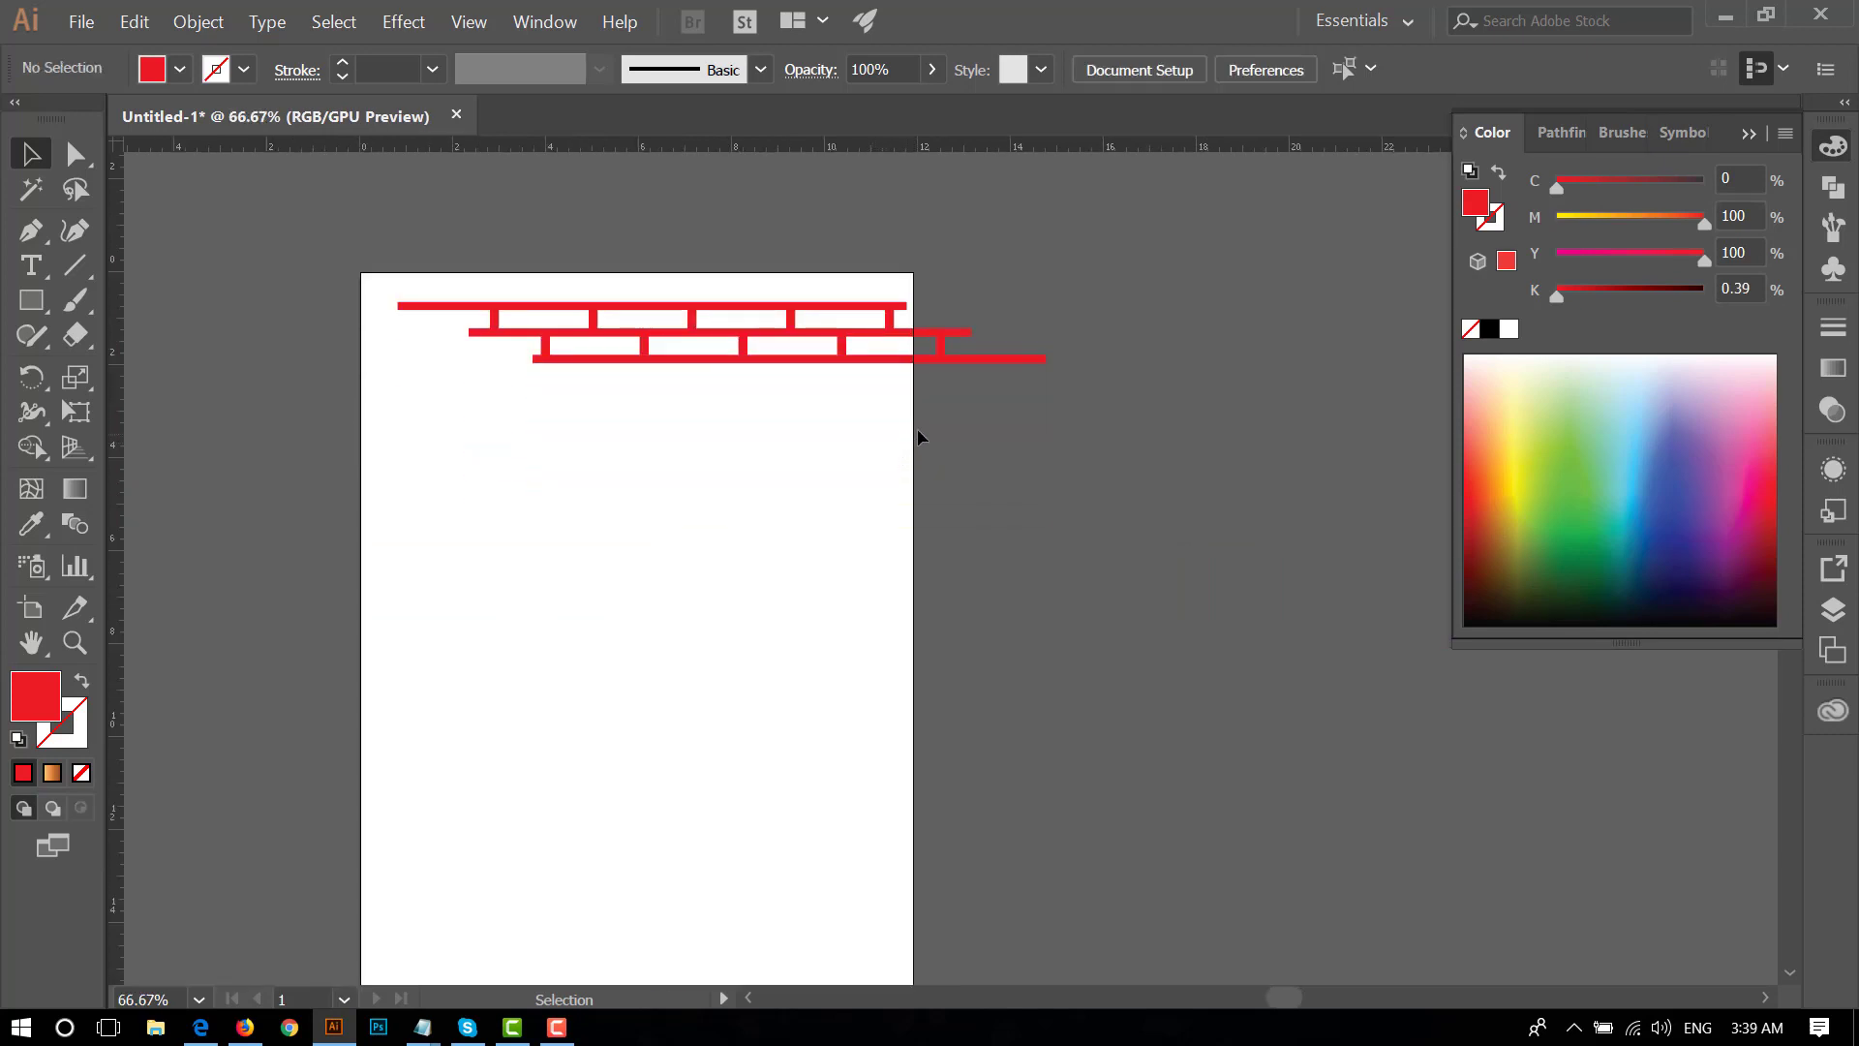
- Select all bars and posts and unite them in Pathfinder
drag(776, 427, 970, 497)
mouse_move(1266, 490)
mouse_down()
mouse_move(810, 426)
mouse_move(762, 474)
mouse_up()
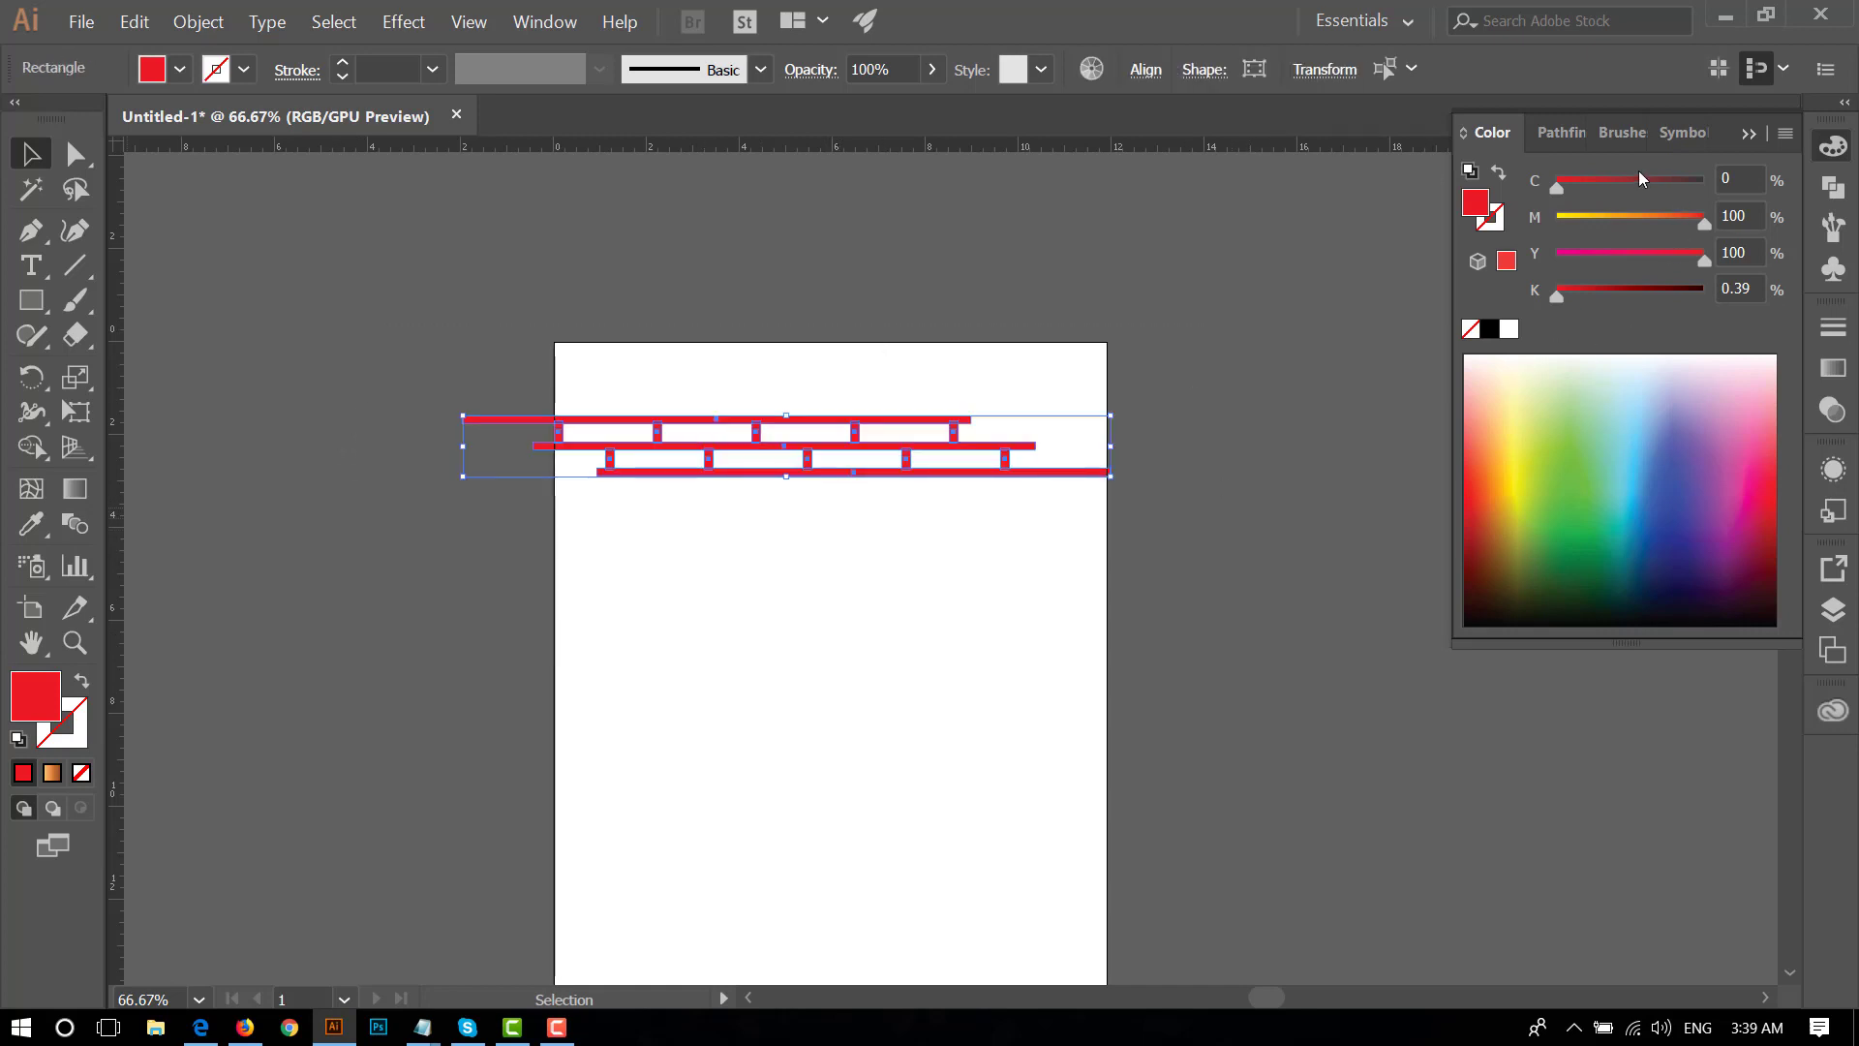
click(1560, 131)
click(1494, 206)
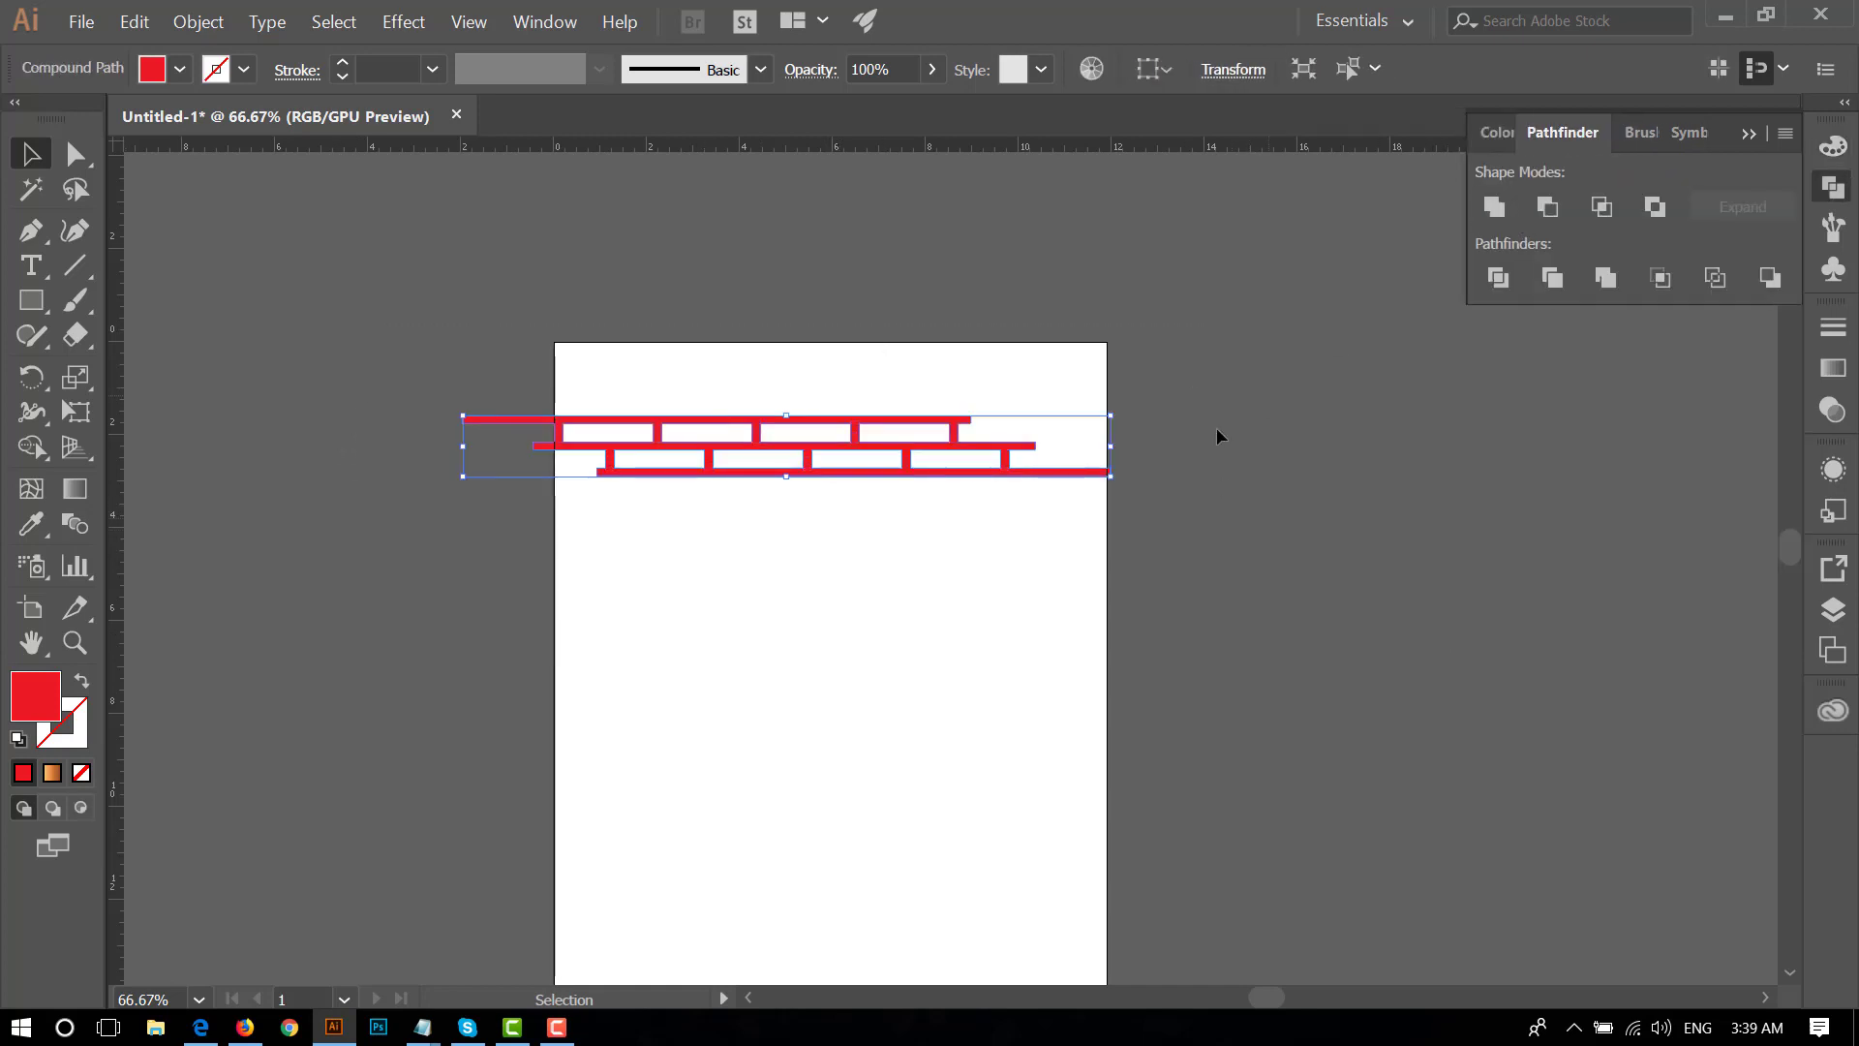
- Move the compound brick shape above the artboard and deselect it
drag(964, 436, 1079, 261)
drag(1104, 469, 1084, 676)
click(1068, 521)
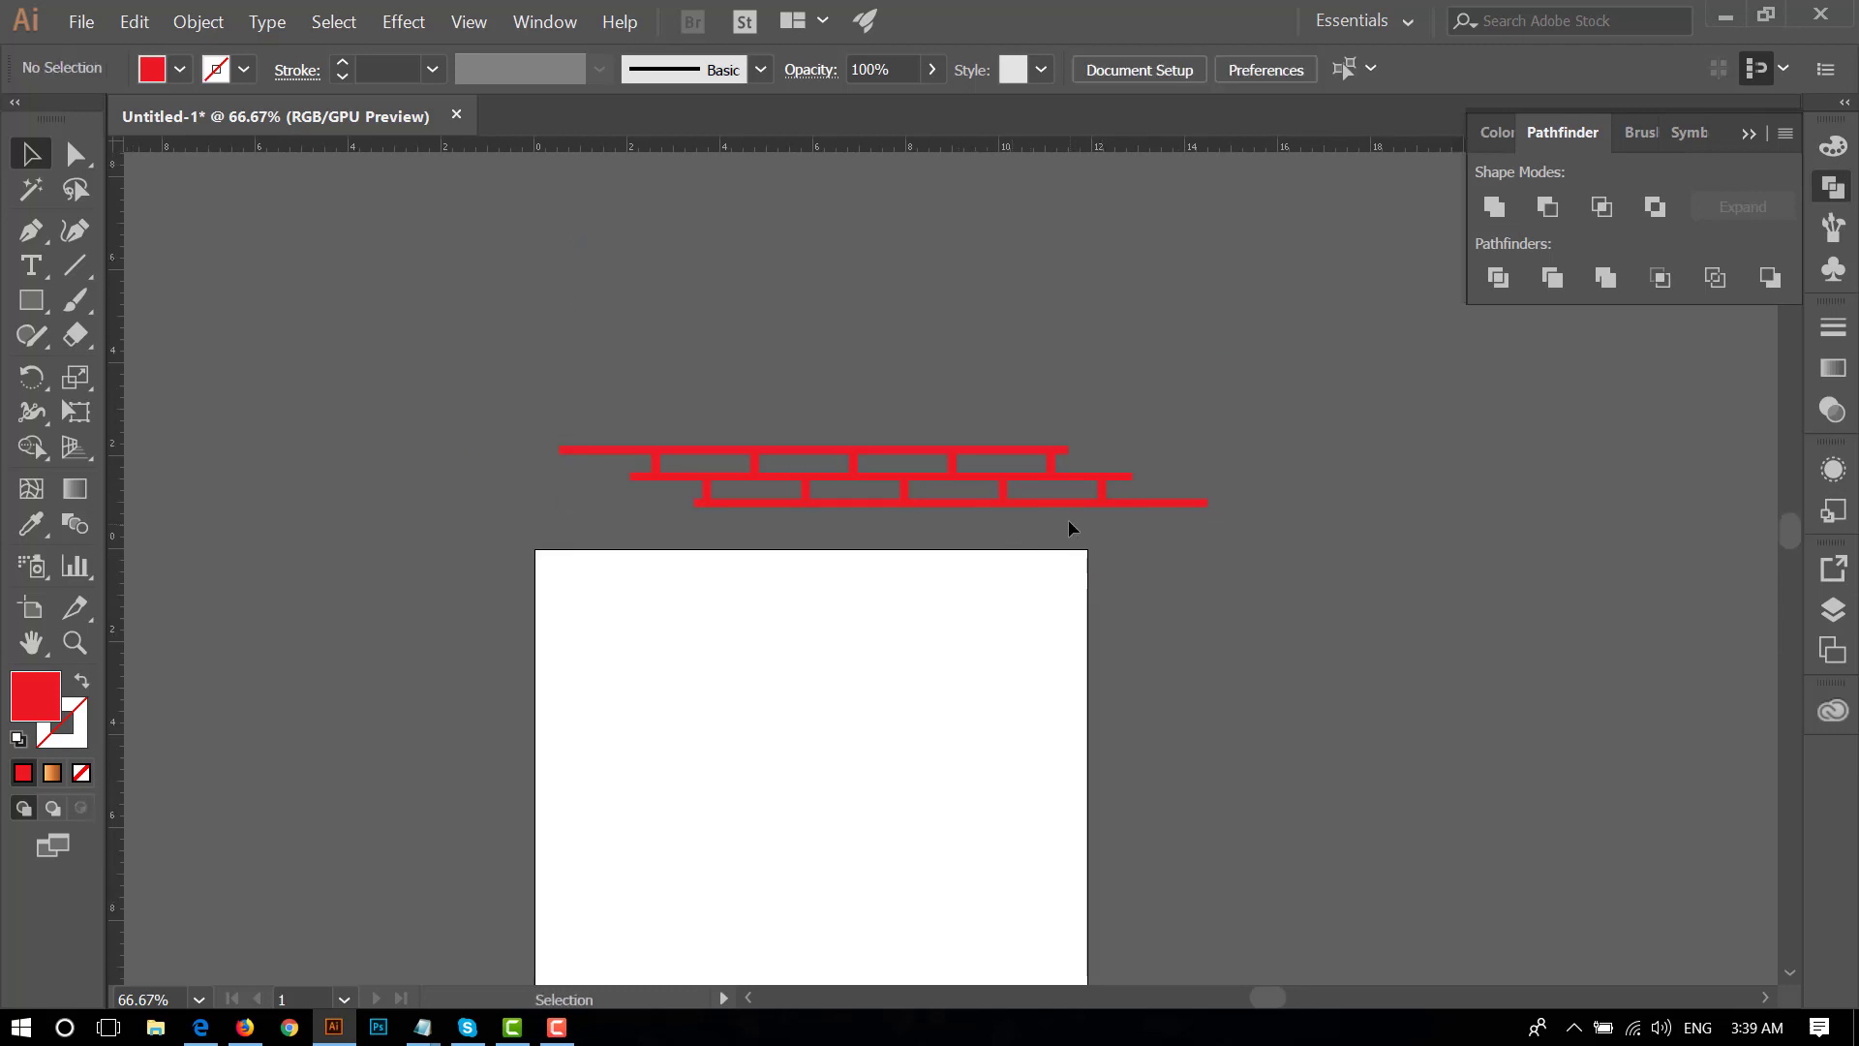
click(1639, 133)
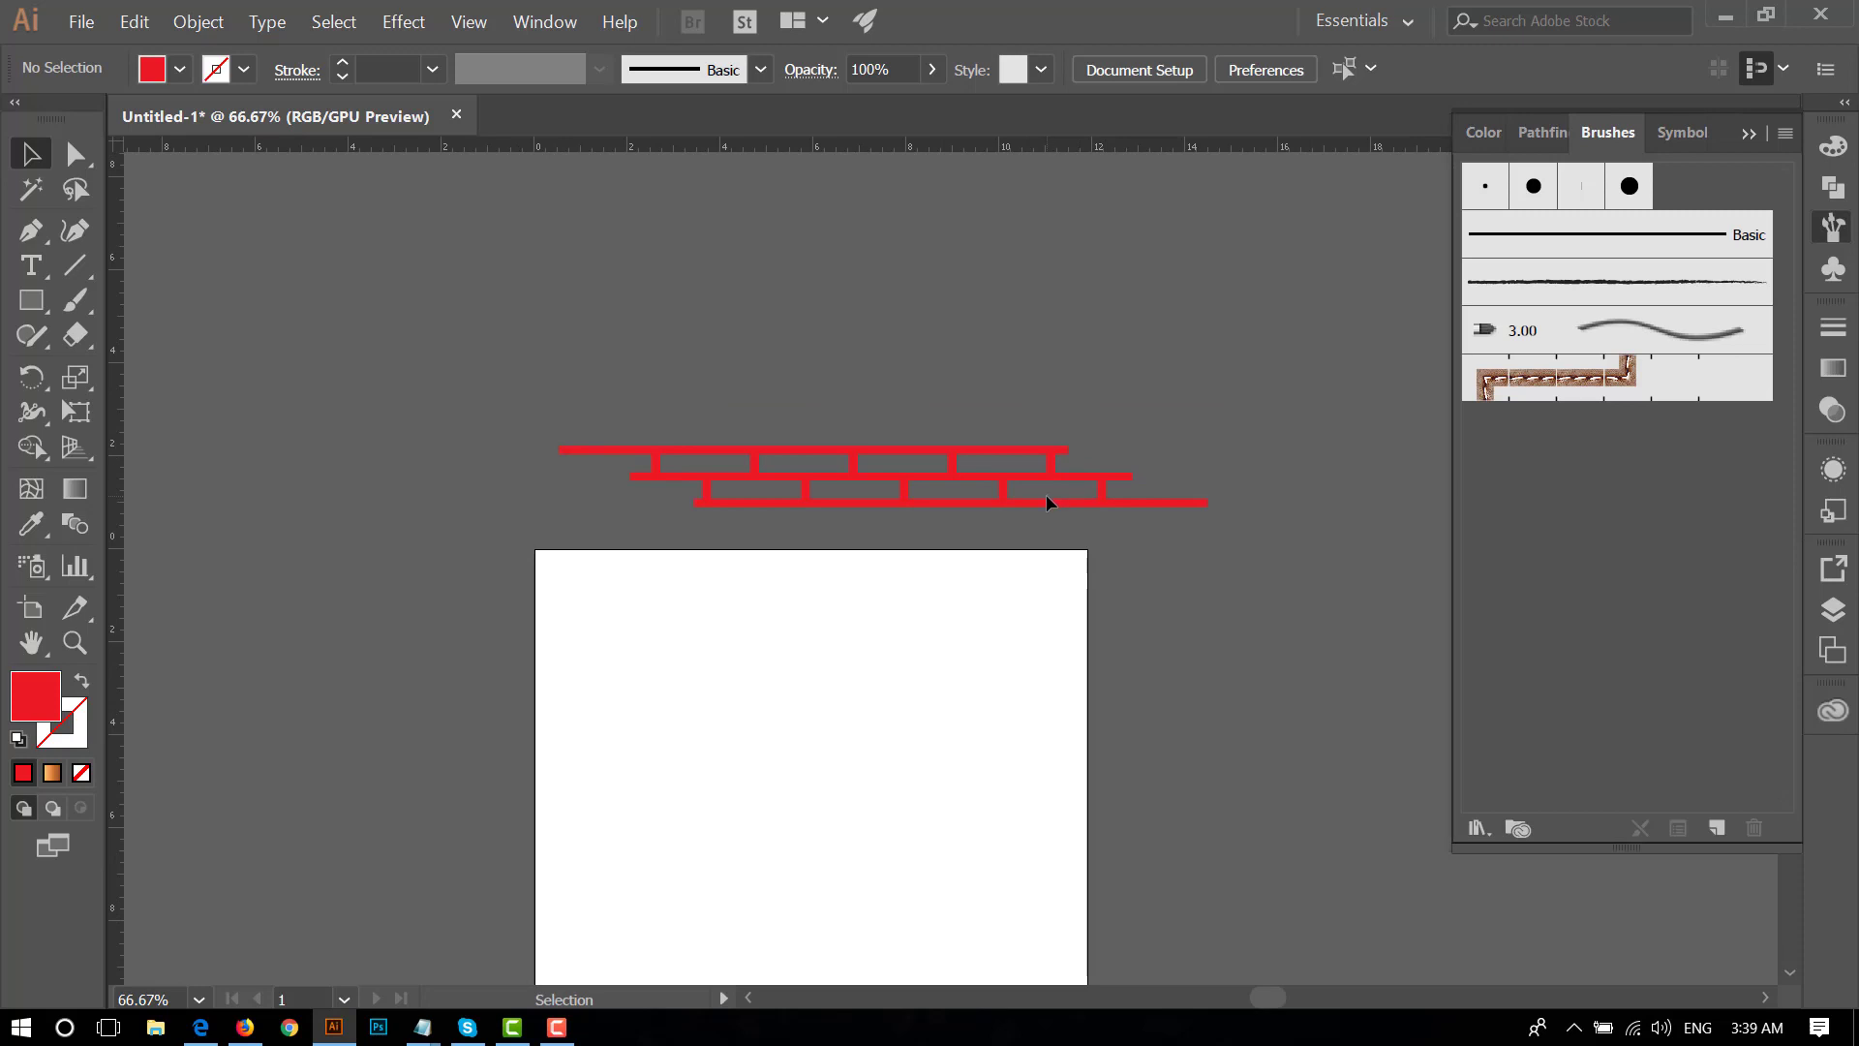
- Drag the brick shape into the Brushes panel and save it as an Art Brush with default options
click(1046, 494)
drag(1060, 501, 1646, 463)
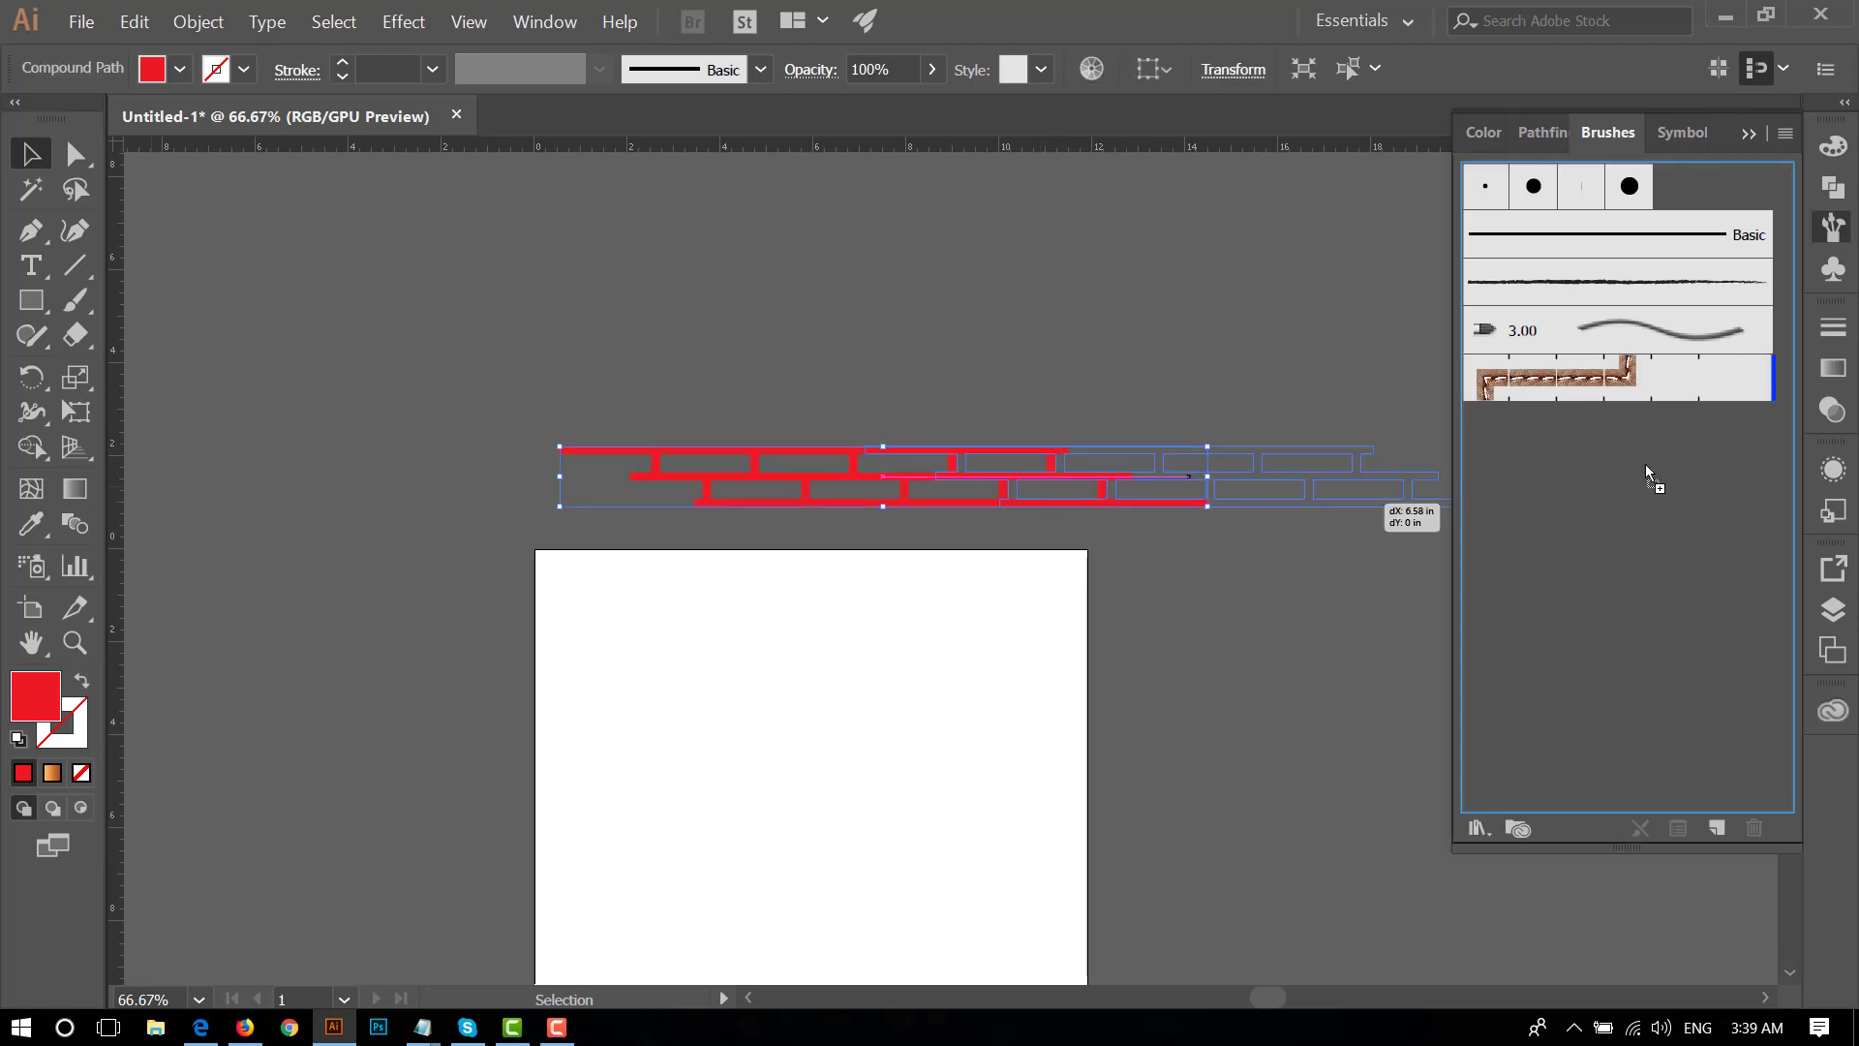
click(863, 590)
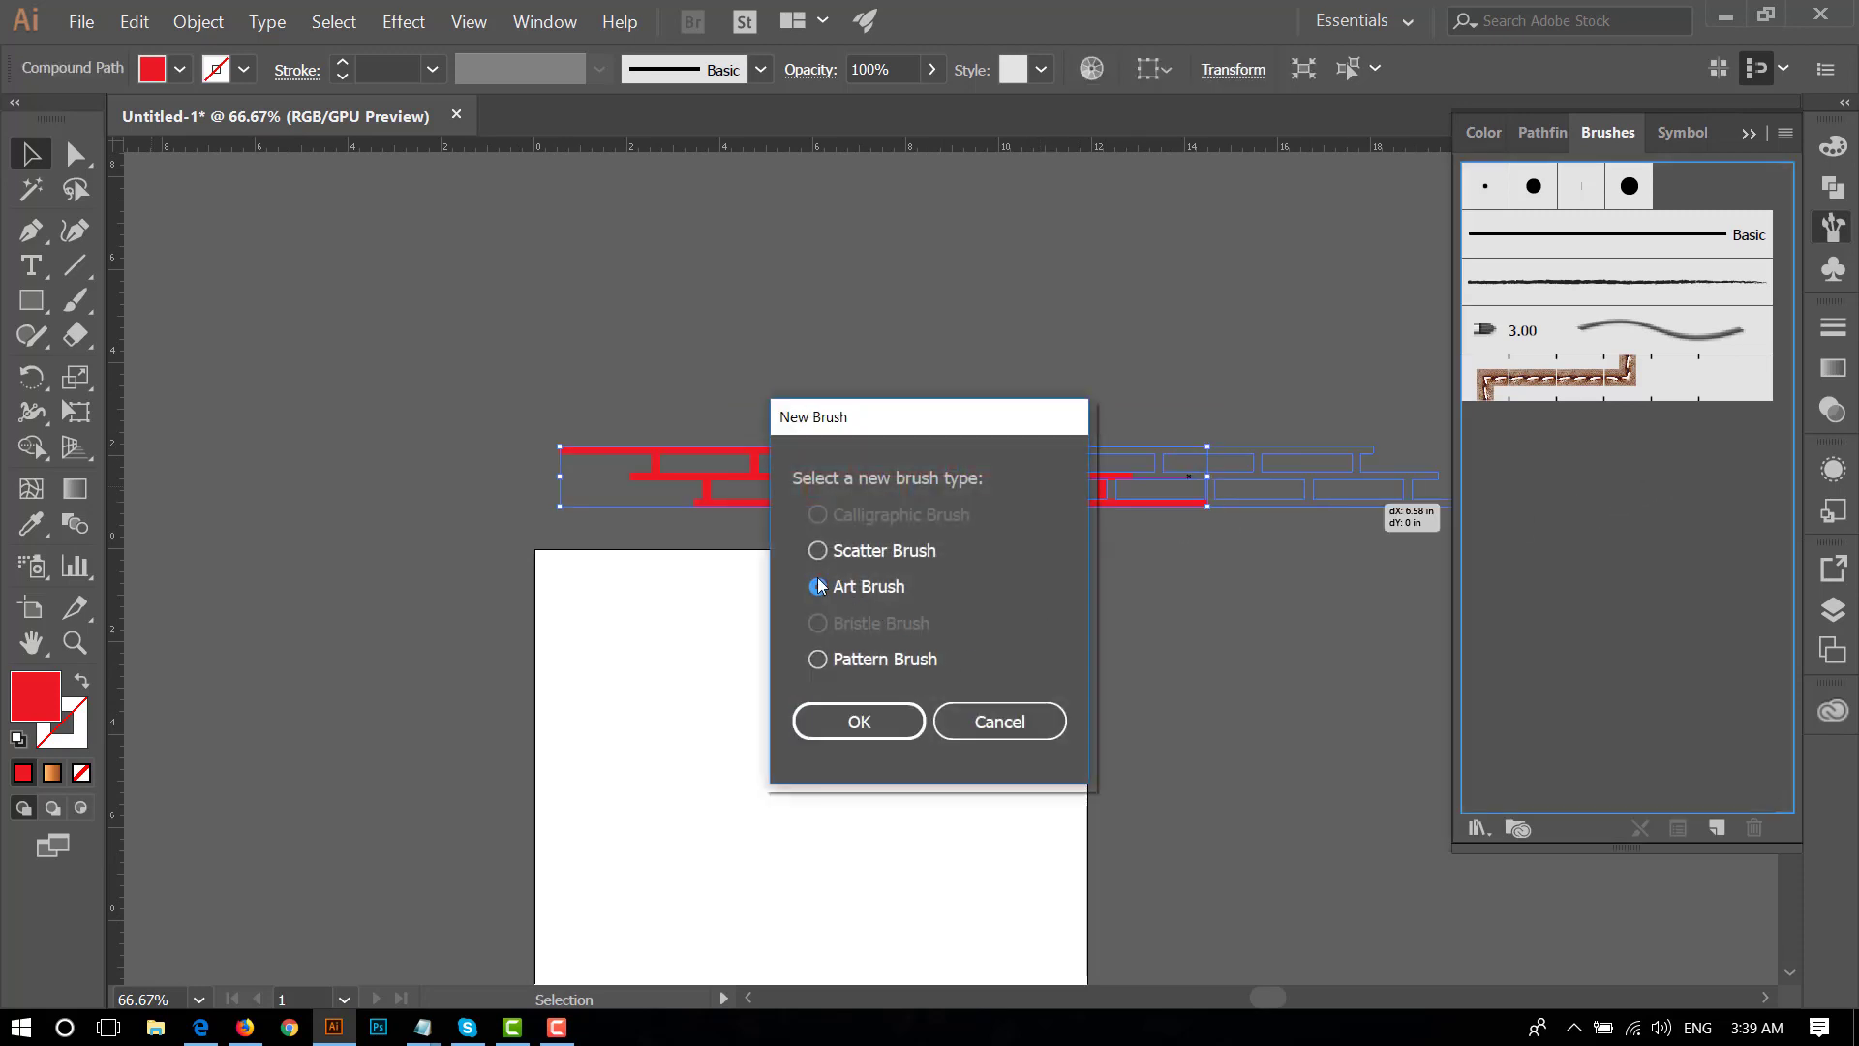
click(879, 731)
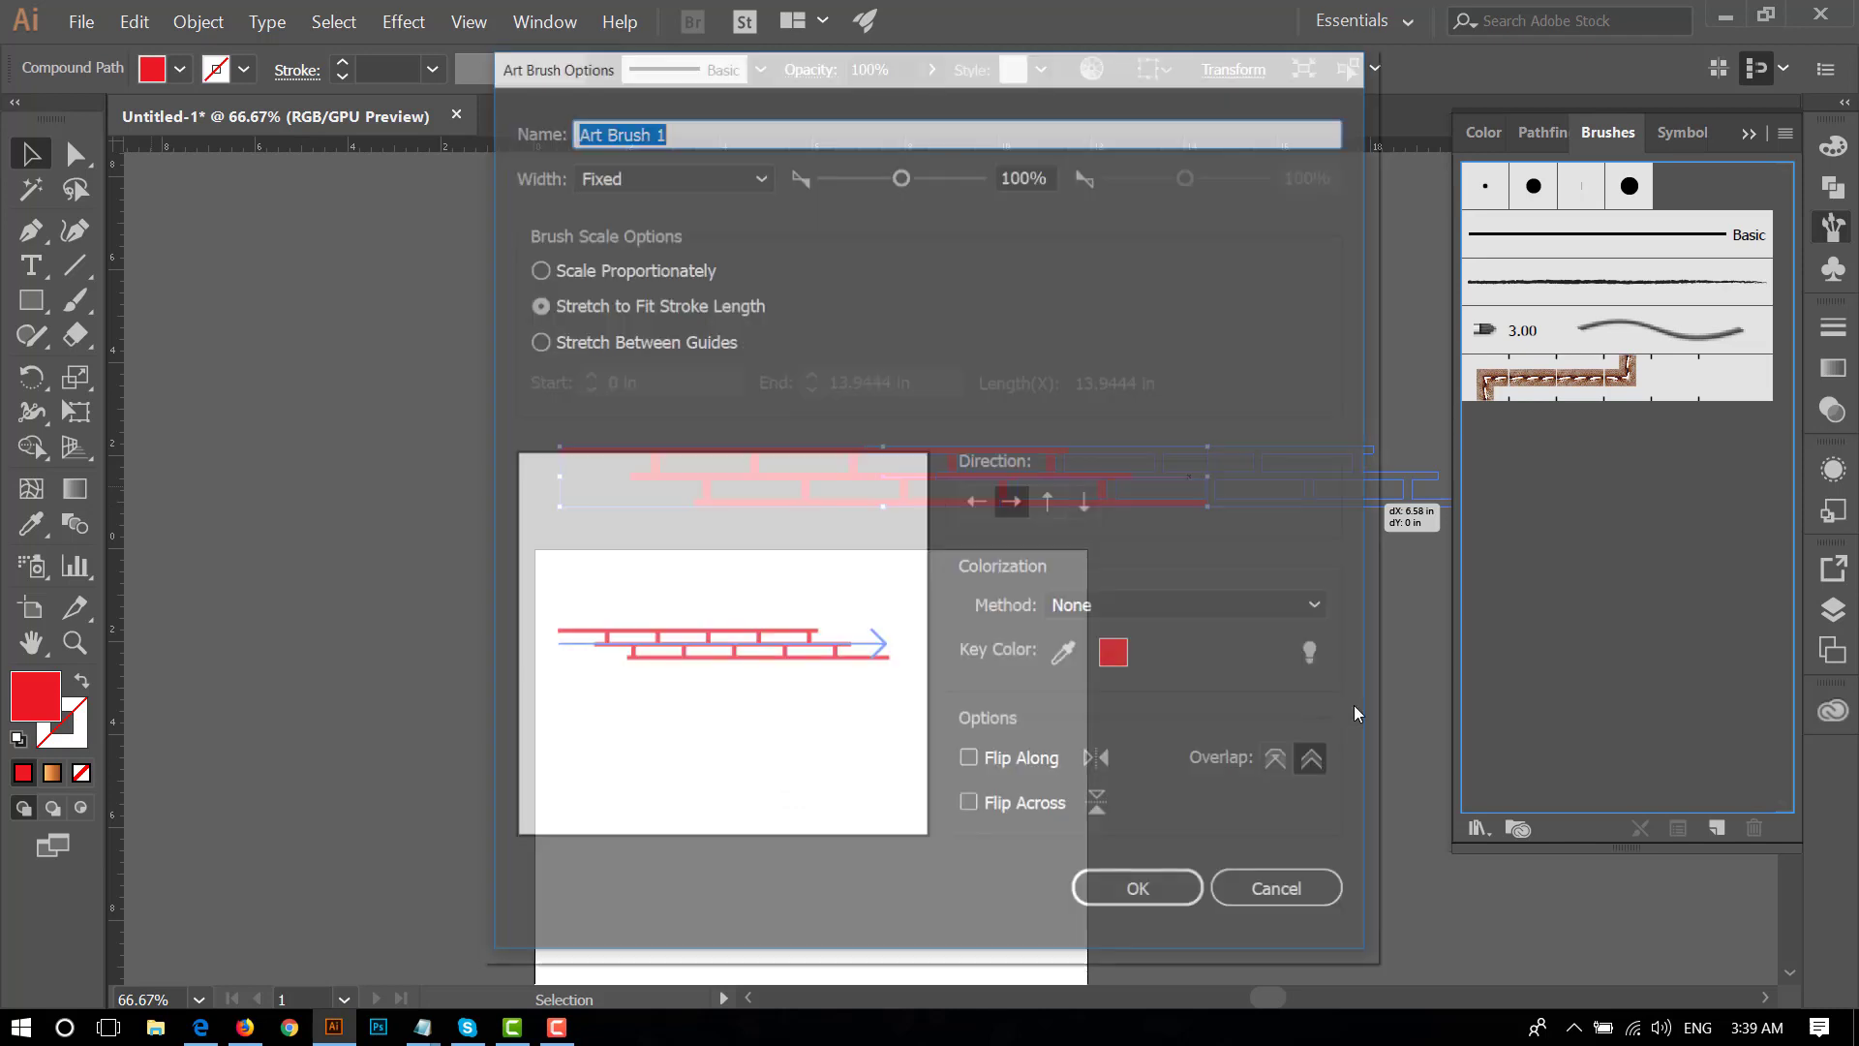
click(1141, 893)
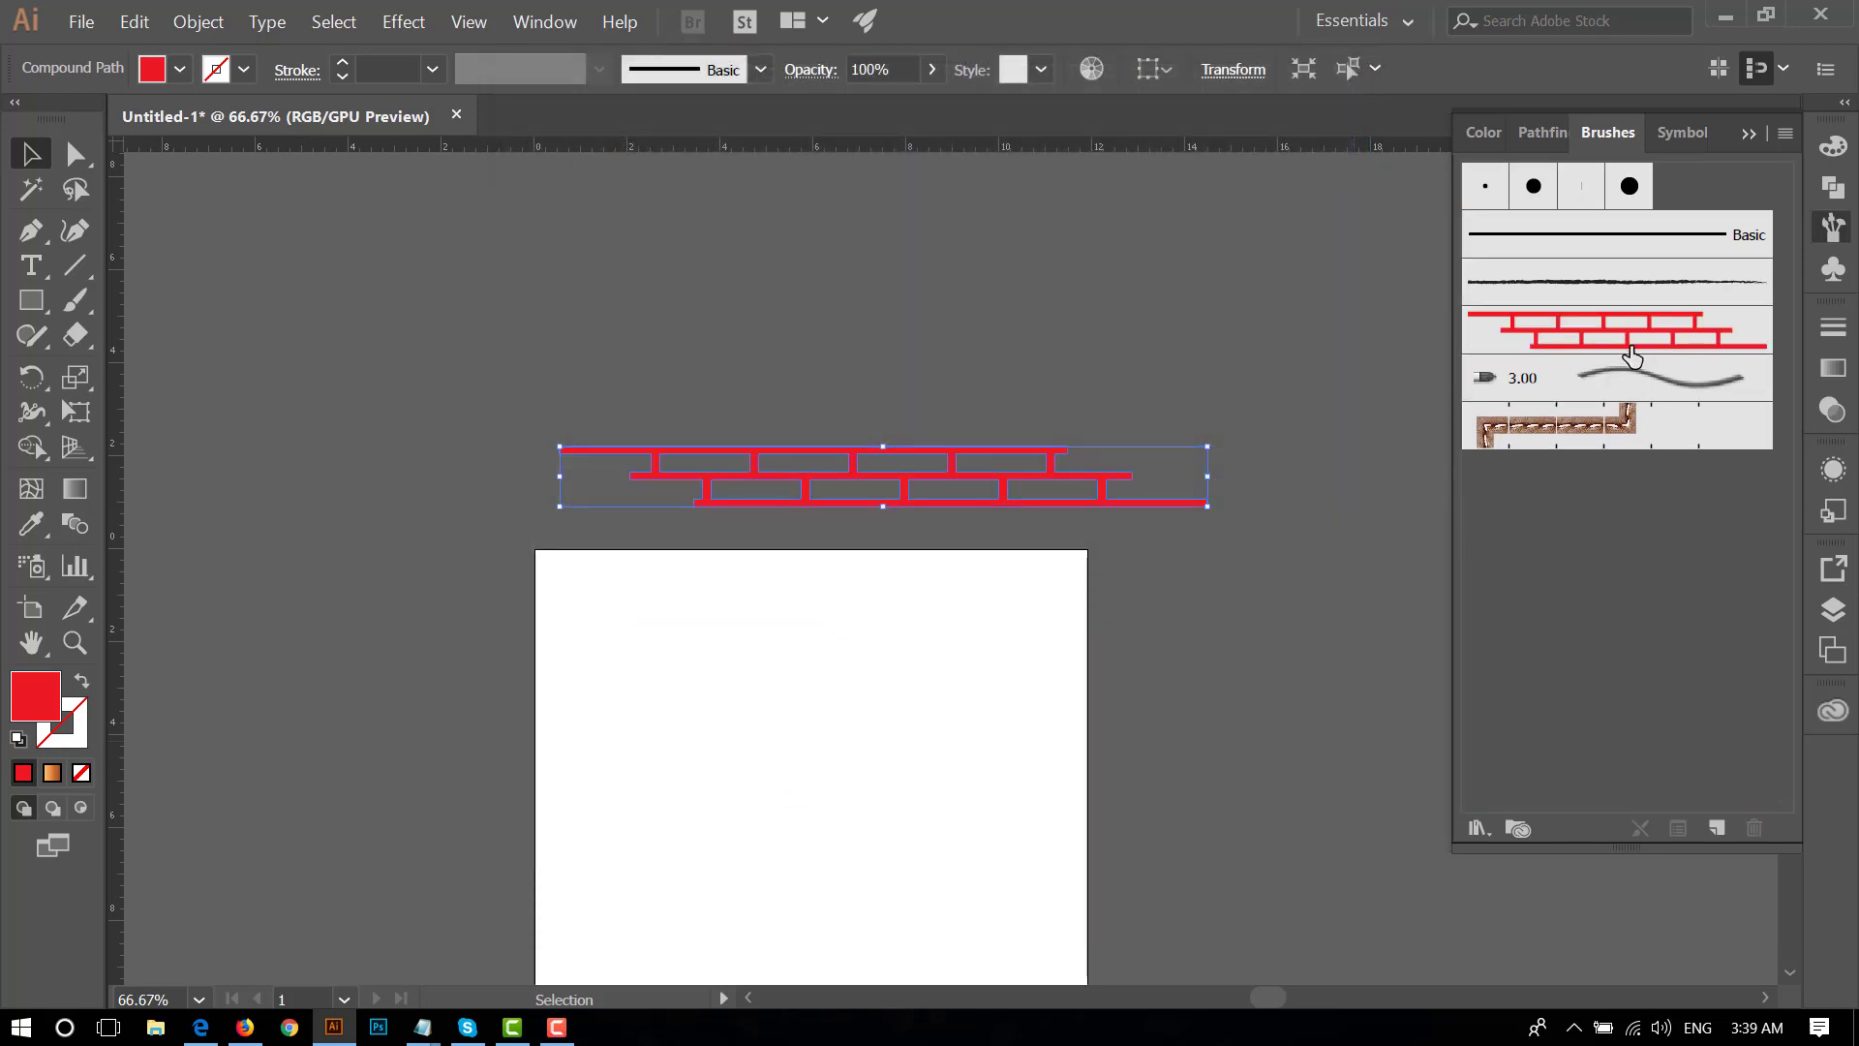
drag(1113, 732, 1081, 447)
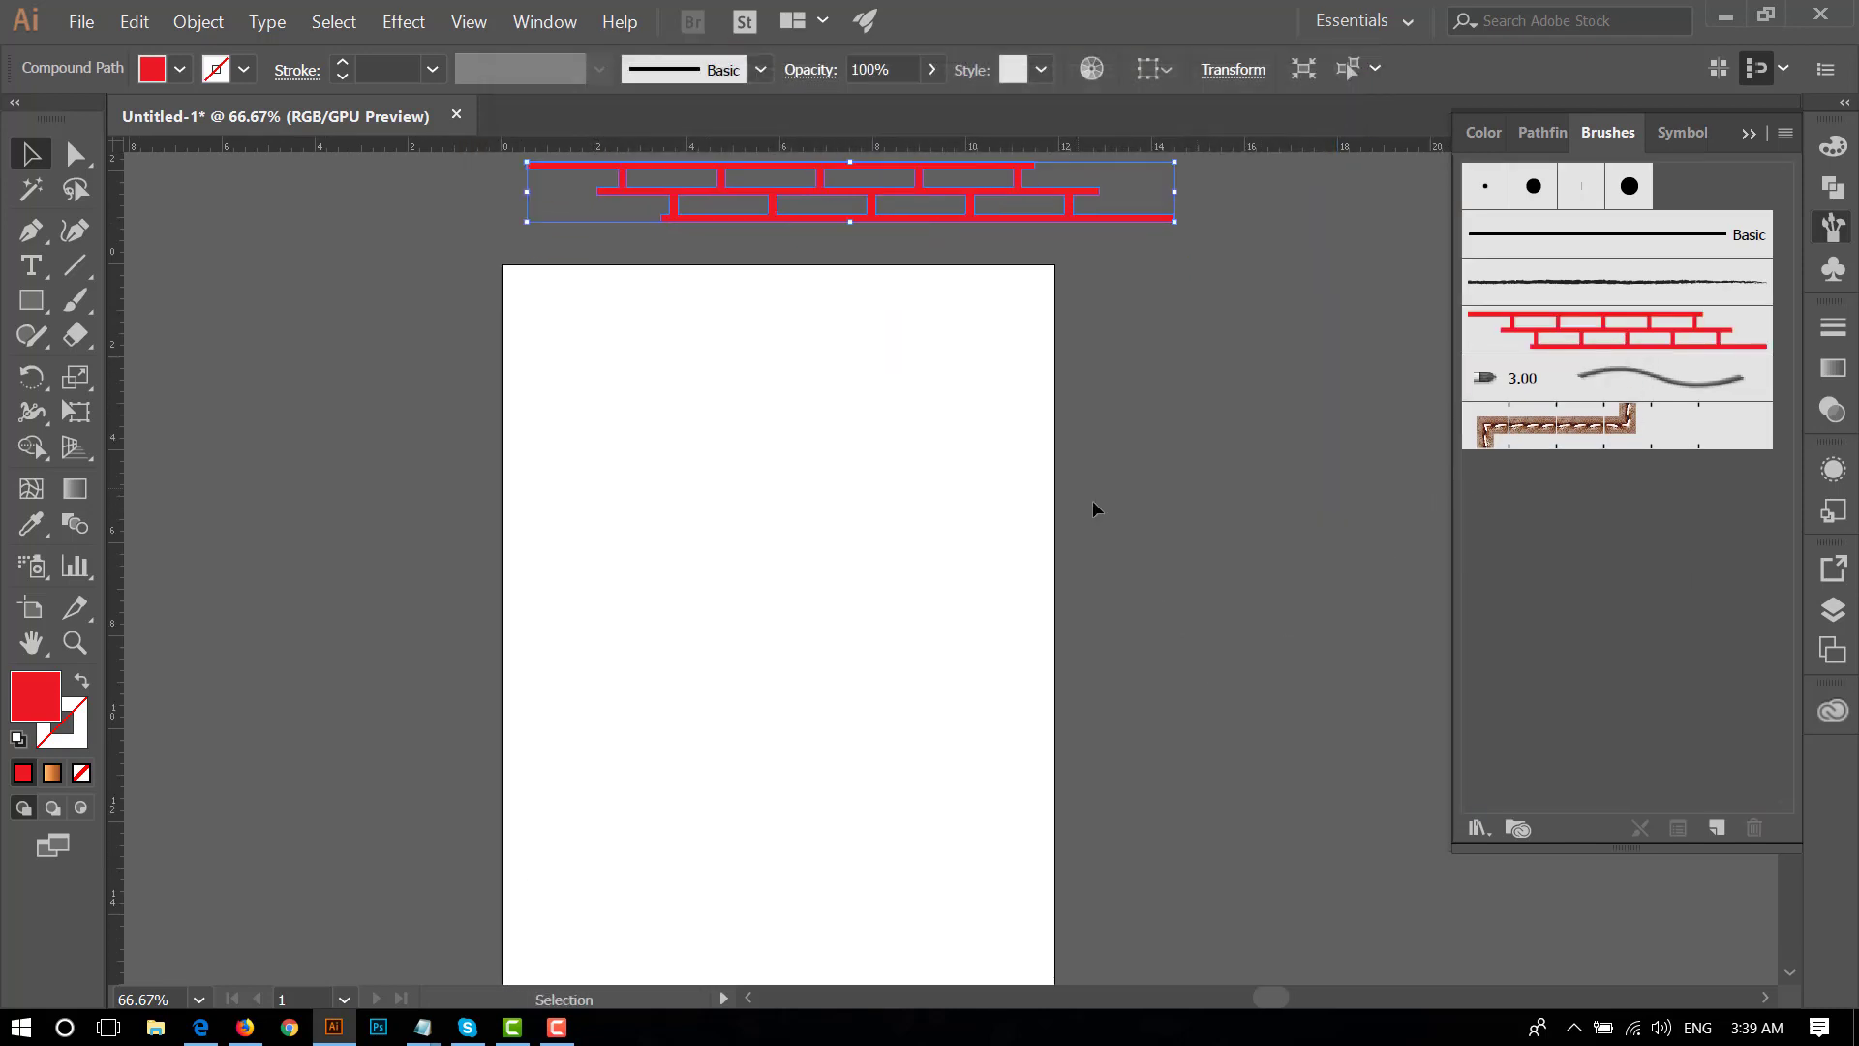
- Zoom out and type the name as a point-type object on the artboard
scroll(1100, 533, down, 1)
drag(1265, 677, 1175, 403)
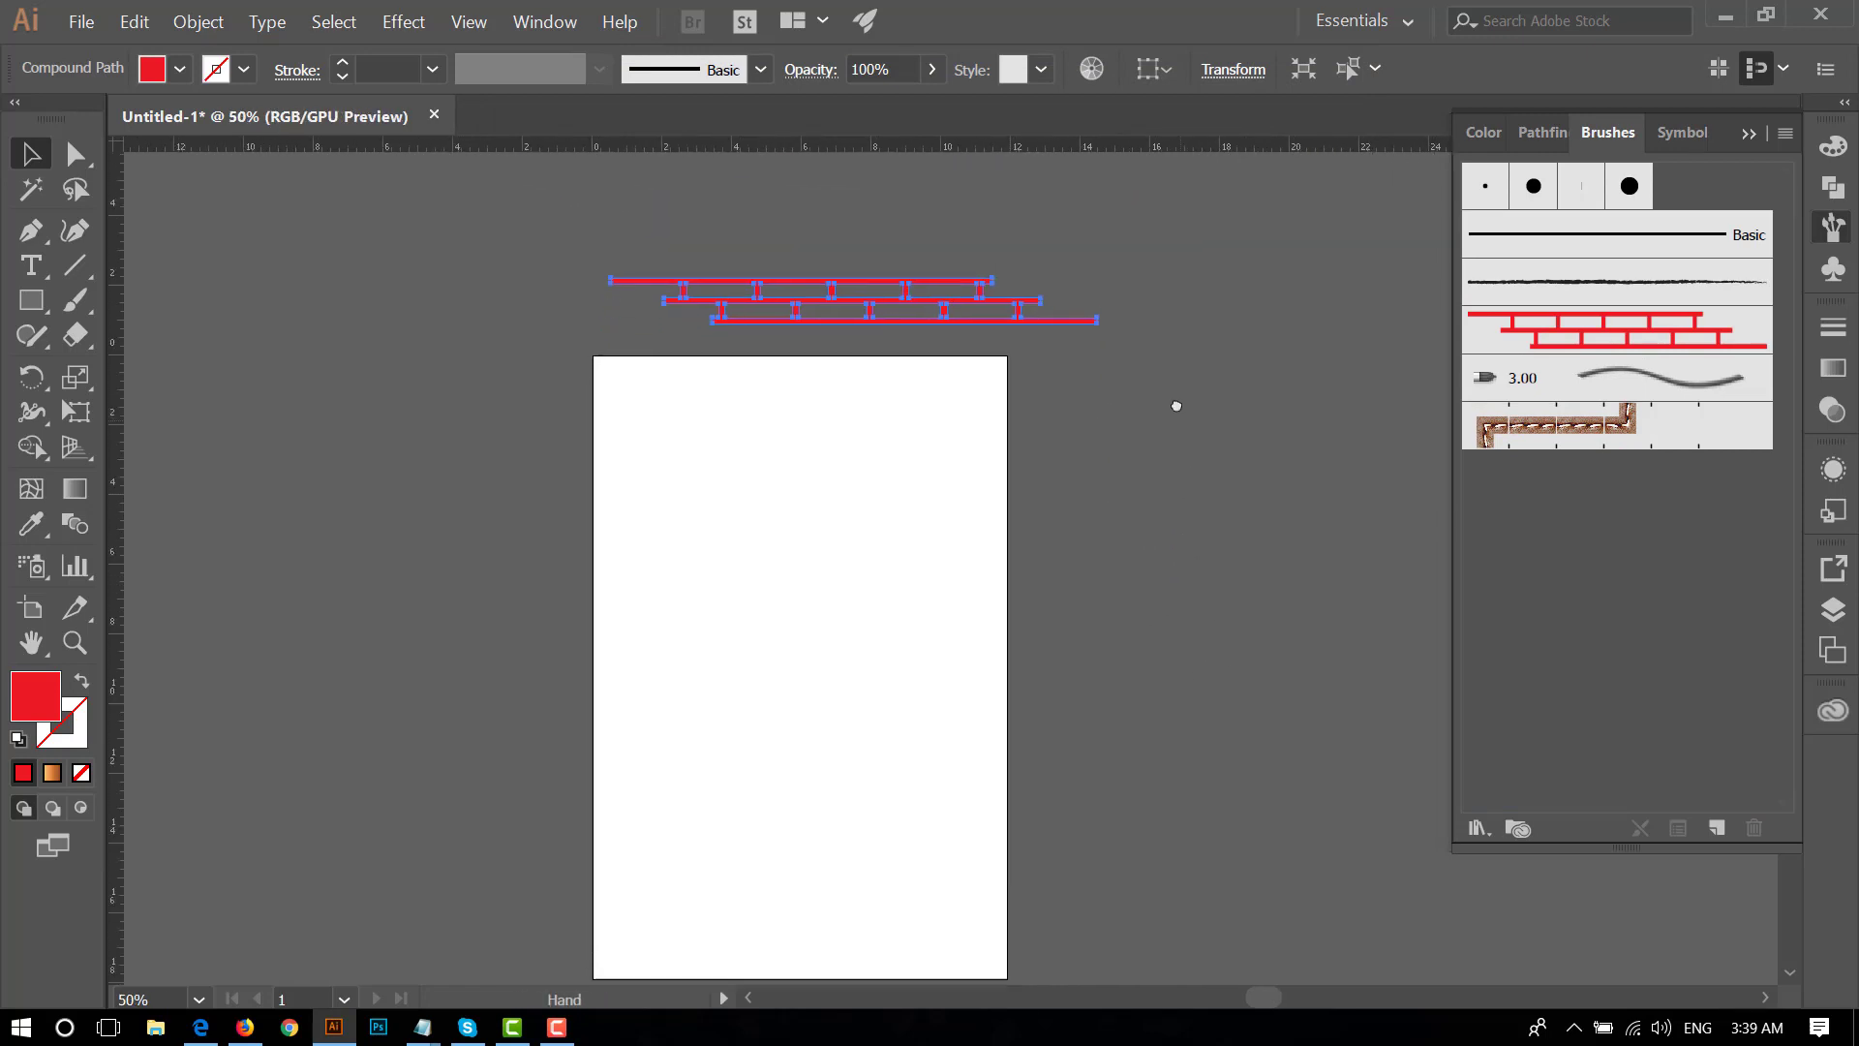
click(44, 270)
click(664, 492)
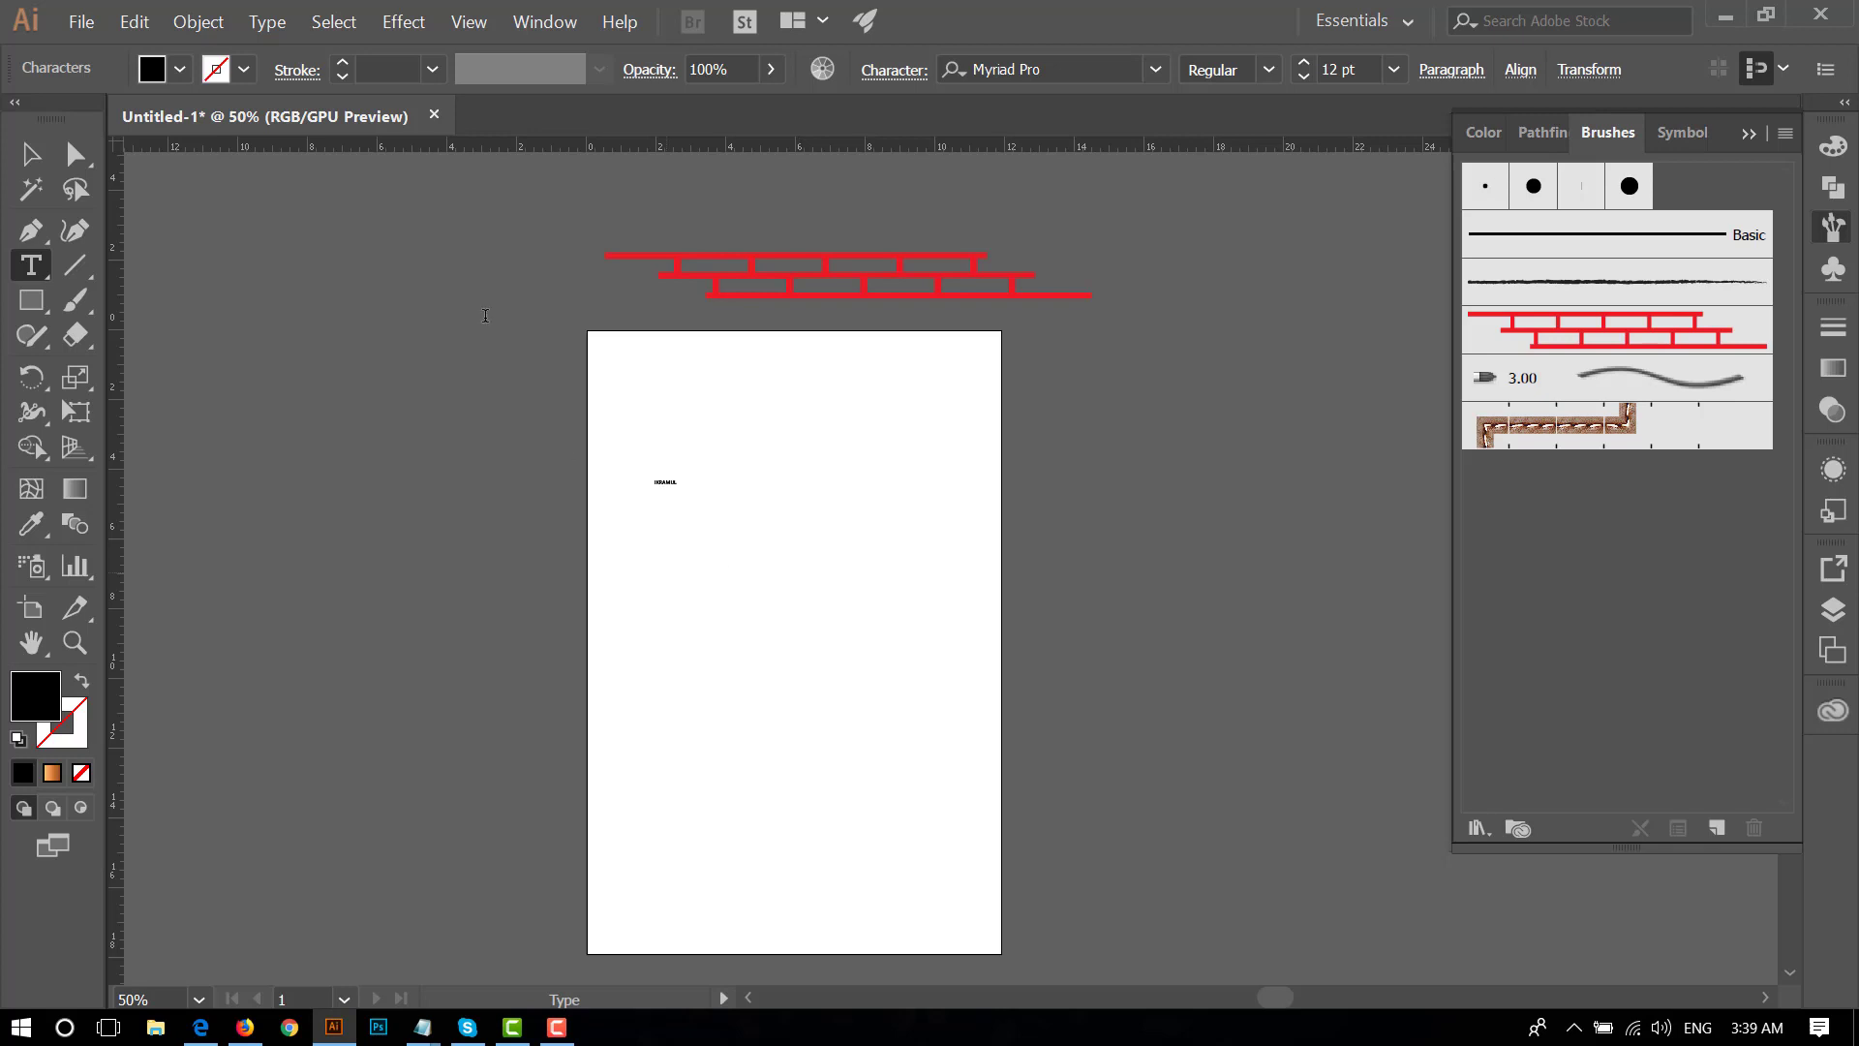
key(Escape)
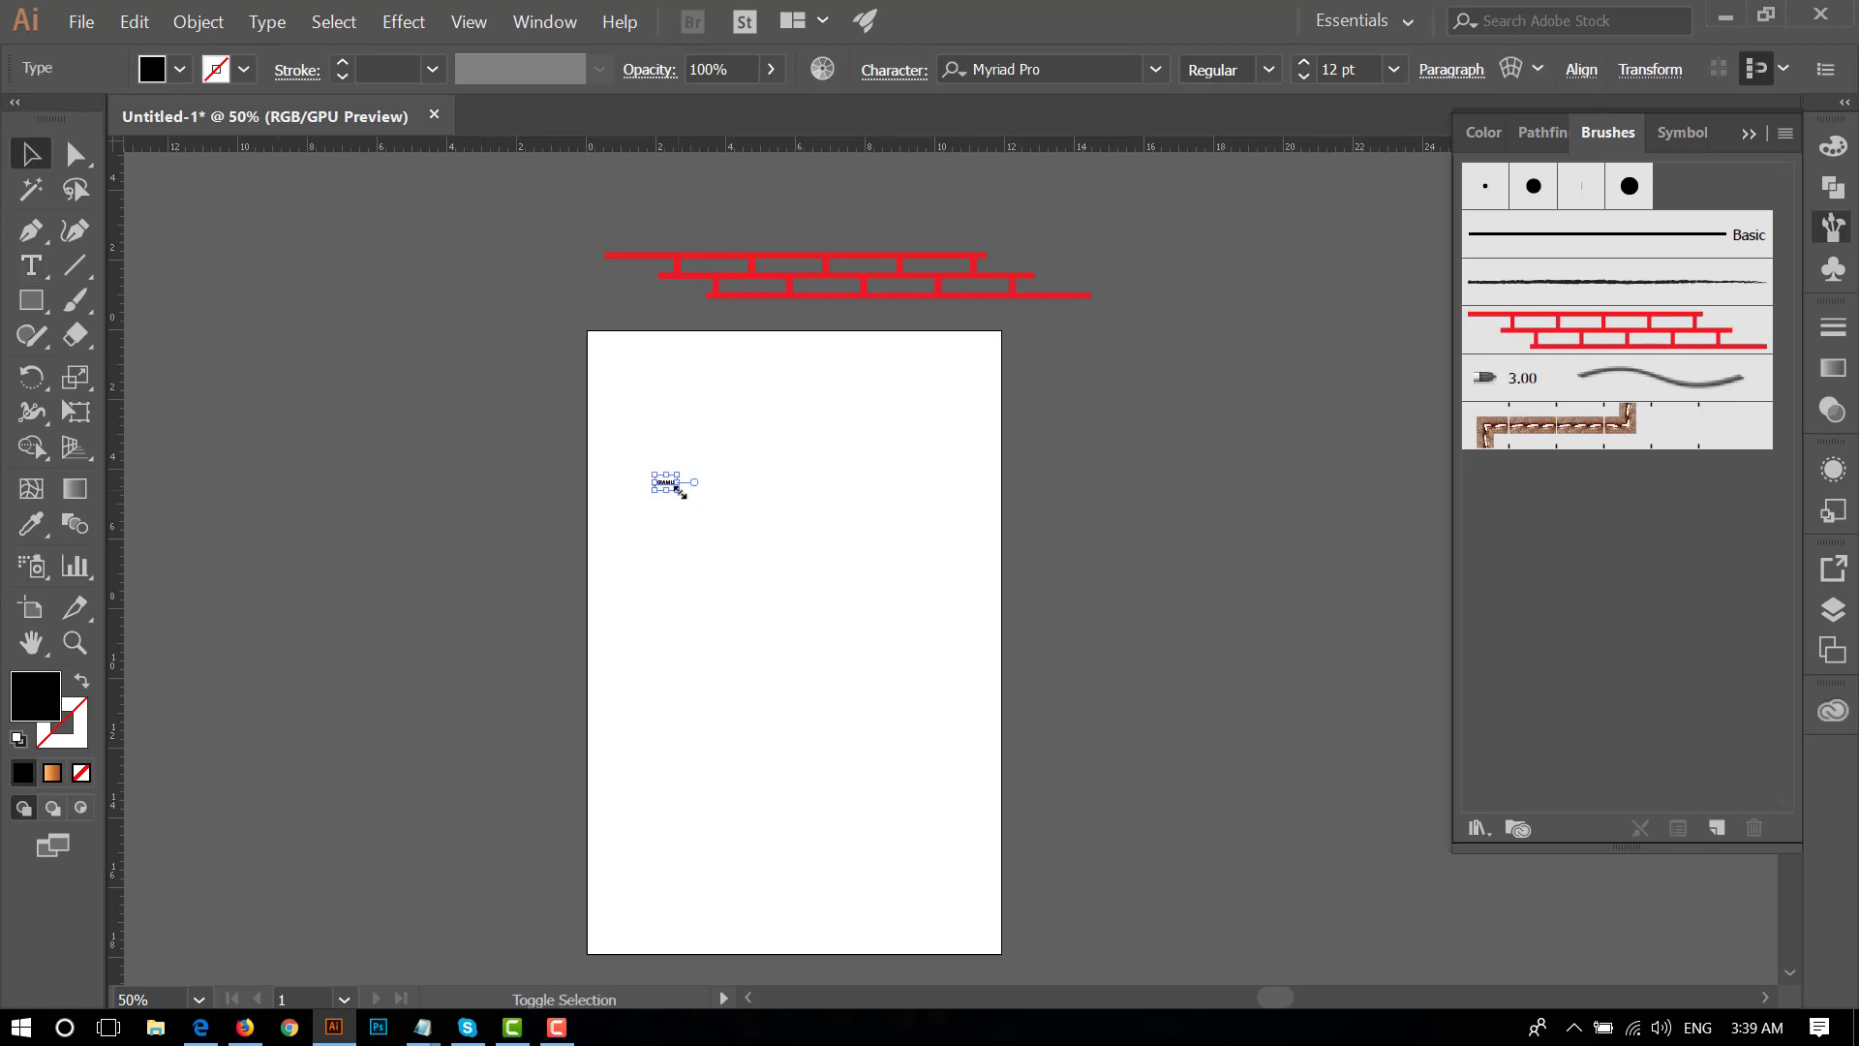
- Scale the name up to about 187 pt and place it near the artboard top
drag(678, 492, 959, 619)
drag(838, 608, 784, 419)
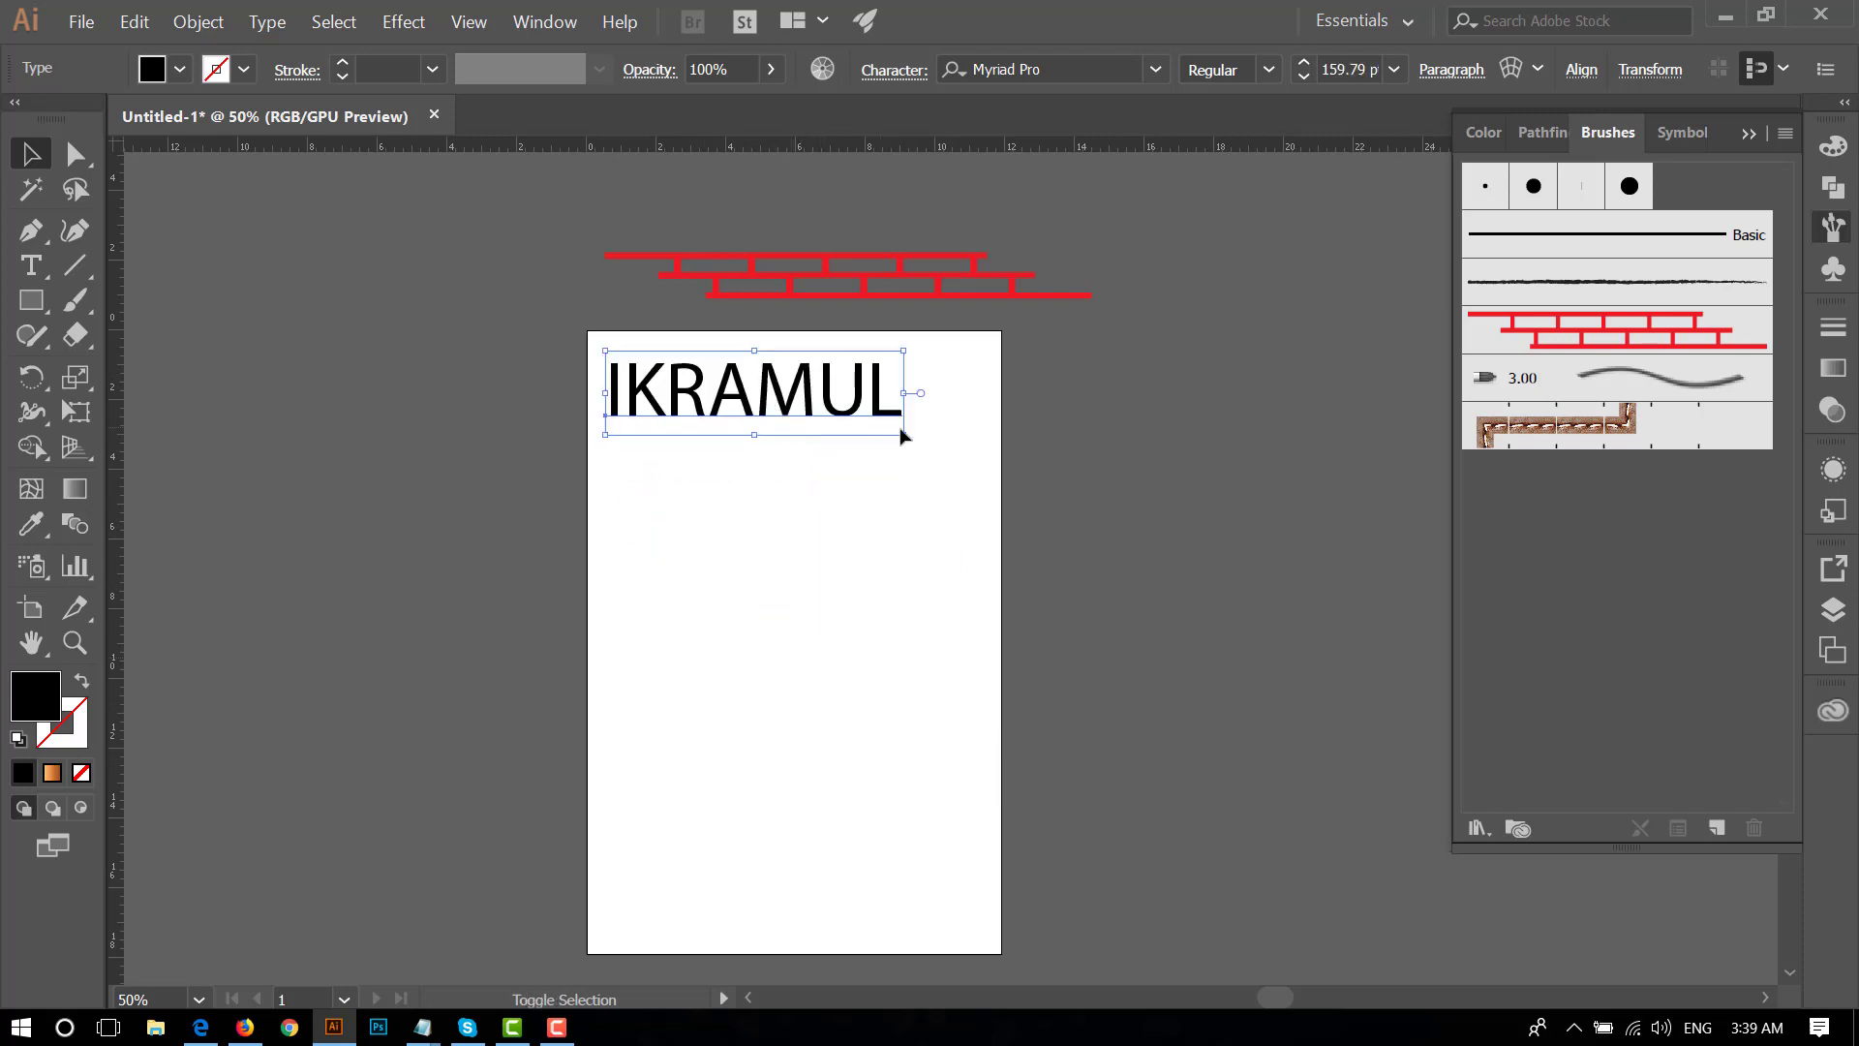
mouse_move(910, 435)
mouse_down()
mouse_move(959, 451)
mouse_move(899, 487)
mouse_up()
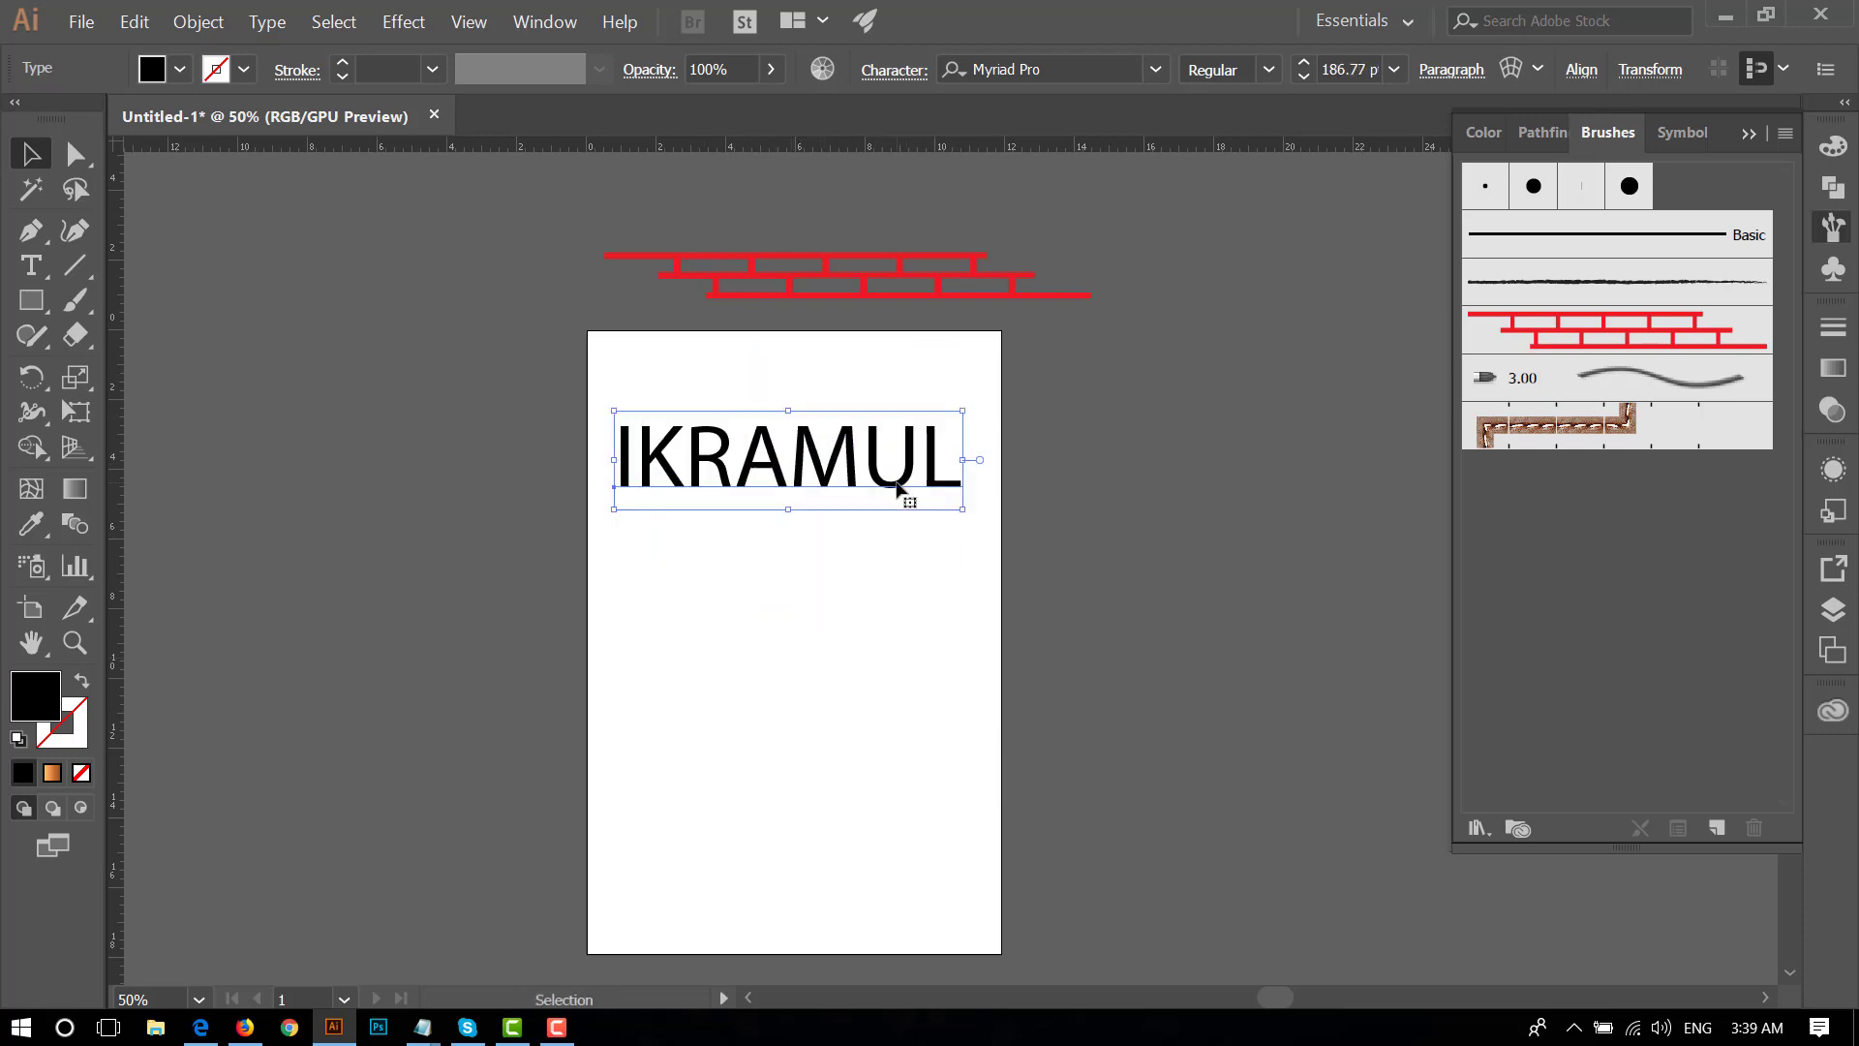
click(1462, 68)
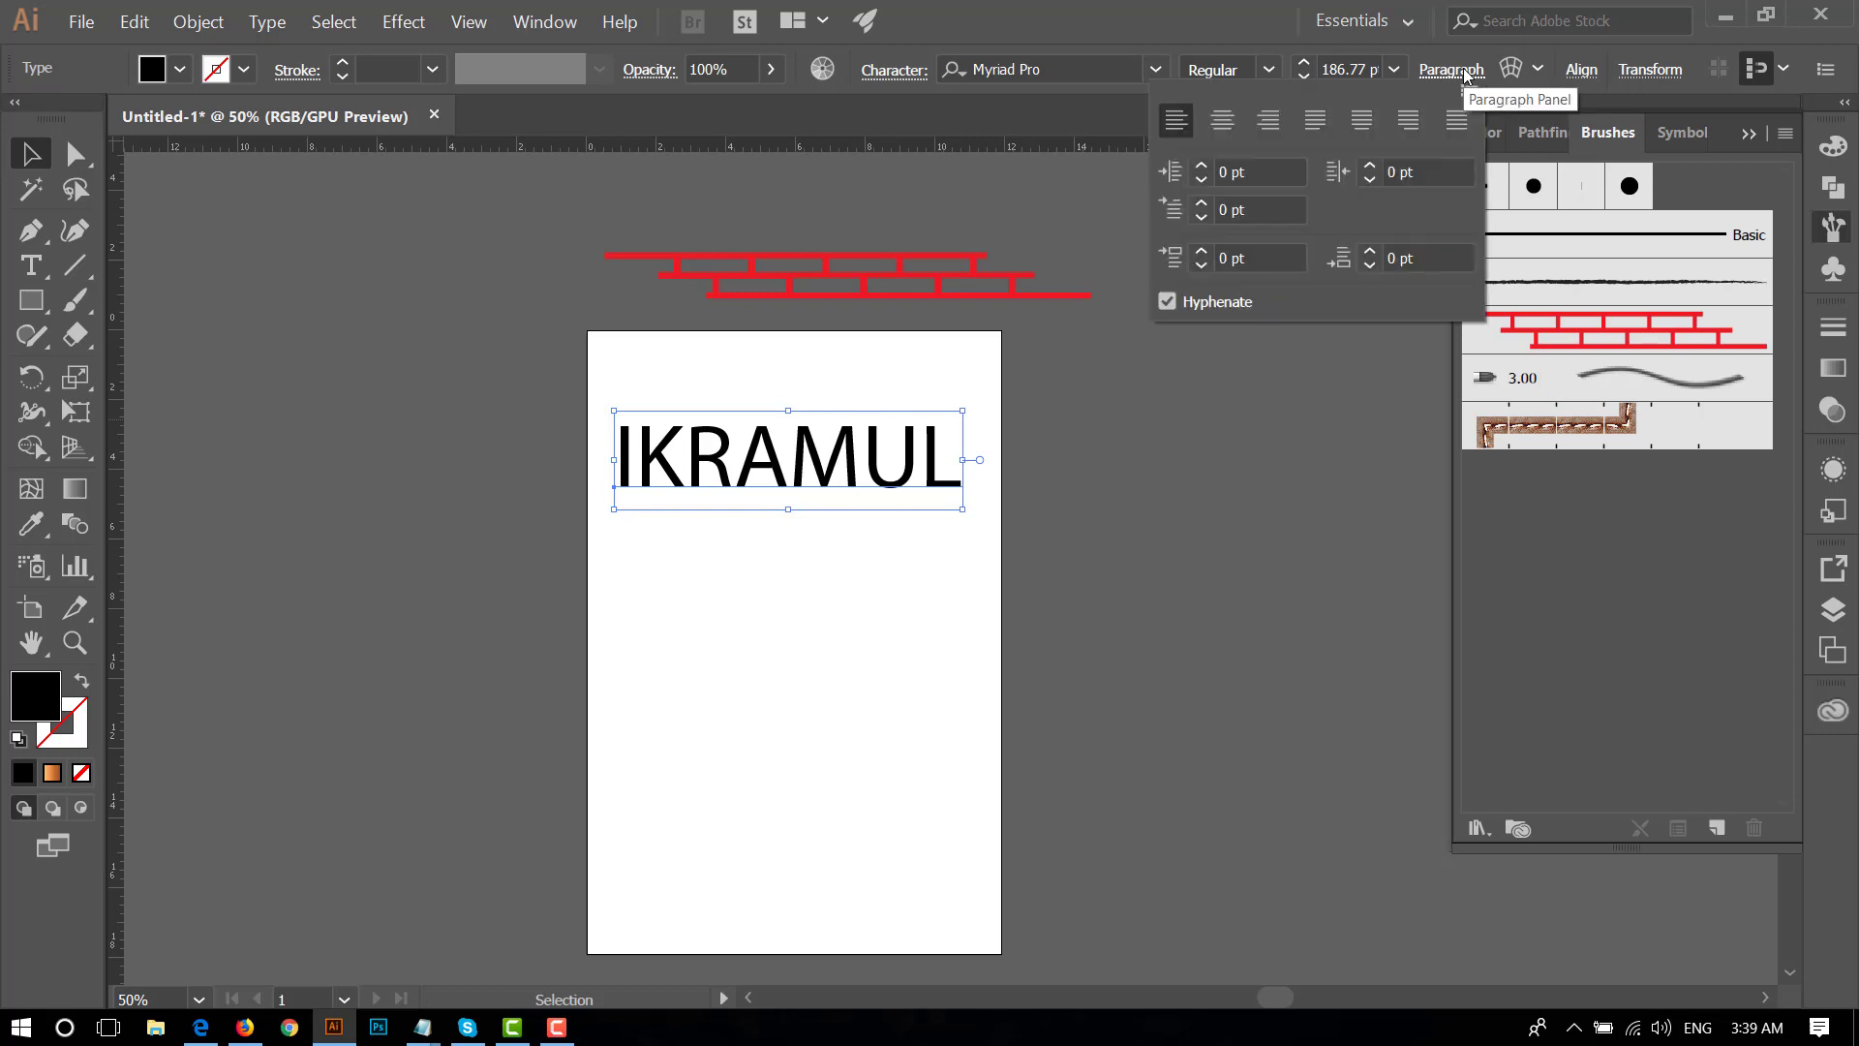
click(556, 68)
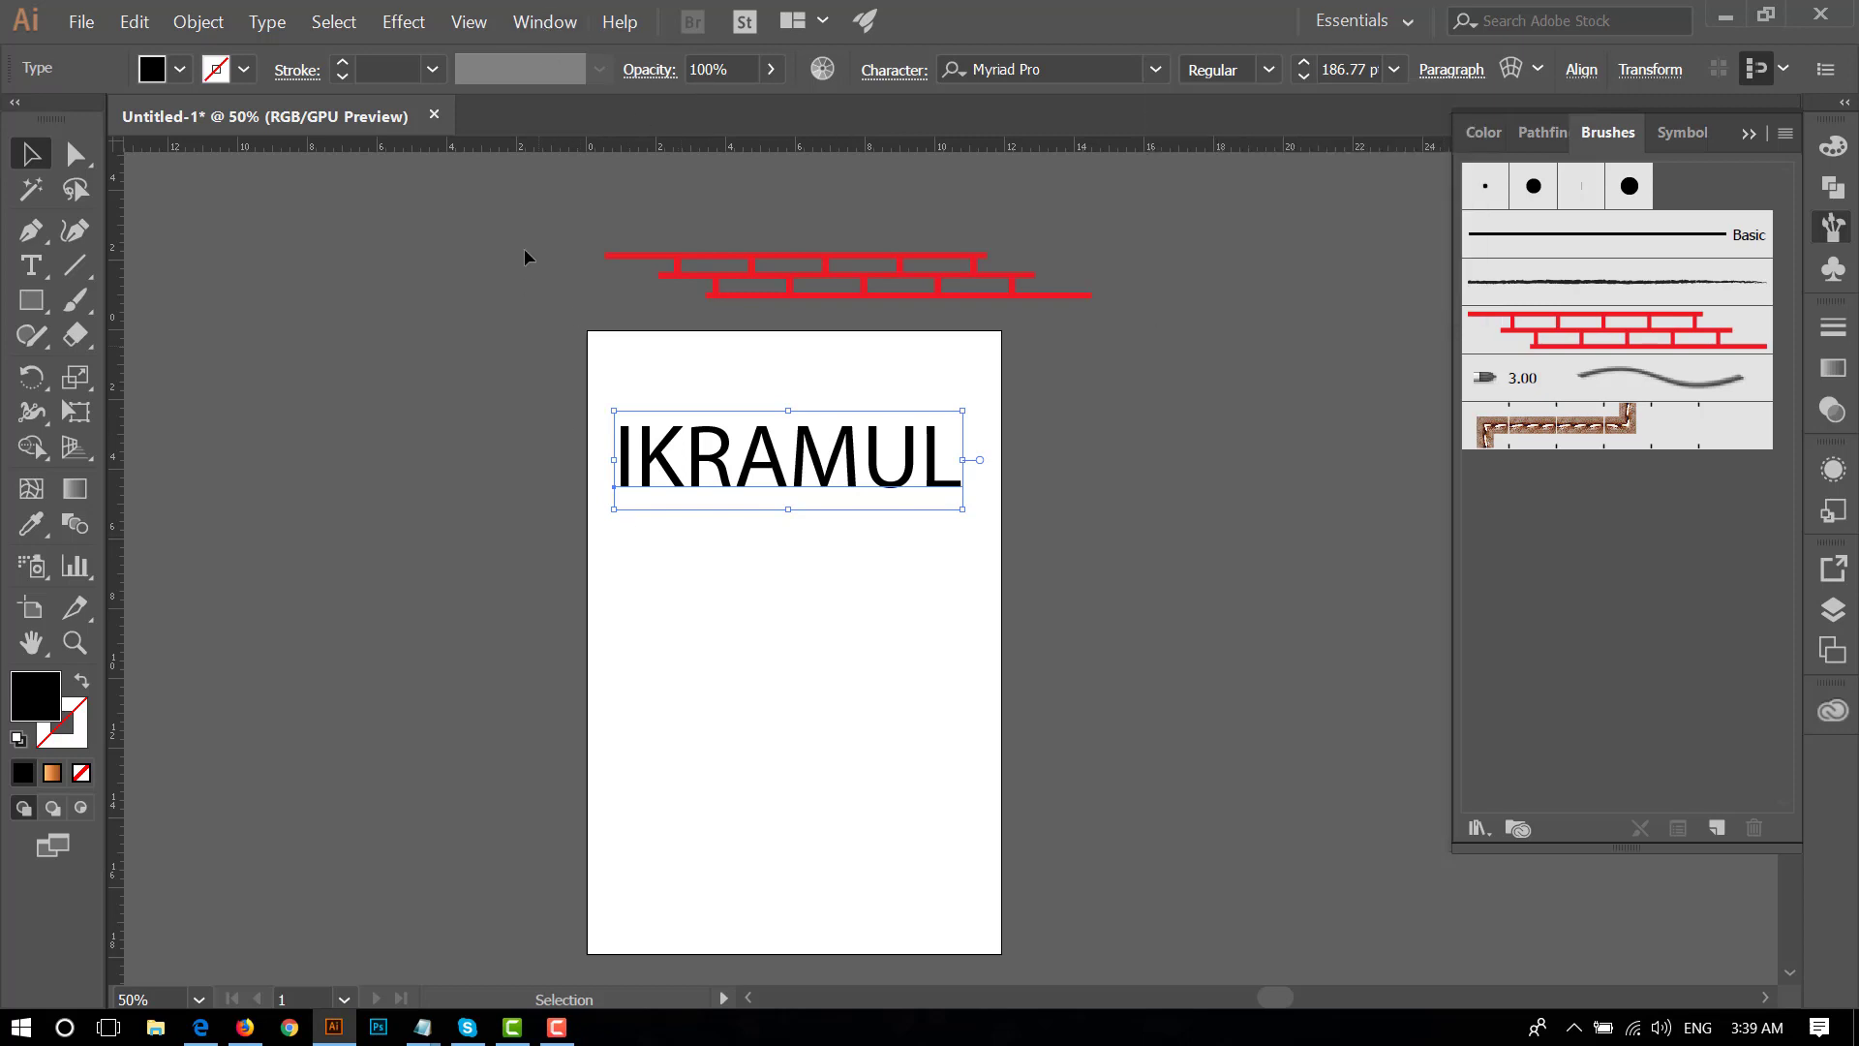
click(545, 21)
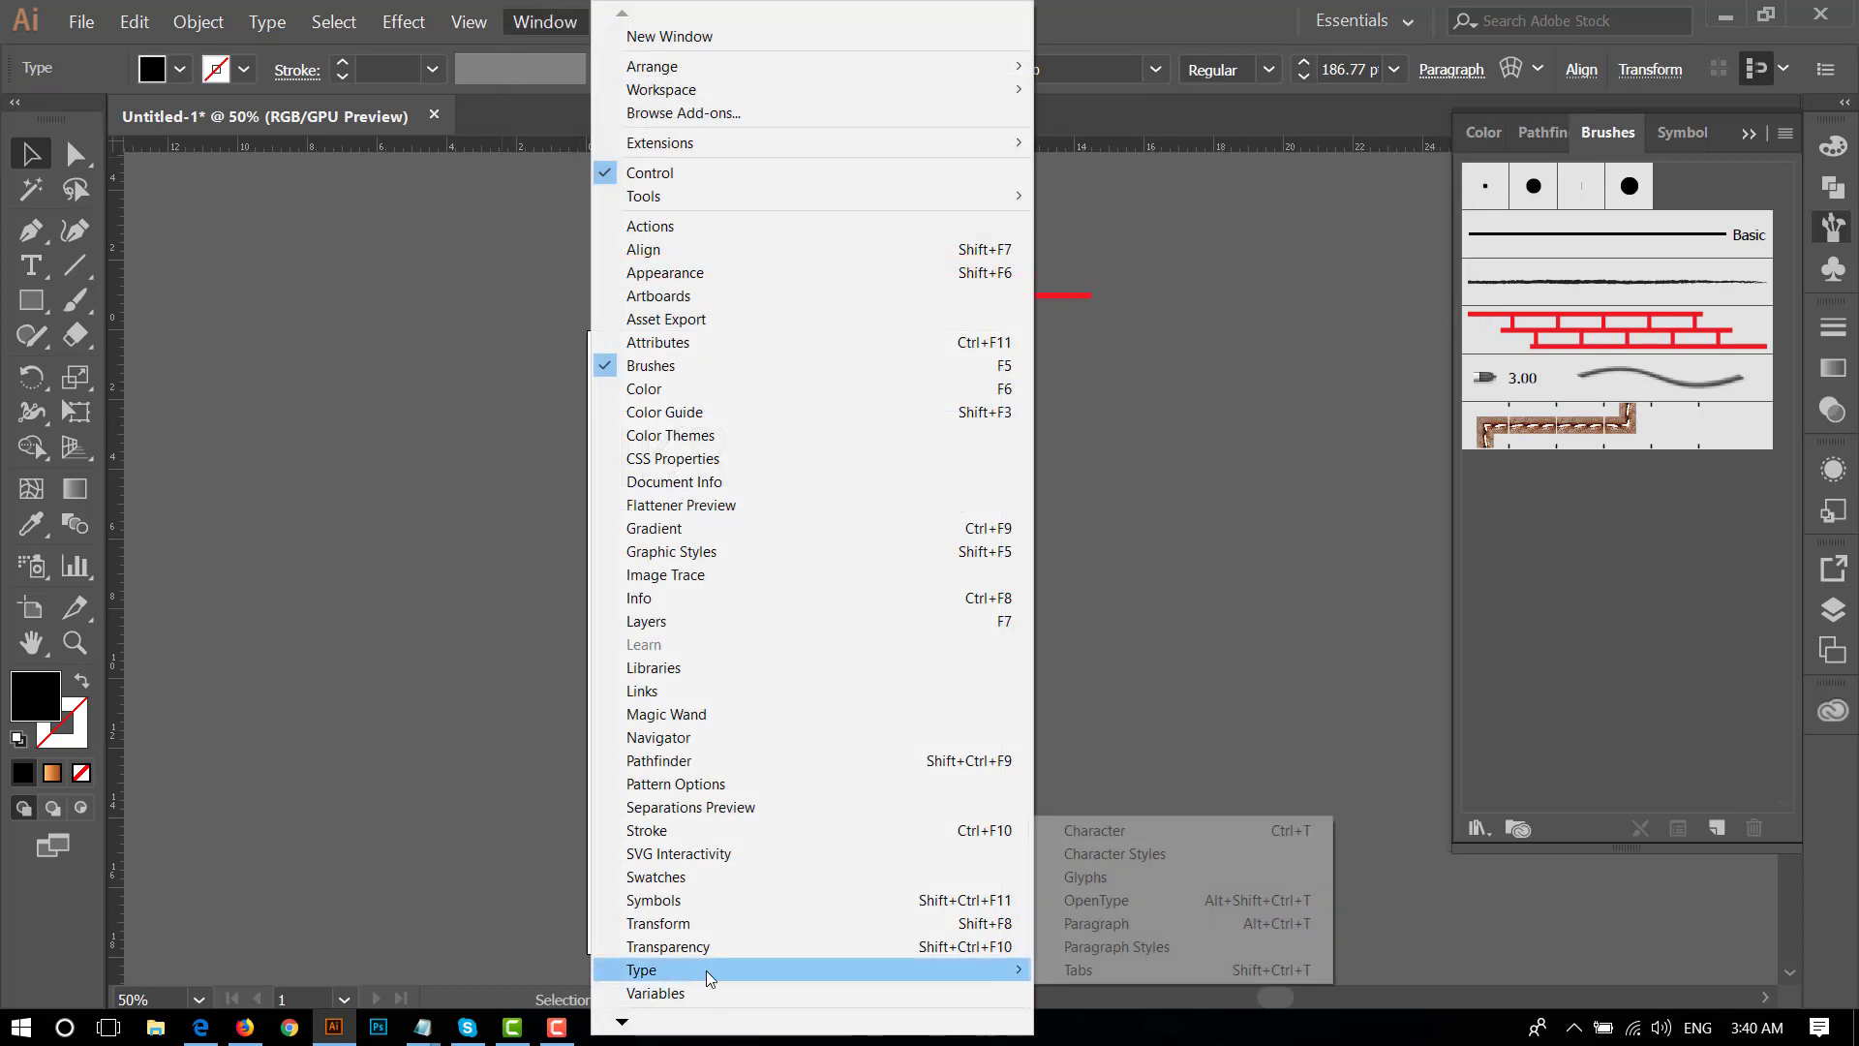
- Set the name's tracking to 300 in the Character panel
click(1084, 833)
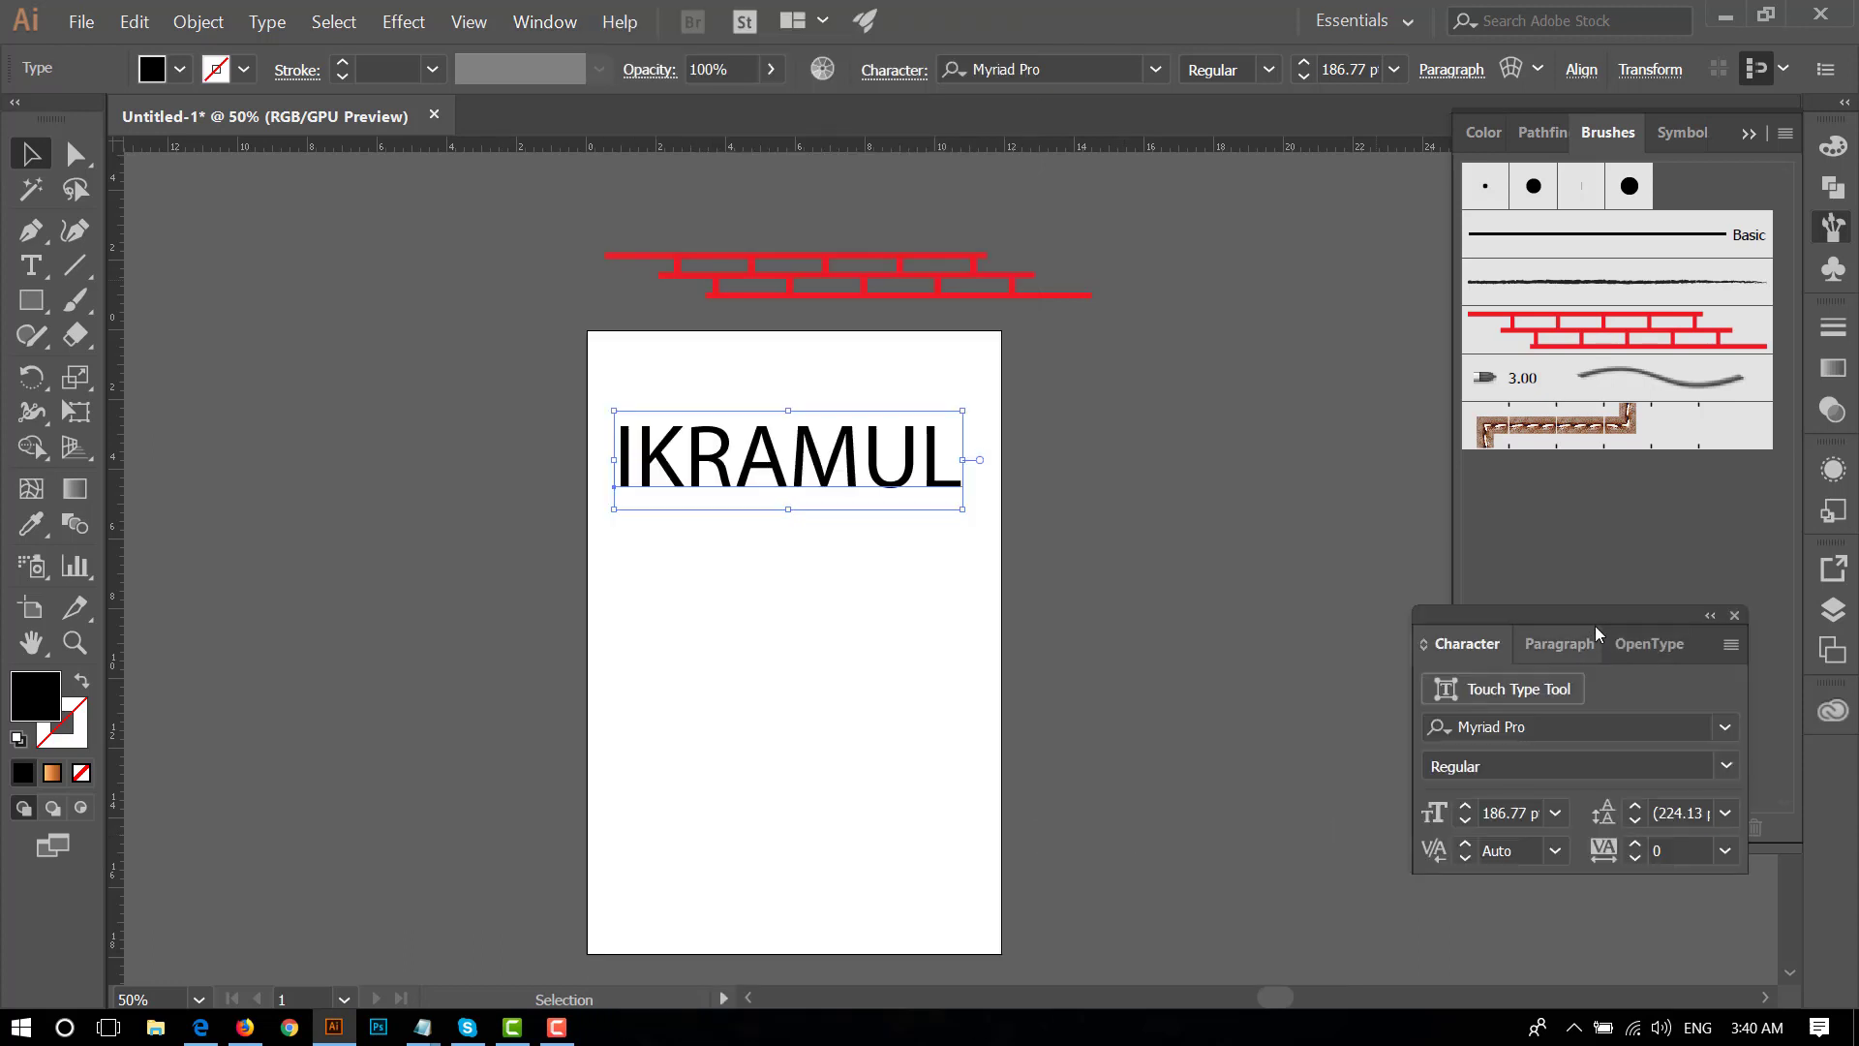
drag(1595, 626, 1331, 259)
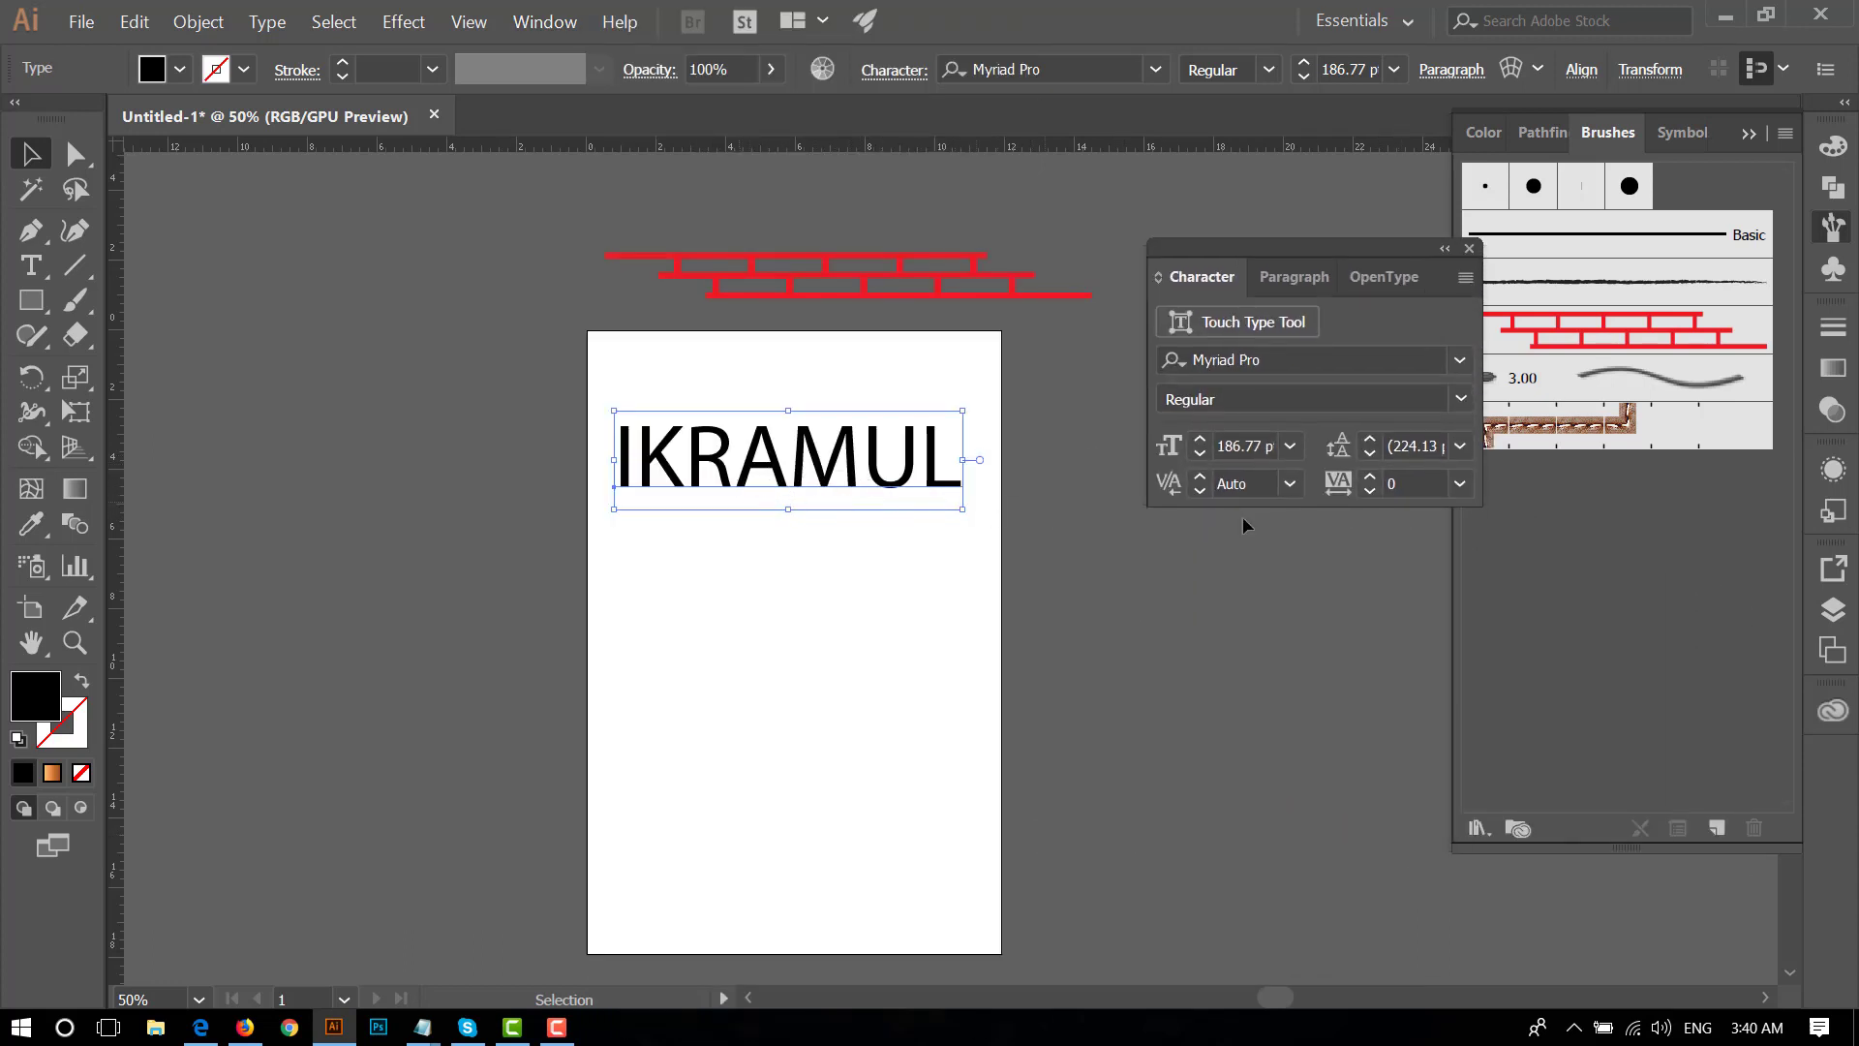
click(1371, 474)
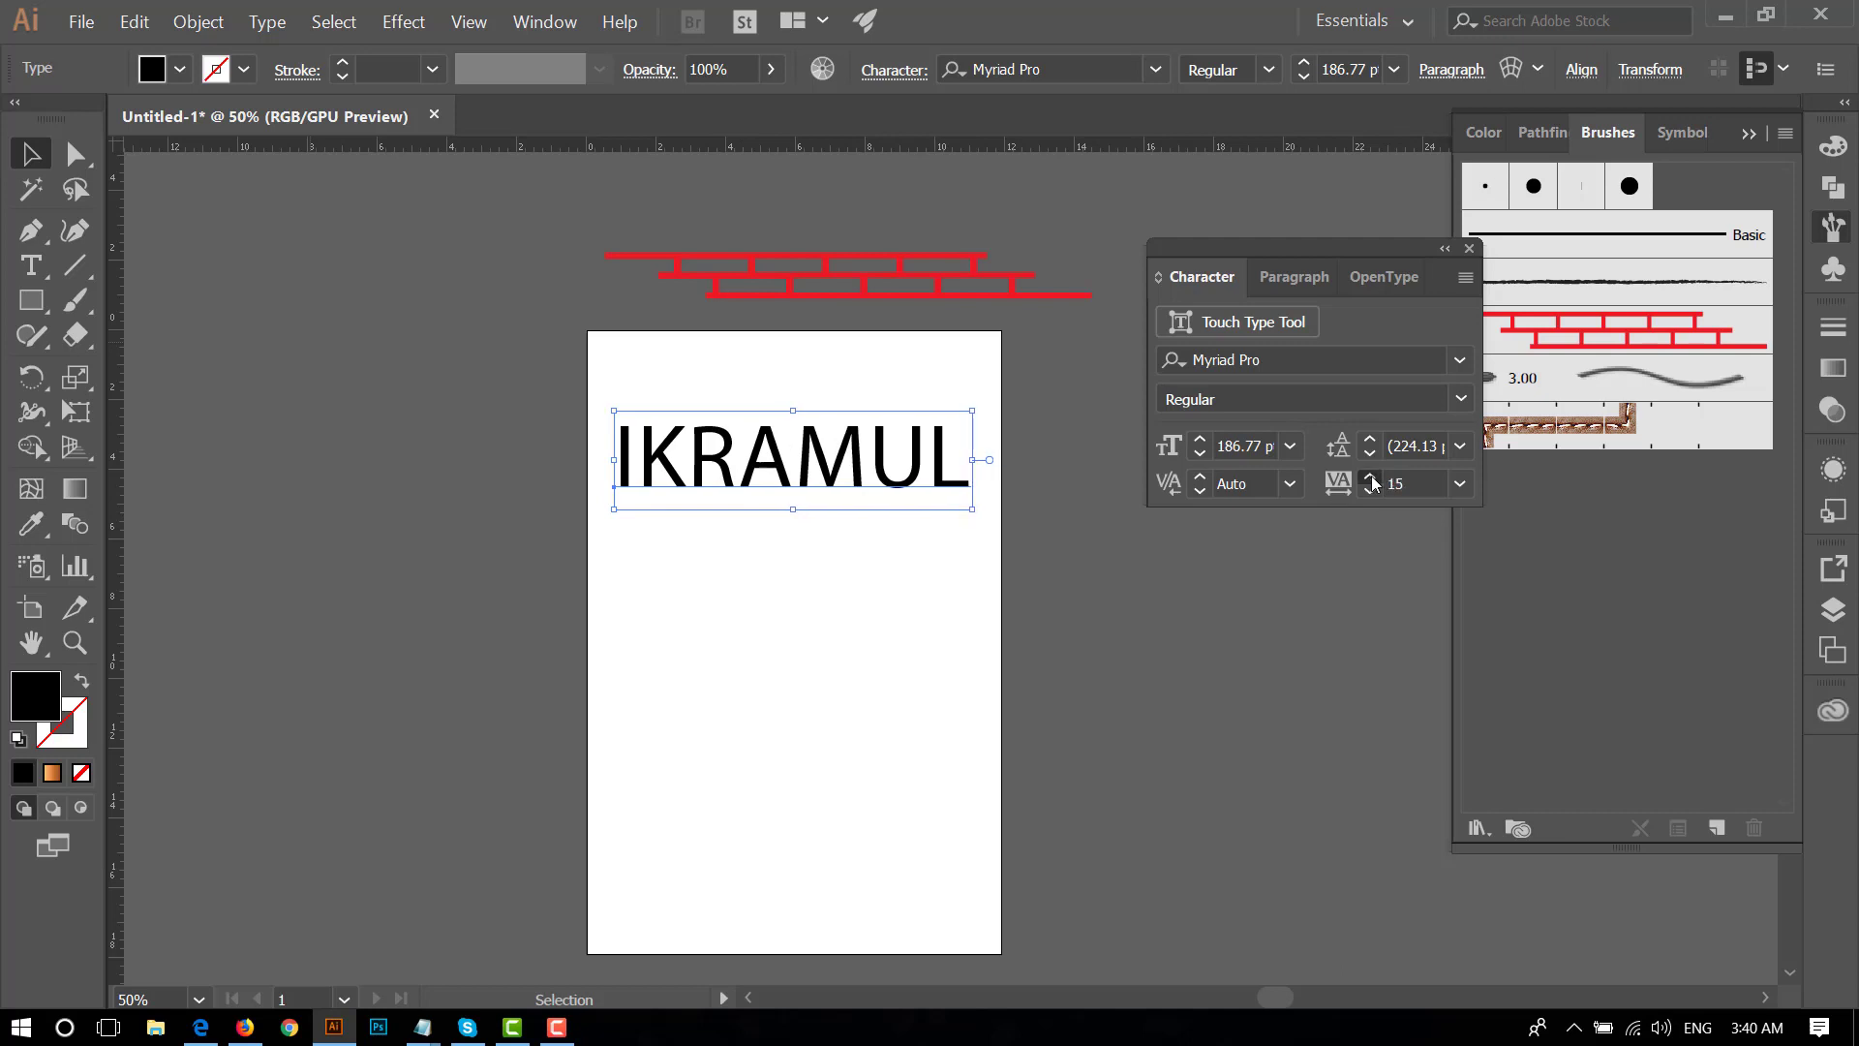
drag(1373, 474, 1431, 473)
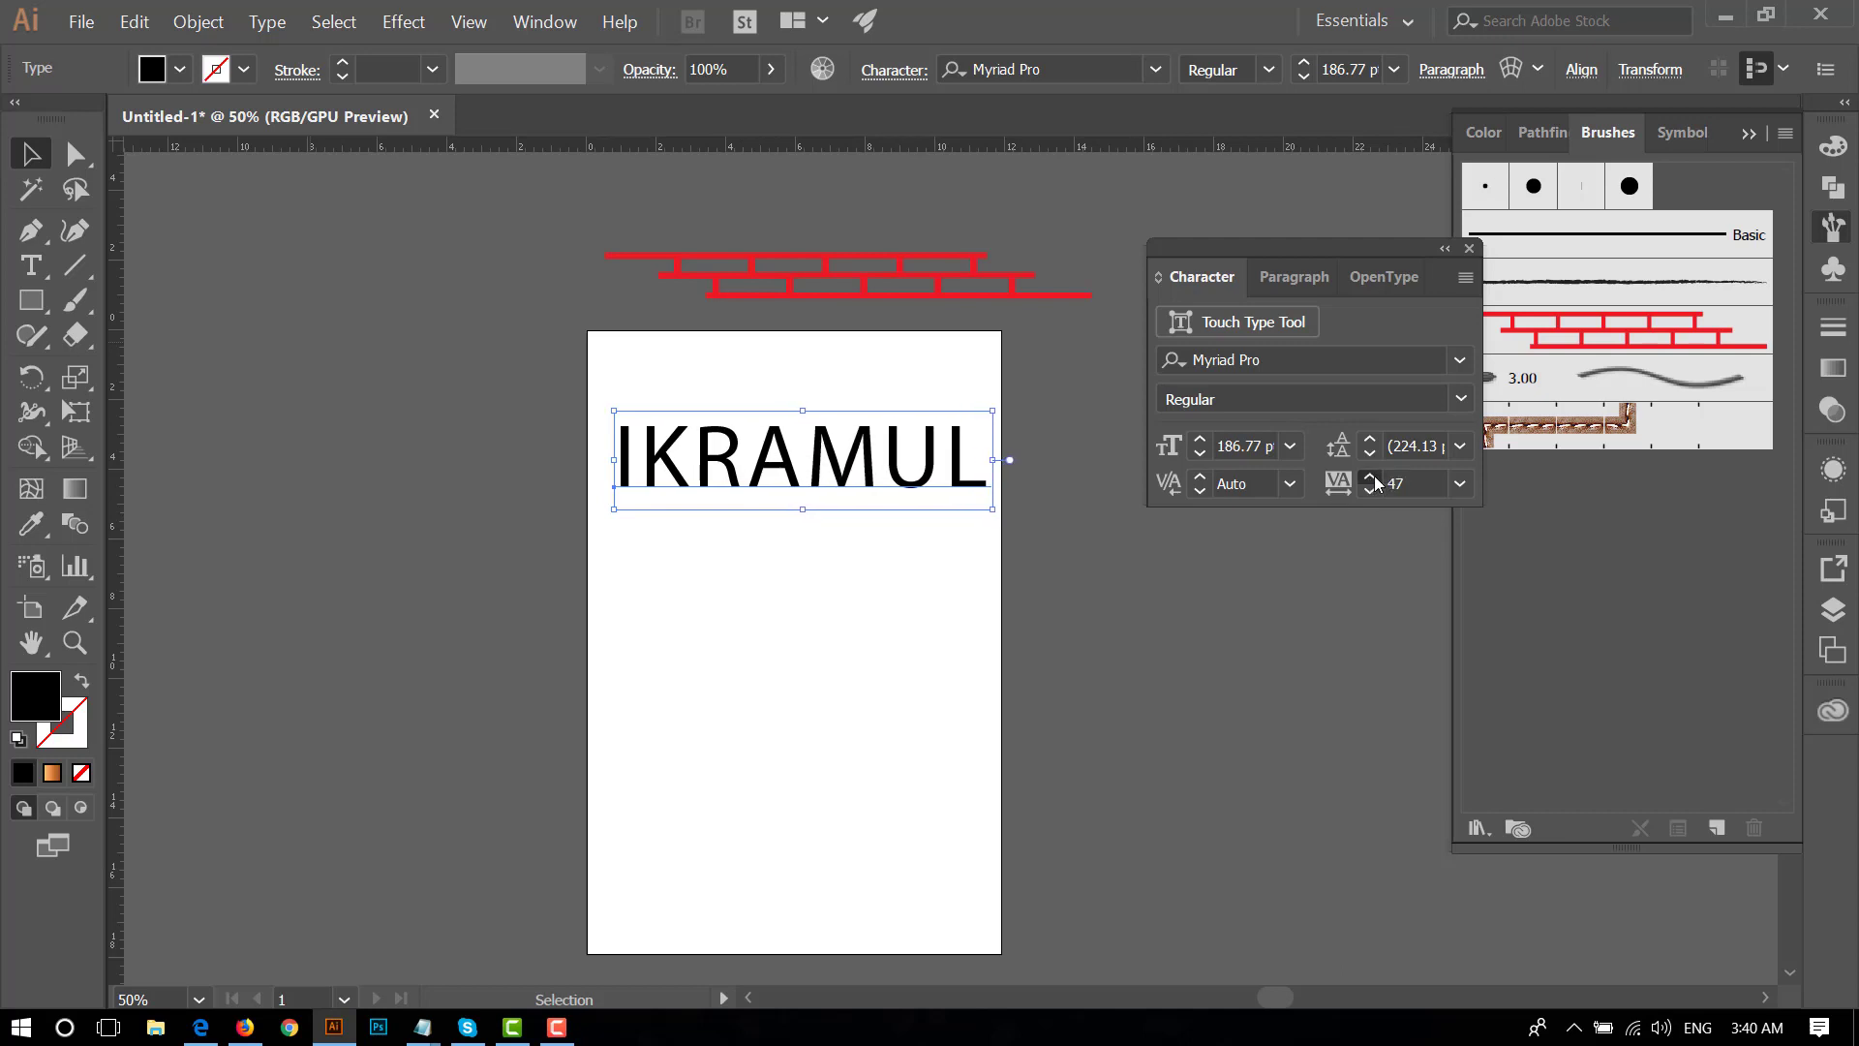
click(1431, 472)
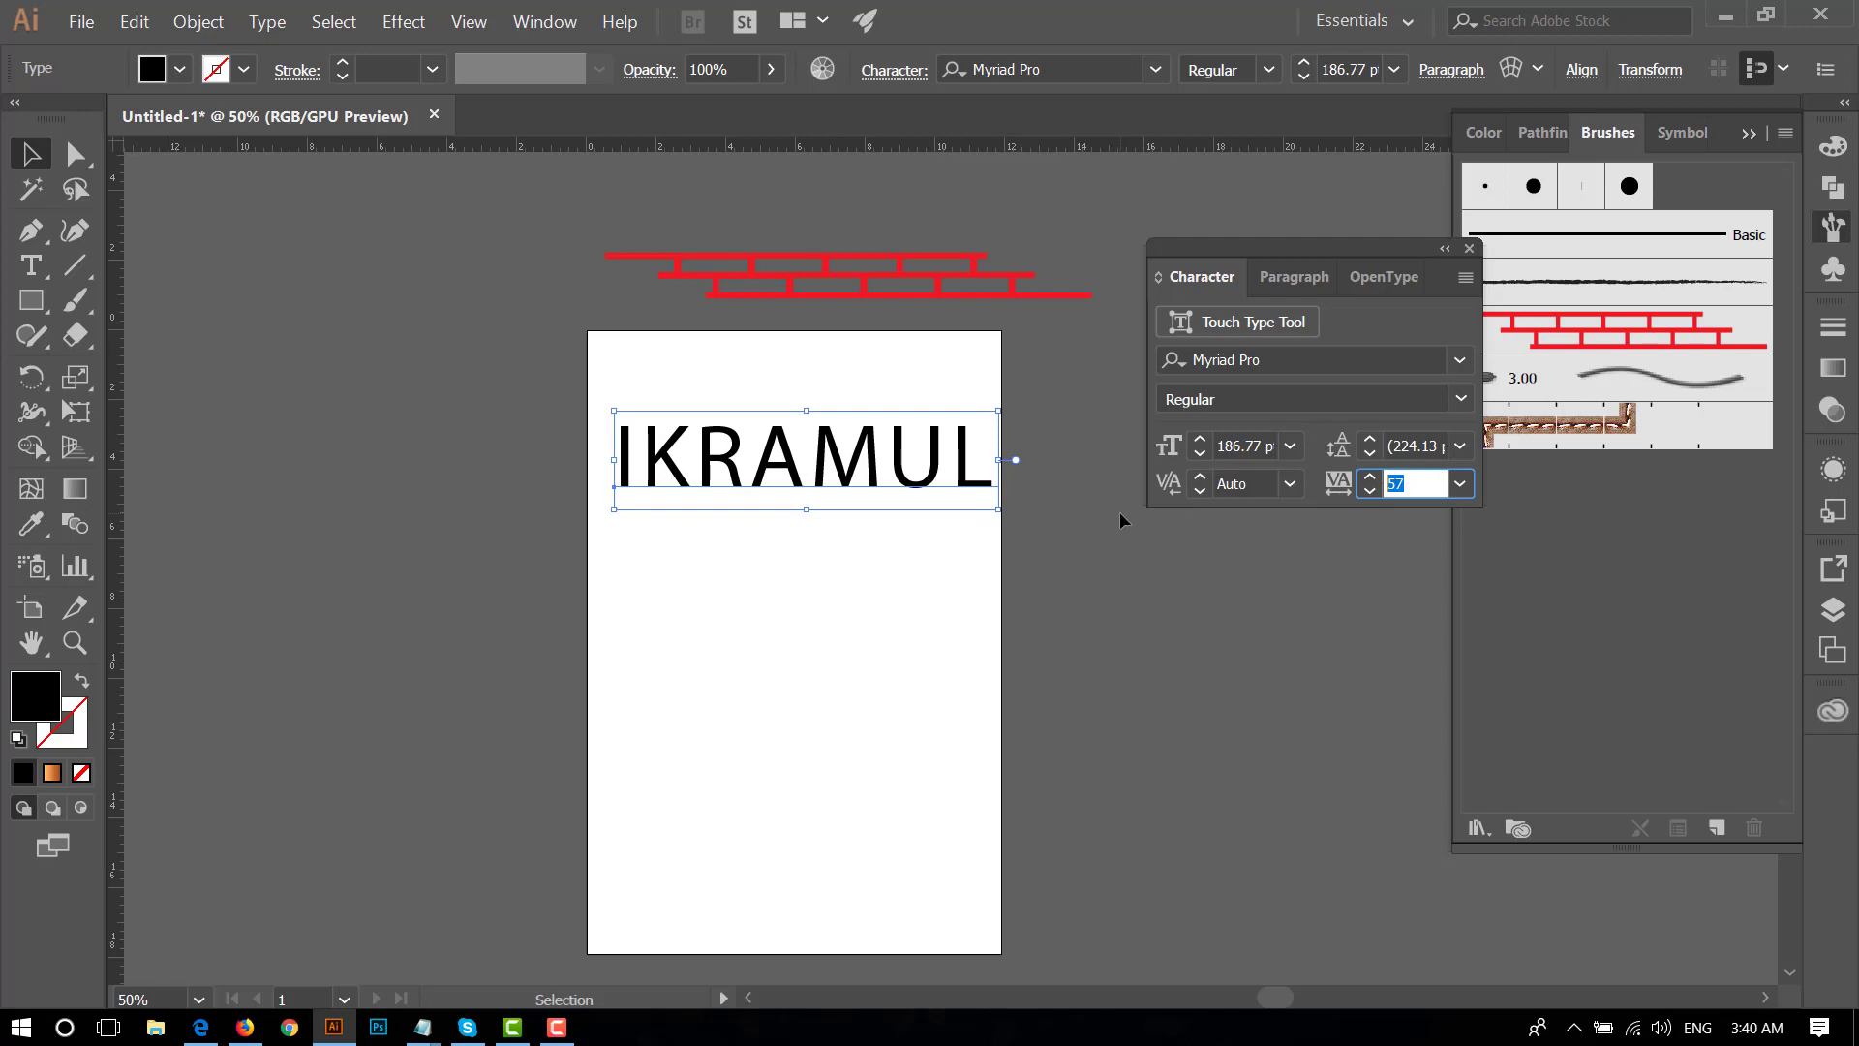
text(300)
key(Return)
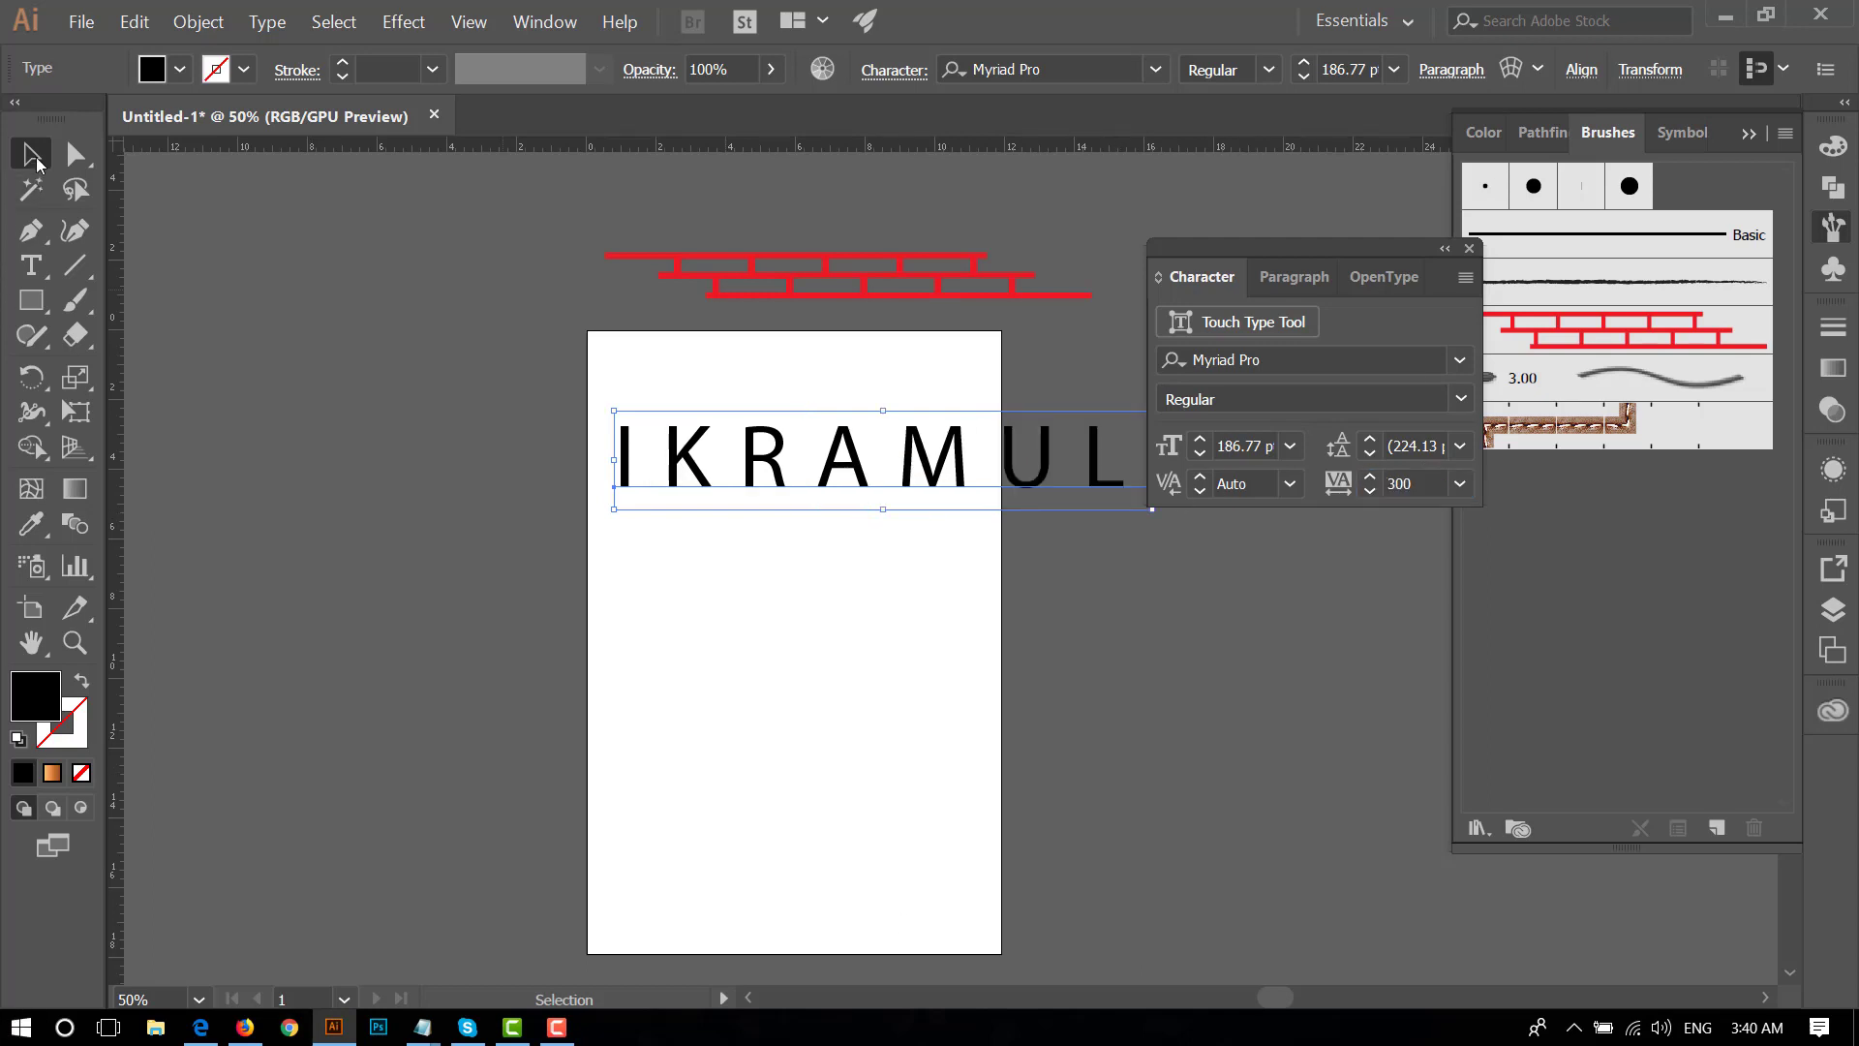
- Convert IKRAMUL to outlines, remove its fill and give it a dark red stroke
mouse_move(843, 496)
mouse_down()
mouse_move(665, 487)
mouse_move(842, 478)
mouse_up()
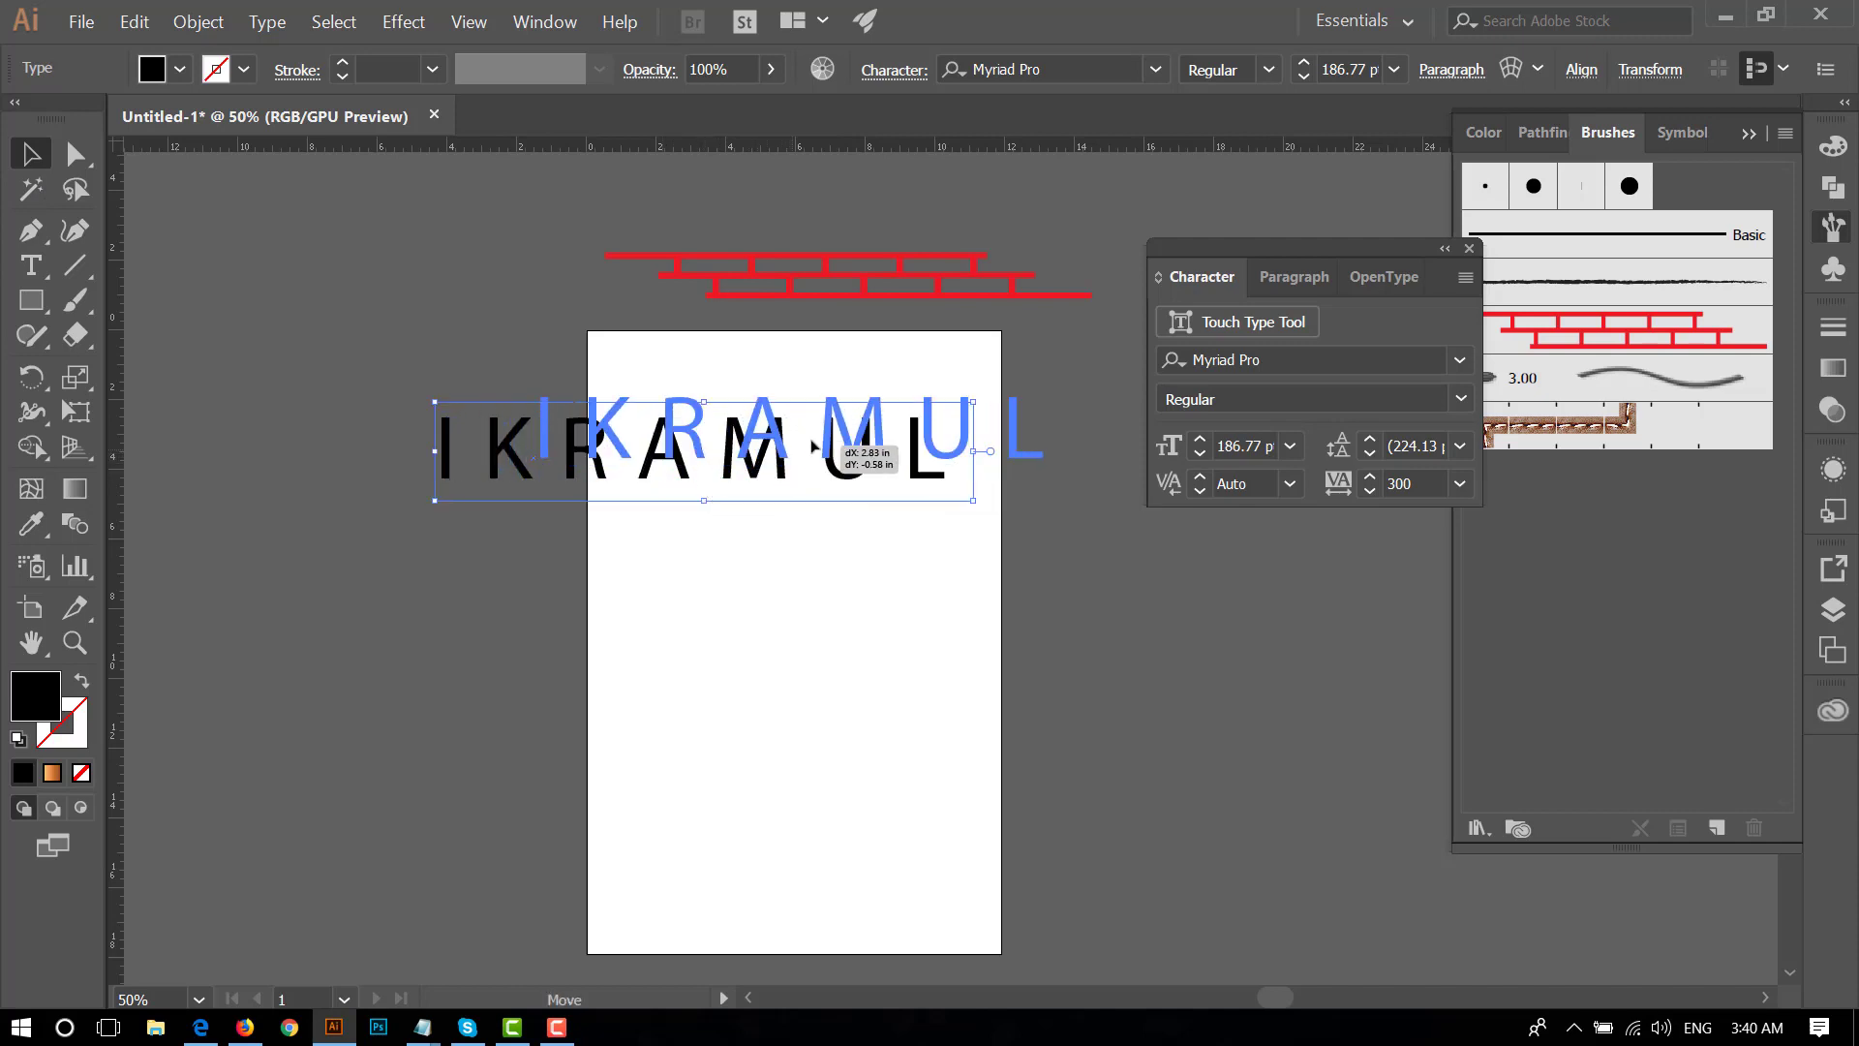
right_click(855, 416)
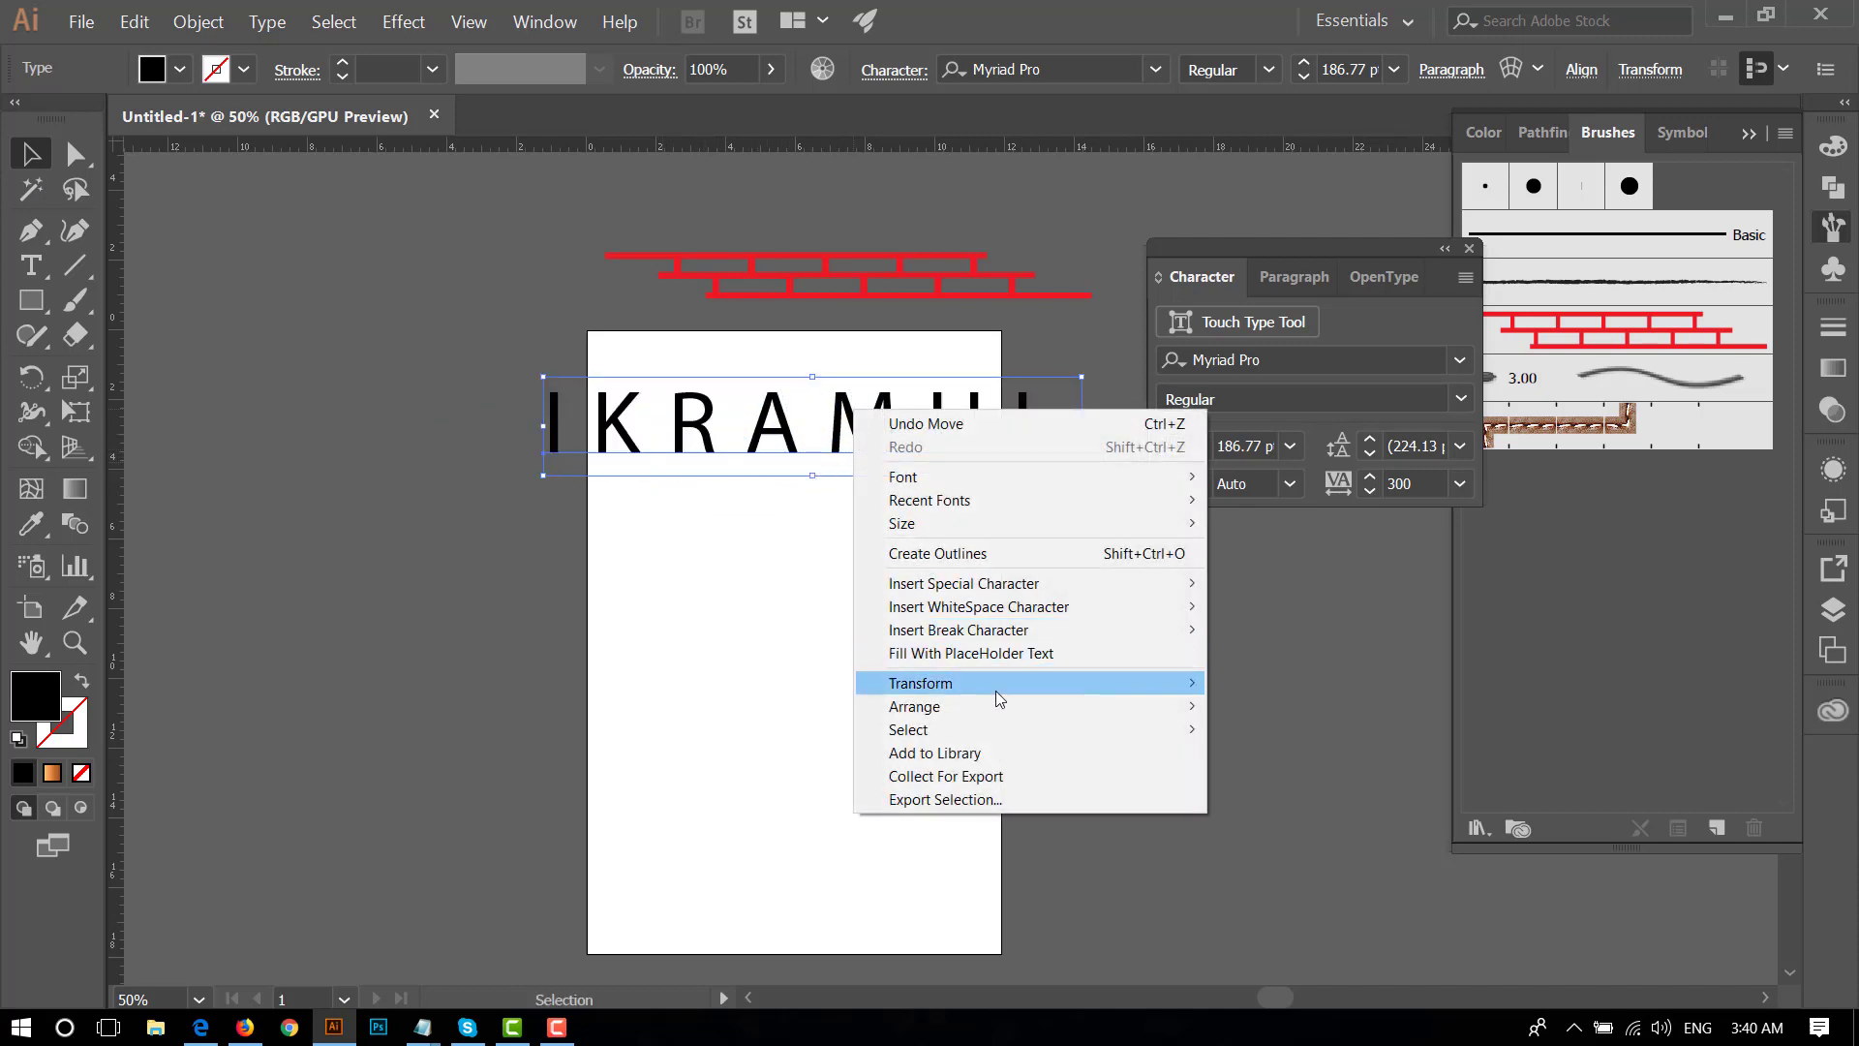
click(958, 553)
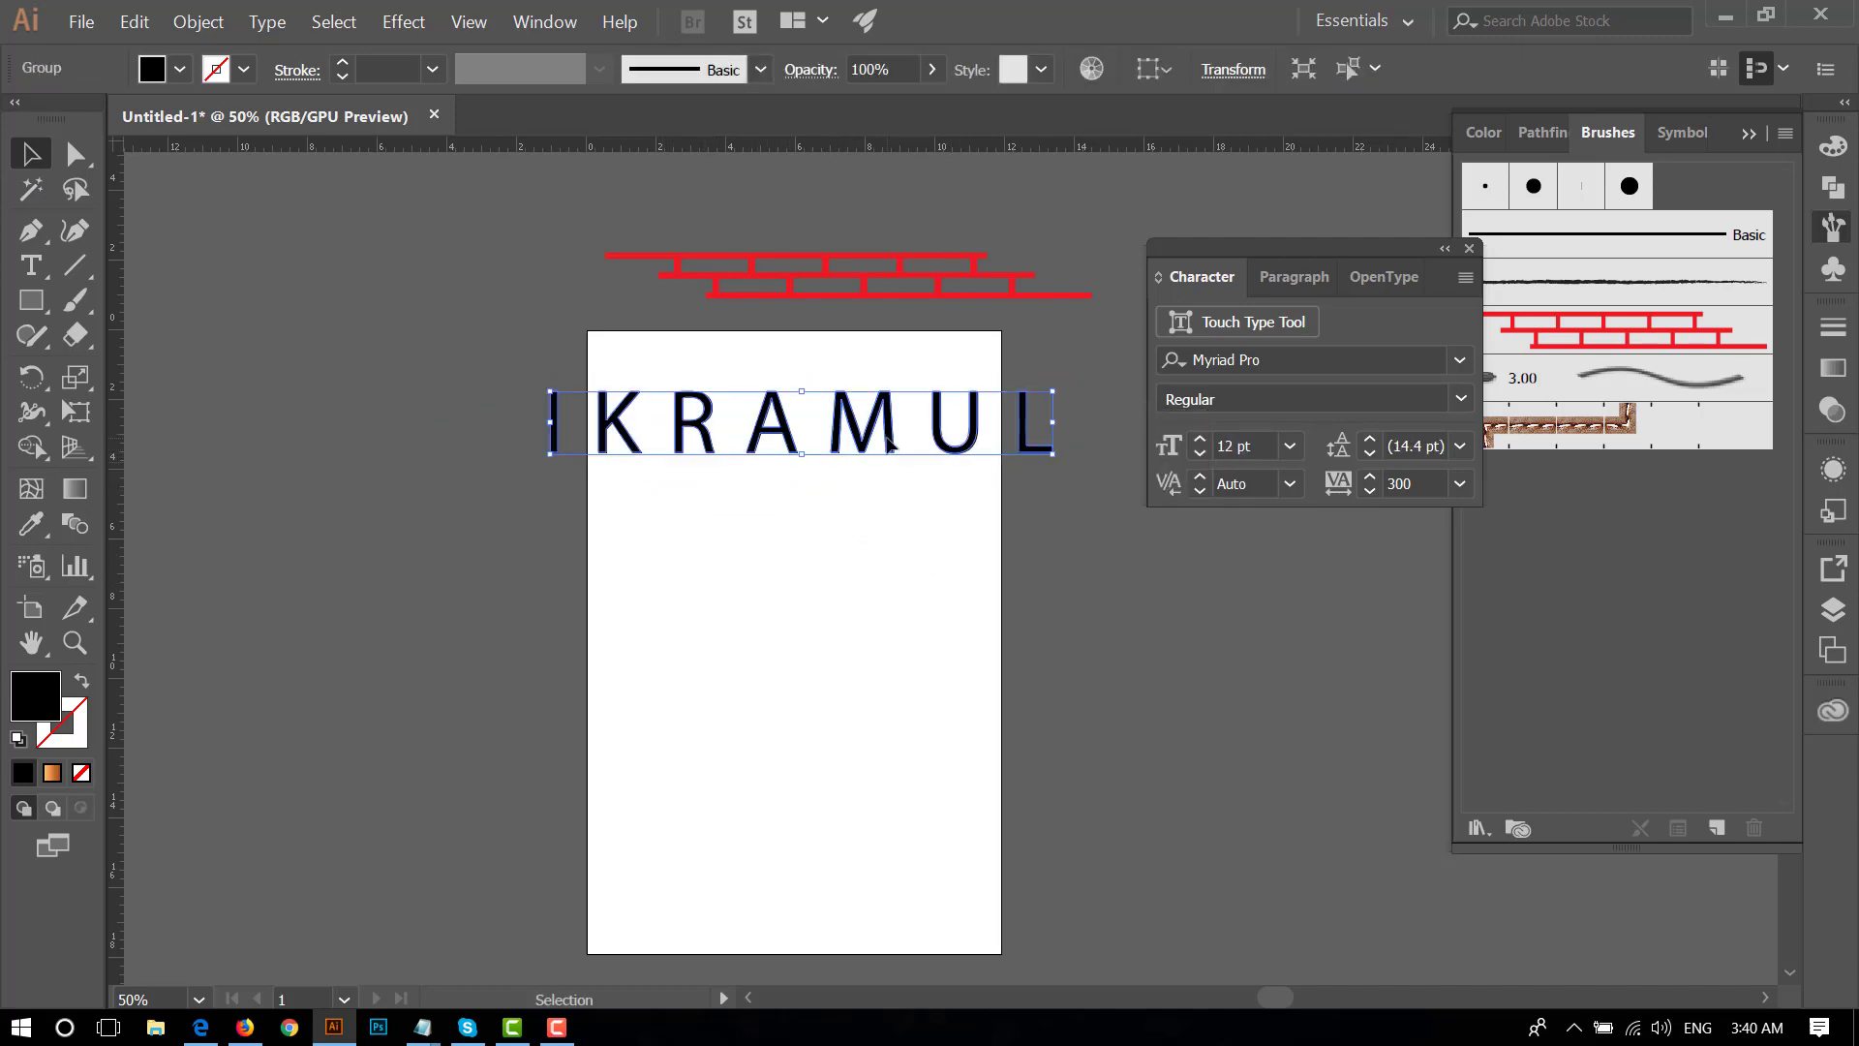
drag(1377, 248, 1400, 324)
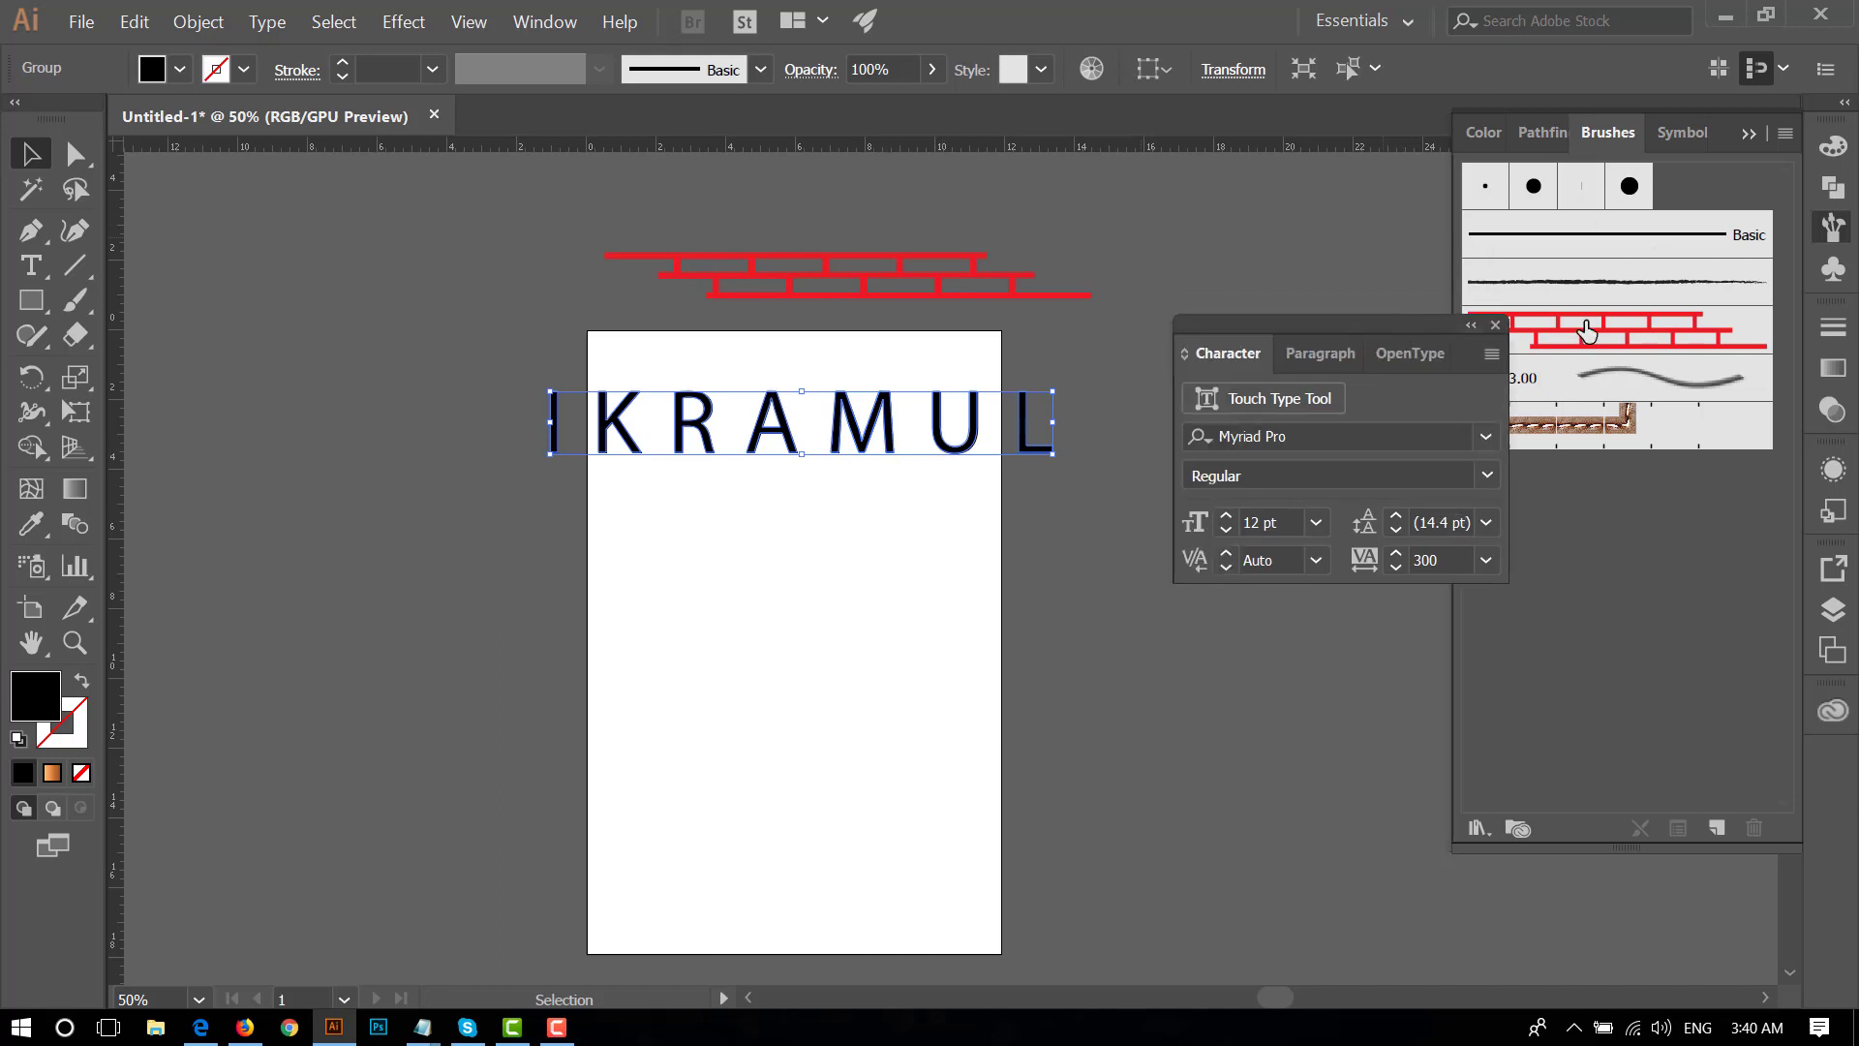
click(1483, 131)
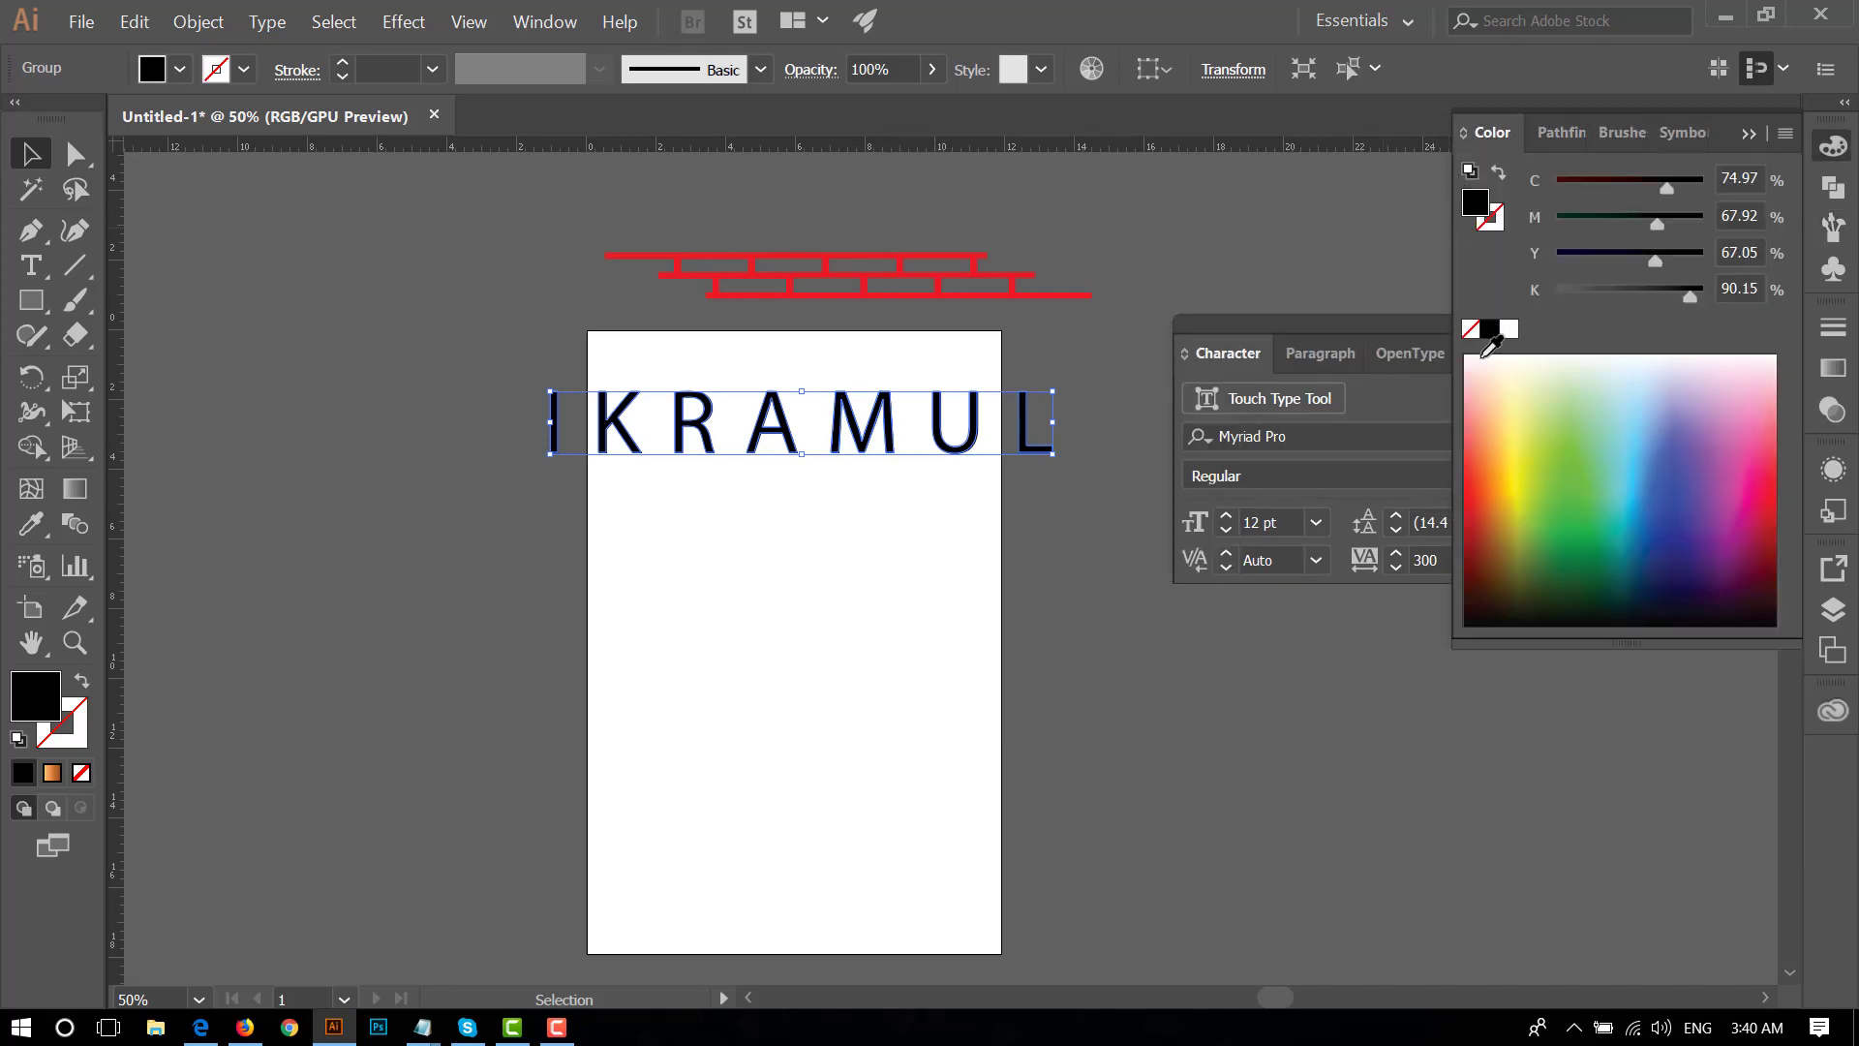
click(1471, 328)
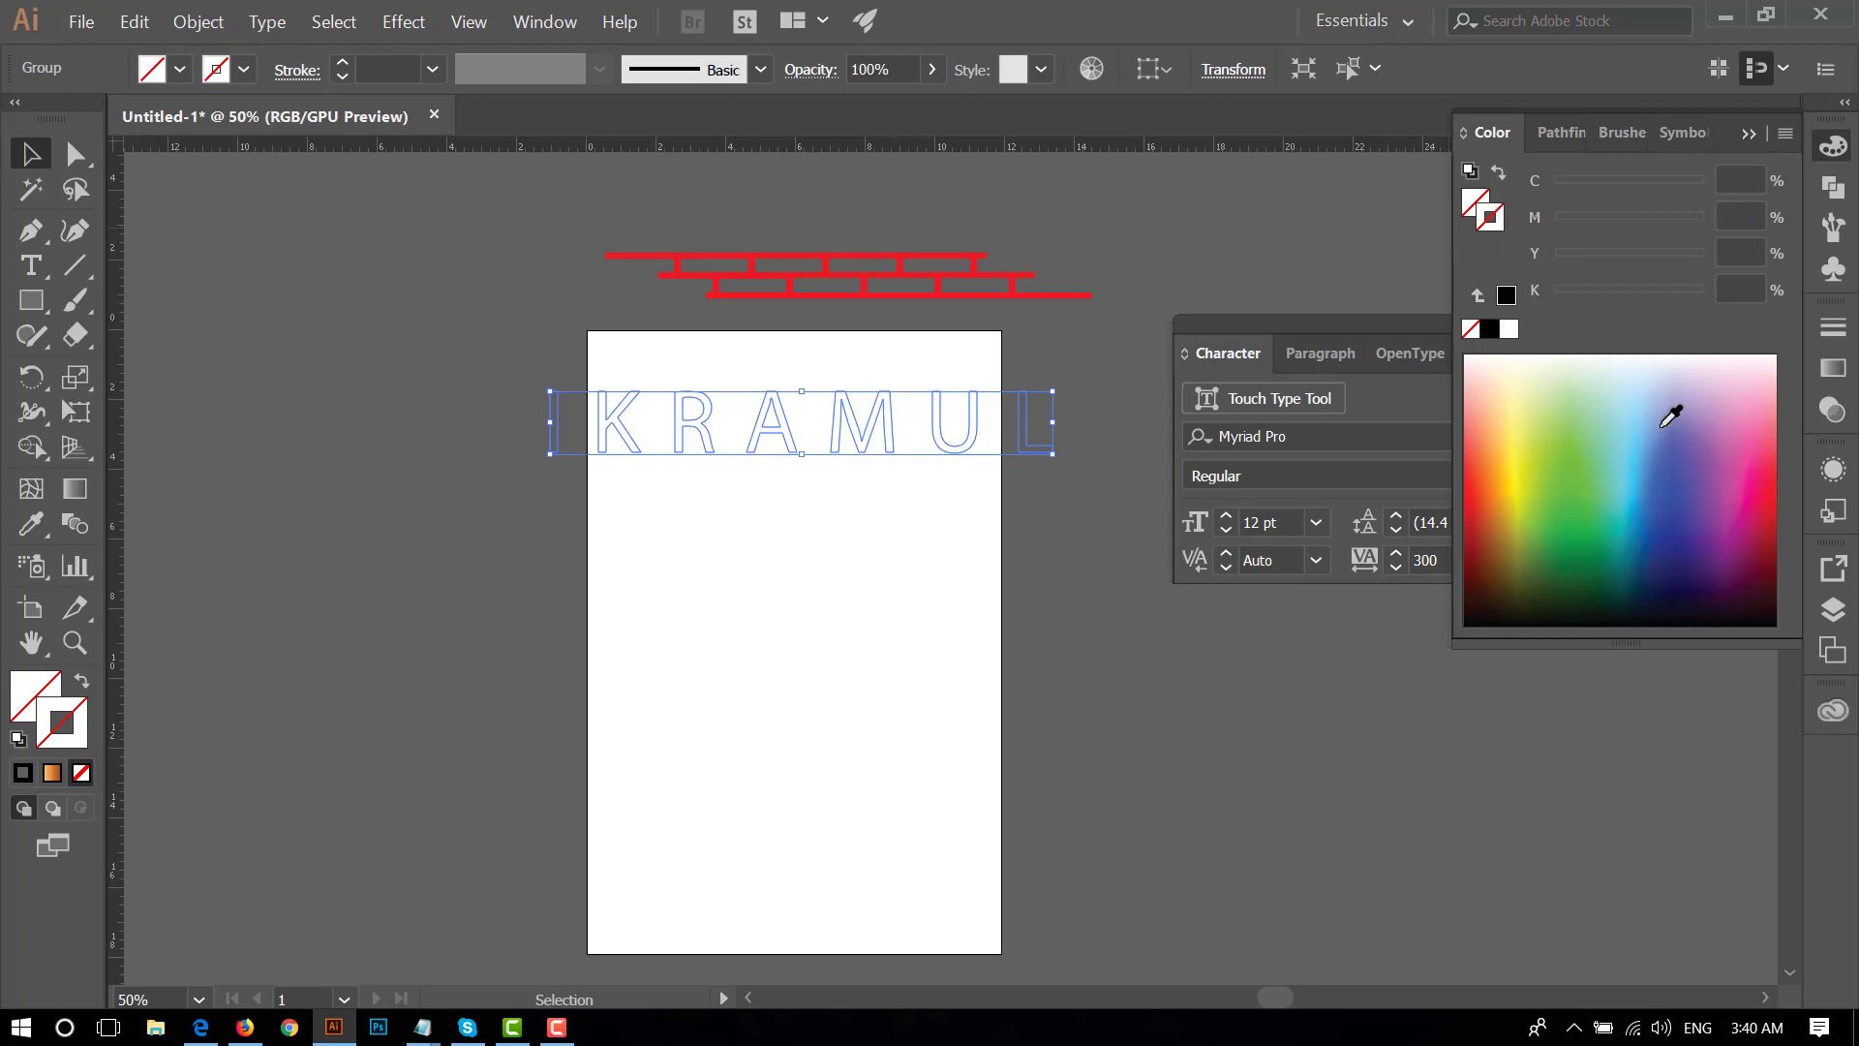
click(1770, 529)
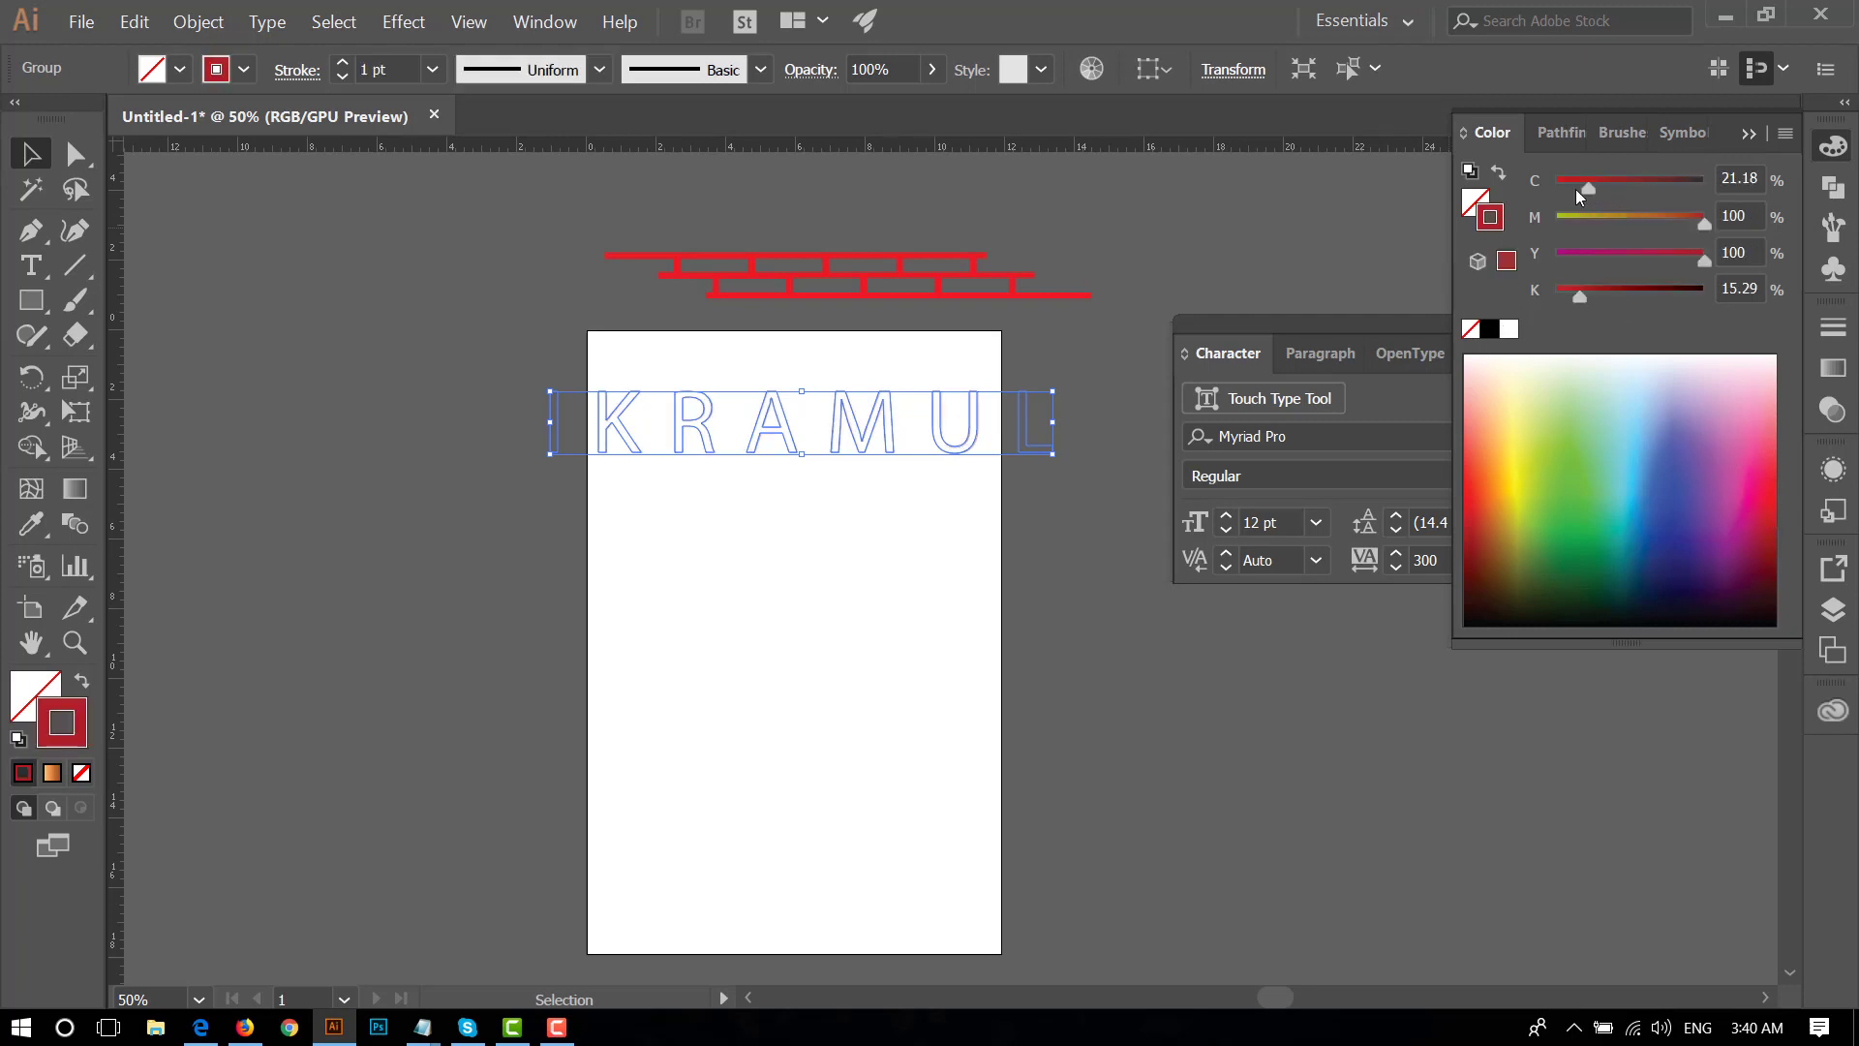
- Brighten the lettering's stroke to pure red by setting K to 0
drag(1566, 294, 1553, 294)
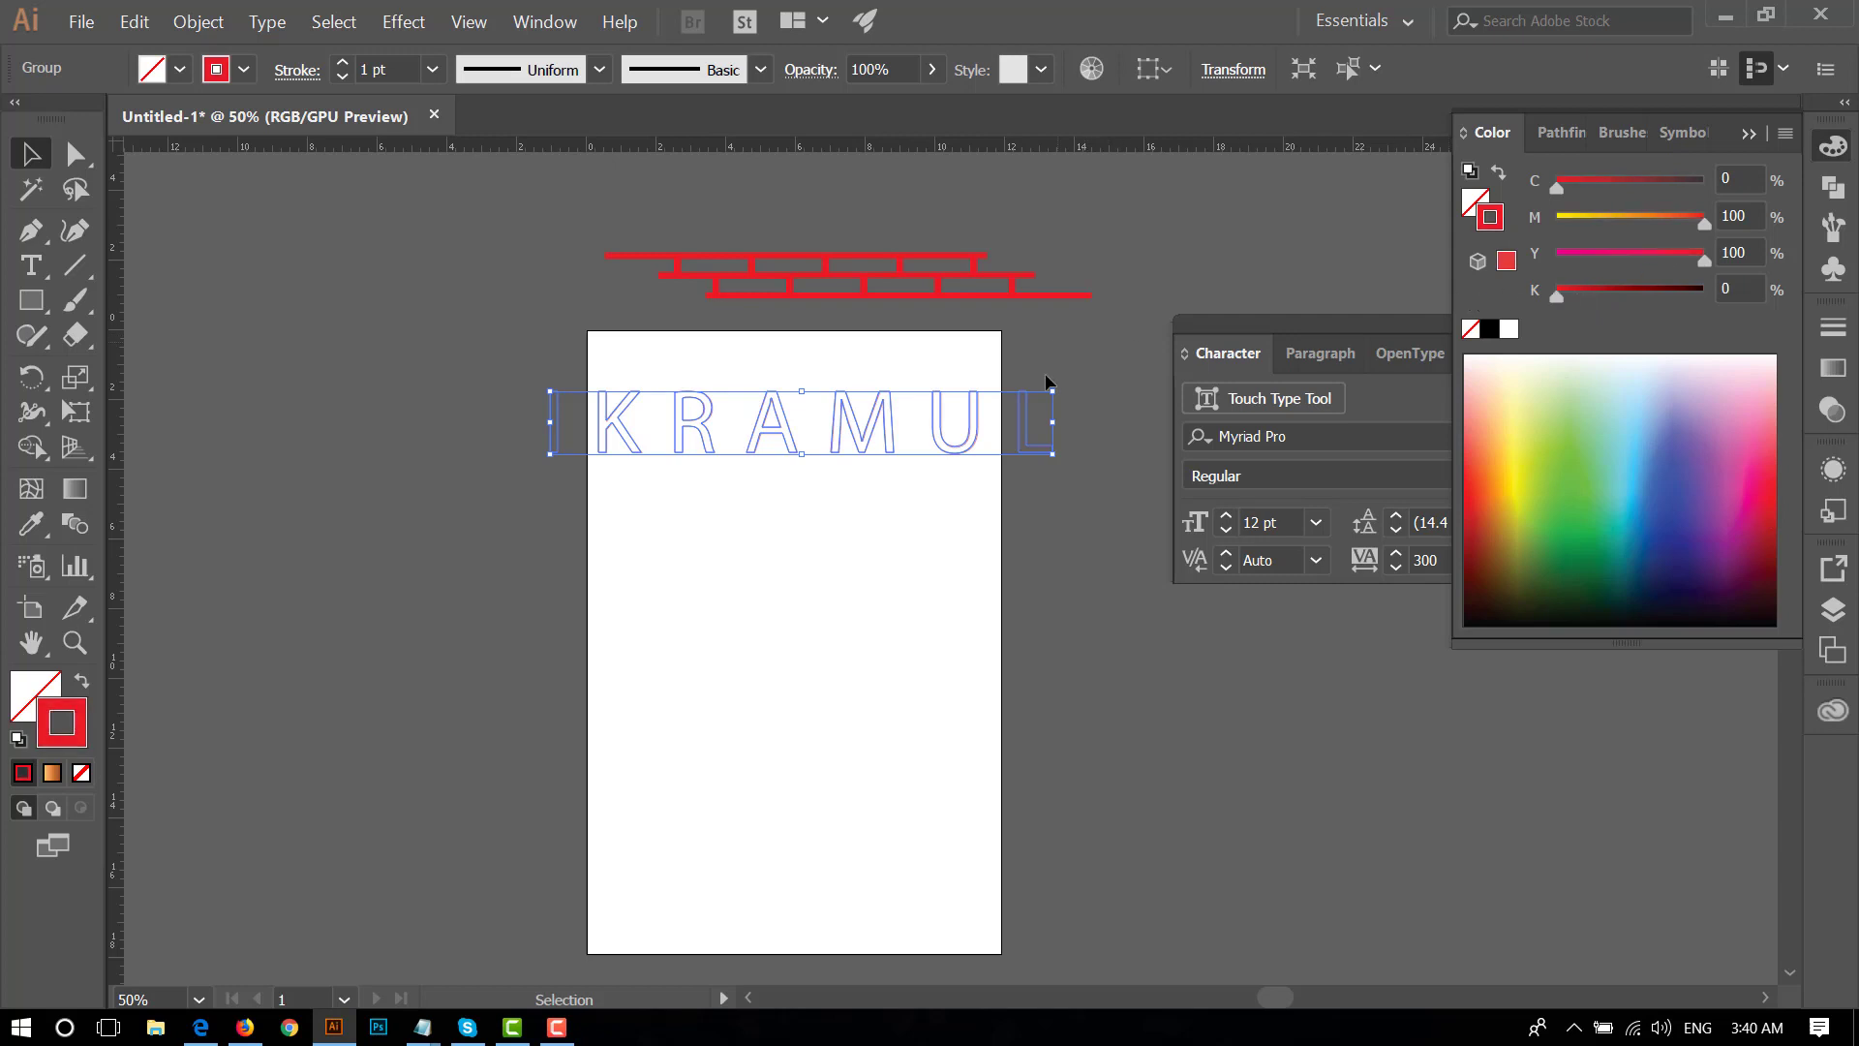
click(1100, 368)
click(622, 406)
- Apply the red brick brush to the letter outlines at a 0.25 pt stroke weight
click(1617, 128)
click(1833, 145)
click(1611, 136)
click(1614, 338)
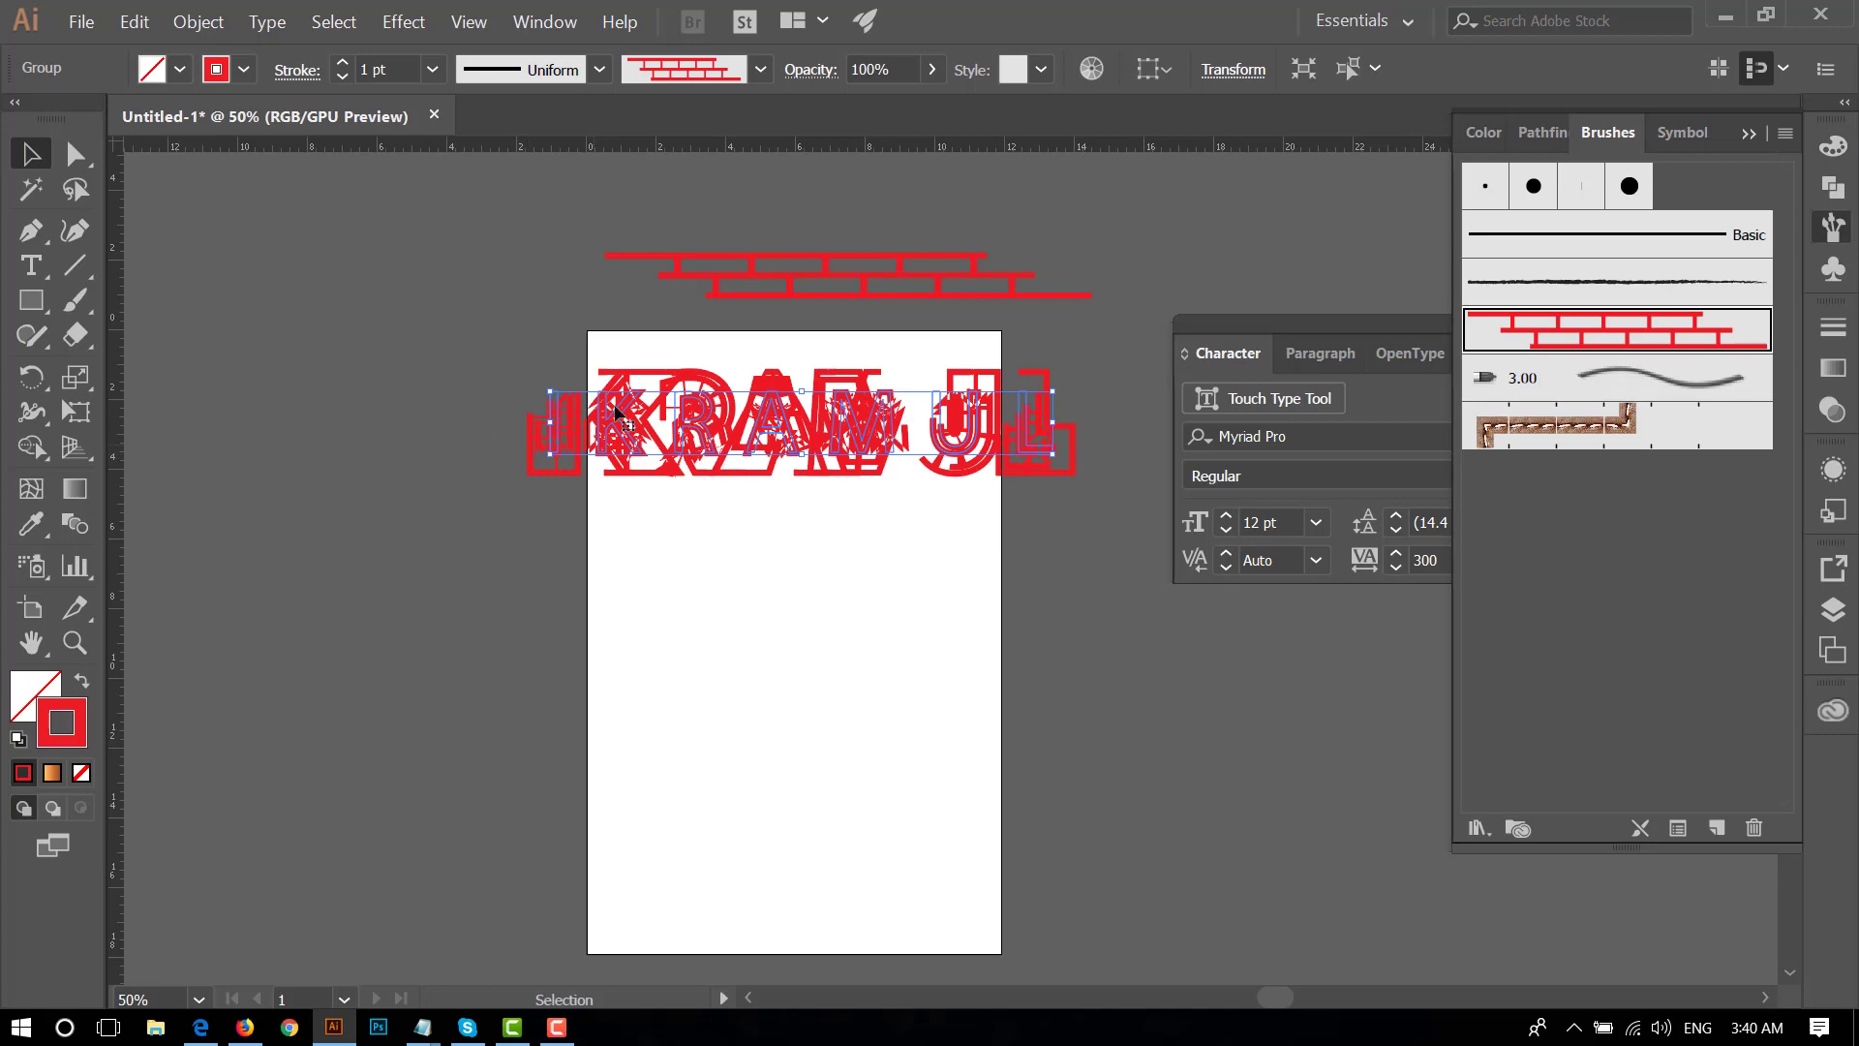
click(432, 69)
click(453, 104)
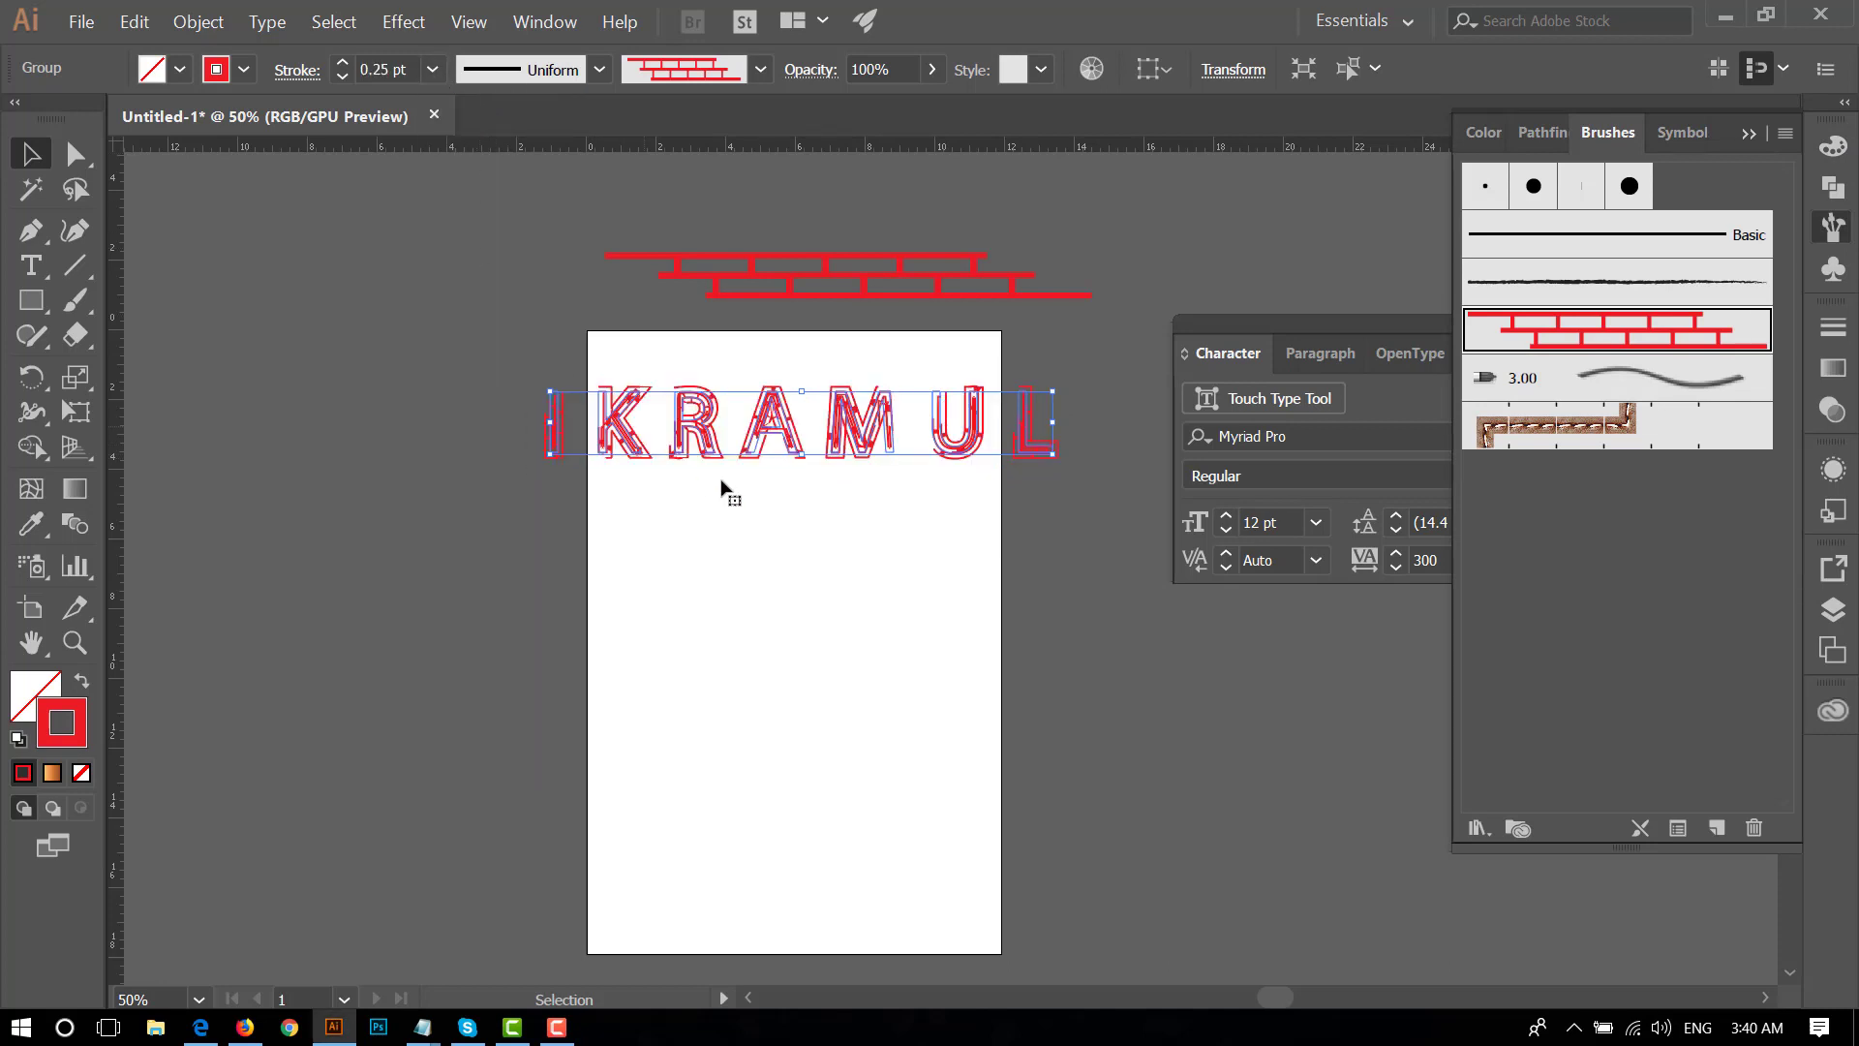
- Deselect the lettering and zoom in and out to inspect the brick strokes
click(808, 566)
key(ctrl+plus)
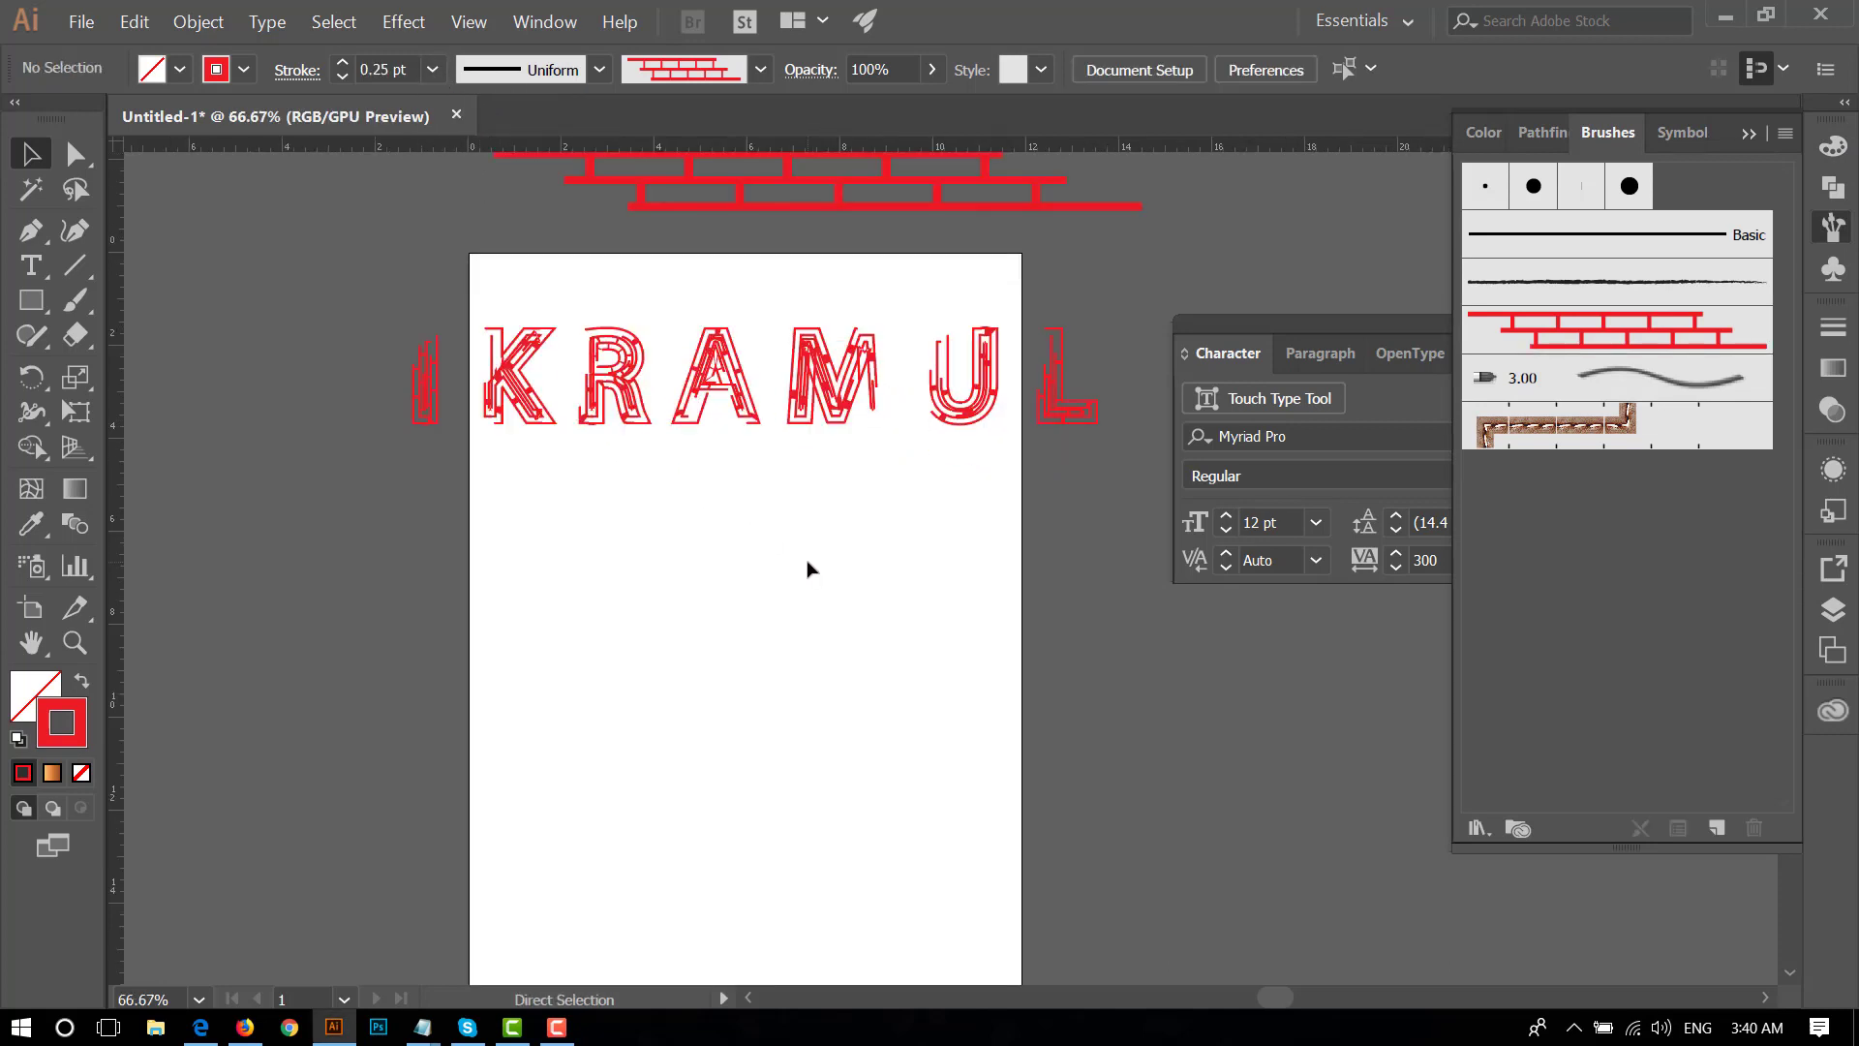
key(ctrl+plus)
drag(756, 498, 806, 571)
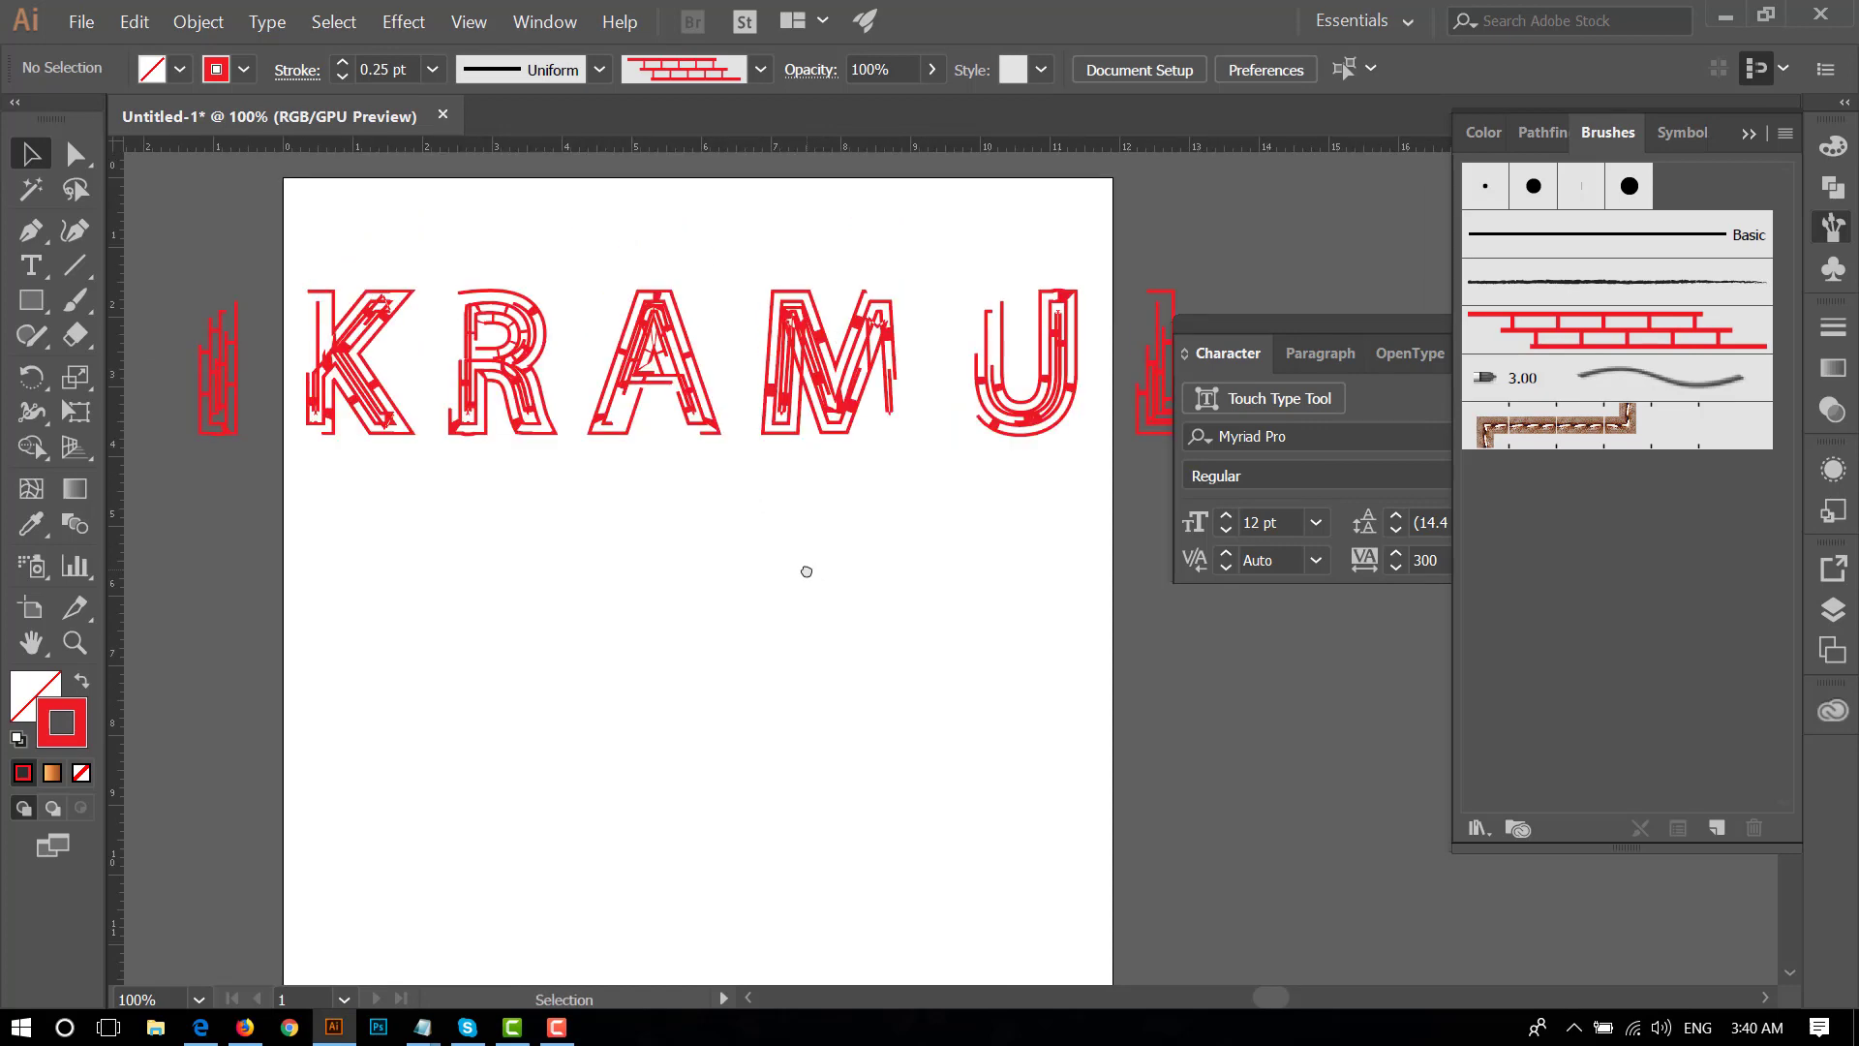
key(ctrl+minus)
scroll(917, 536, right, 2)
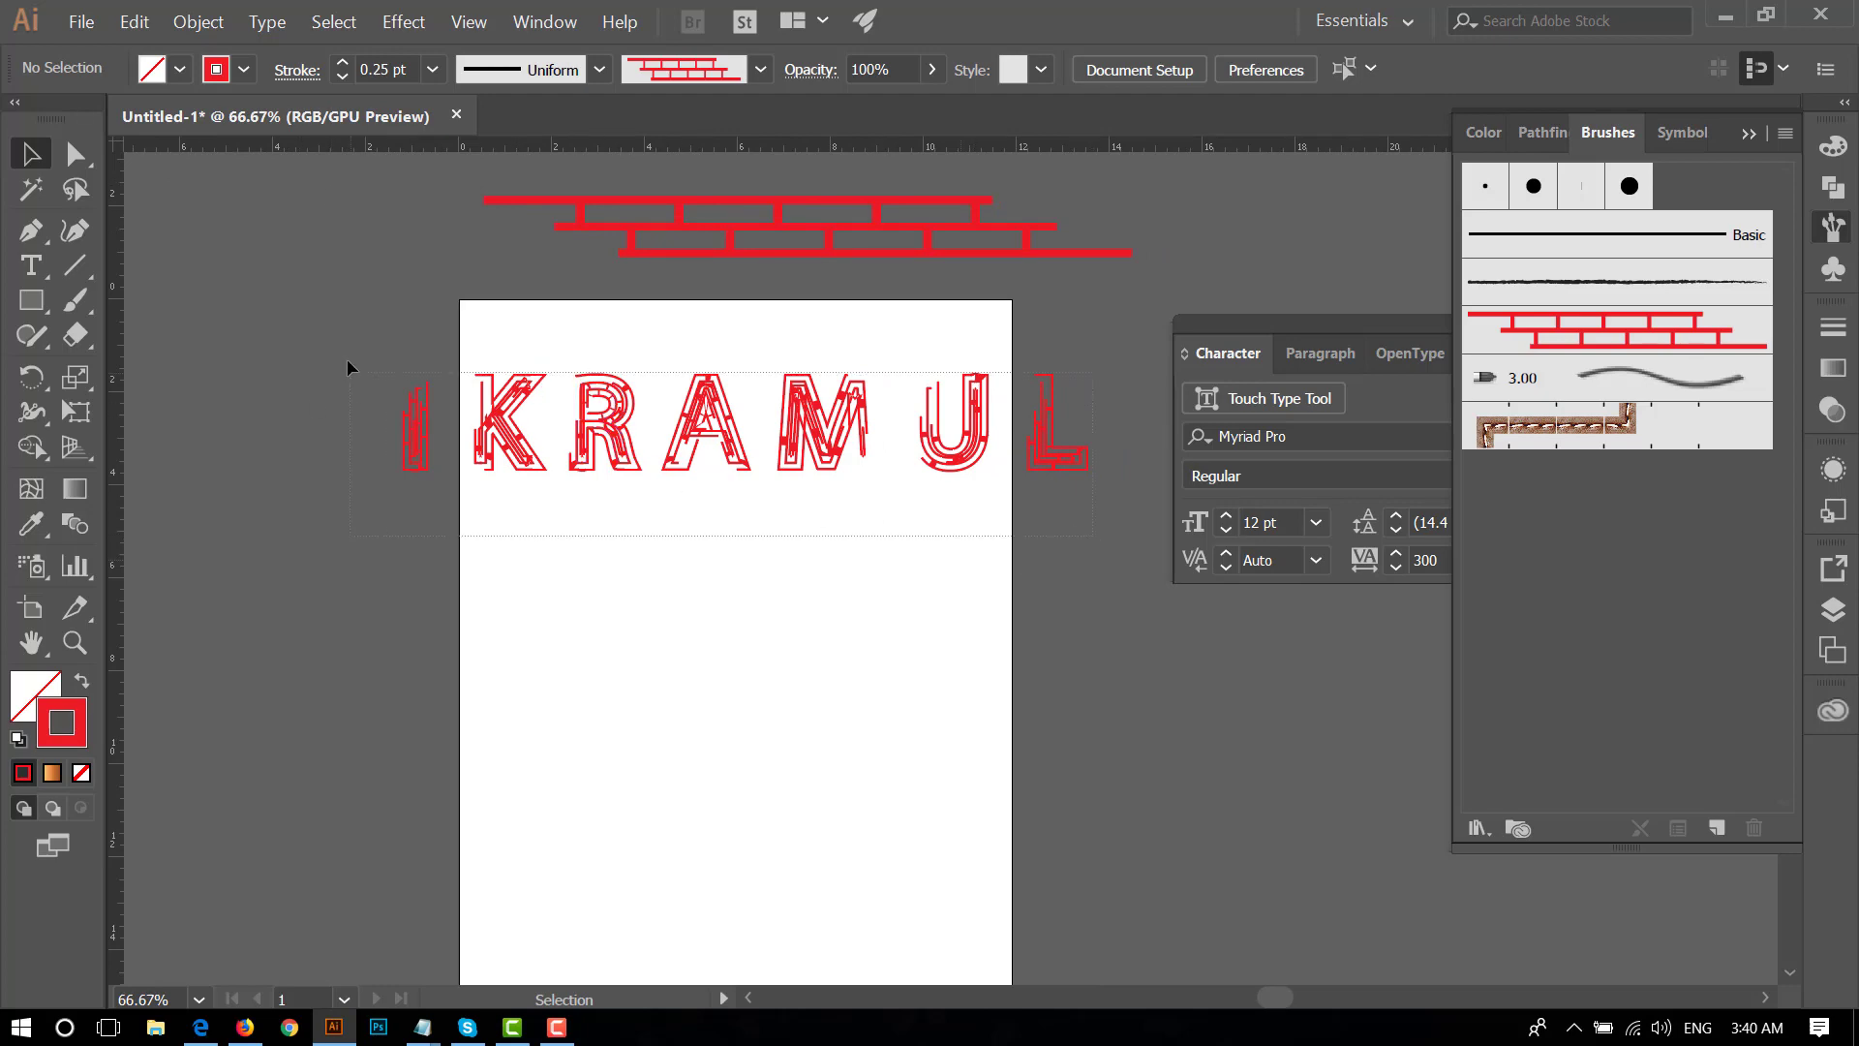
- Select the IKRAMUL lettering group and shrink it to about half size
mouse_move(349, 363)
mouse_down()
mouse_move(768, 544)
mouse_move(807, 616)
mouse_up()
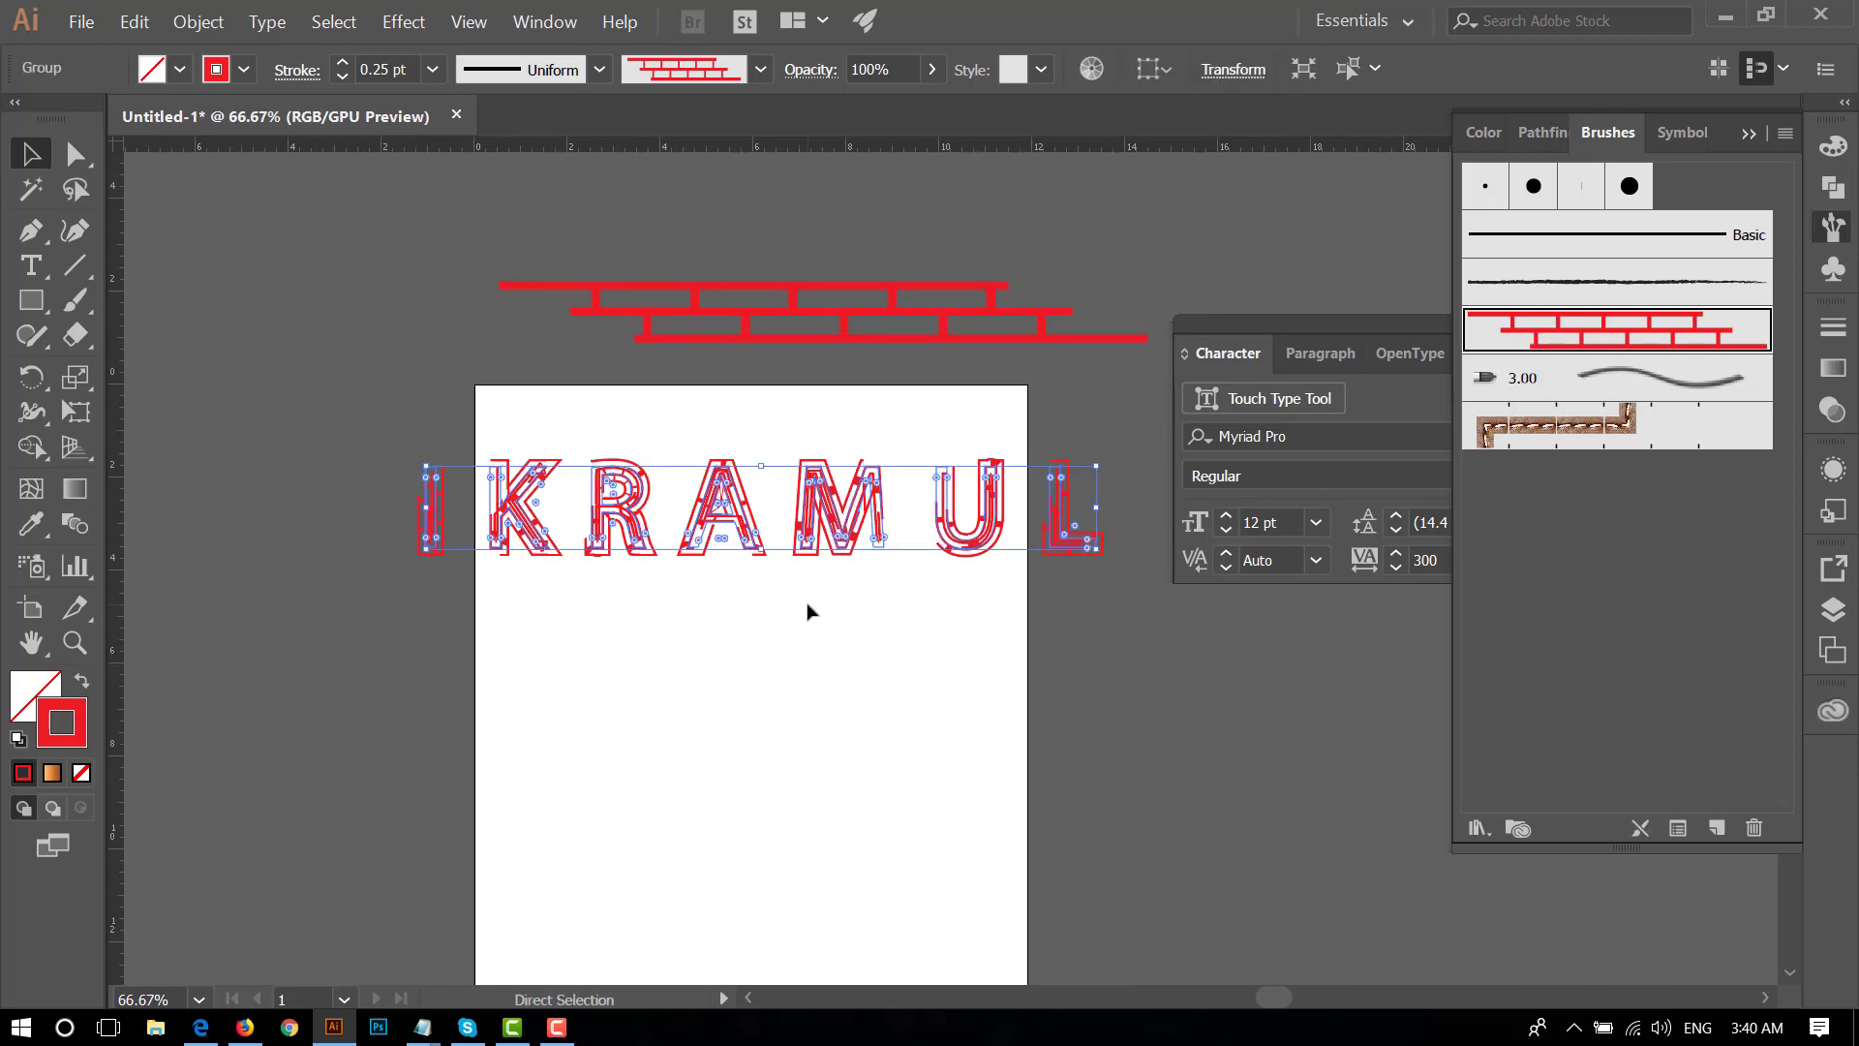
scroll(808, 614, up, 2)
scroll(813, 605, down, 1)
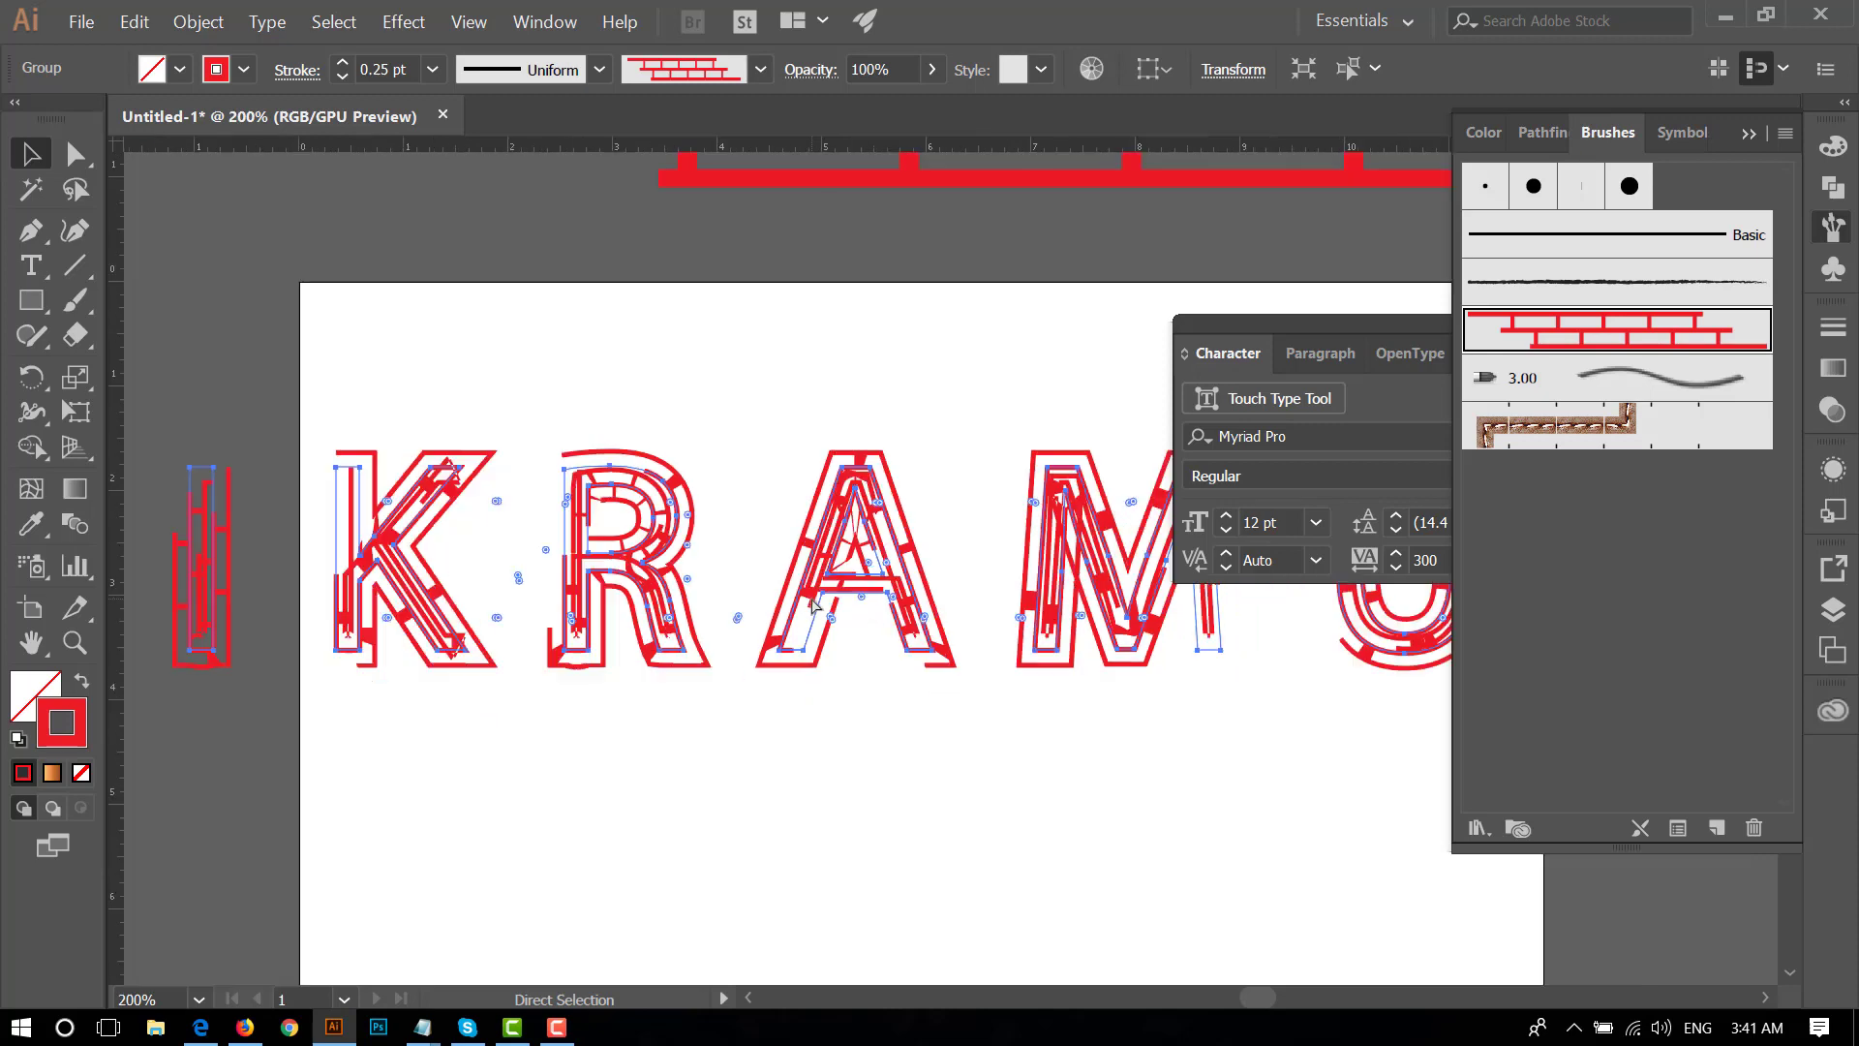
key(v)
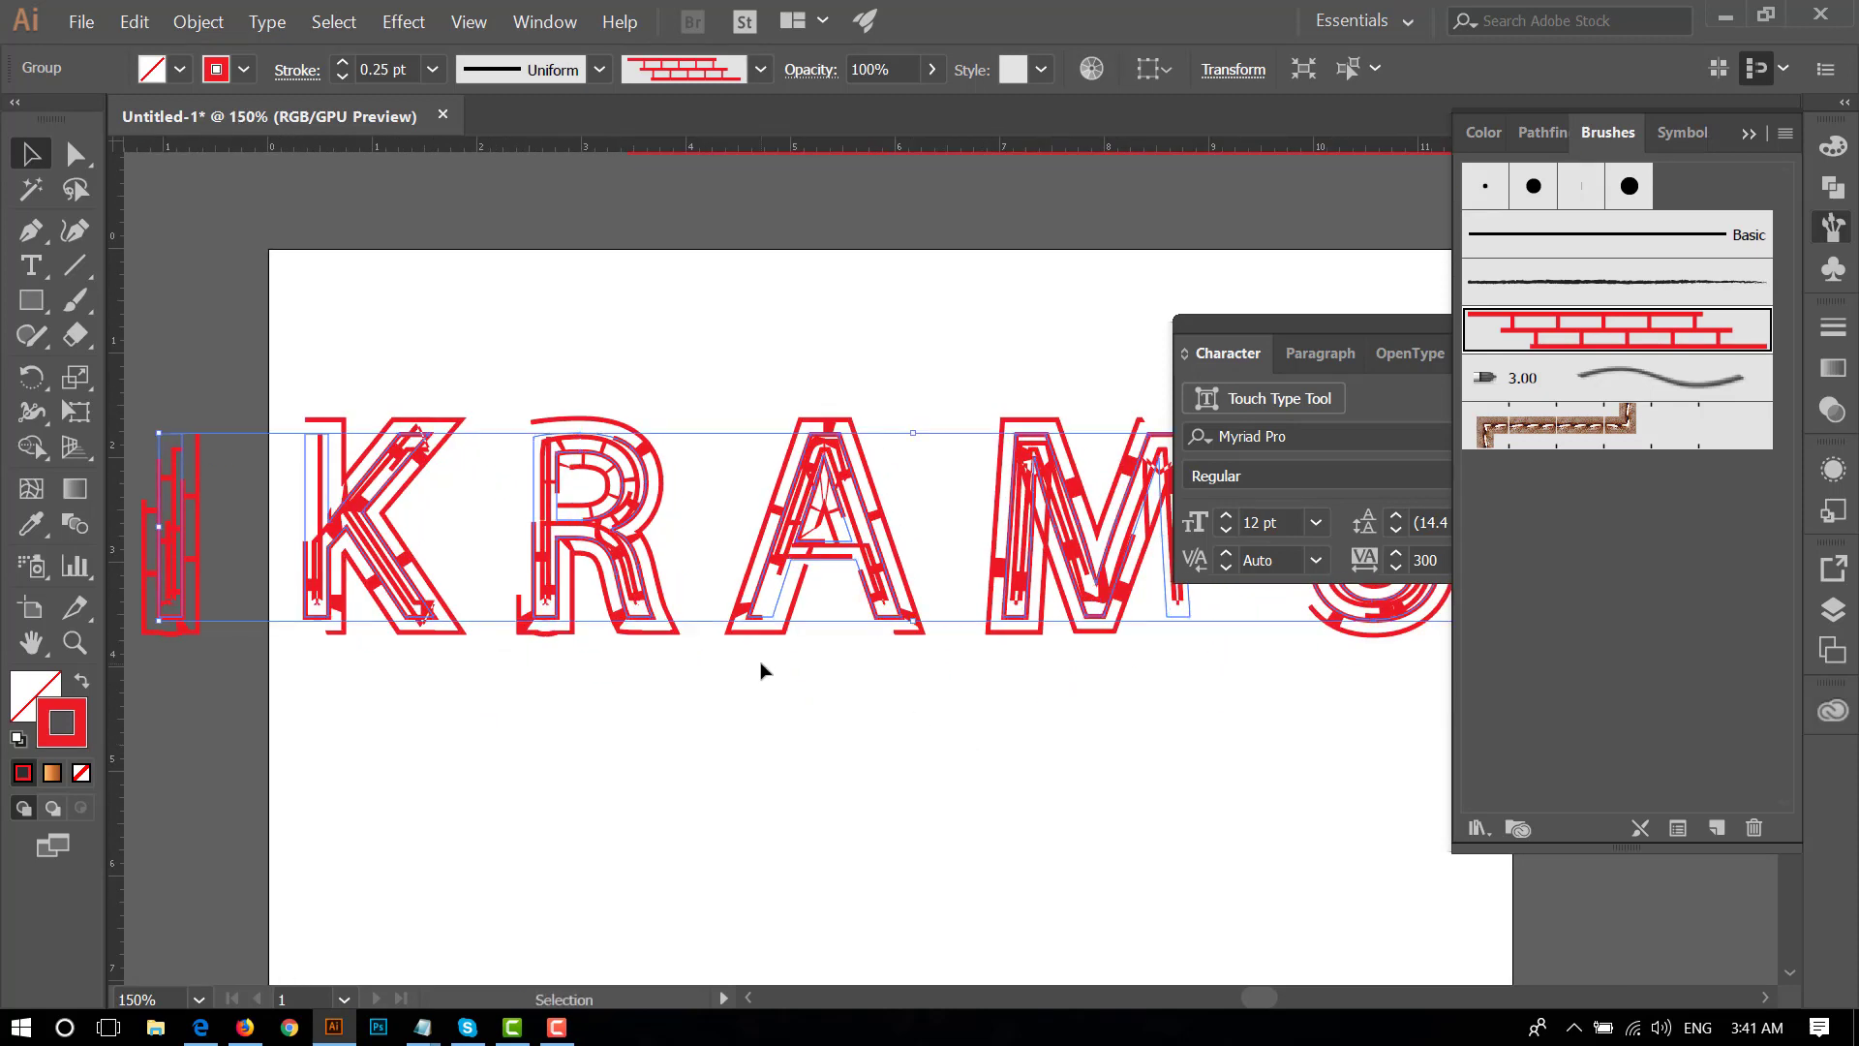
scroll(780, 684, down, 2)
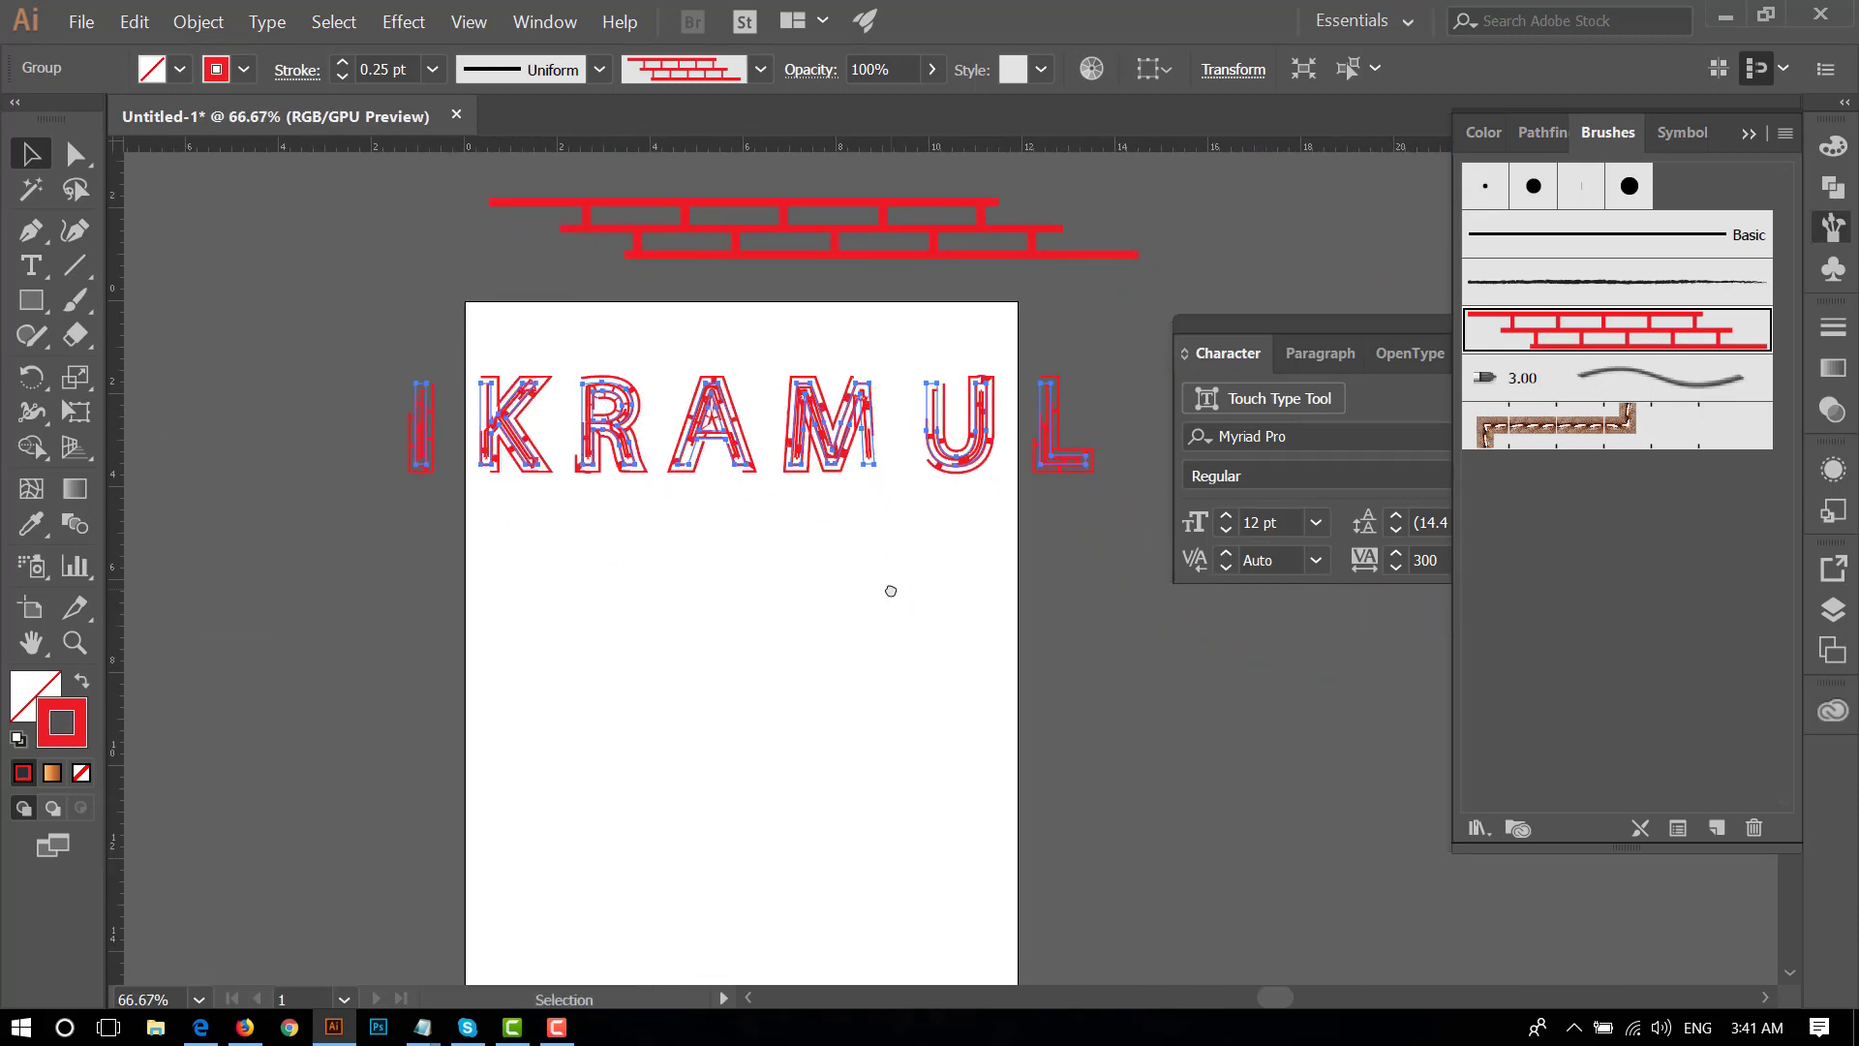
mouse_move(1086, 465)
mouse_down()
mouse_move(648, 434)
mouse_move(813, 434)
mouse_up()
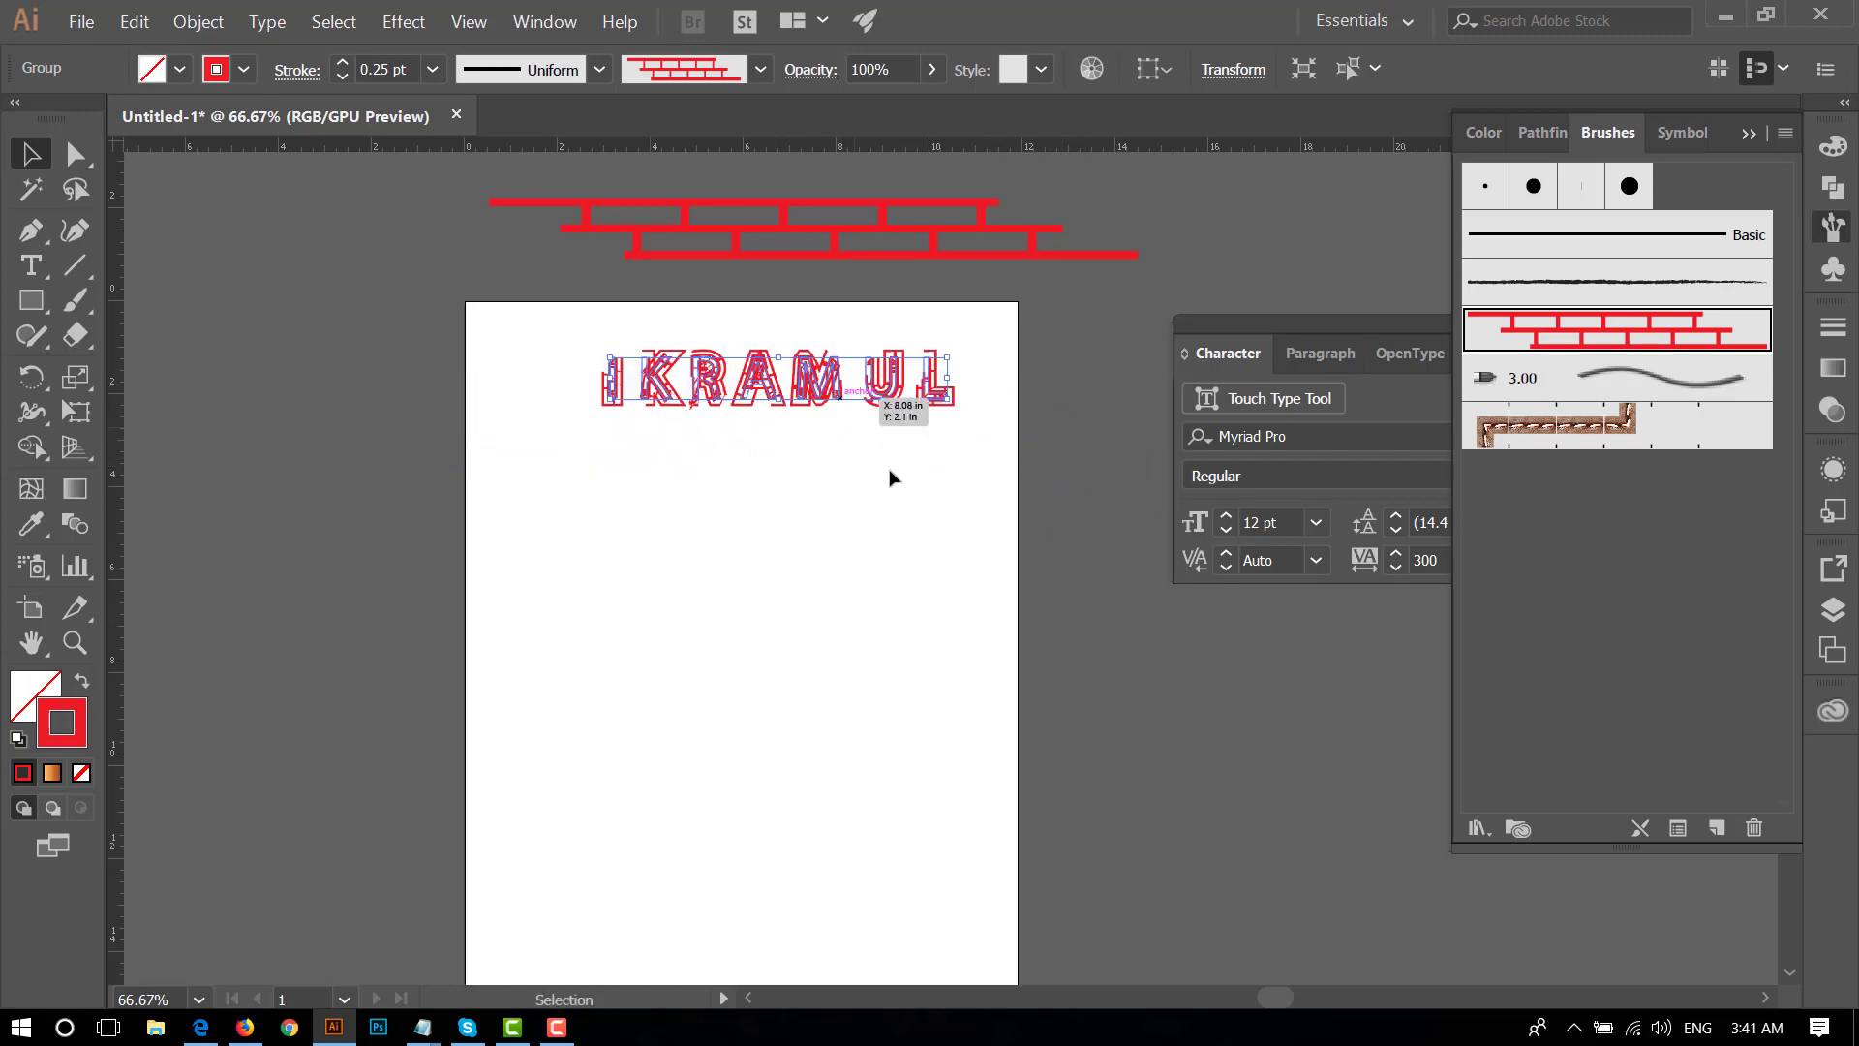
key(ctrl+equal)
key(ctrl+equal)
key(ctrl+equal)
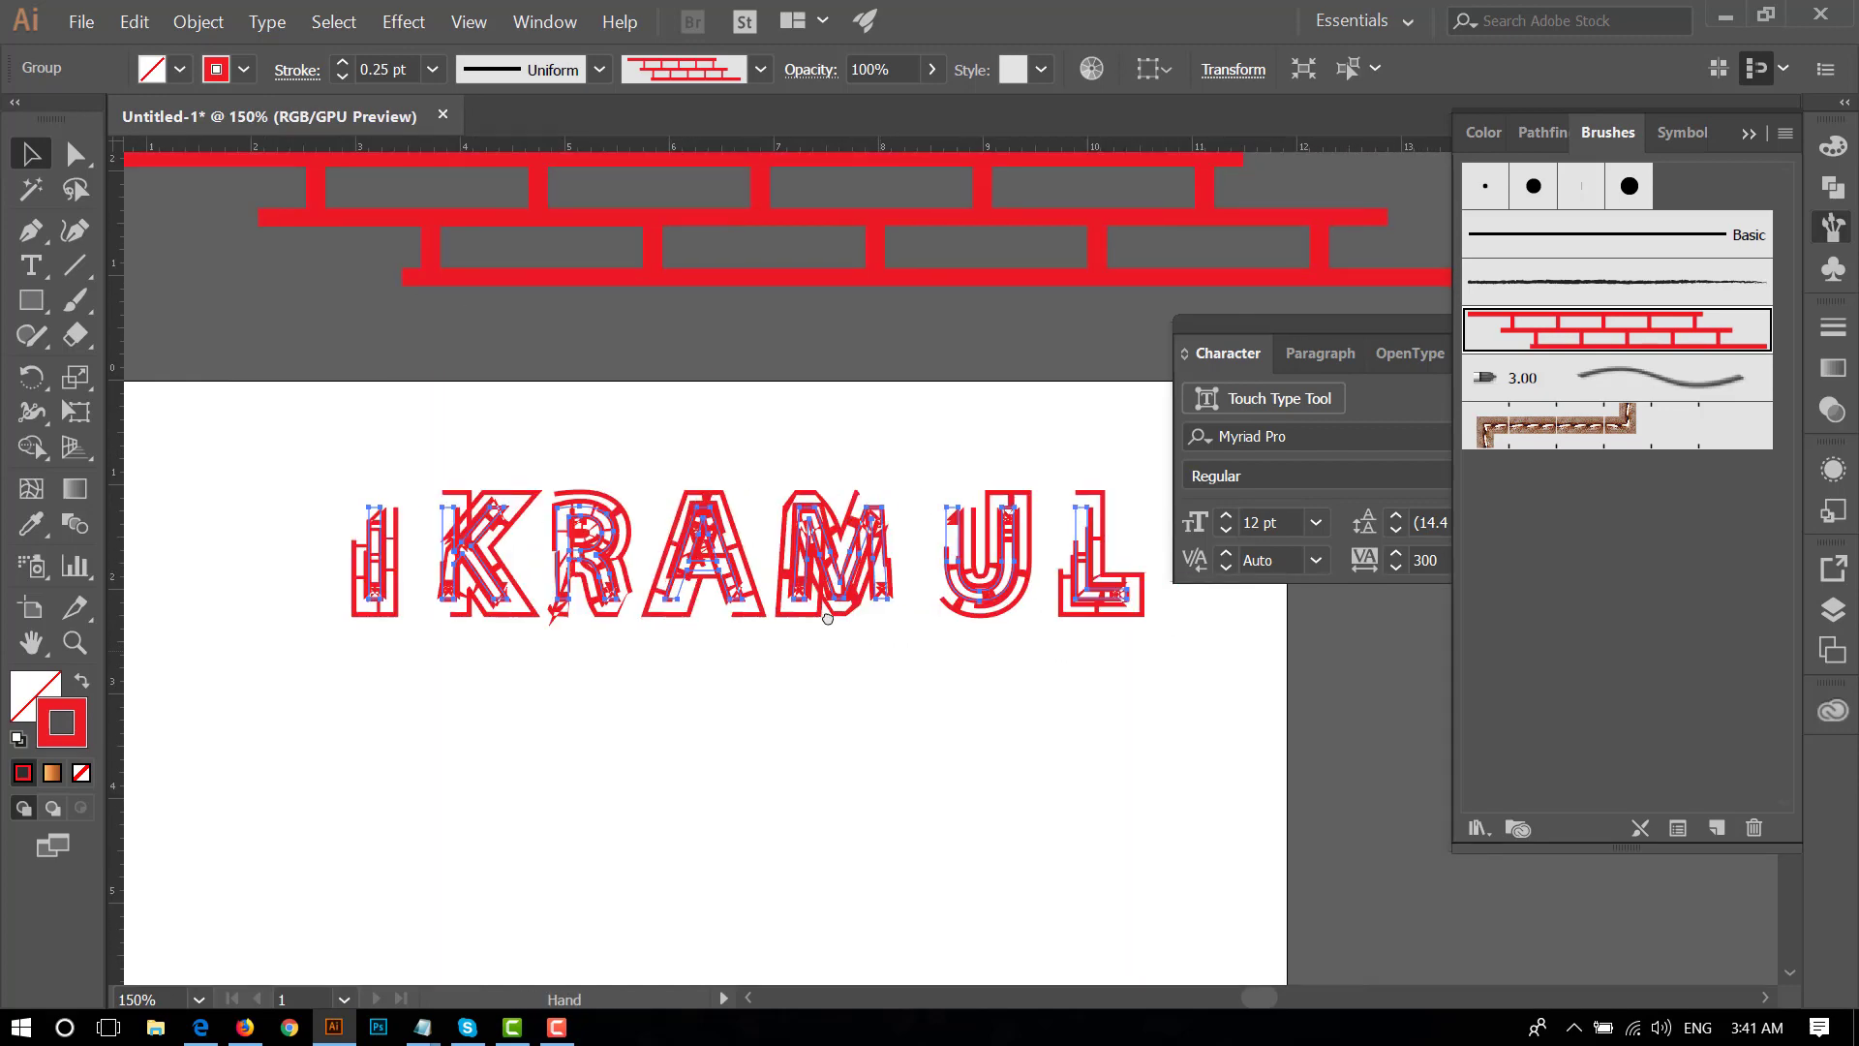
mouse_move(717, 610)
mouse_down()
mouse_move(923, 557)
mouse_move(644, 483)
mouse_up()
key(ctrl+minus)
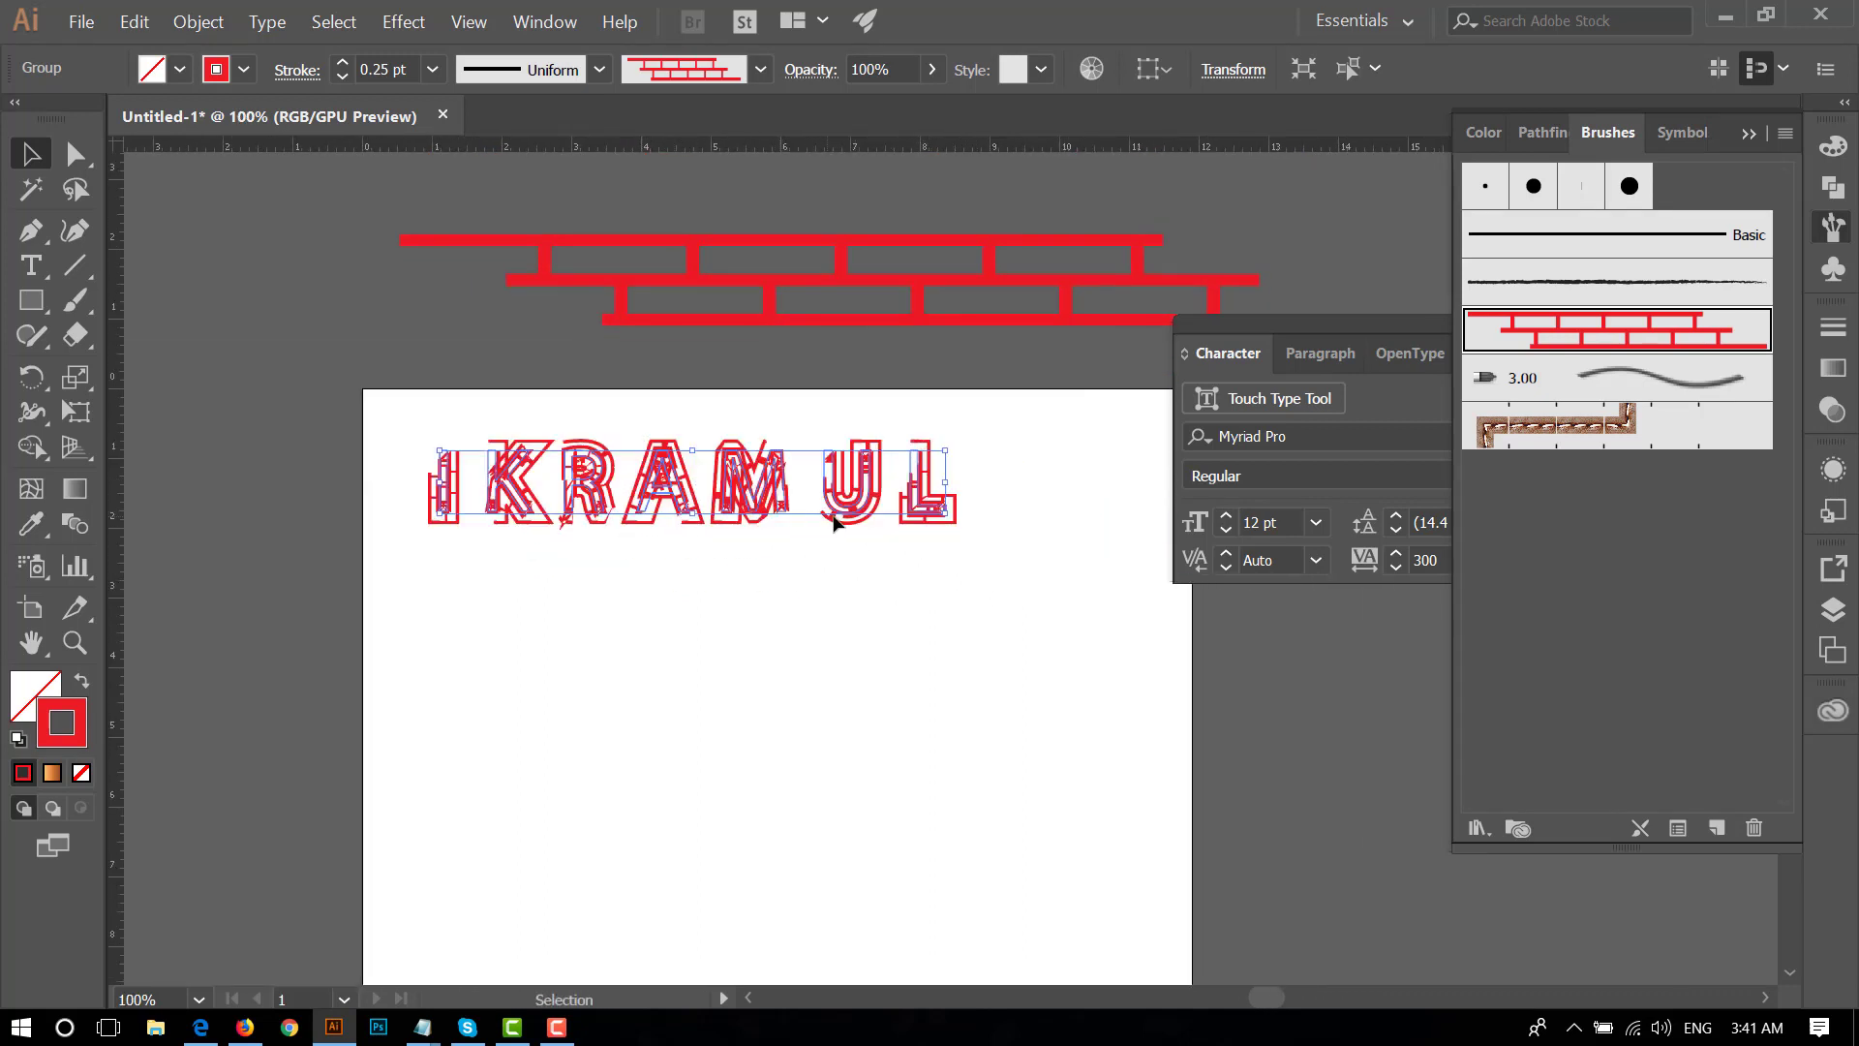
- Enlarge the lettering to span the page width and nudge it slightly right
drag(944, 514, 1152, 538)
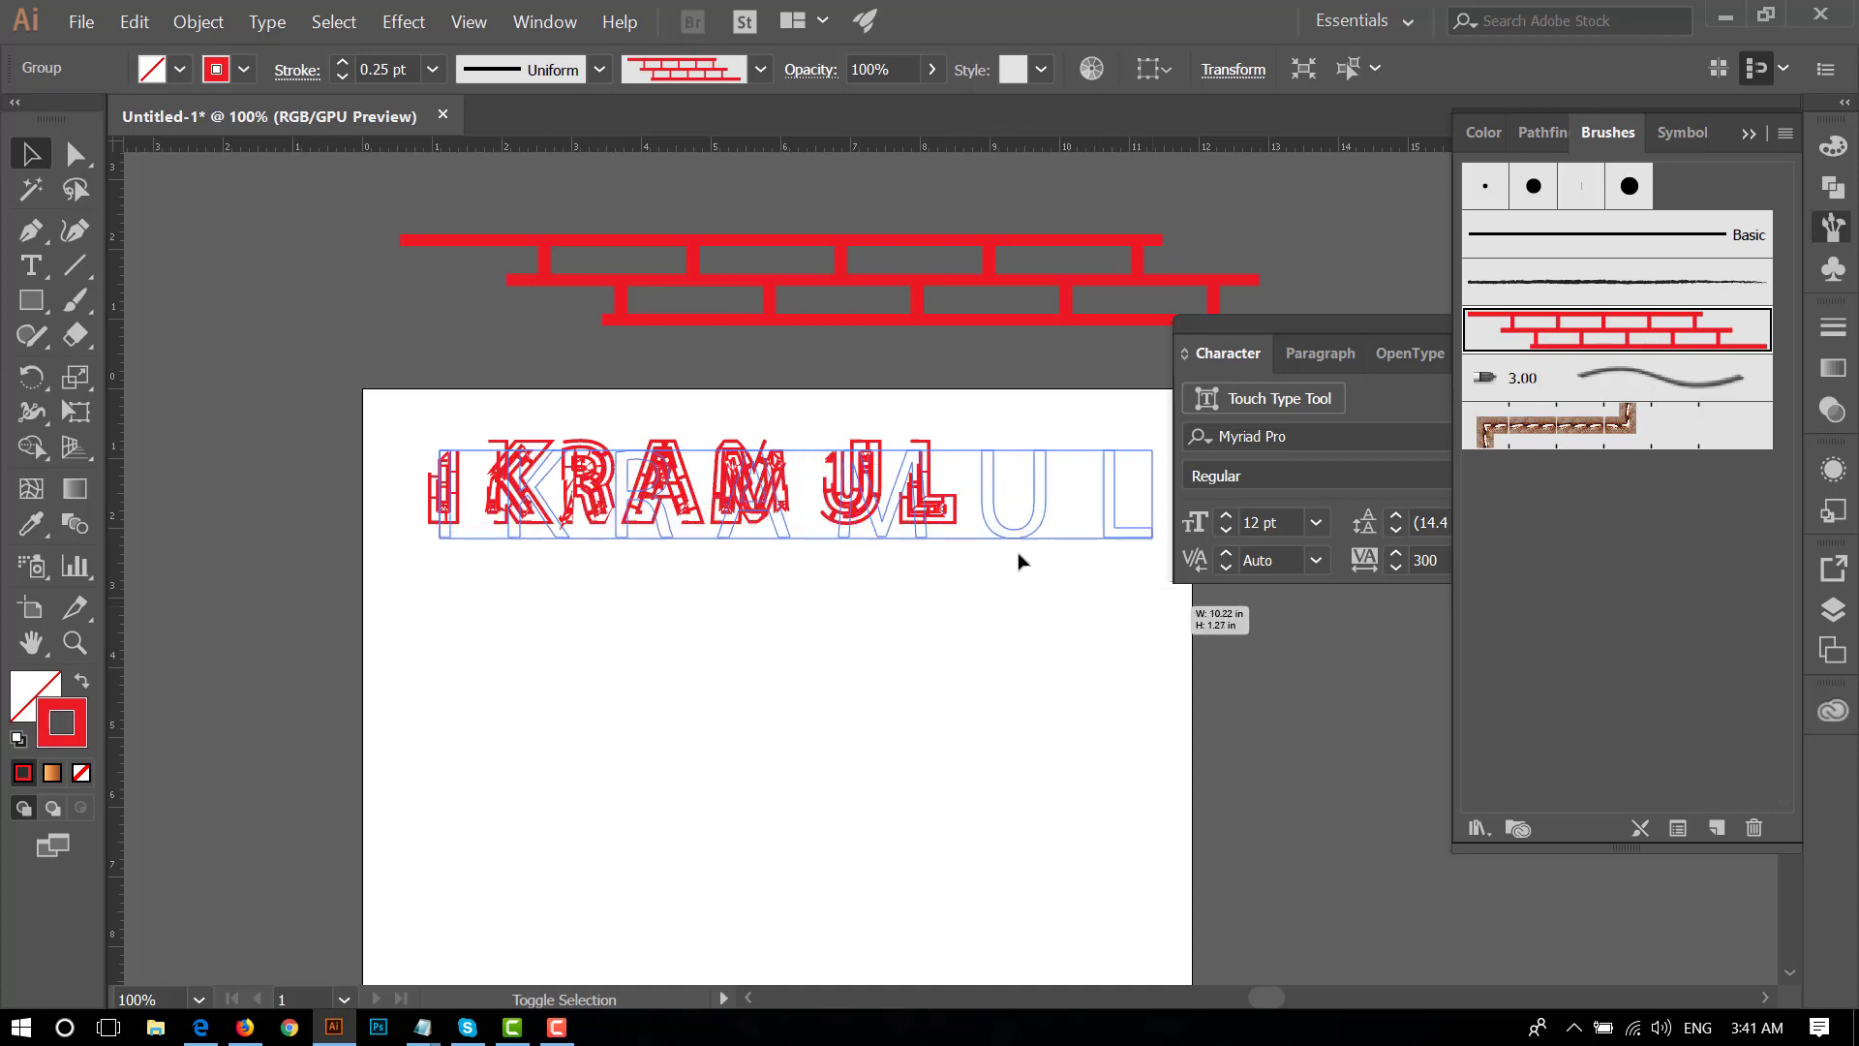
click(913, 606)
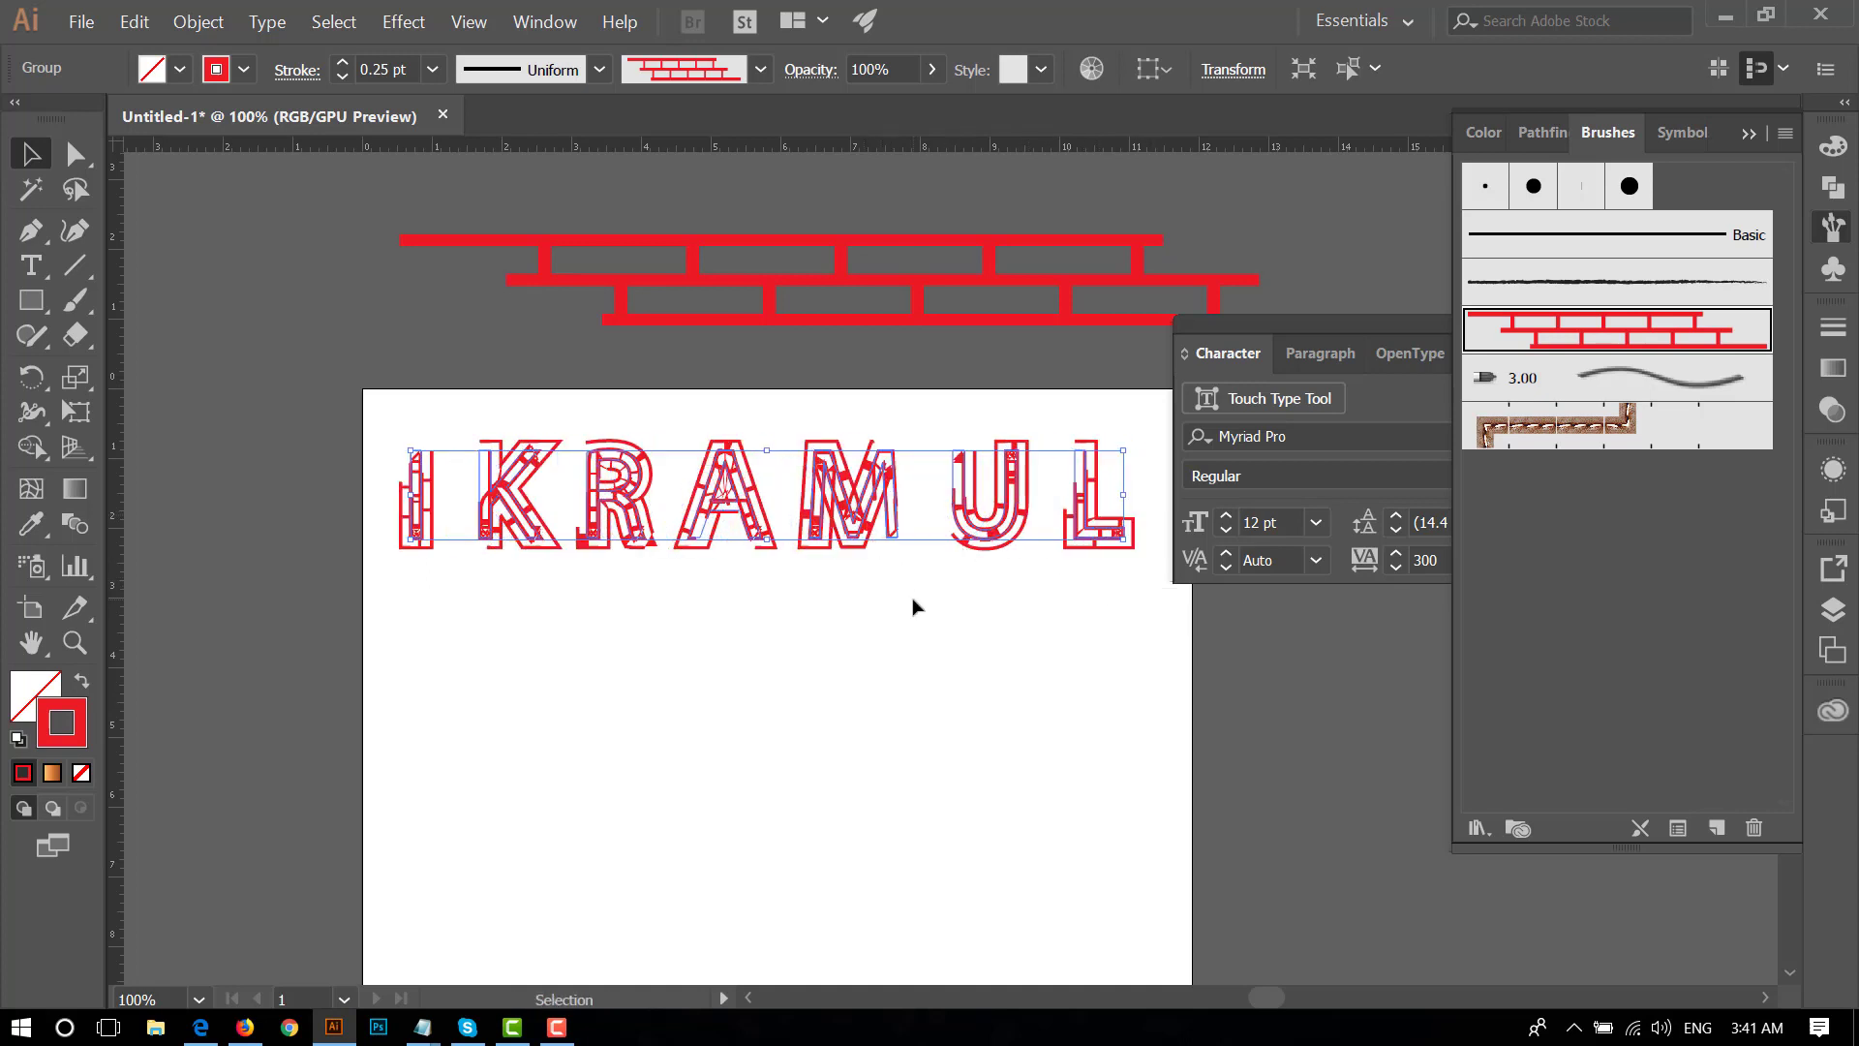
scroll(888, 626, right, 3)
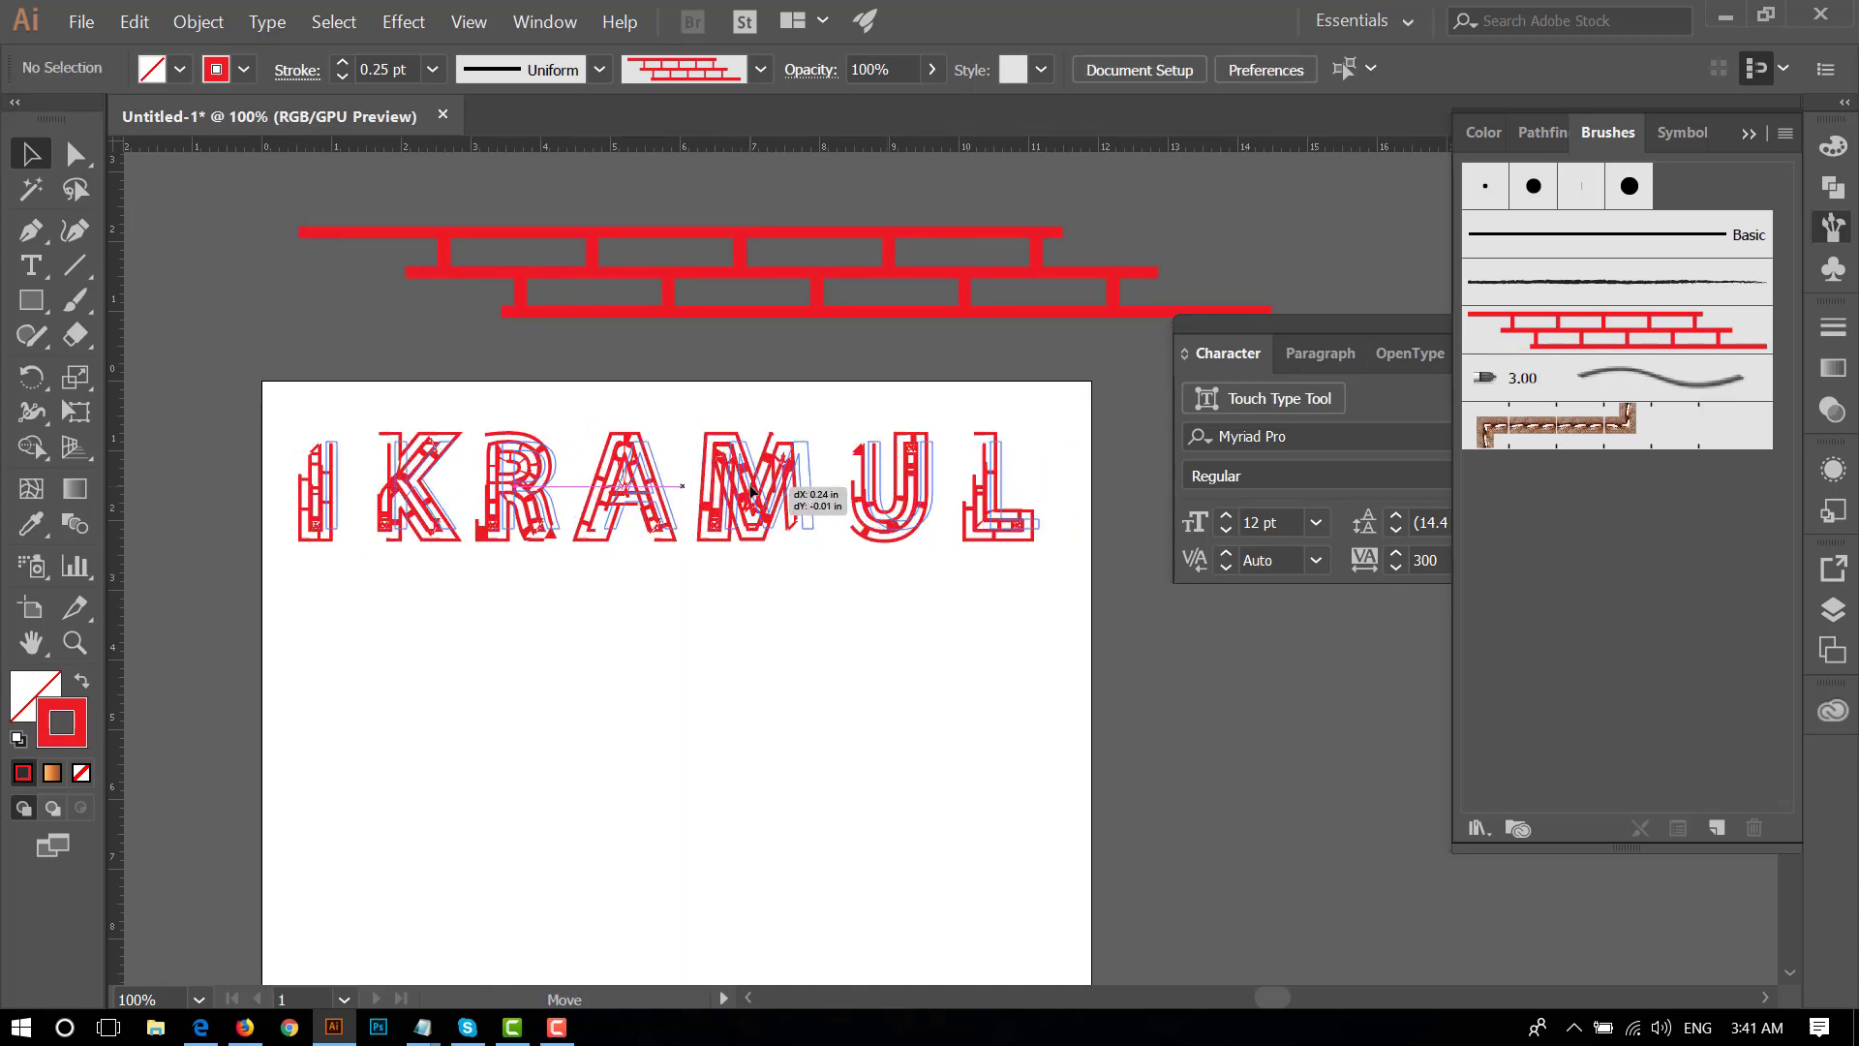
drag(794, 497, 811, 498)
click(770, 654)
scroll(865, 678, down, 2)
scroll(888, 573, down, 4)
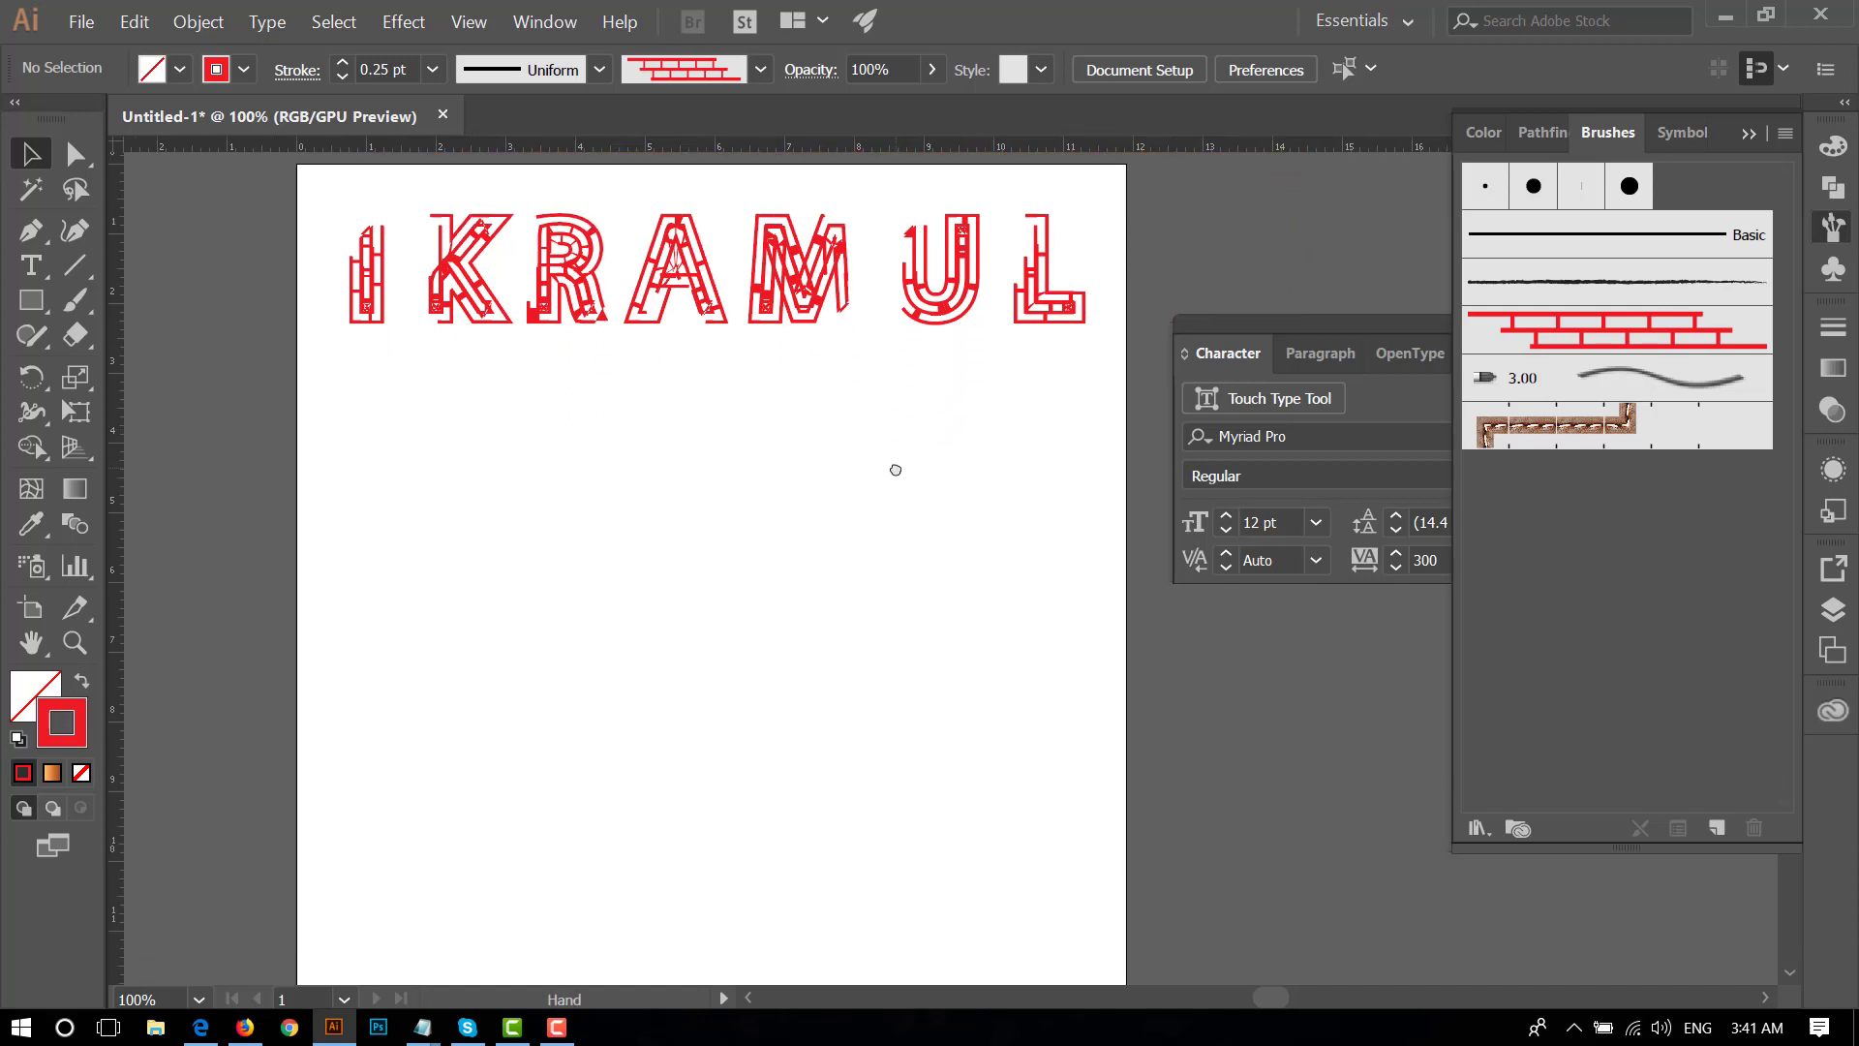
click(709, 288)
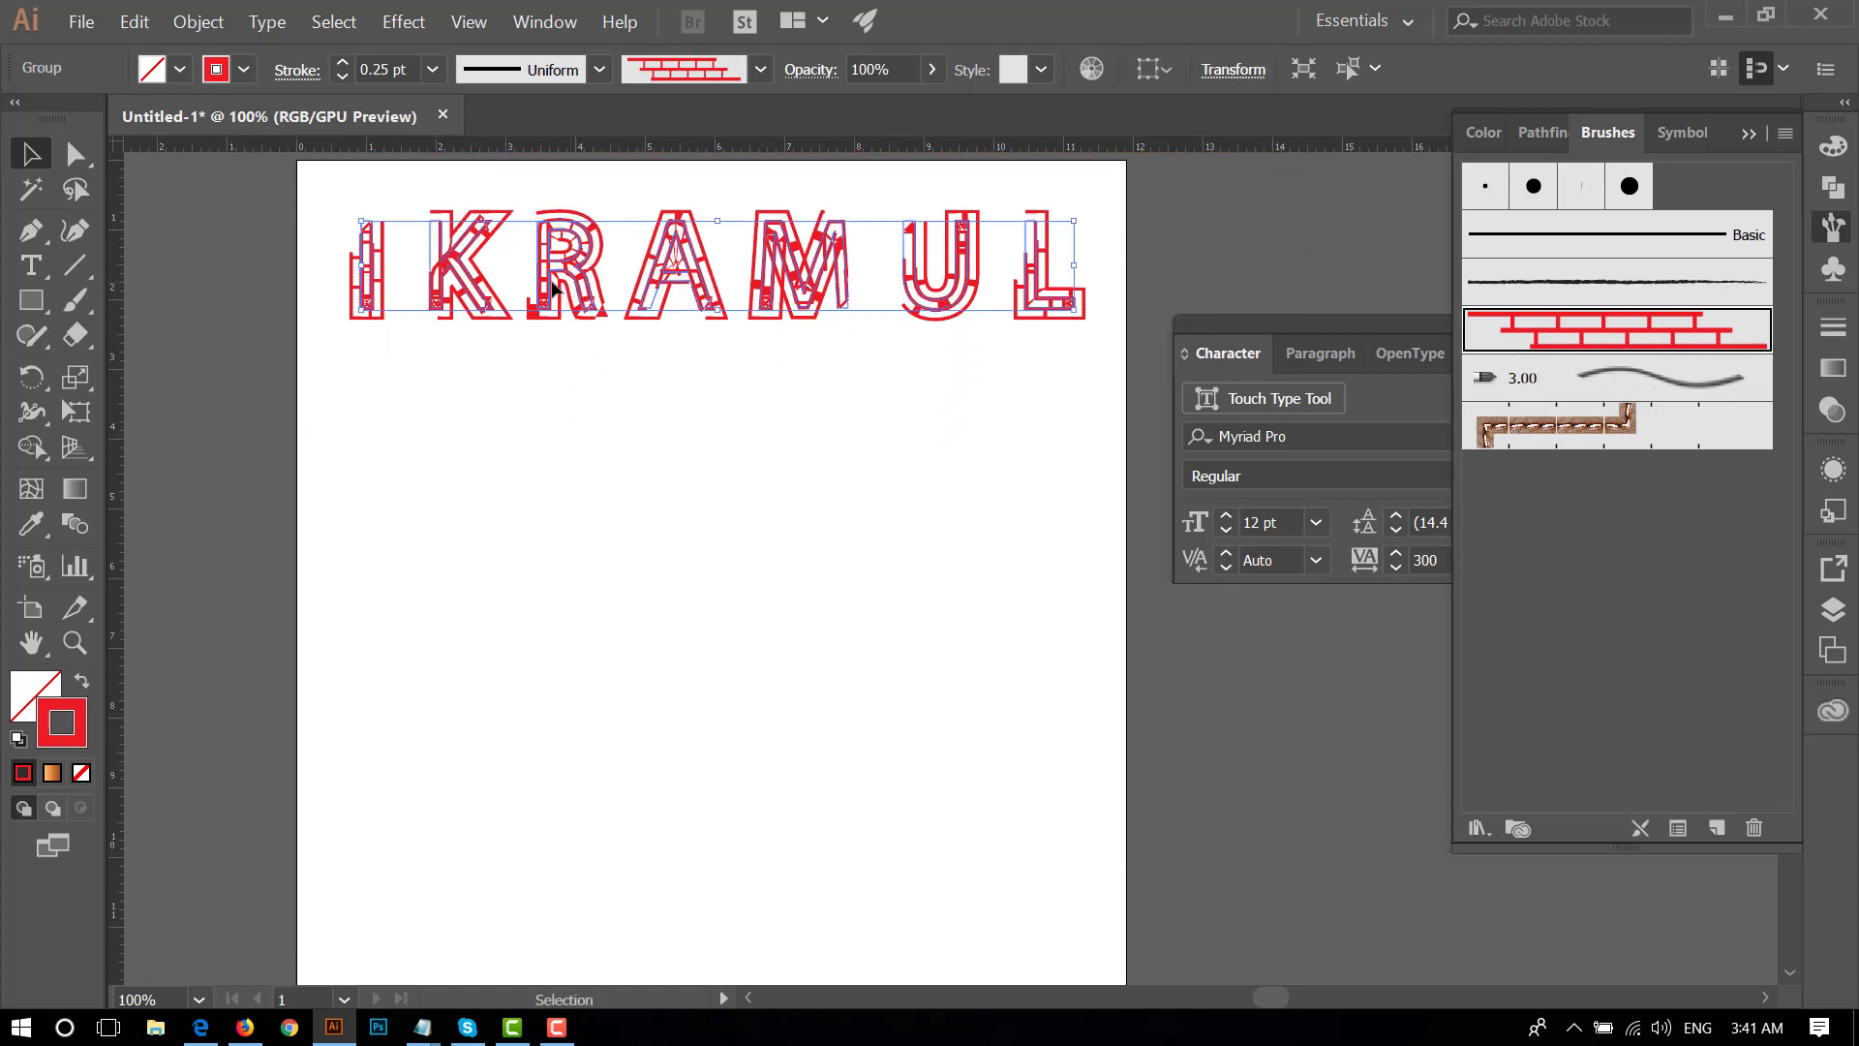
- Duplicate IKRAMUL lower on the page and expand the top copy's brush strokes
drag(554, 287, 530, 542)
click(651, 290)
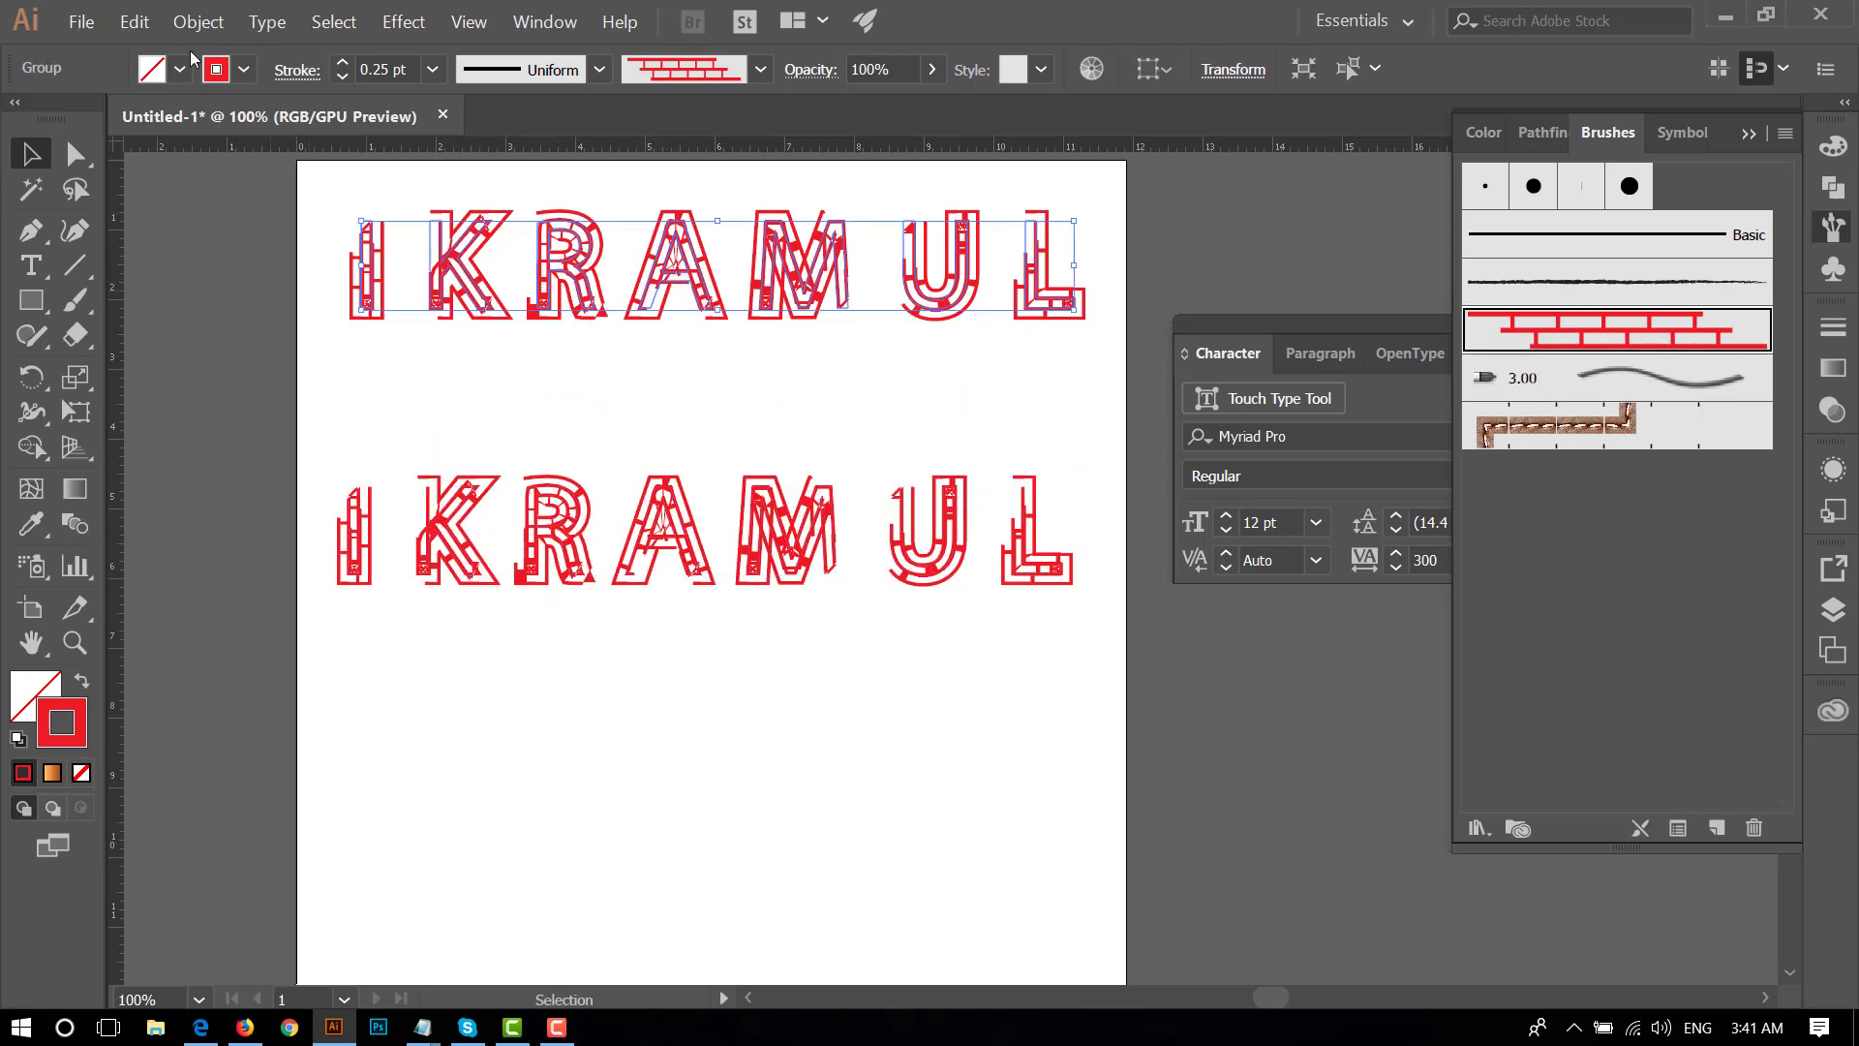
click(199, 22)
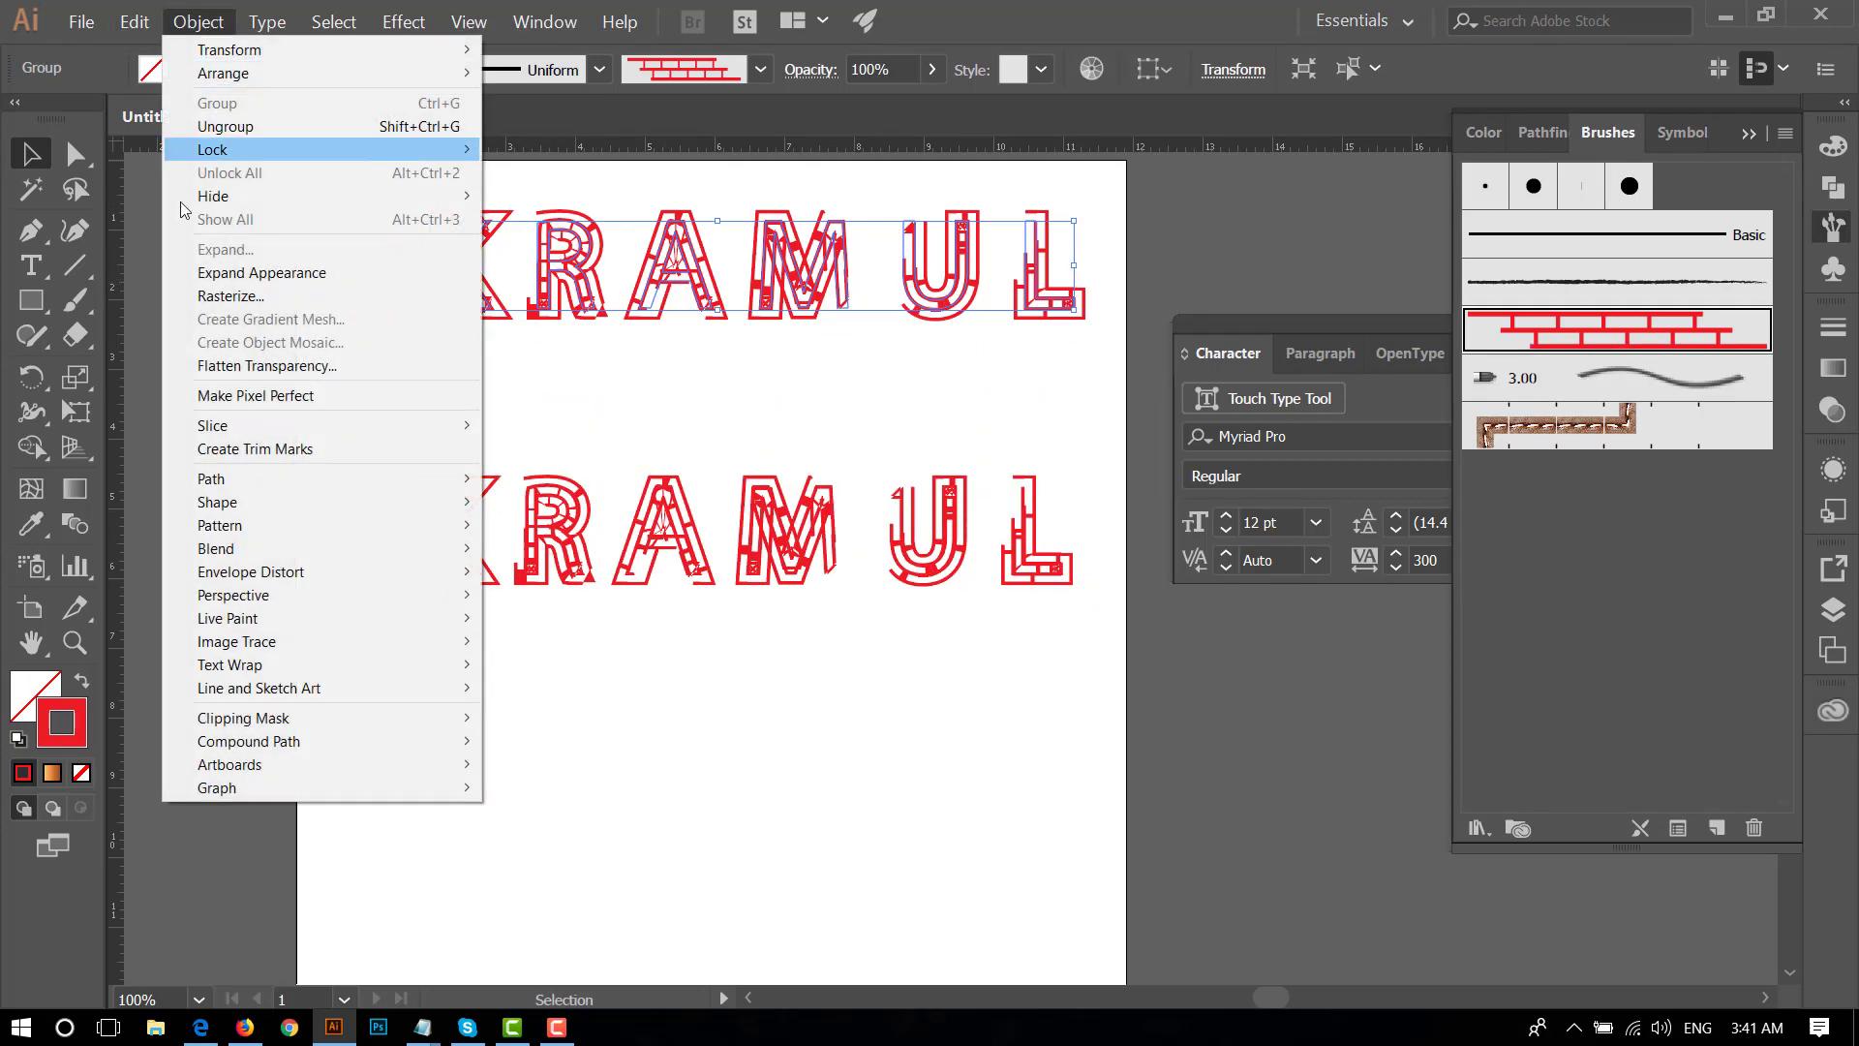
click(292, 276)
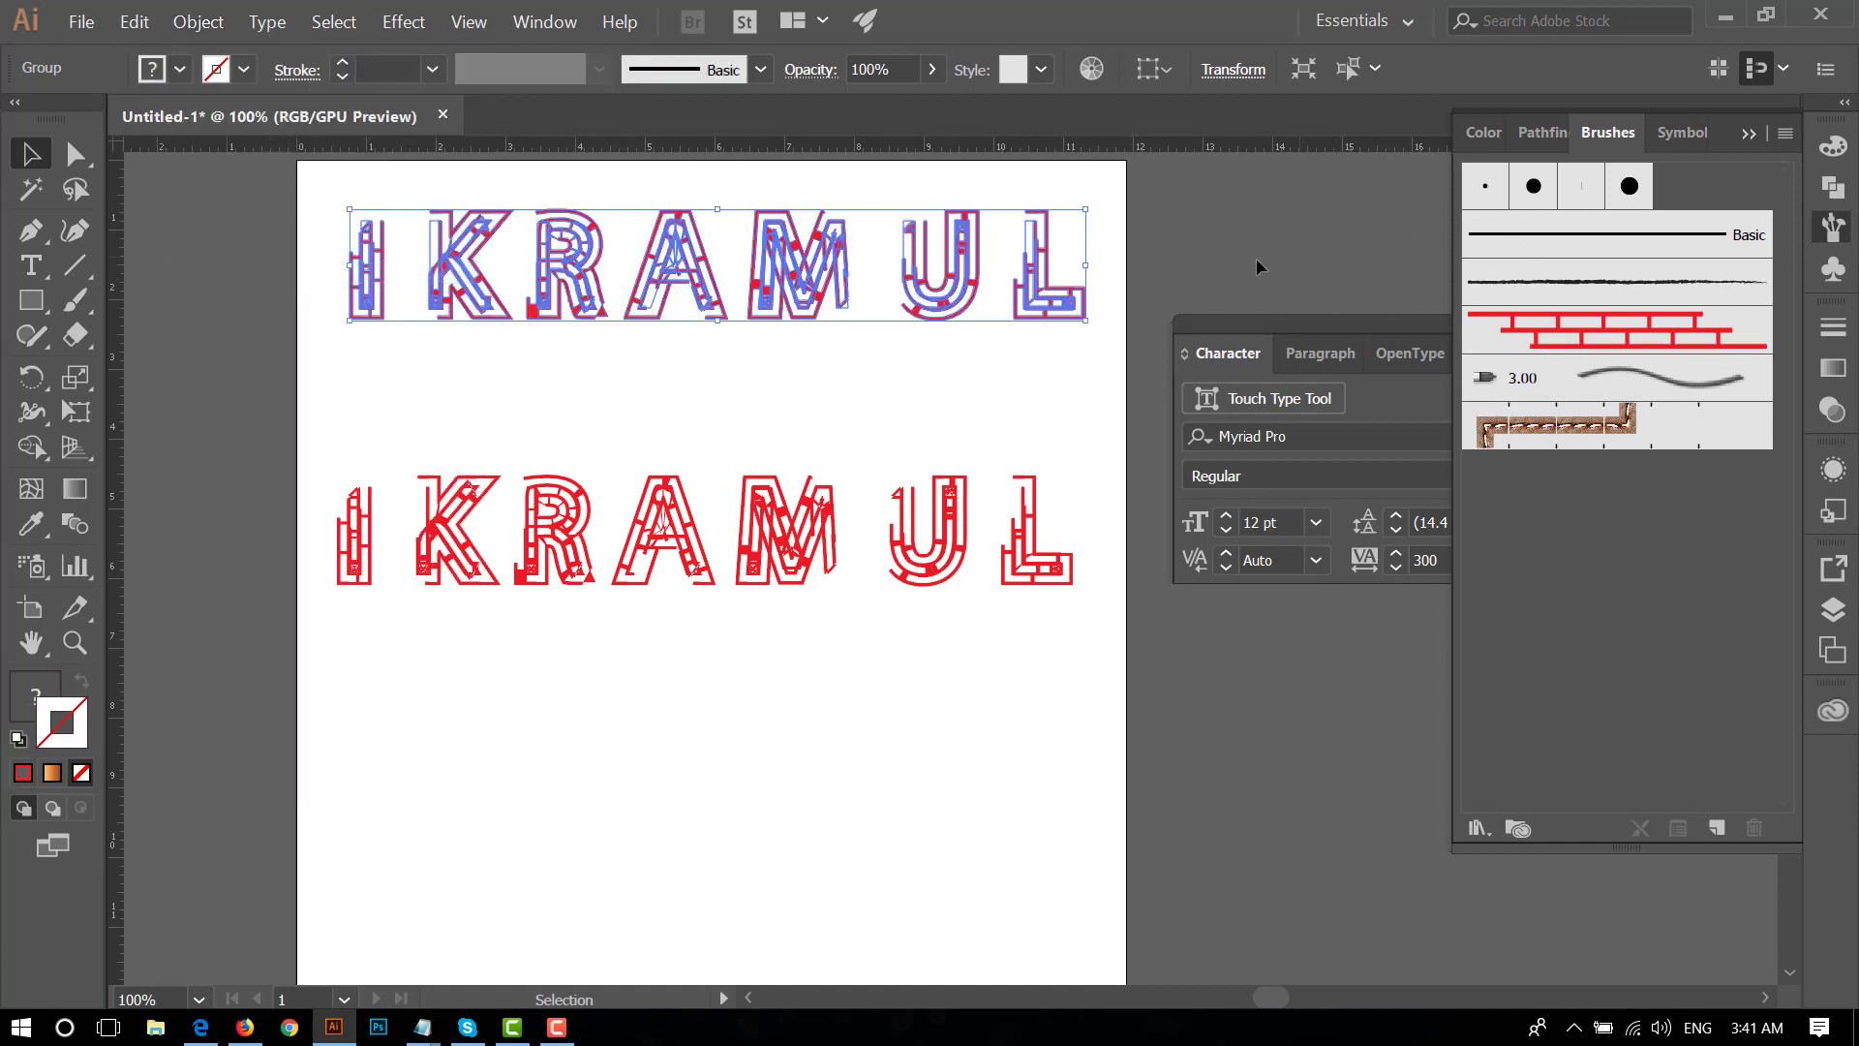
- Fill the expanded top lettering with green, then change it to blue
click(1484, 132)
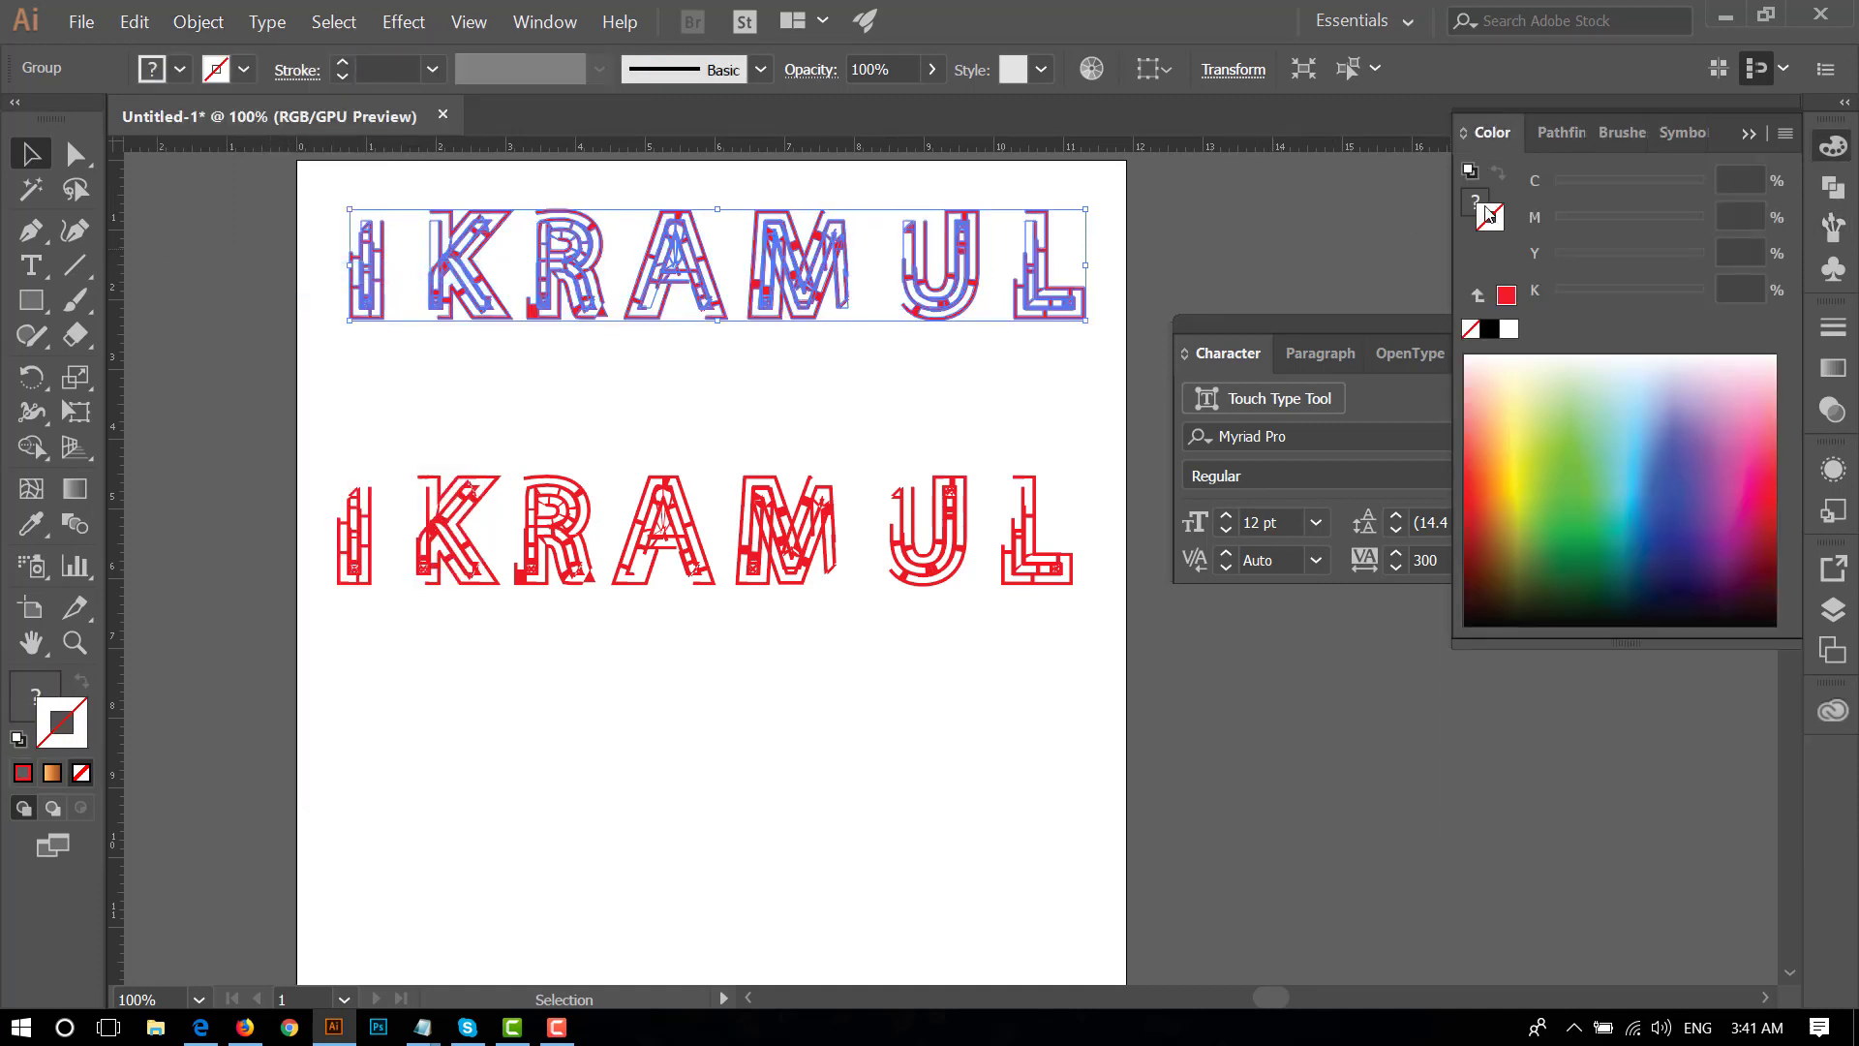
click(1474, 201)
click(1584, 532)
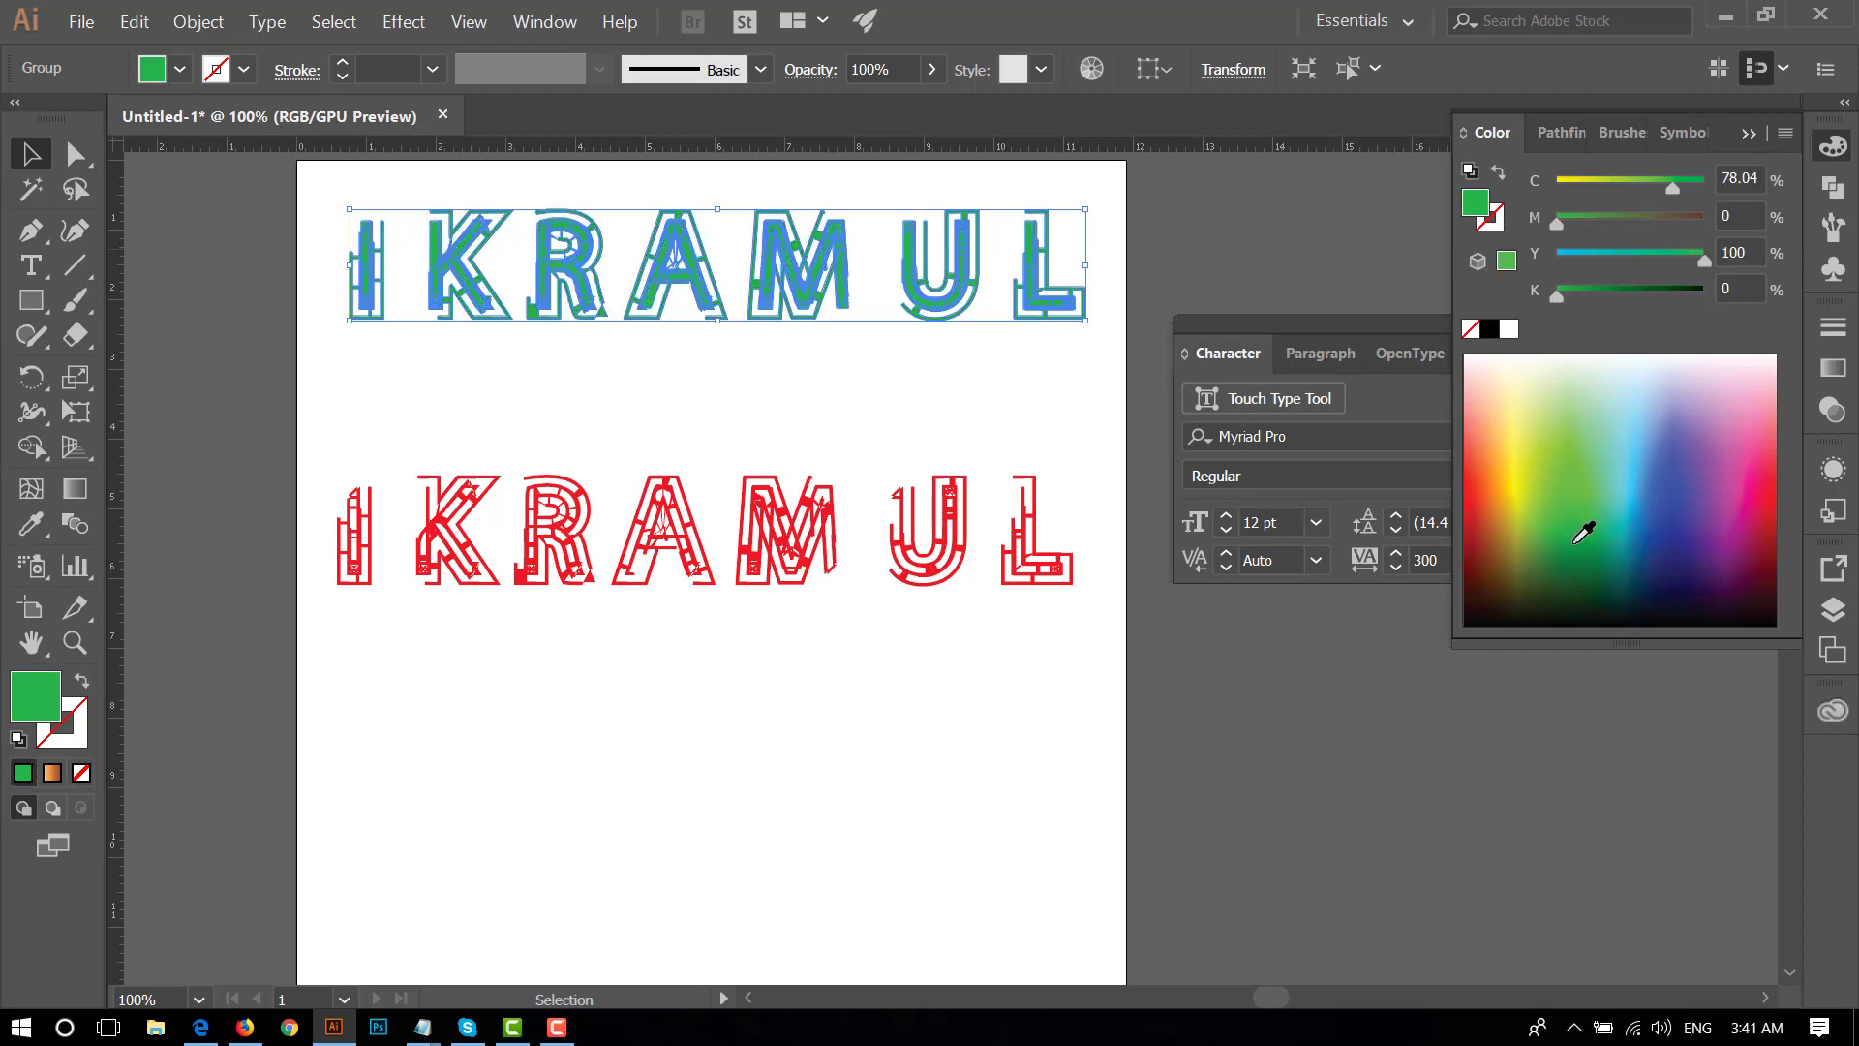
drag(1706, 540, 1651, 450)
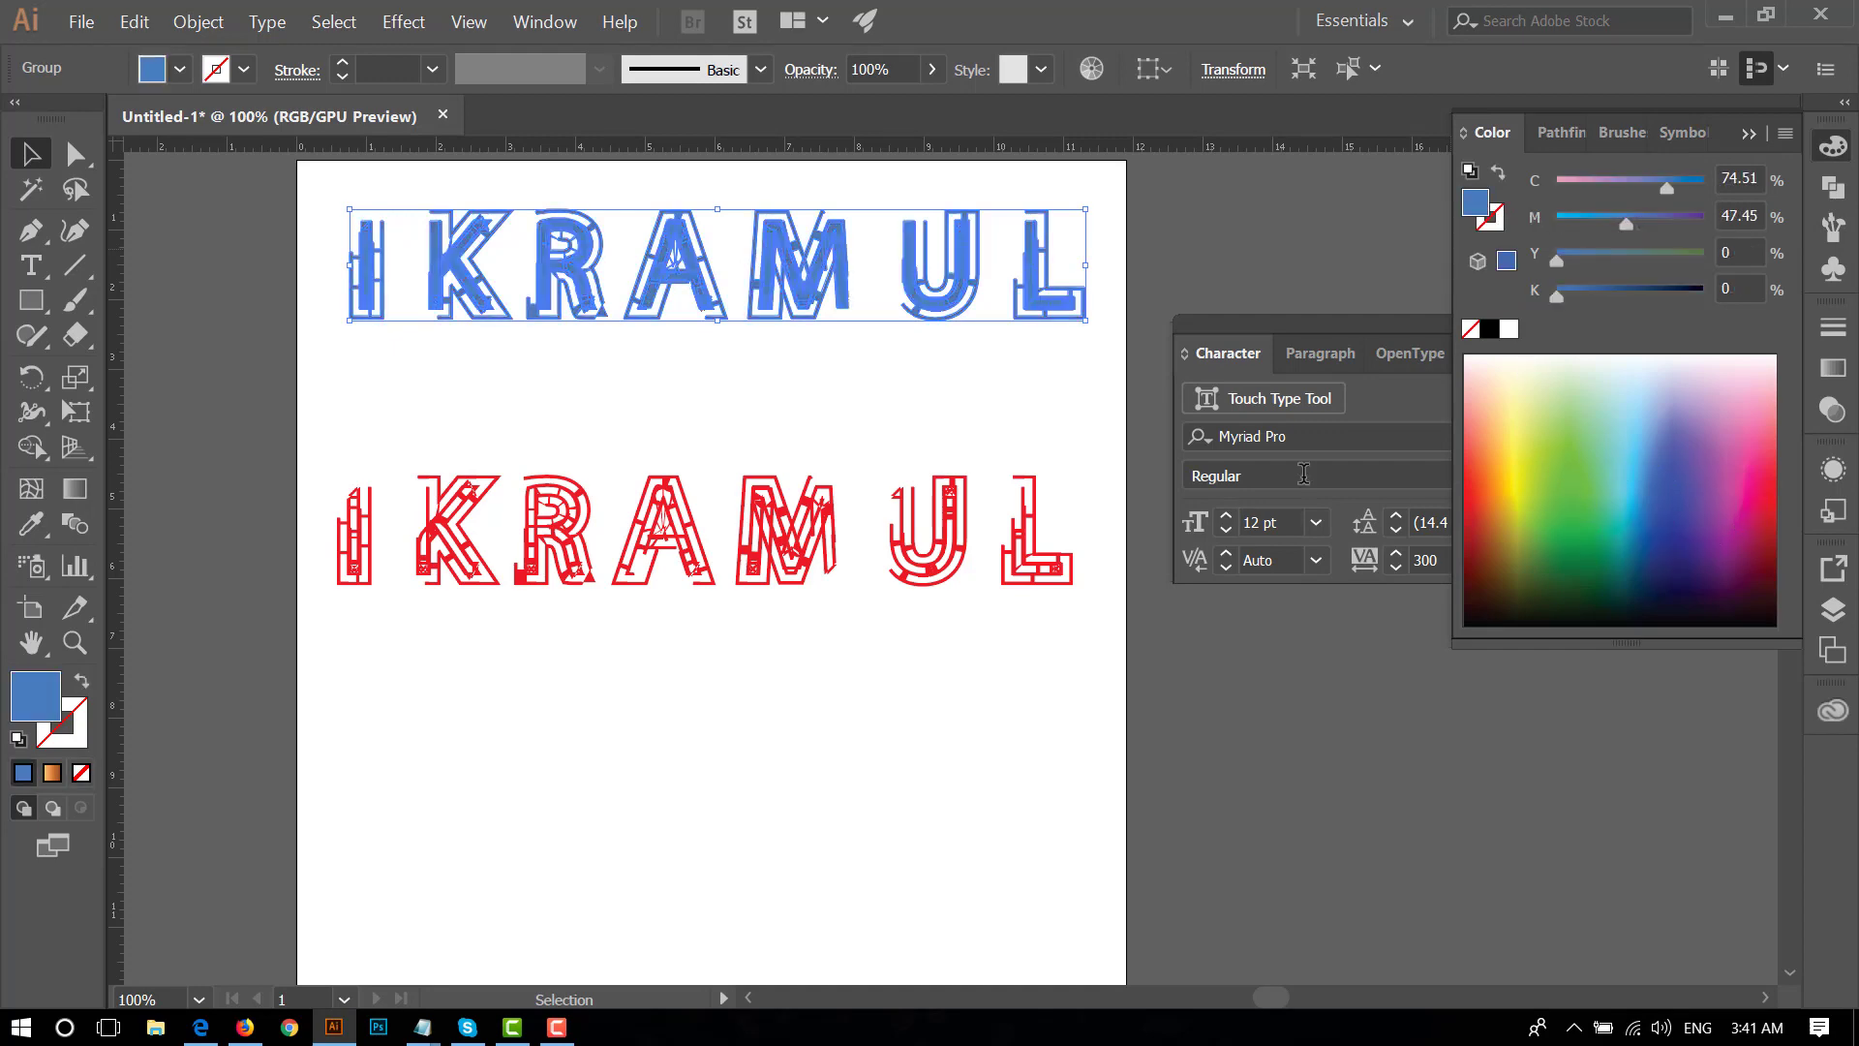
- Undo the blue fill and set the top lettering's fill to None
click(980, 407)
scroll(862, 400, left, 1)
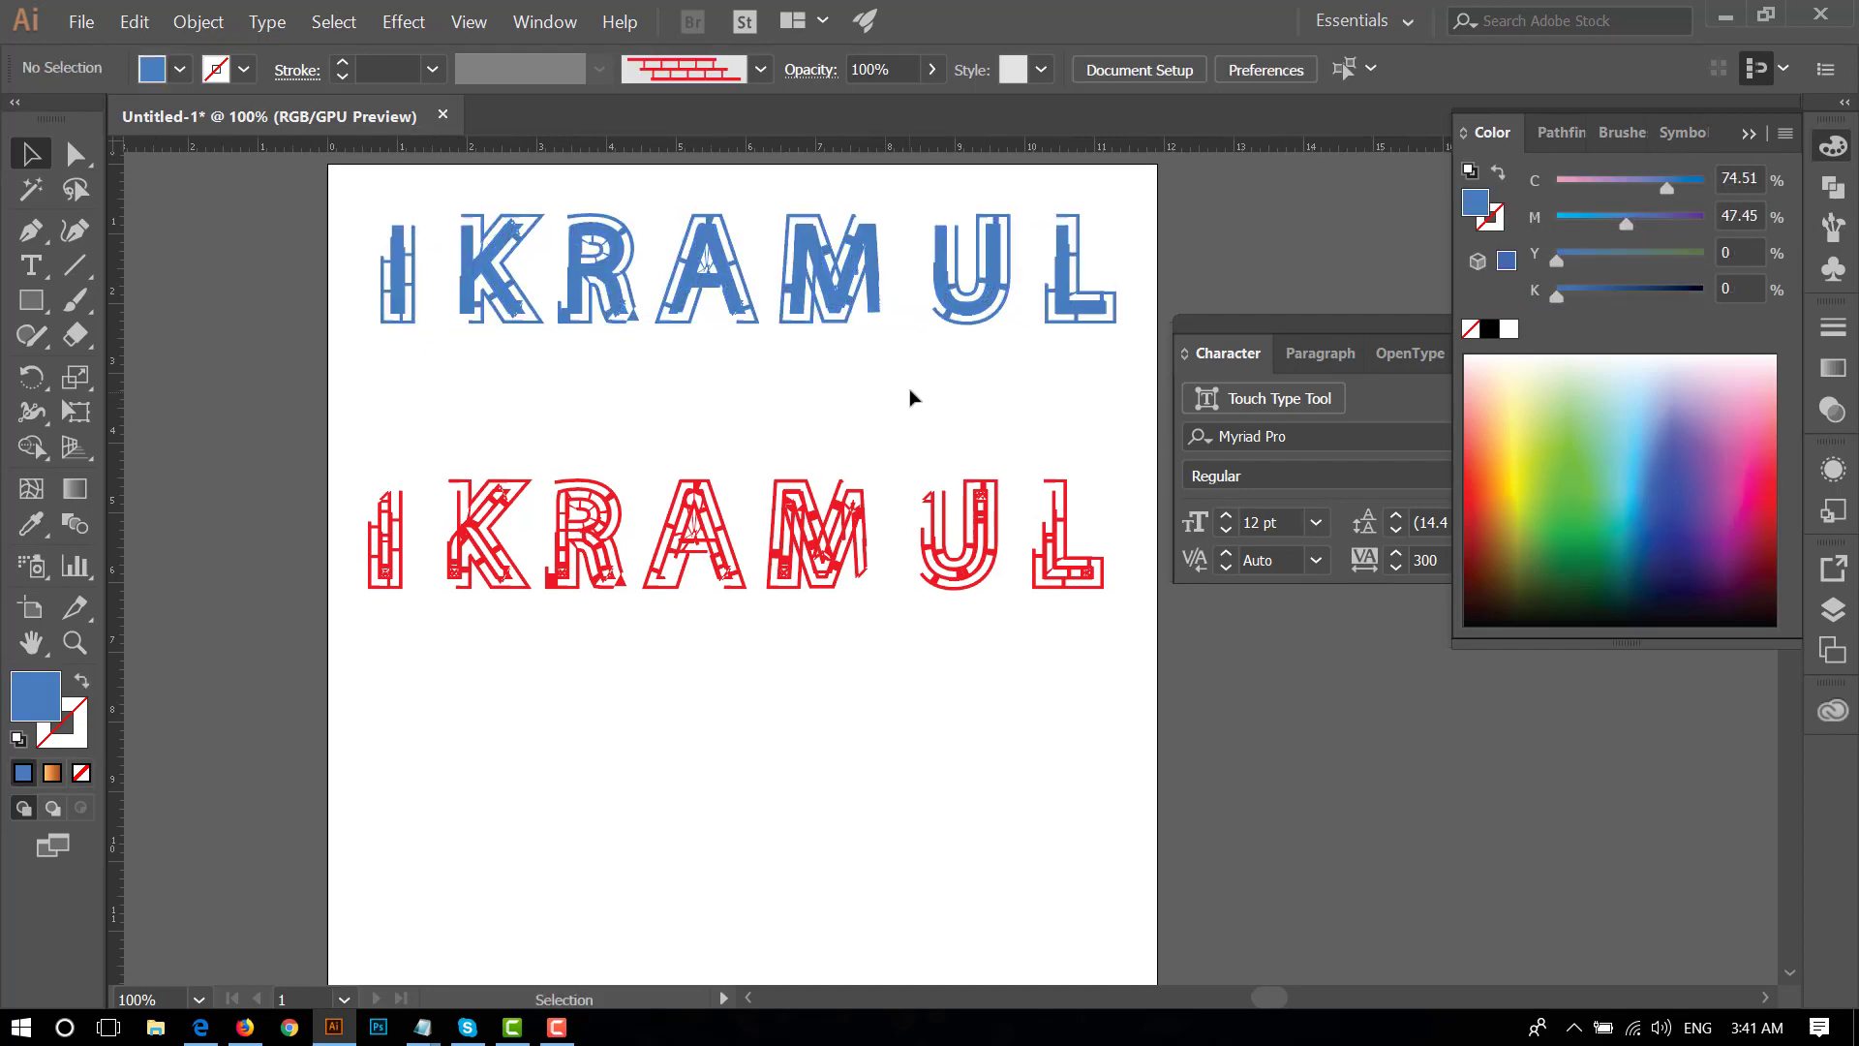
key(ctrl+plus)
scroll(937, 385, up, 1)
scroll(852, 402, up, 3)
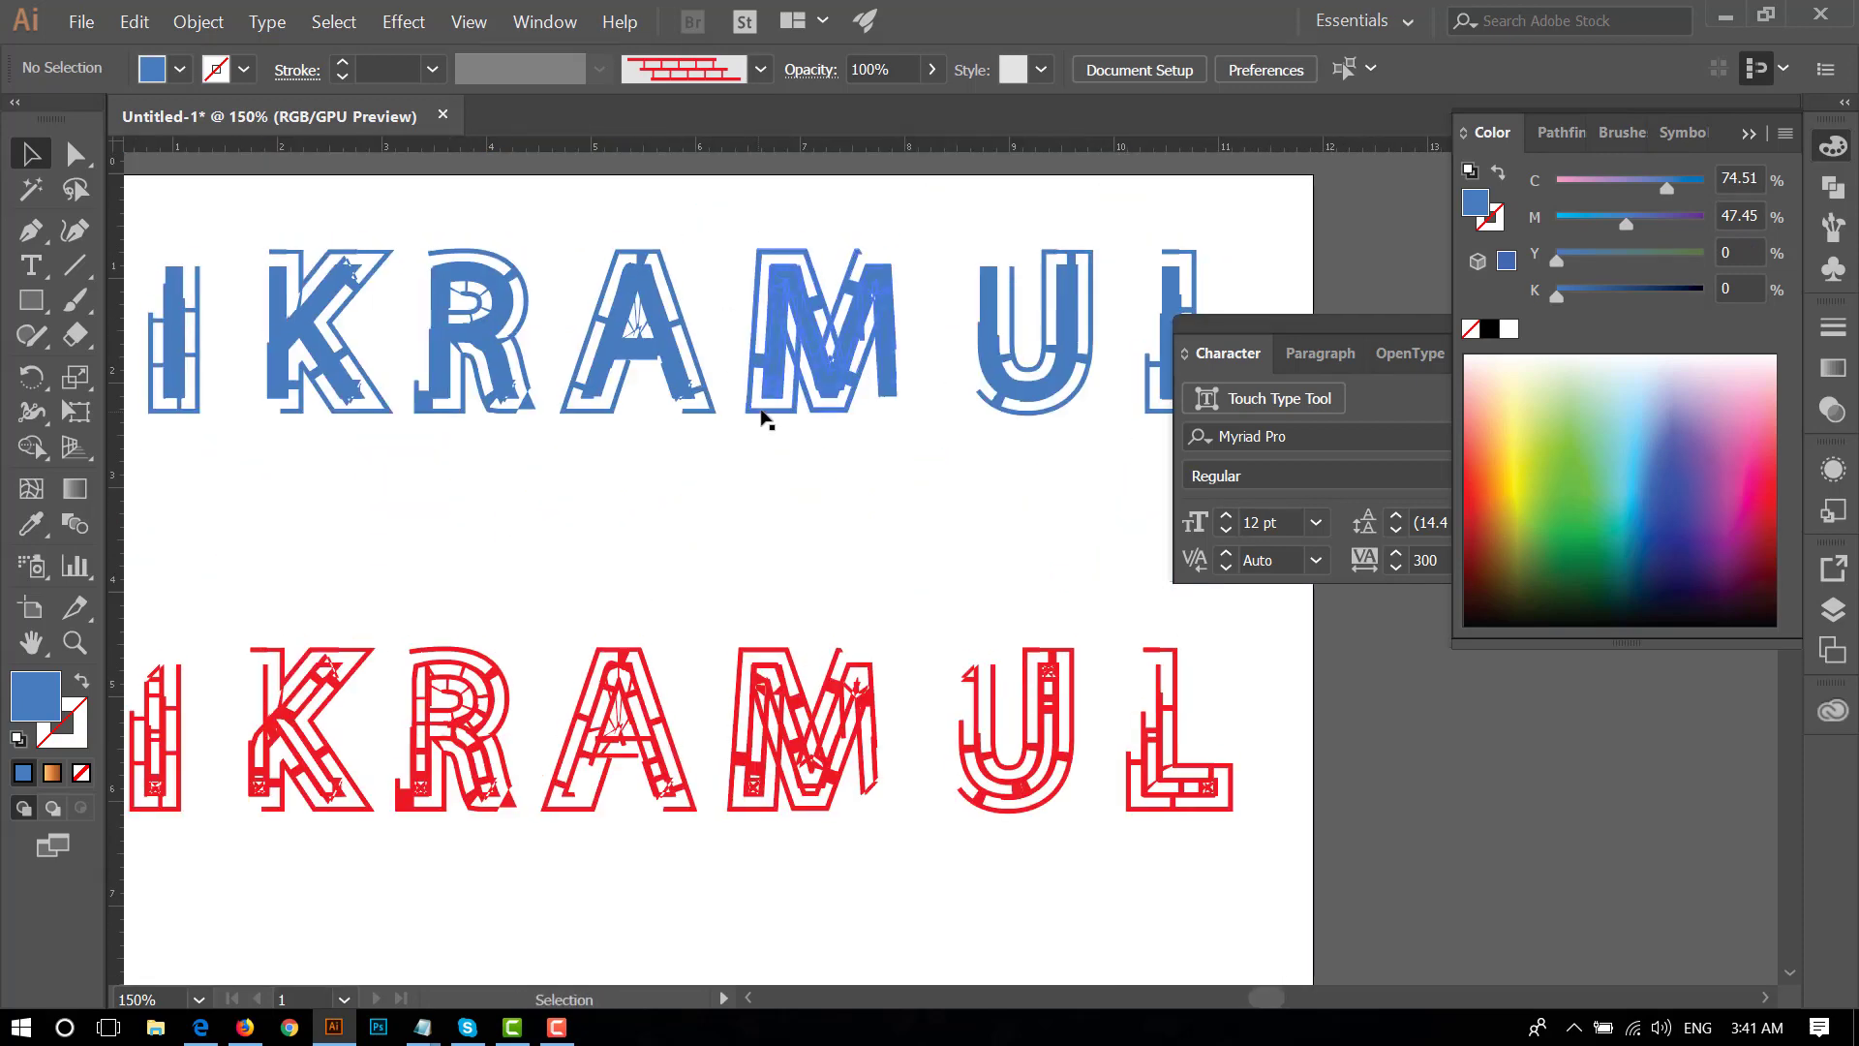
key(ctrl+z)
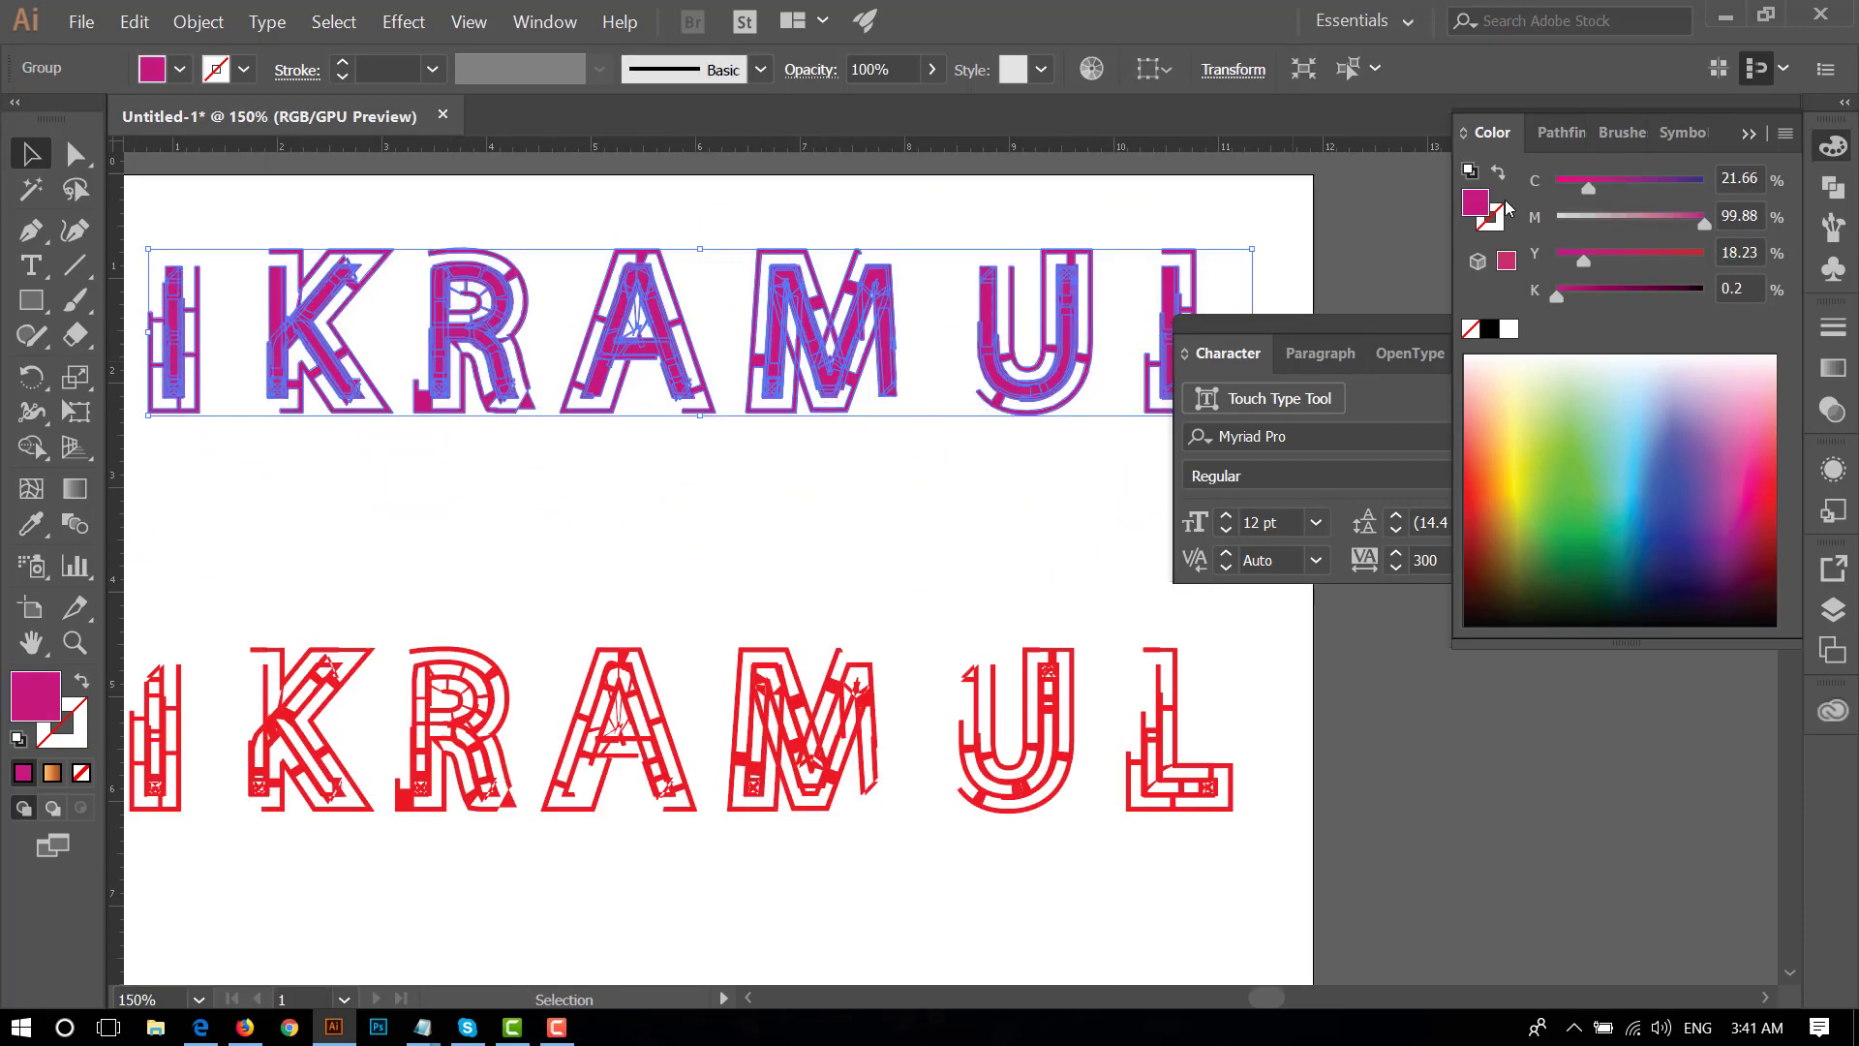
click(1472, 330)
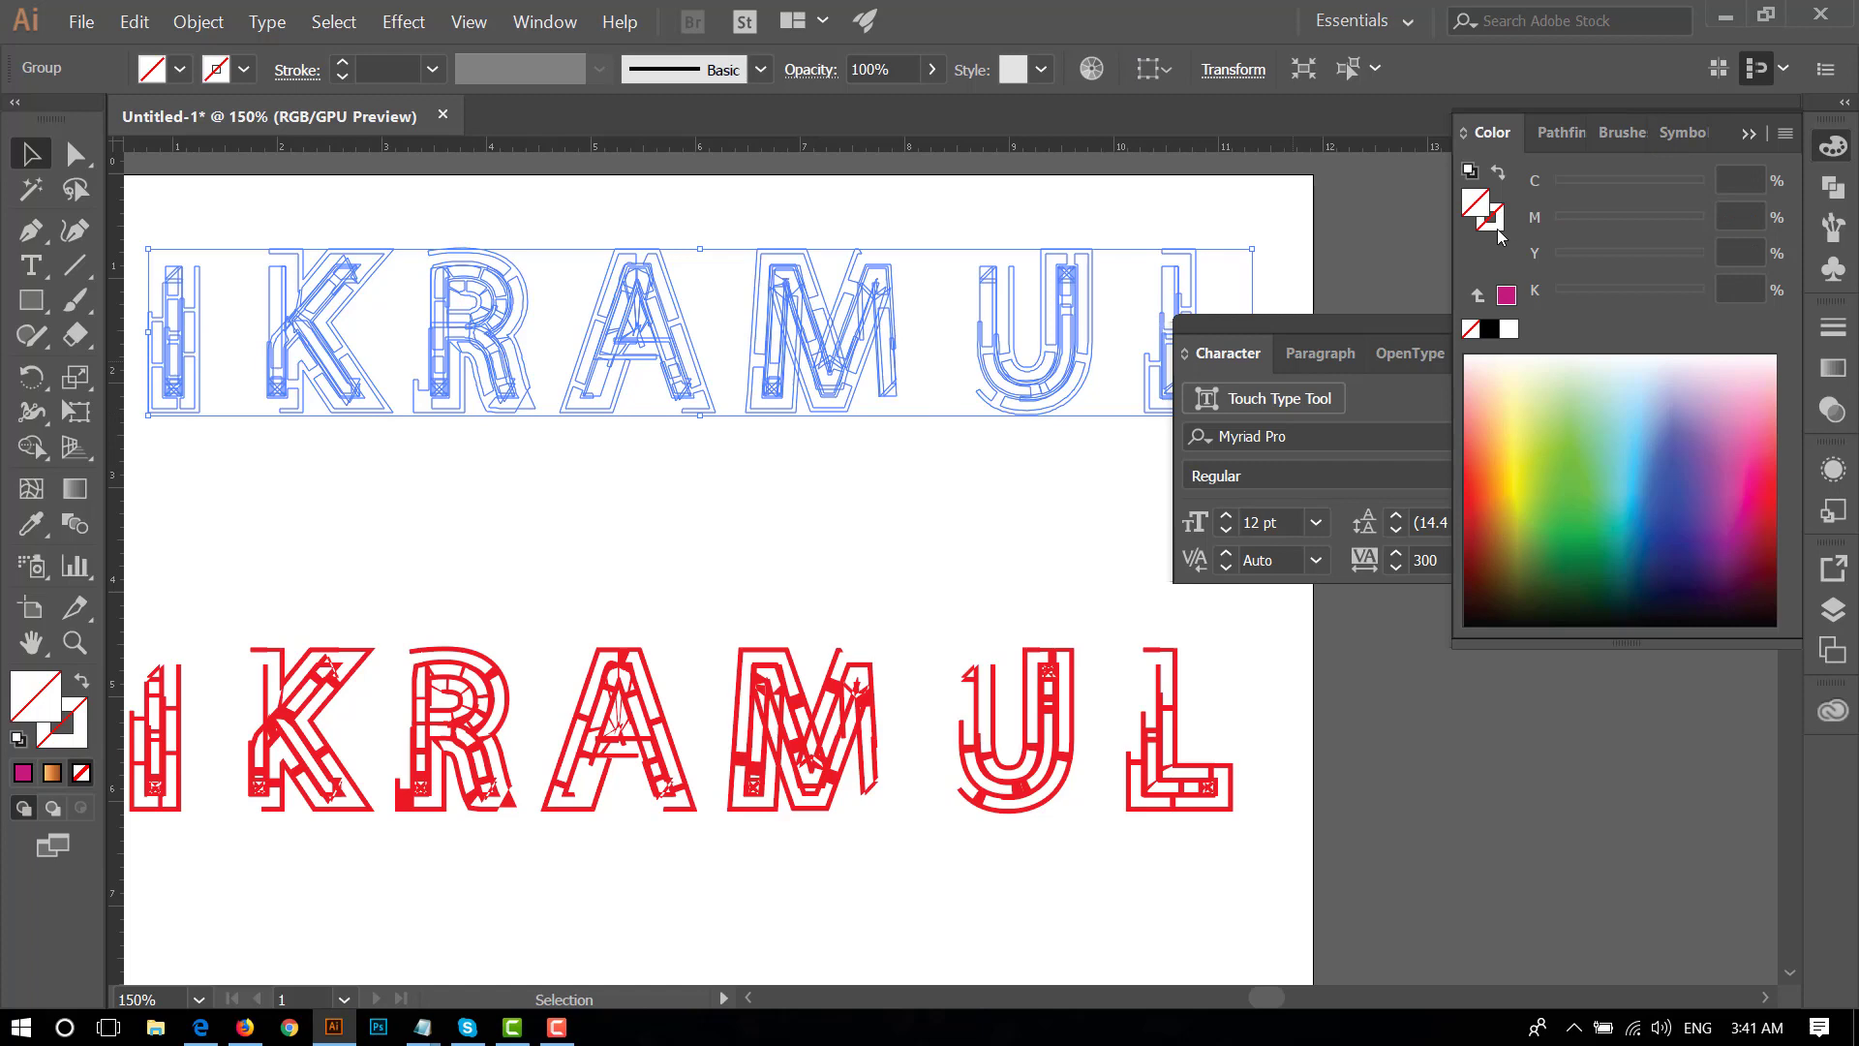
- Give the top IKRAMUL lettering a green stroke
click(1496, 231)
click(1584, 510)
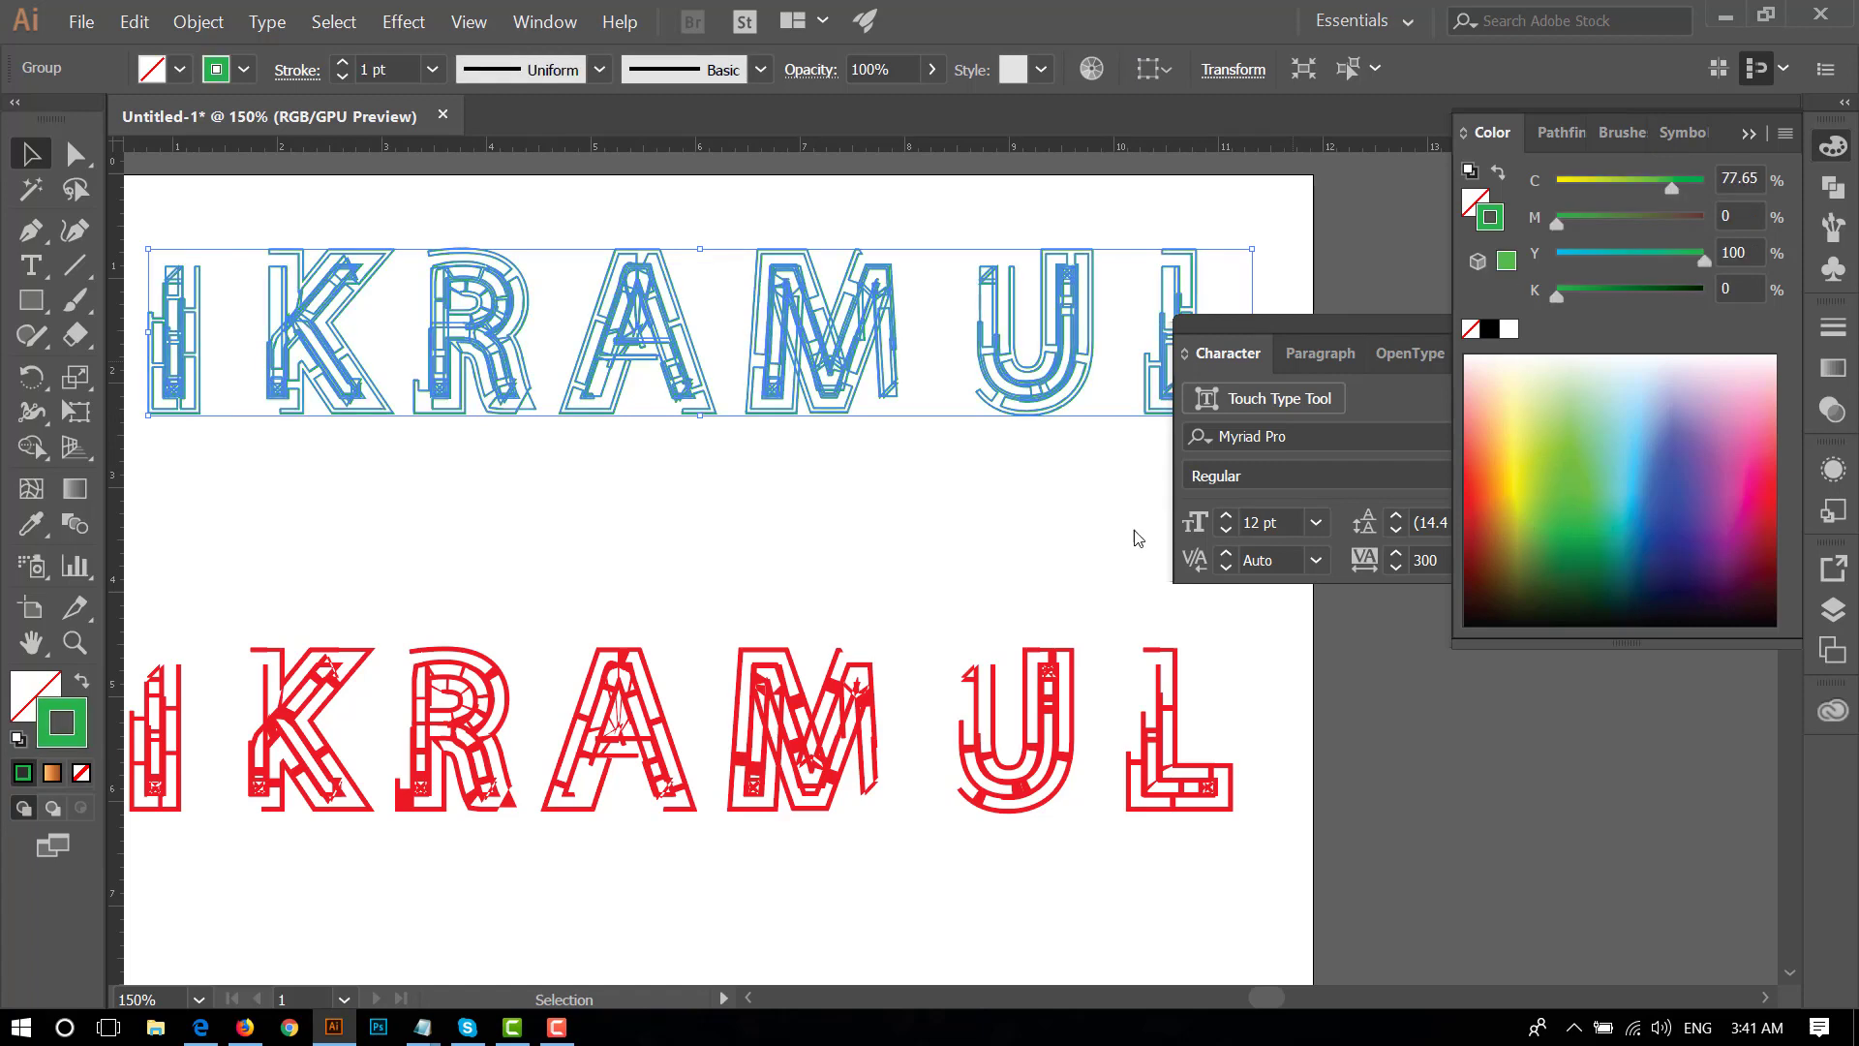
click(925, 513)
scroll(927, 501, down, 1)
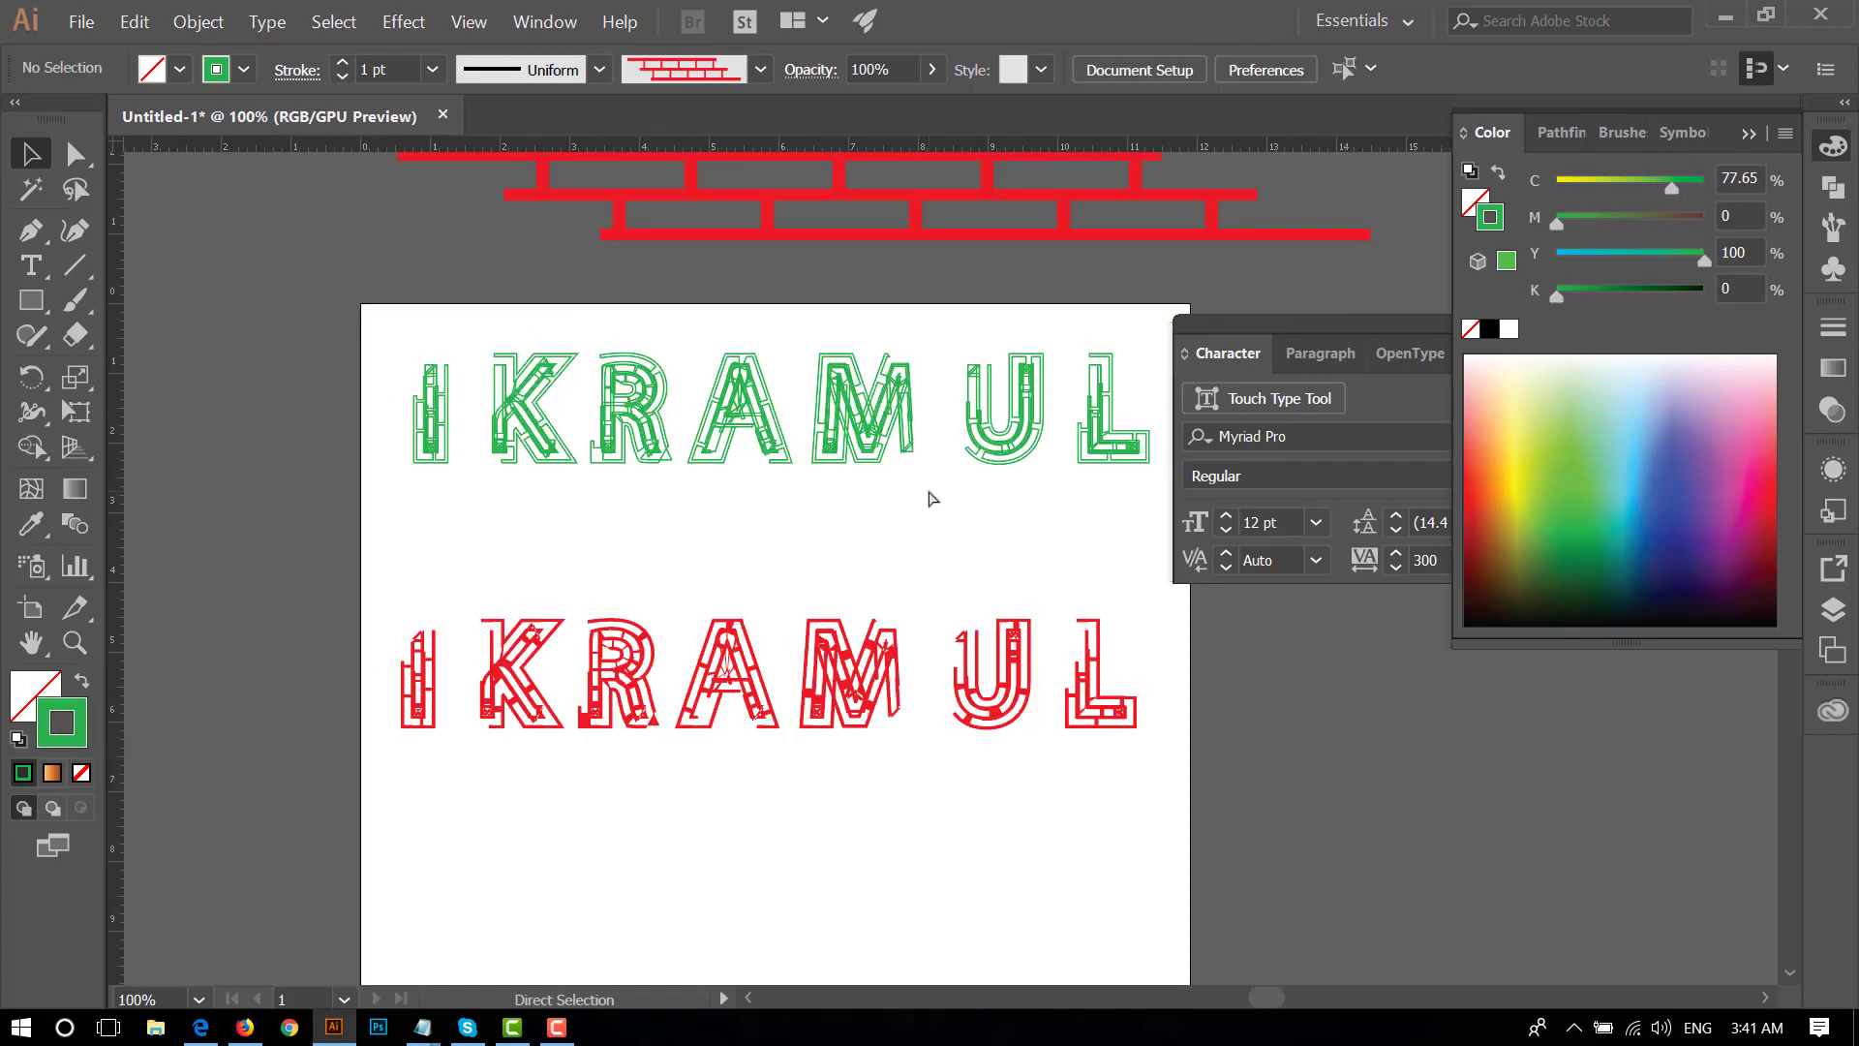
scroll(930, 499, down, 1)
- Pan to show the whole page and marquee-select the top lettering
drag(989, 527, 958, 359)
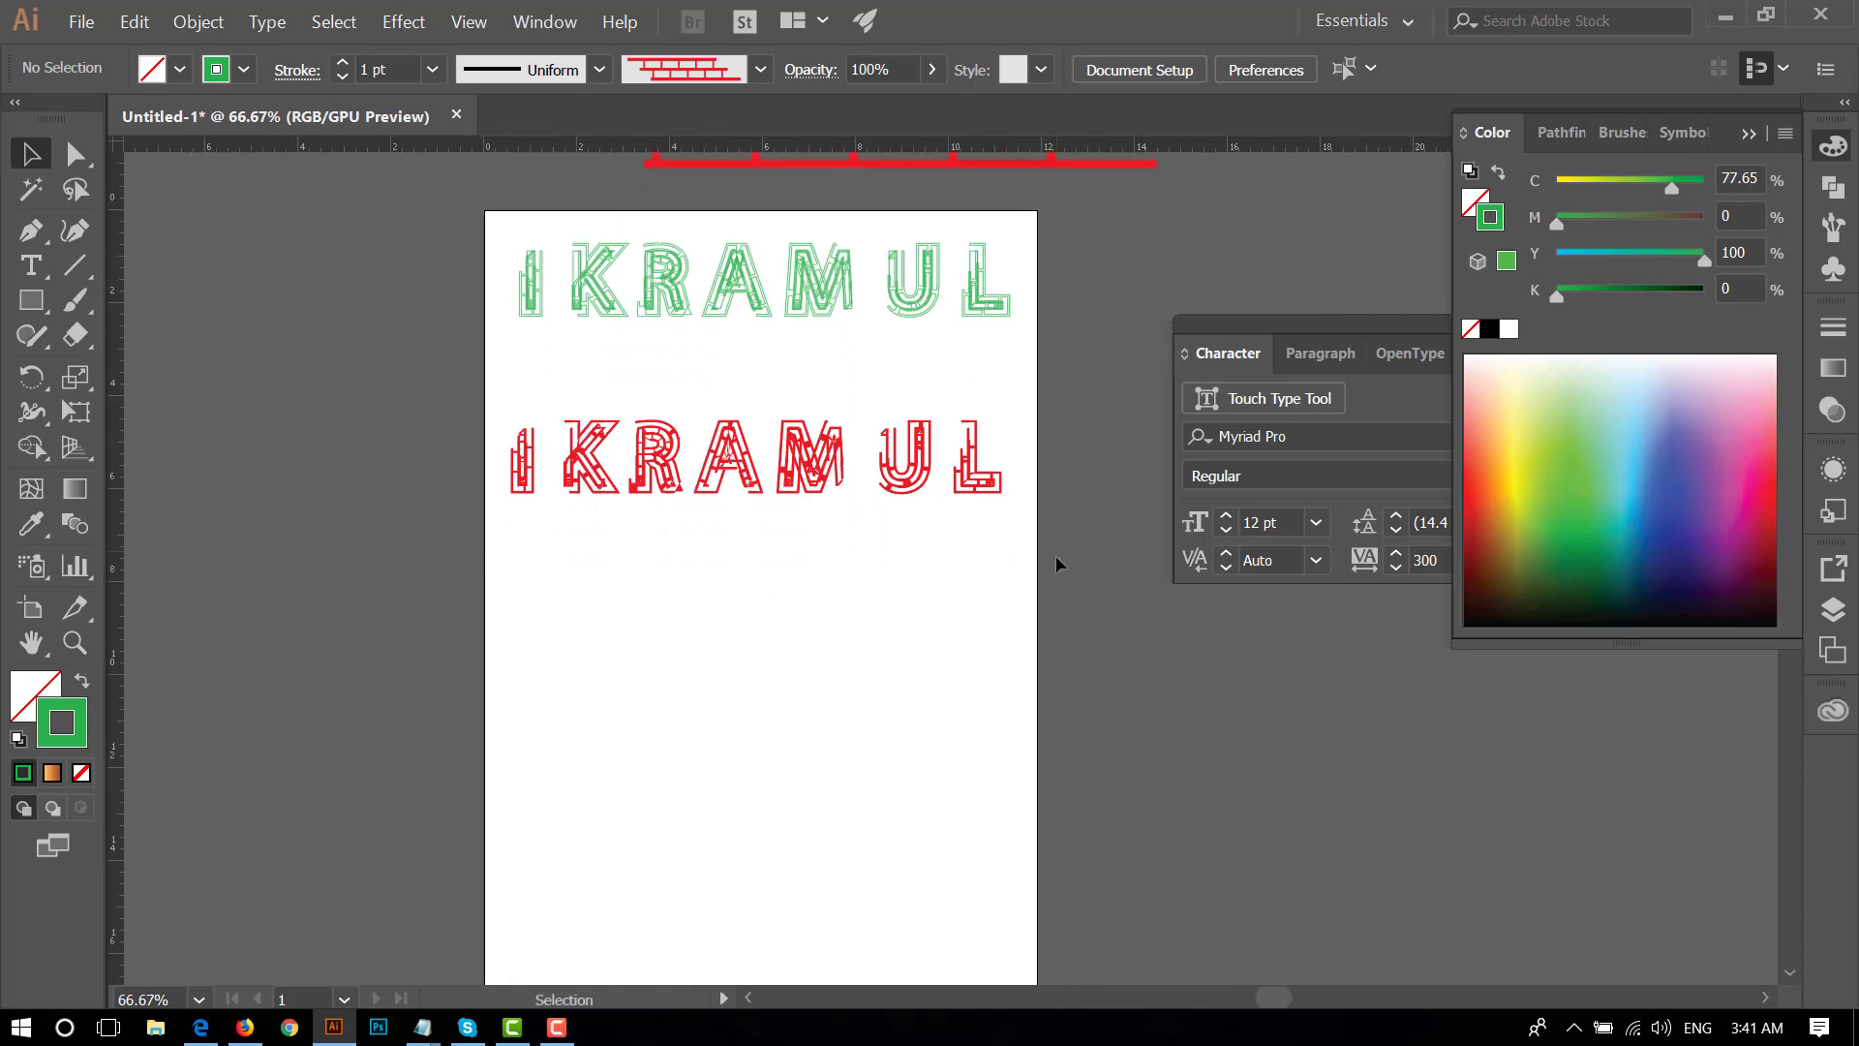
drag(834, 392, 852, 485)
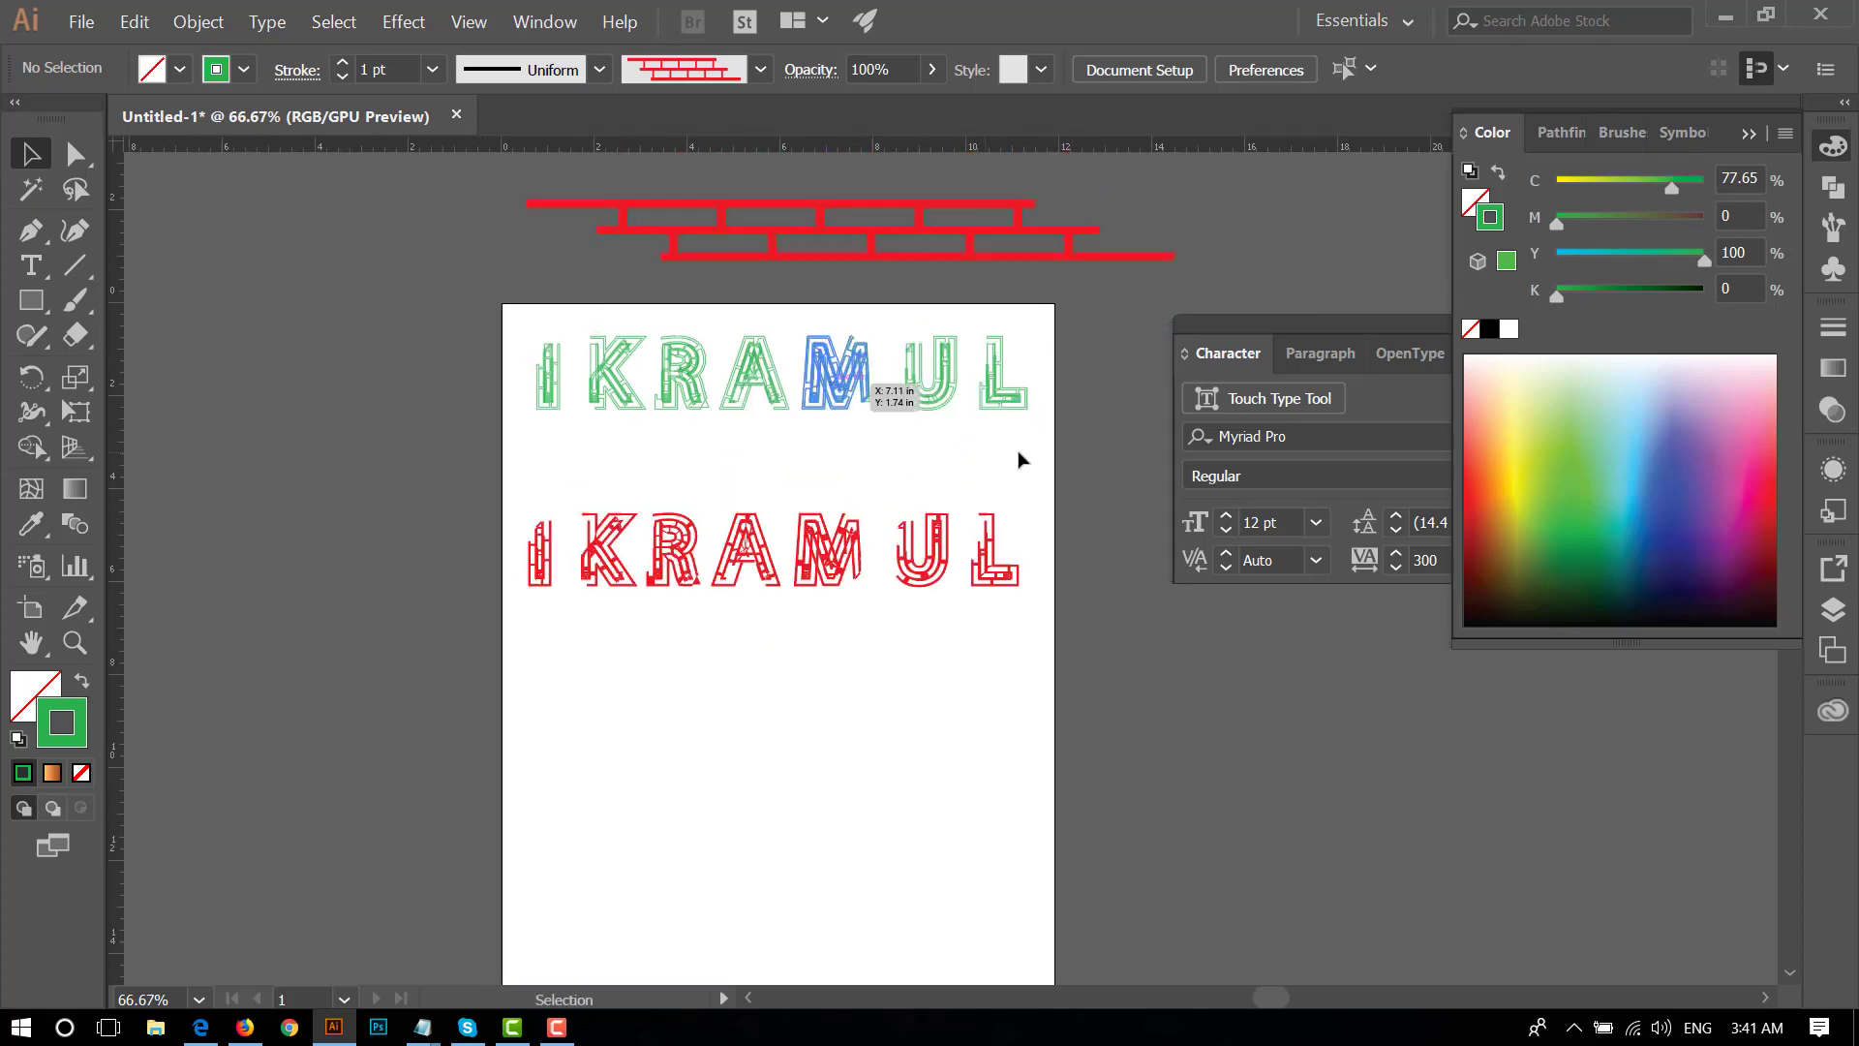
drag(1072, 433, 510, 328)
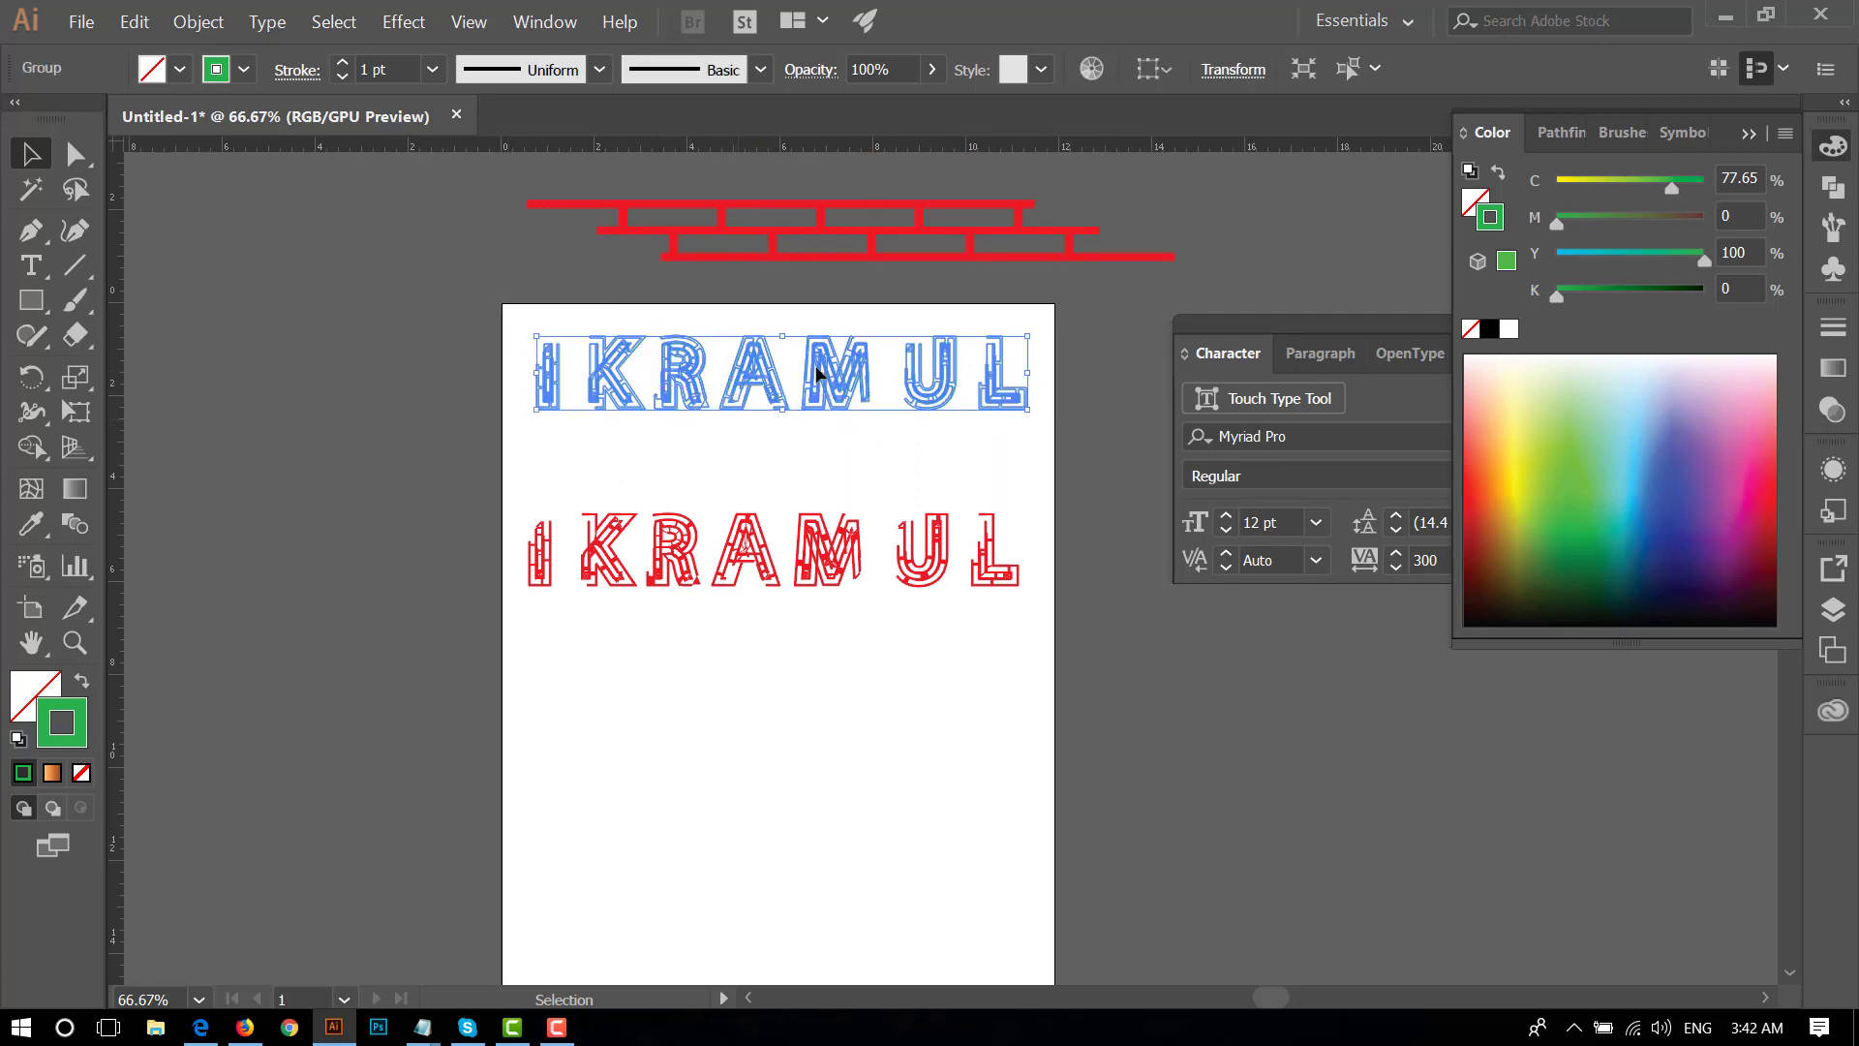
scroll(901, 461, down, 1)
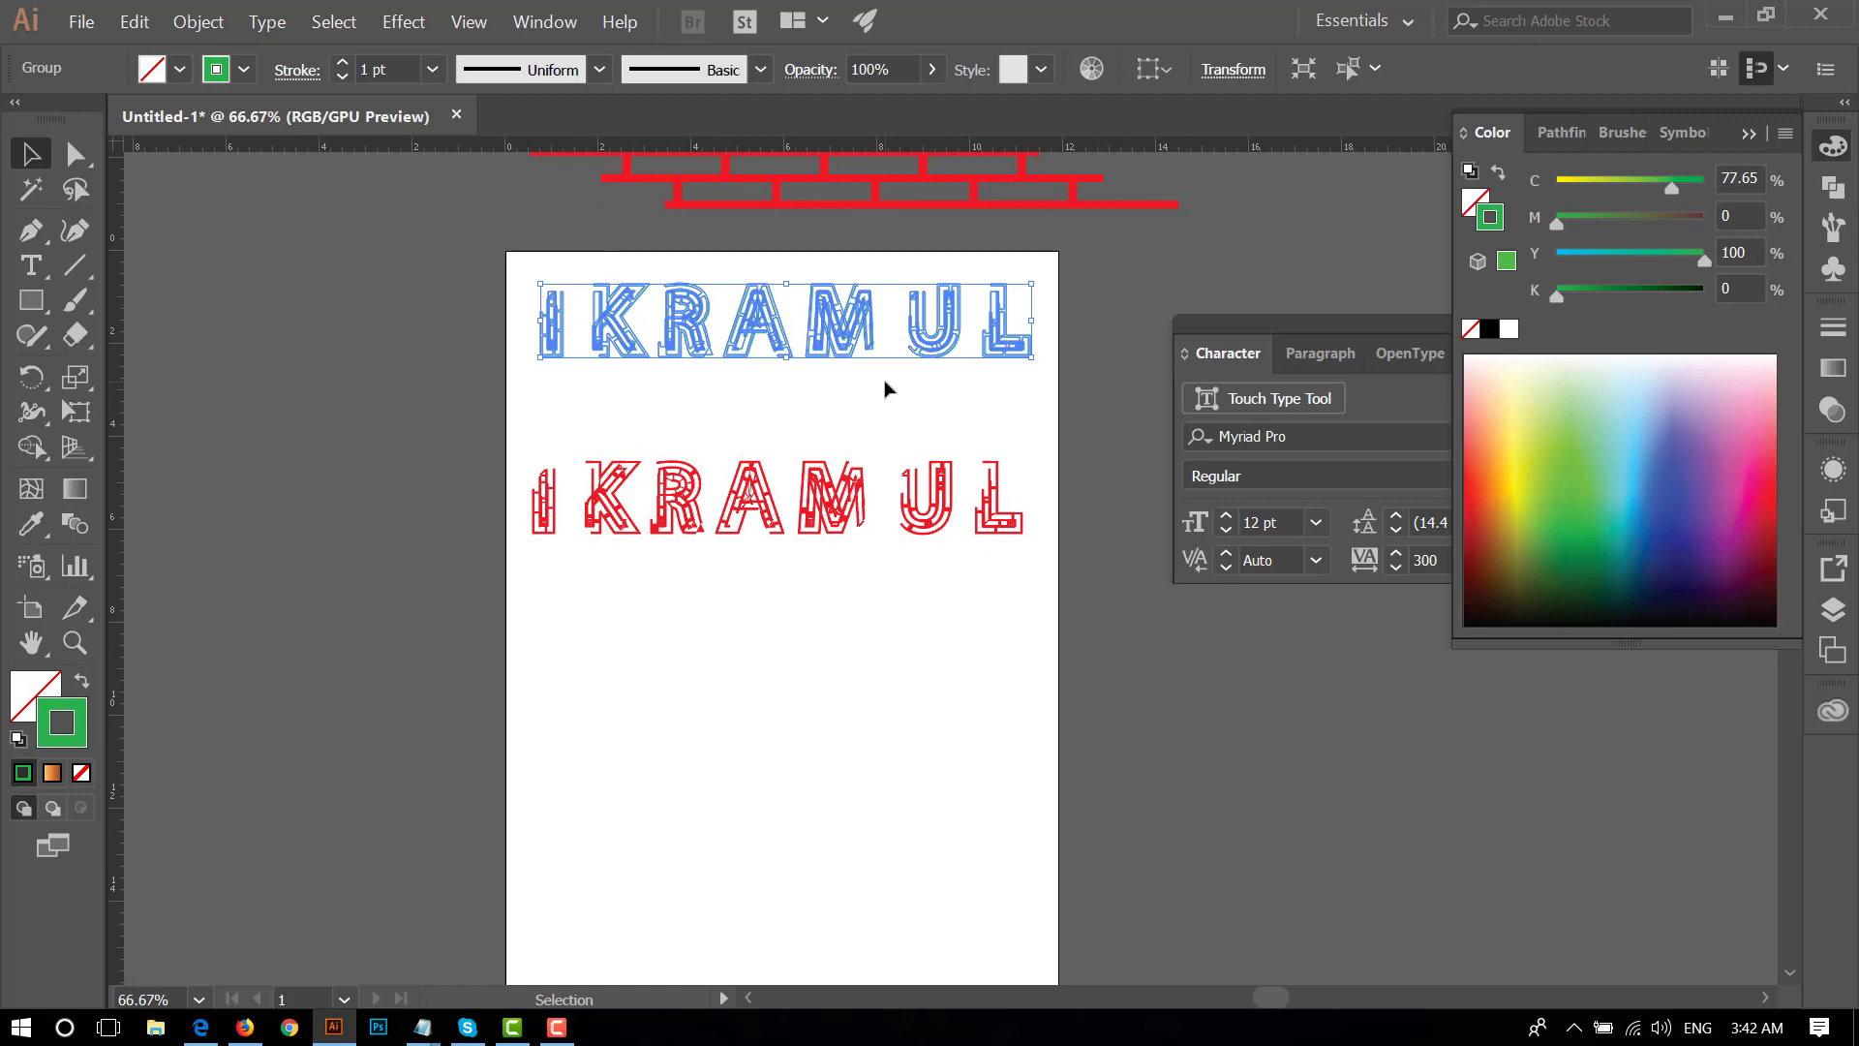
scroll(871, 395, right, 1)
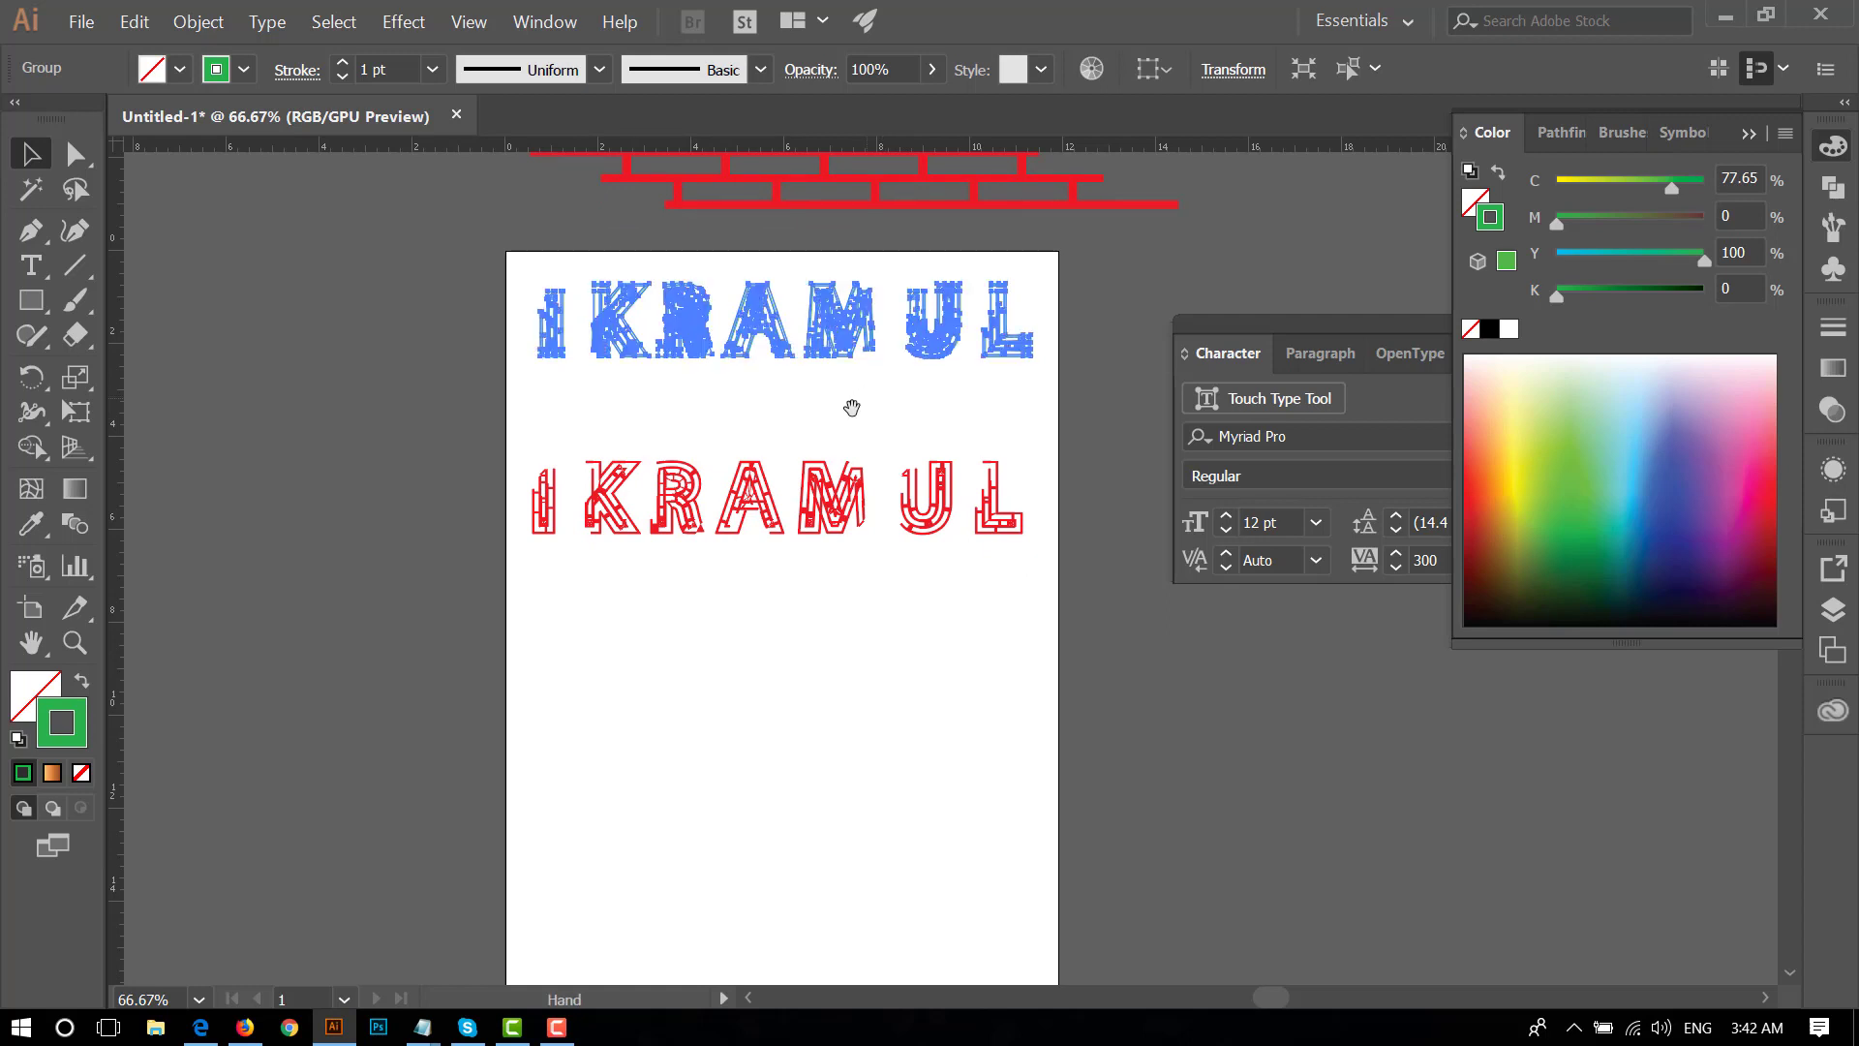
scroll(813, 339, down, 2)
key(backslash)
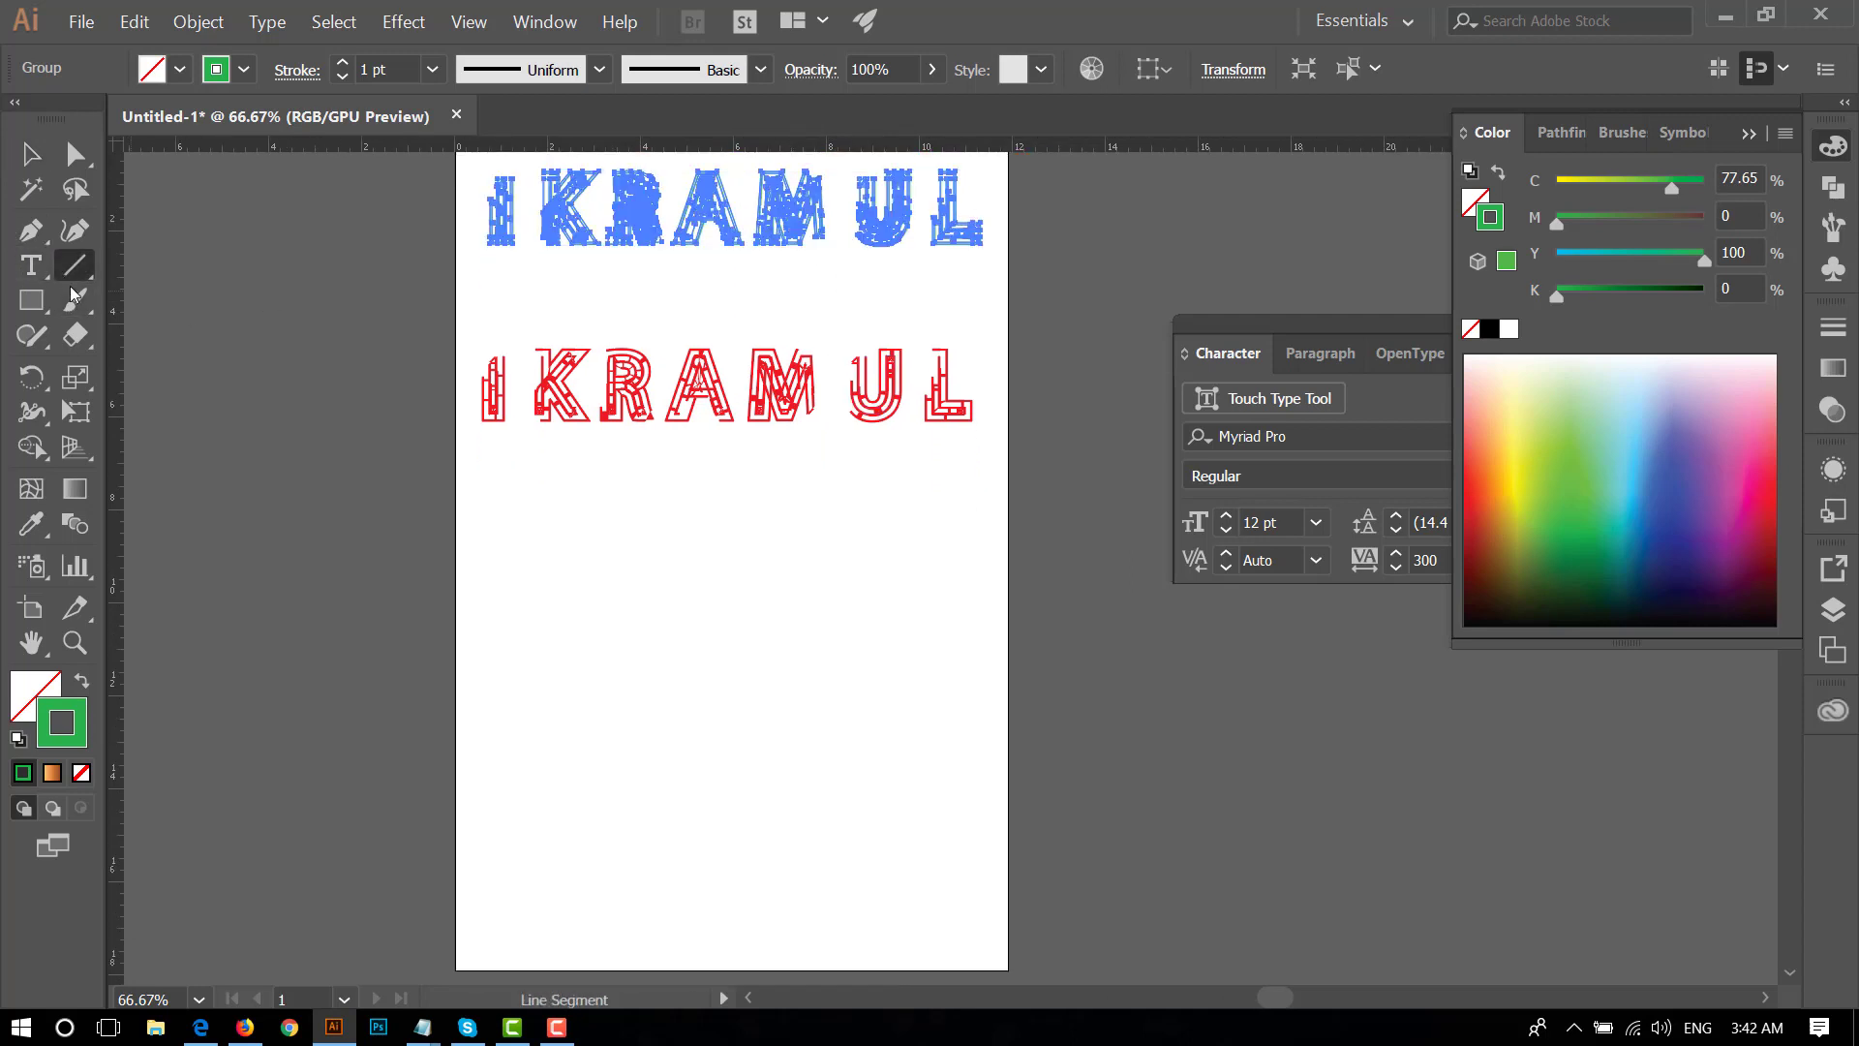
- Cancel the line options and draw a three-anchor Pen path forming an L
click(503, 503)
click(1006, 608)
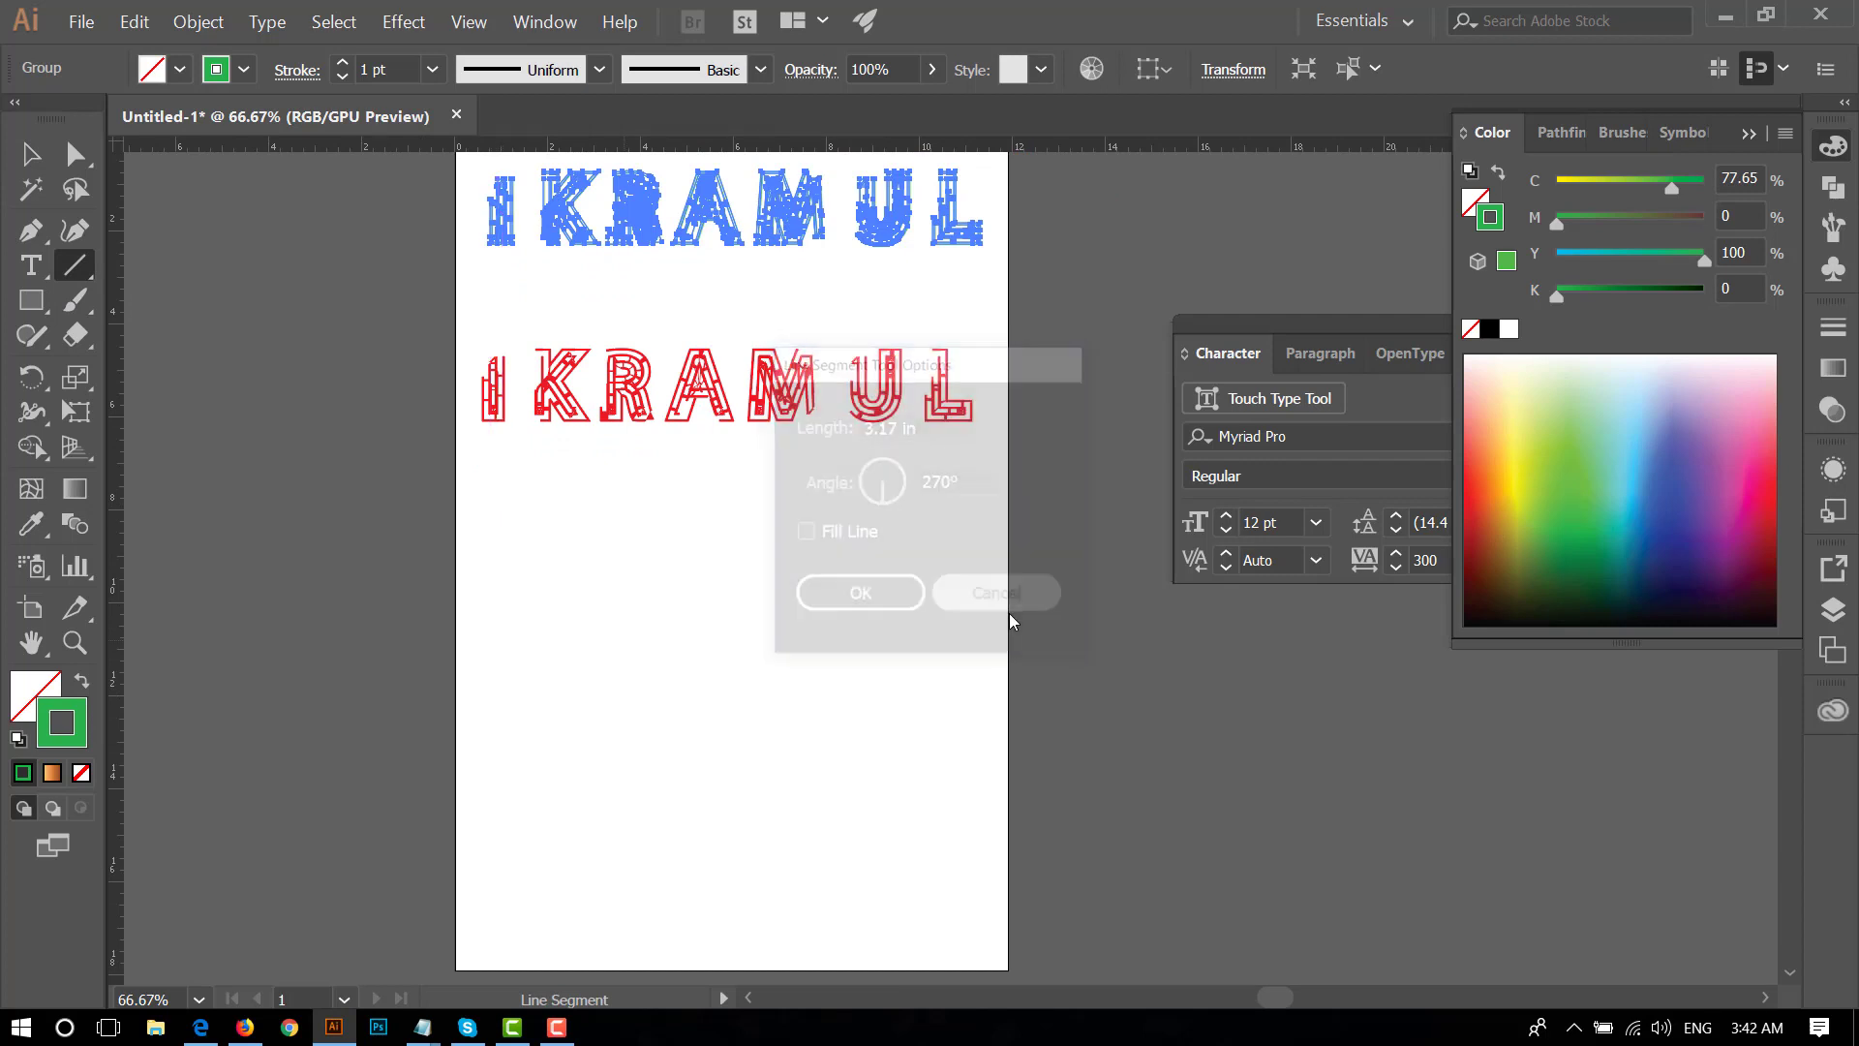
key(v)
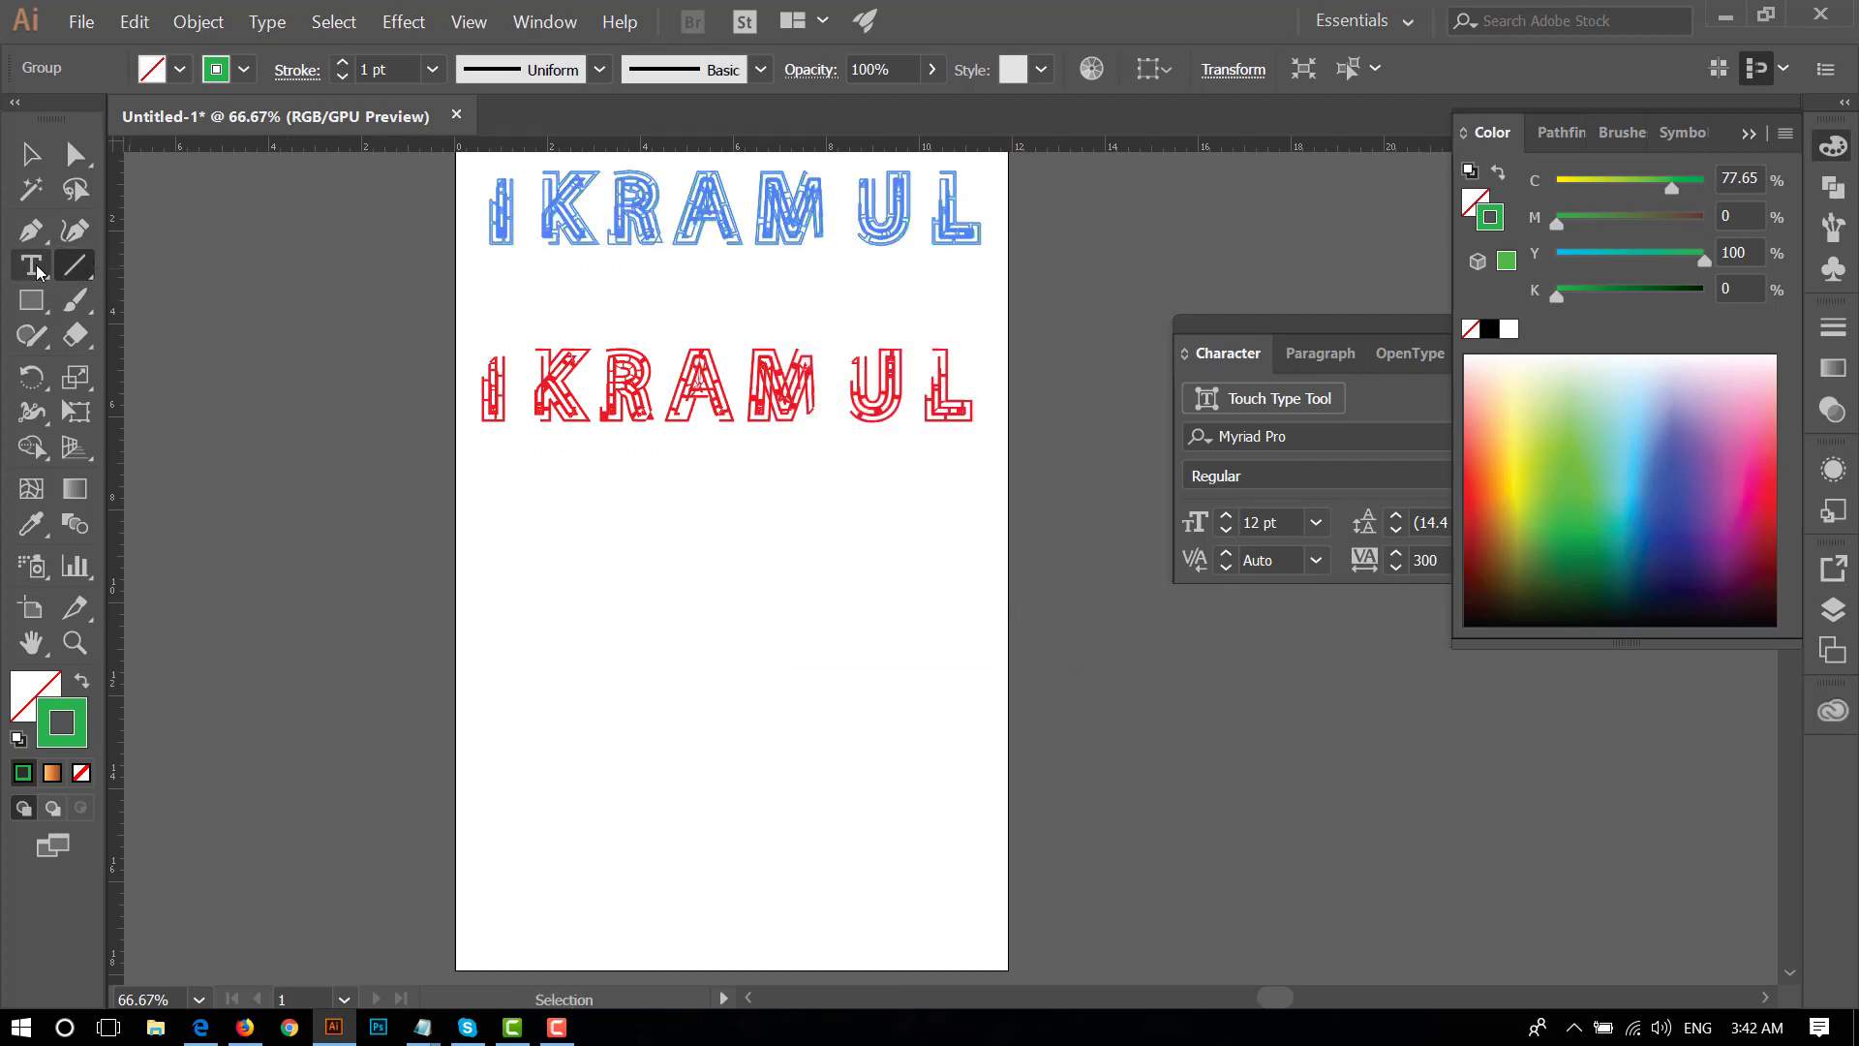
click(31, 230)
click(513, 507)
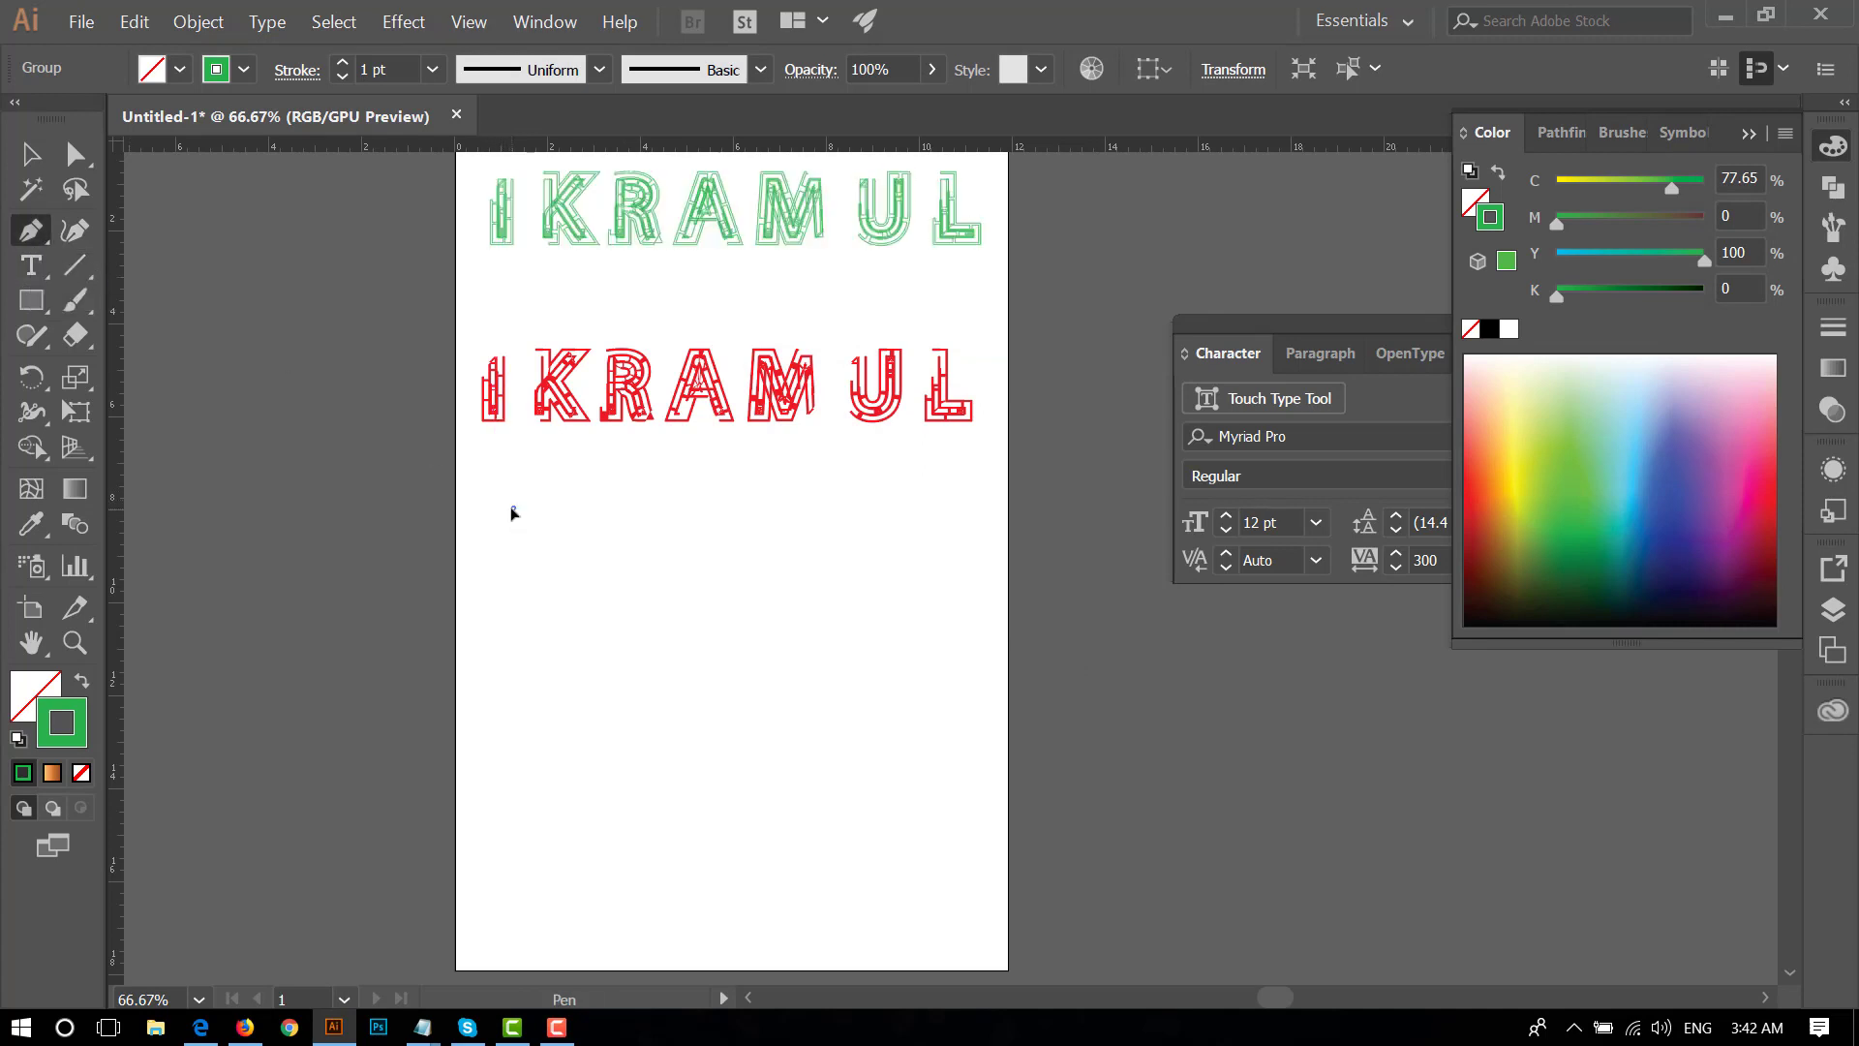
click(537, 746)
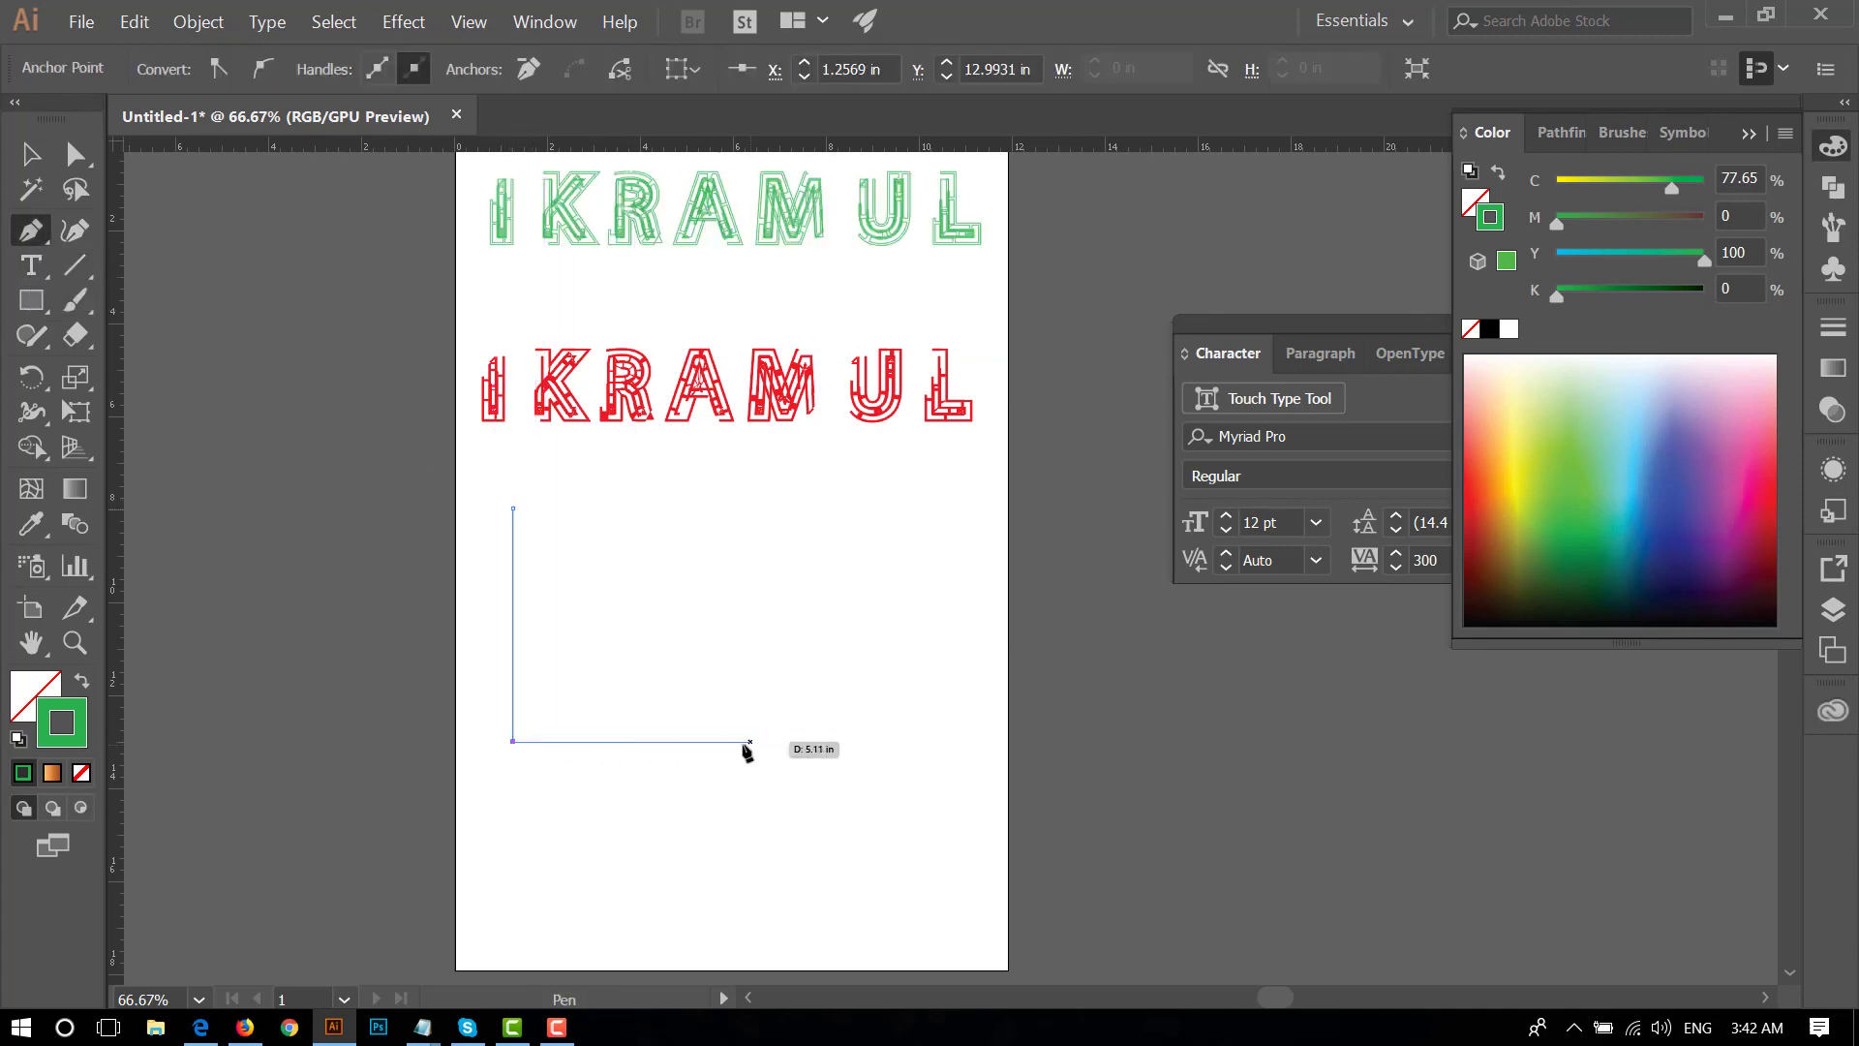
click(715, 741)
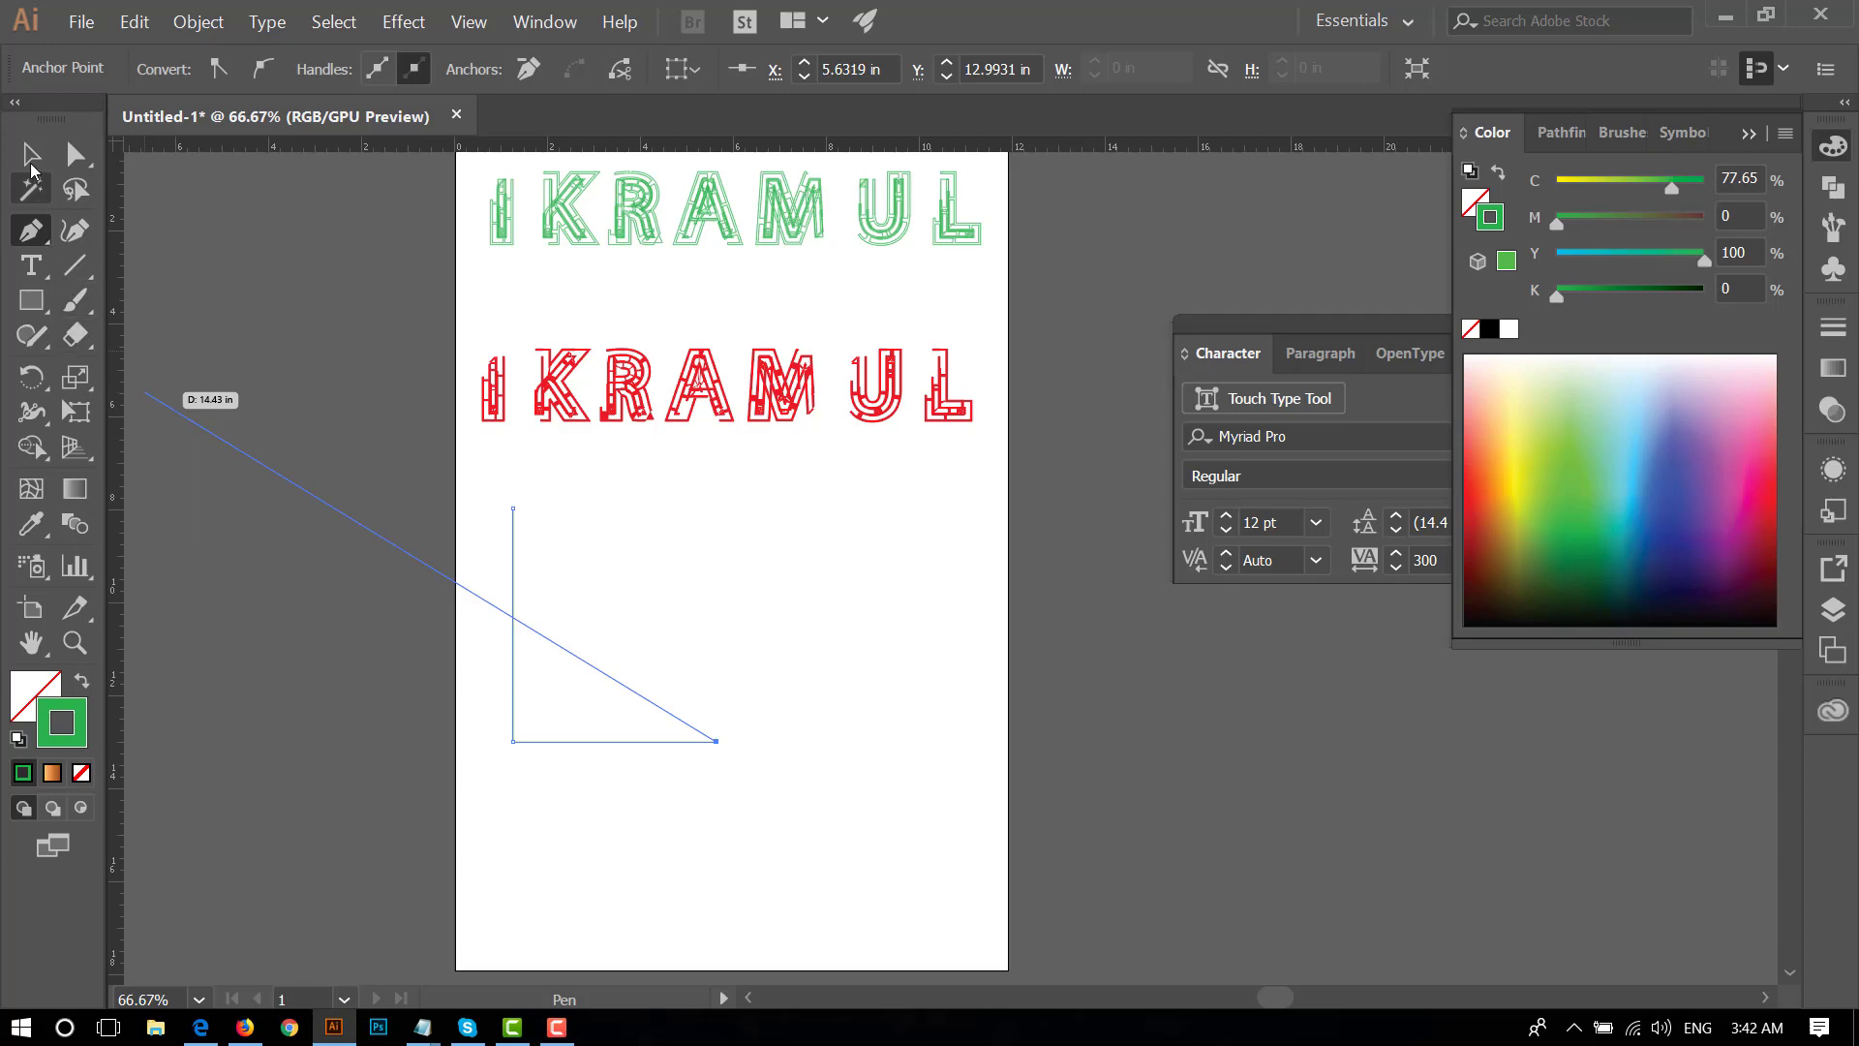
- Draw a circle to the right of the L with the Ellipse tool
click(31, 153)
click(37, 306)
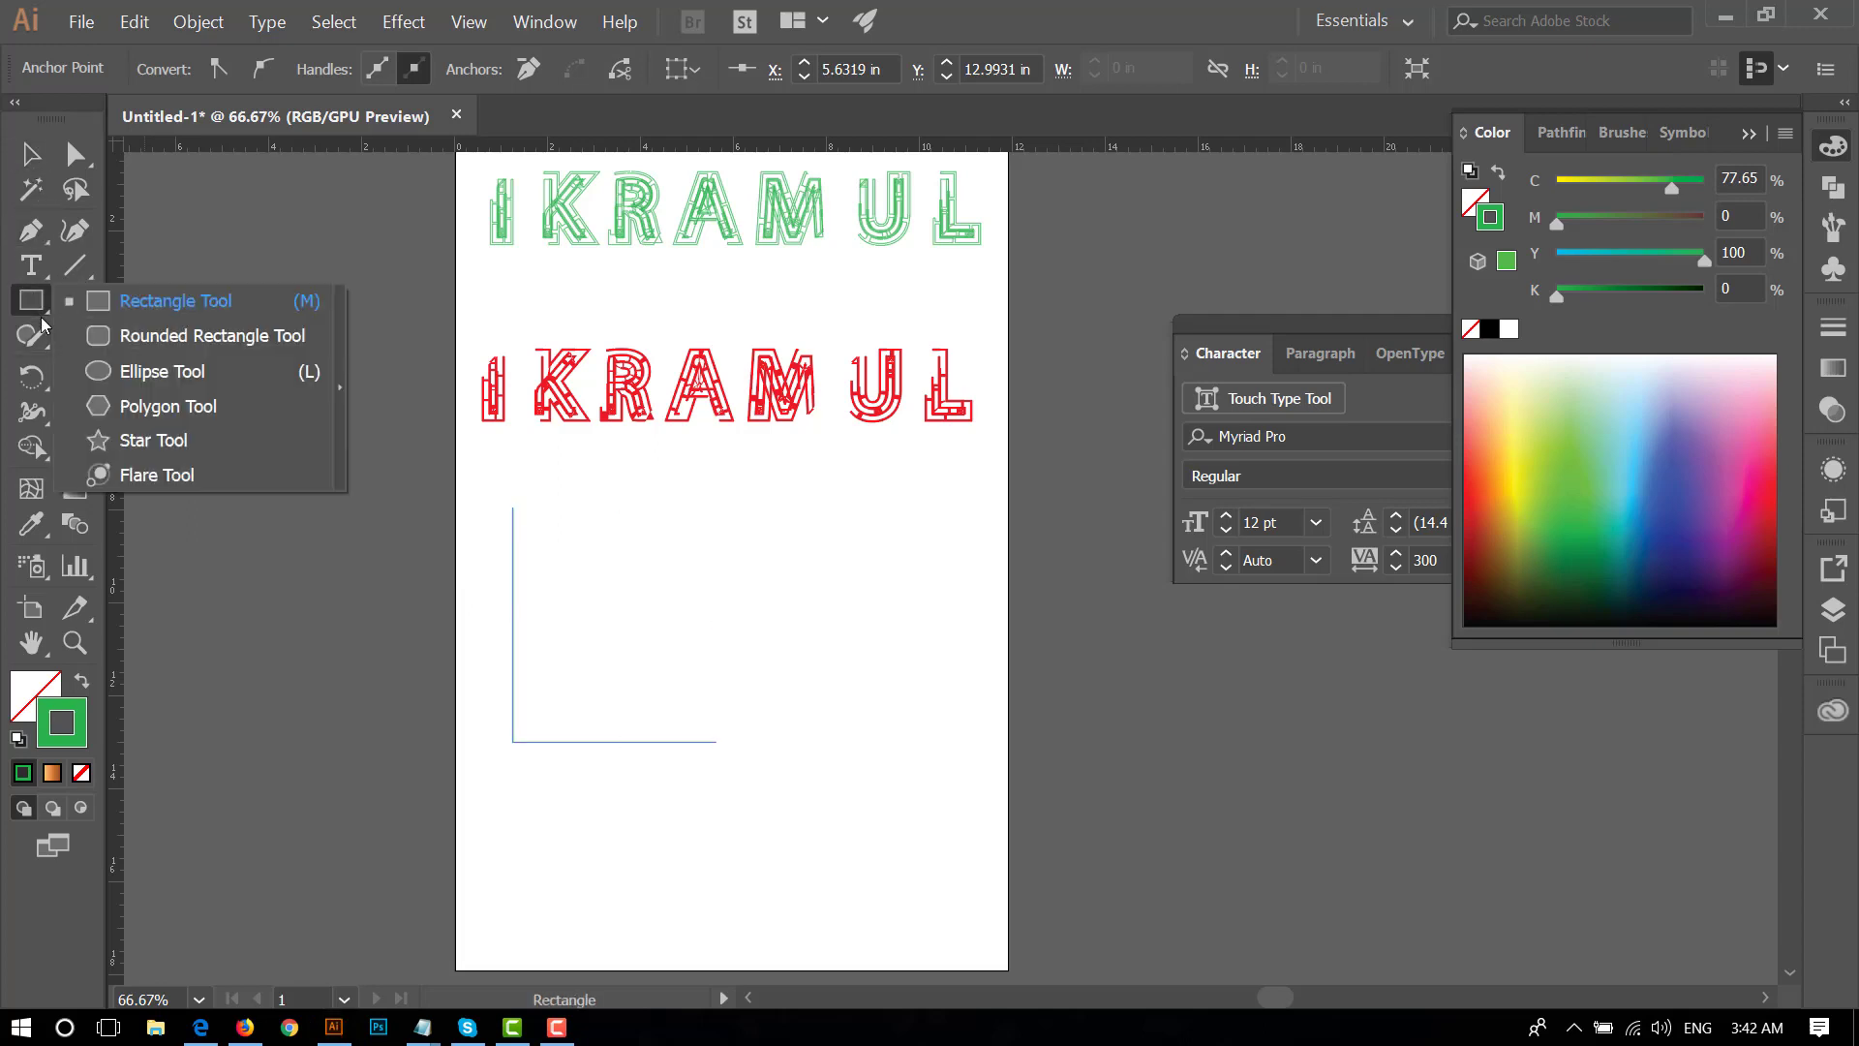
click(162, 370)
drag(808, 507, 979, 750)
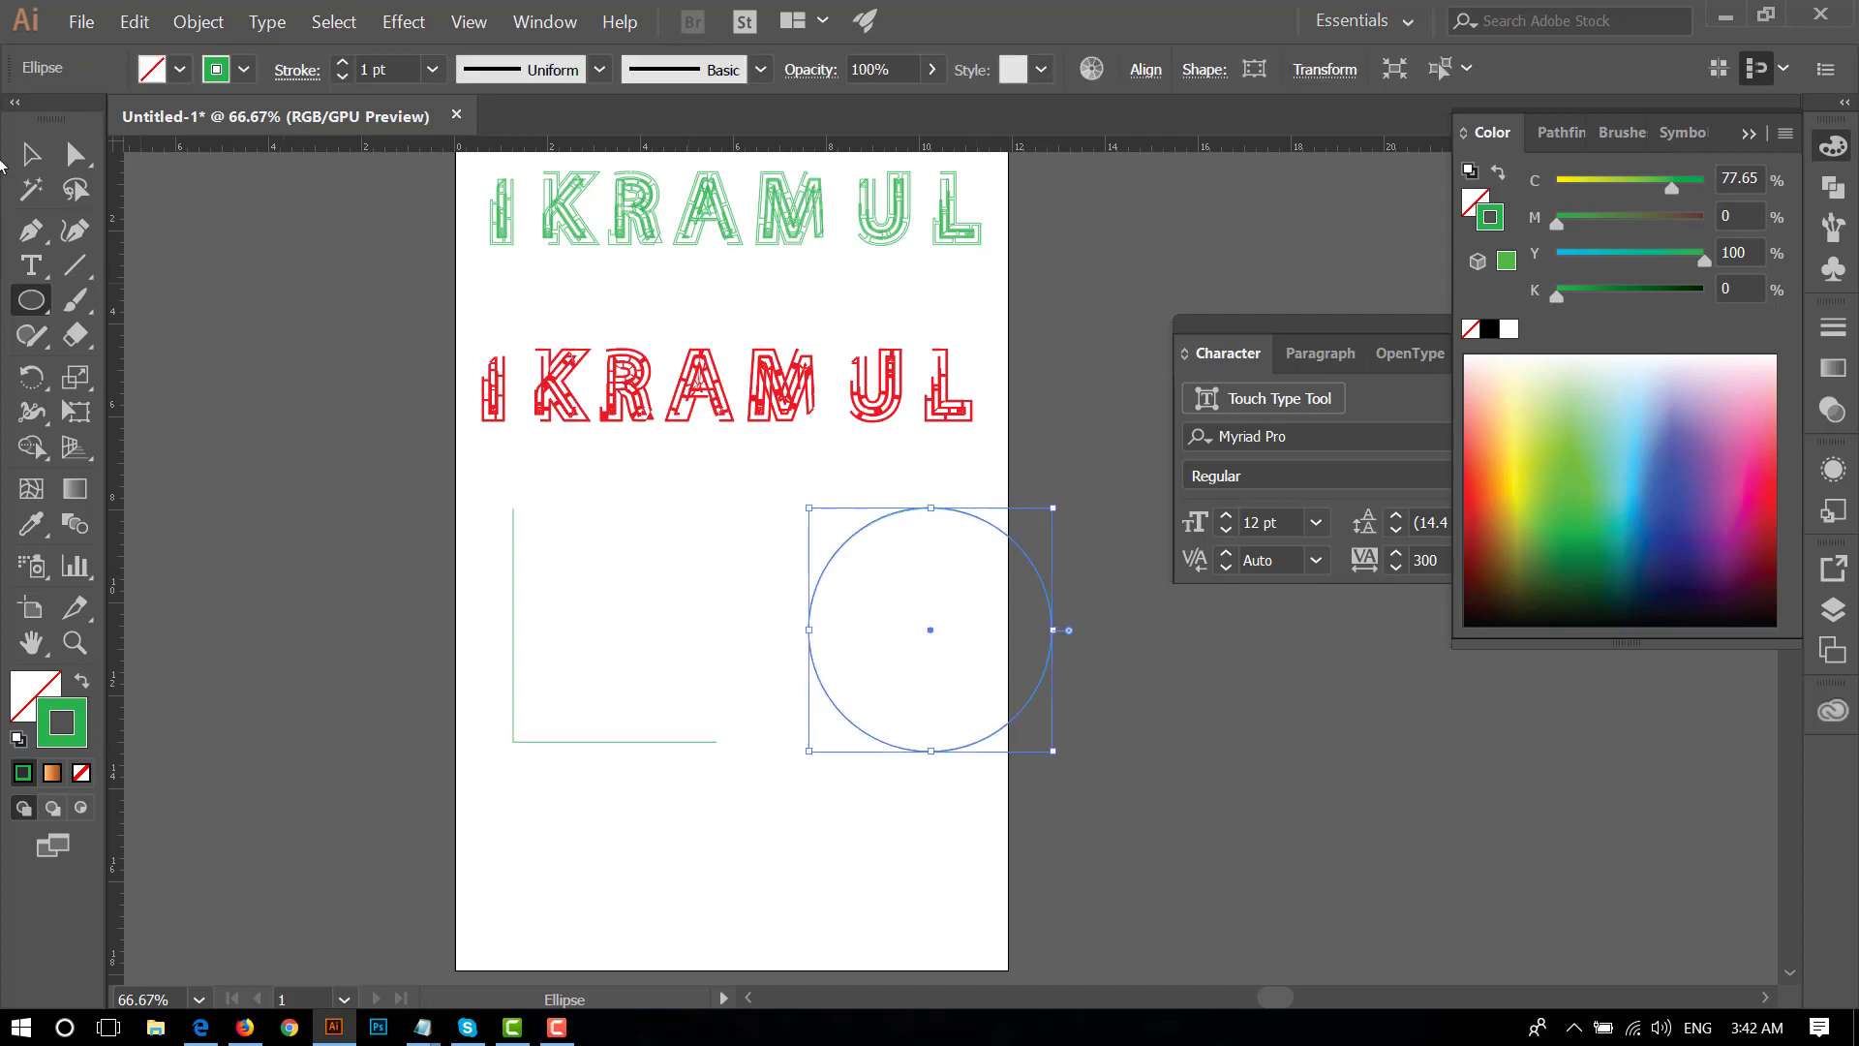
- Select both the L and the circle and apply the red brick brush
key(v)
drag(1195, 672, 485, 554)
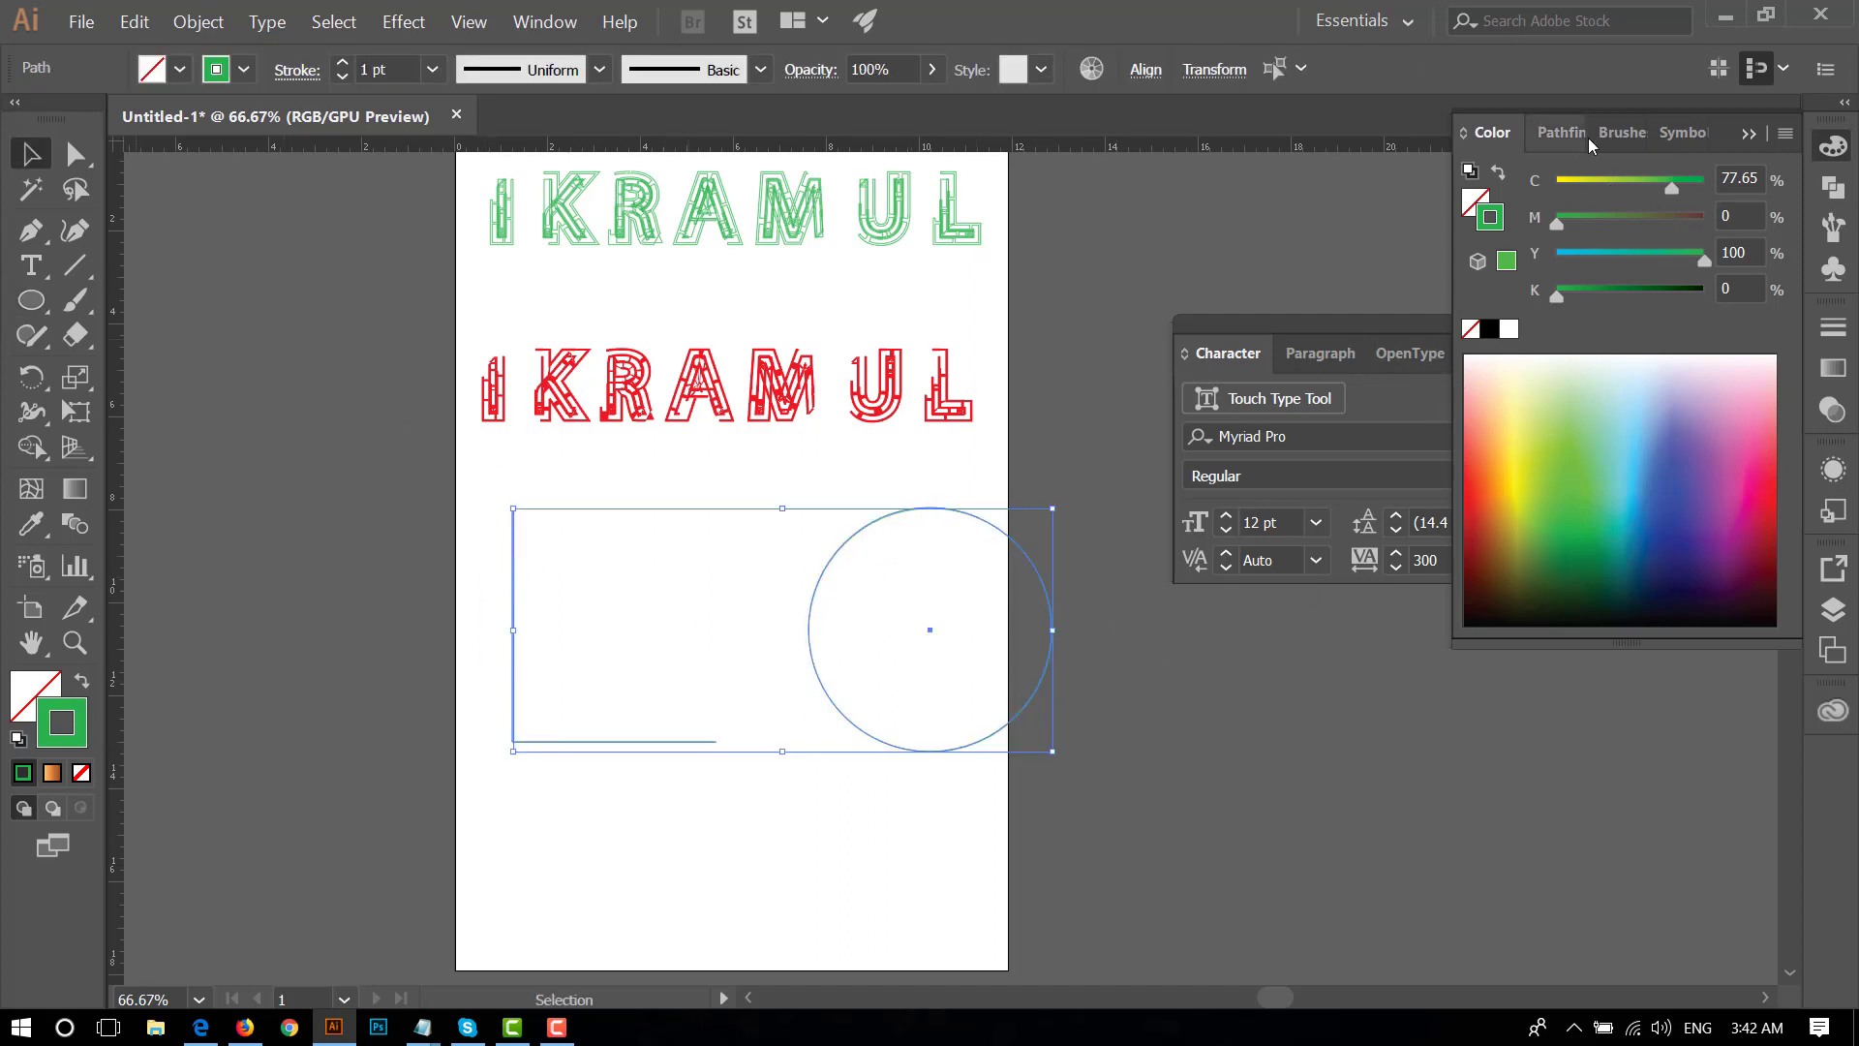
click(1620, 132)
click(1615, 330)
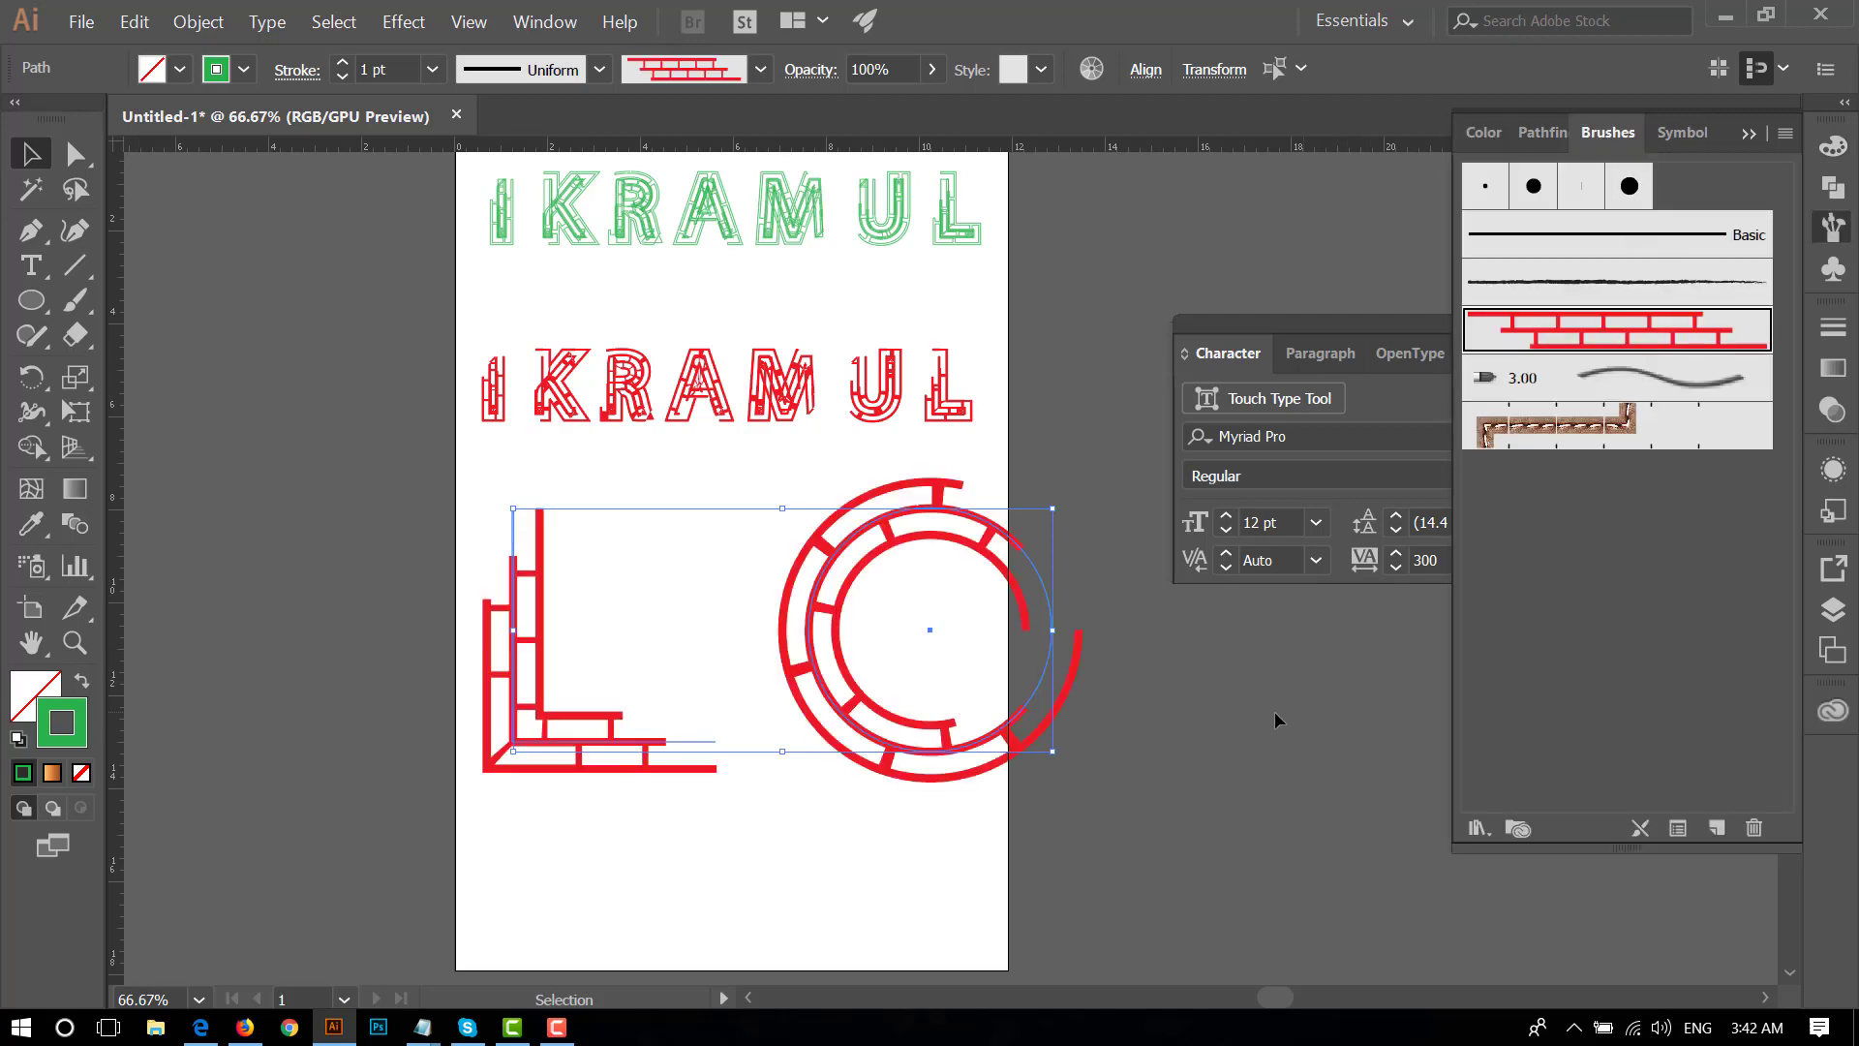
- Set the brick strokes to 0.5 pt and move the circle next to the L
click(432, 69)
click(465, 94)
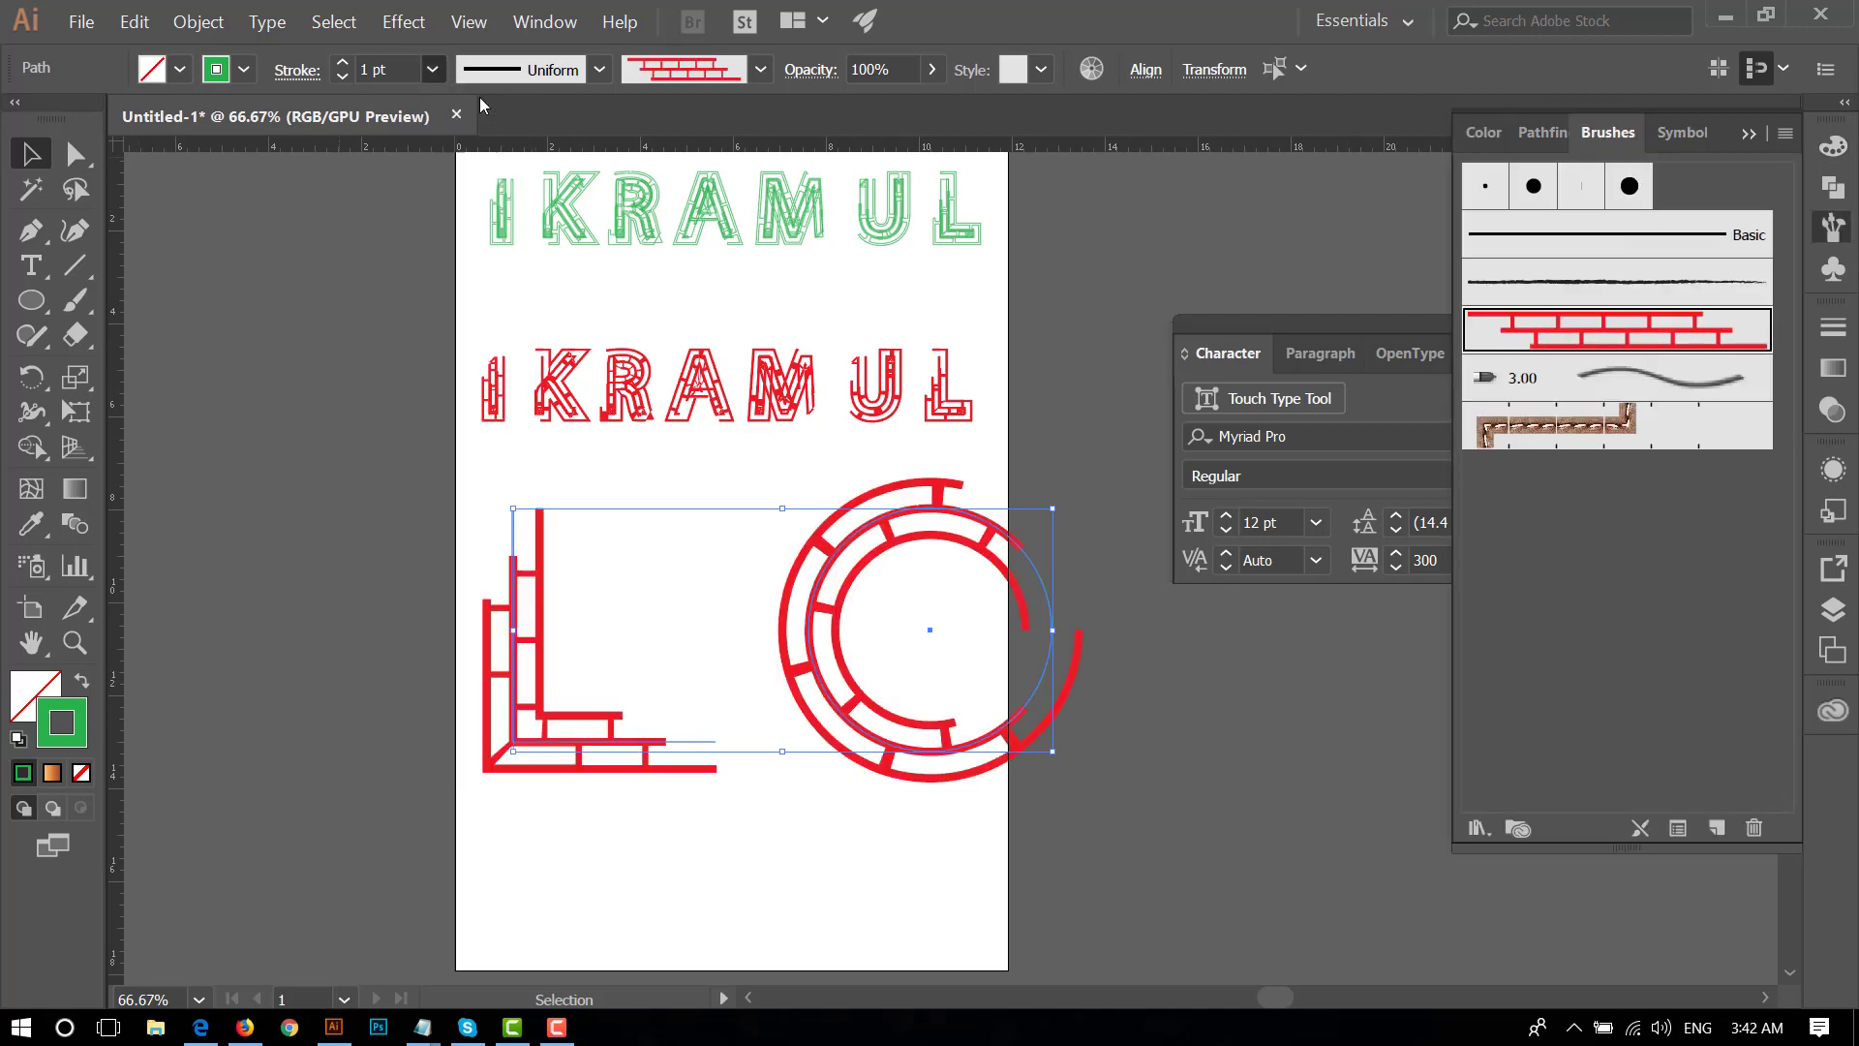
click(432, 69)
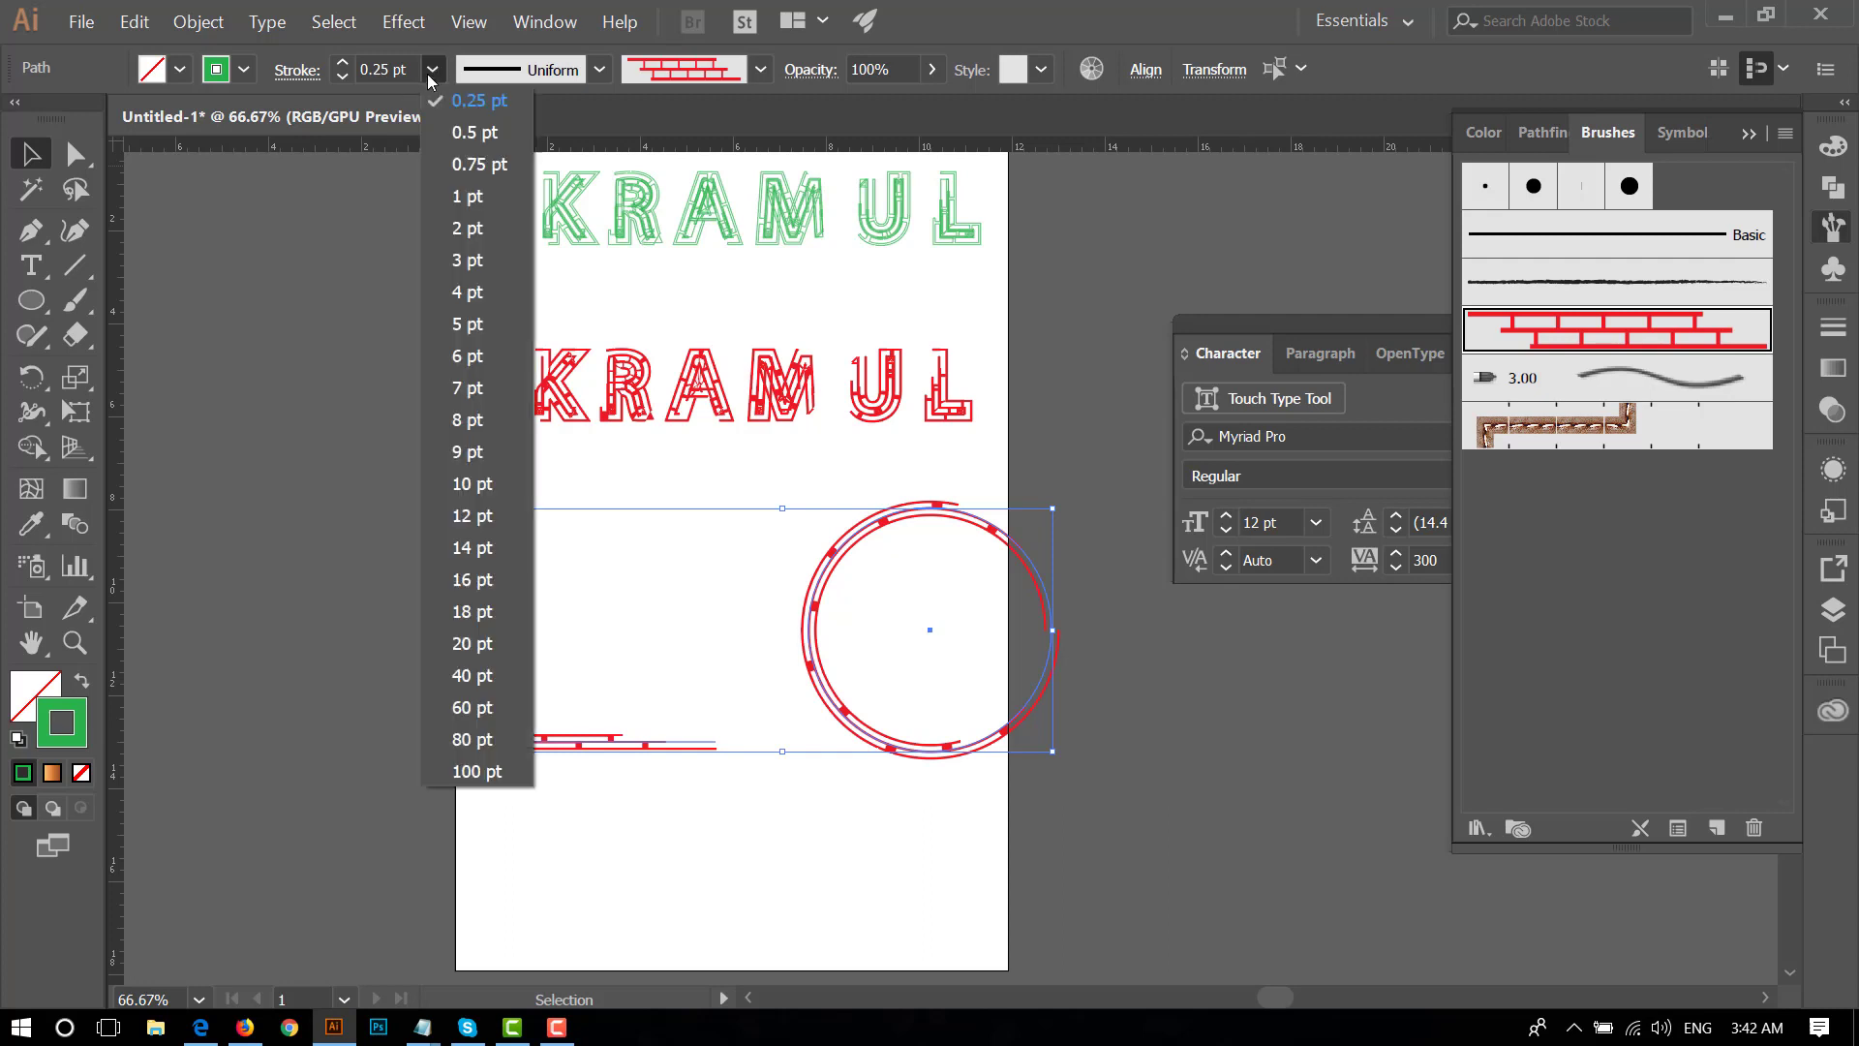
click(464, 124)
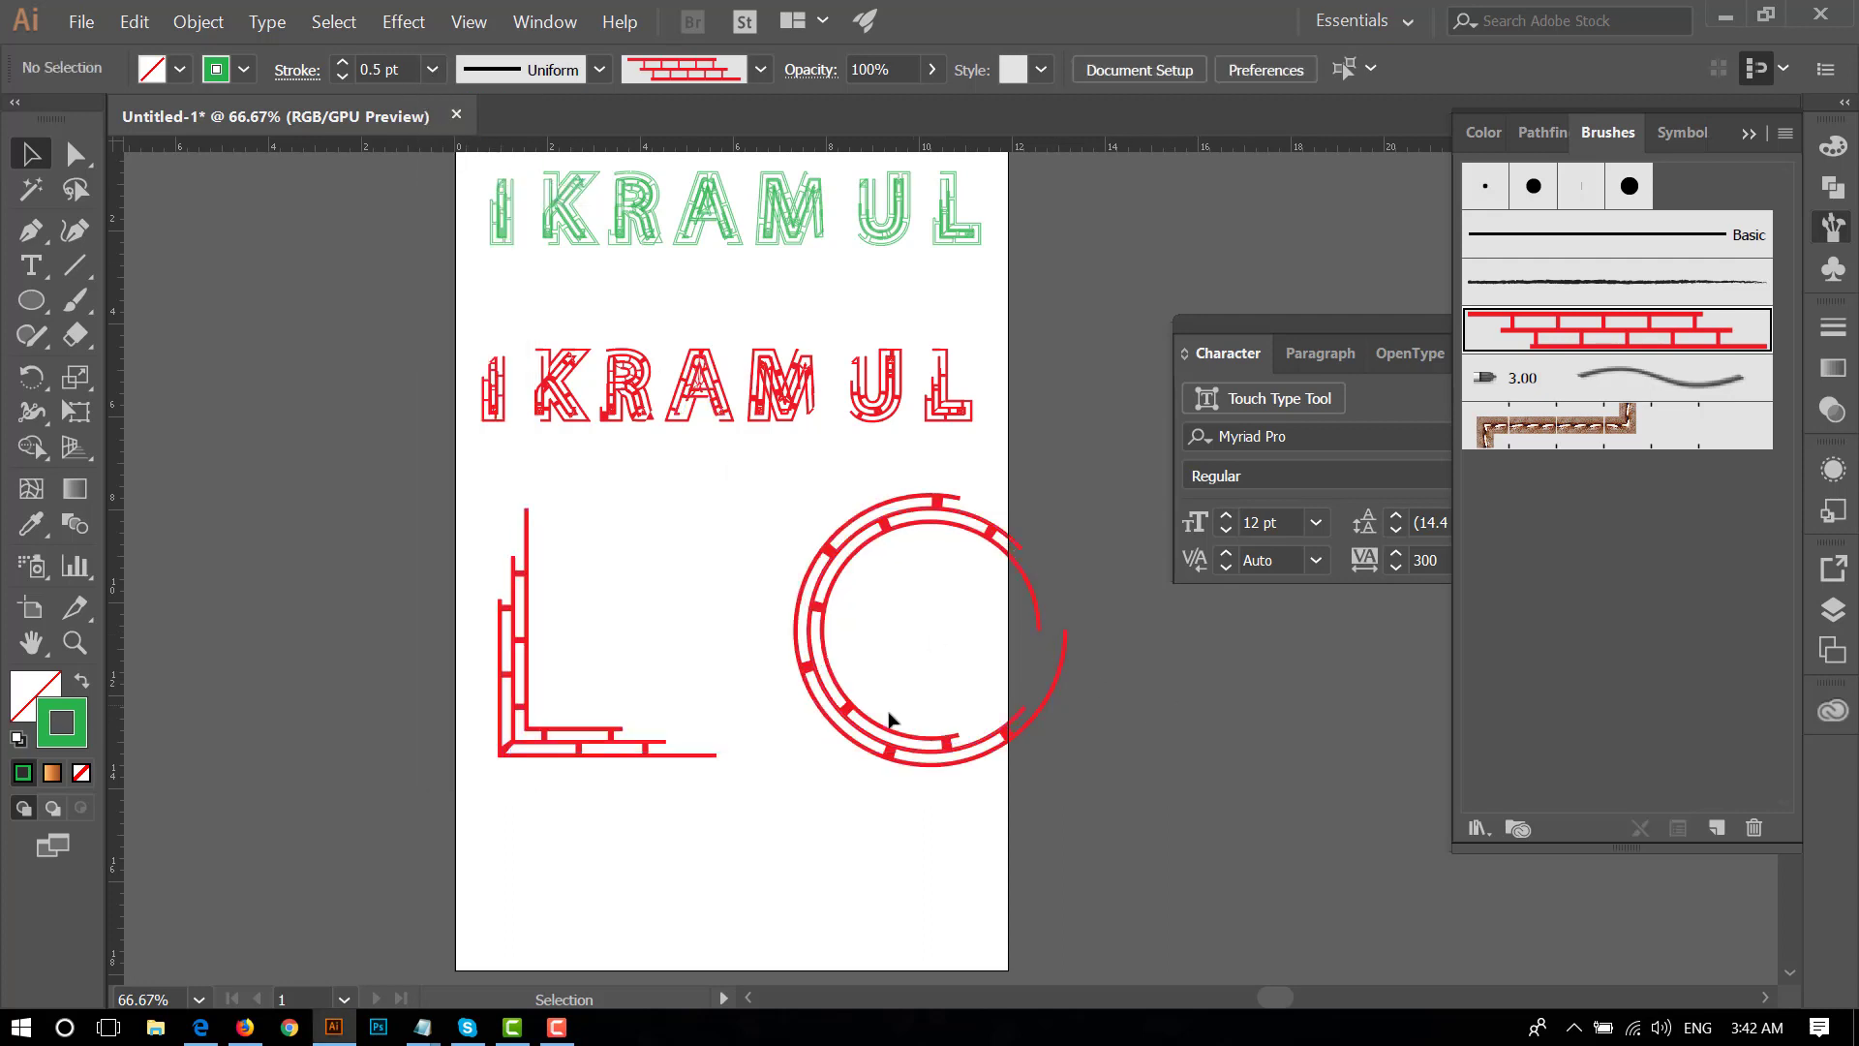
drag(864, 733, 743, 733)
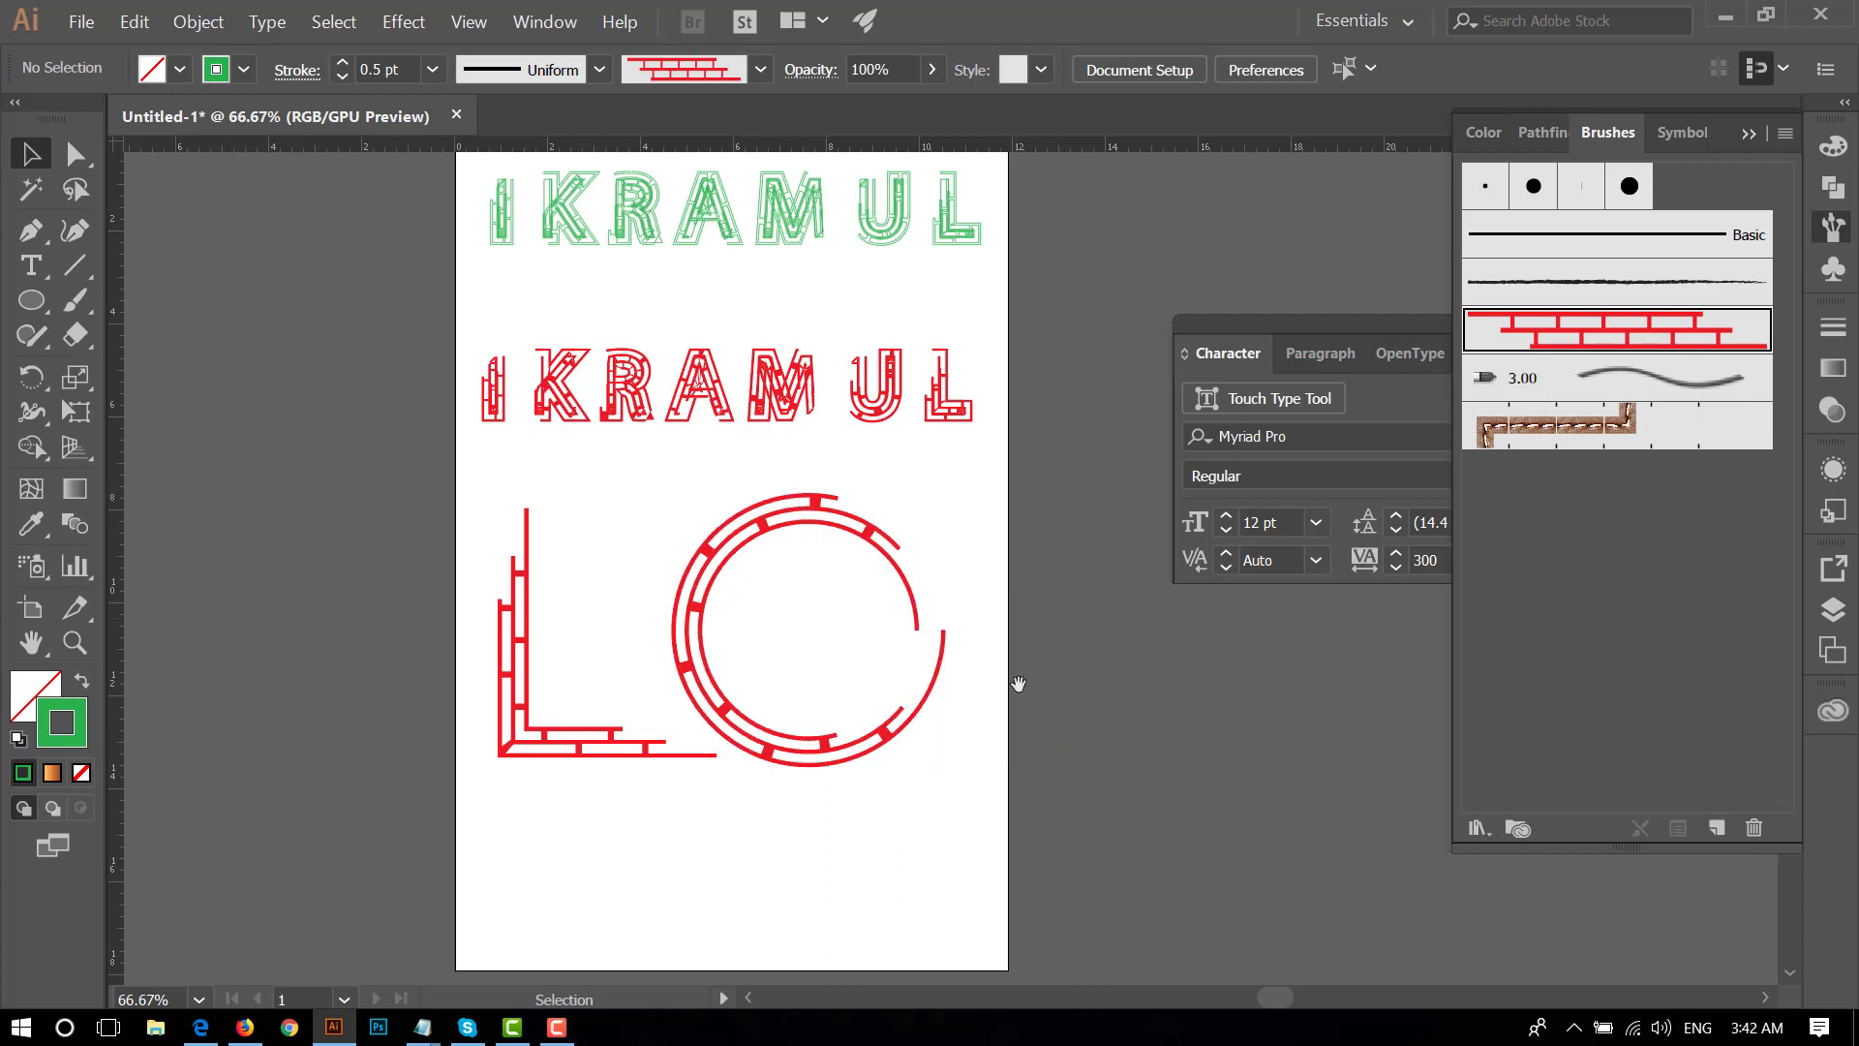
drag(1019, 684, 1105, 608)
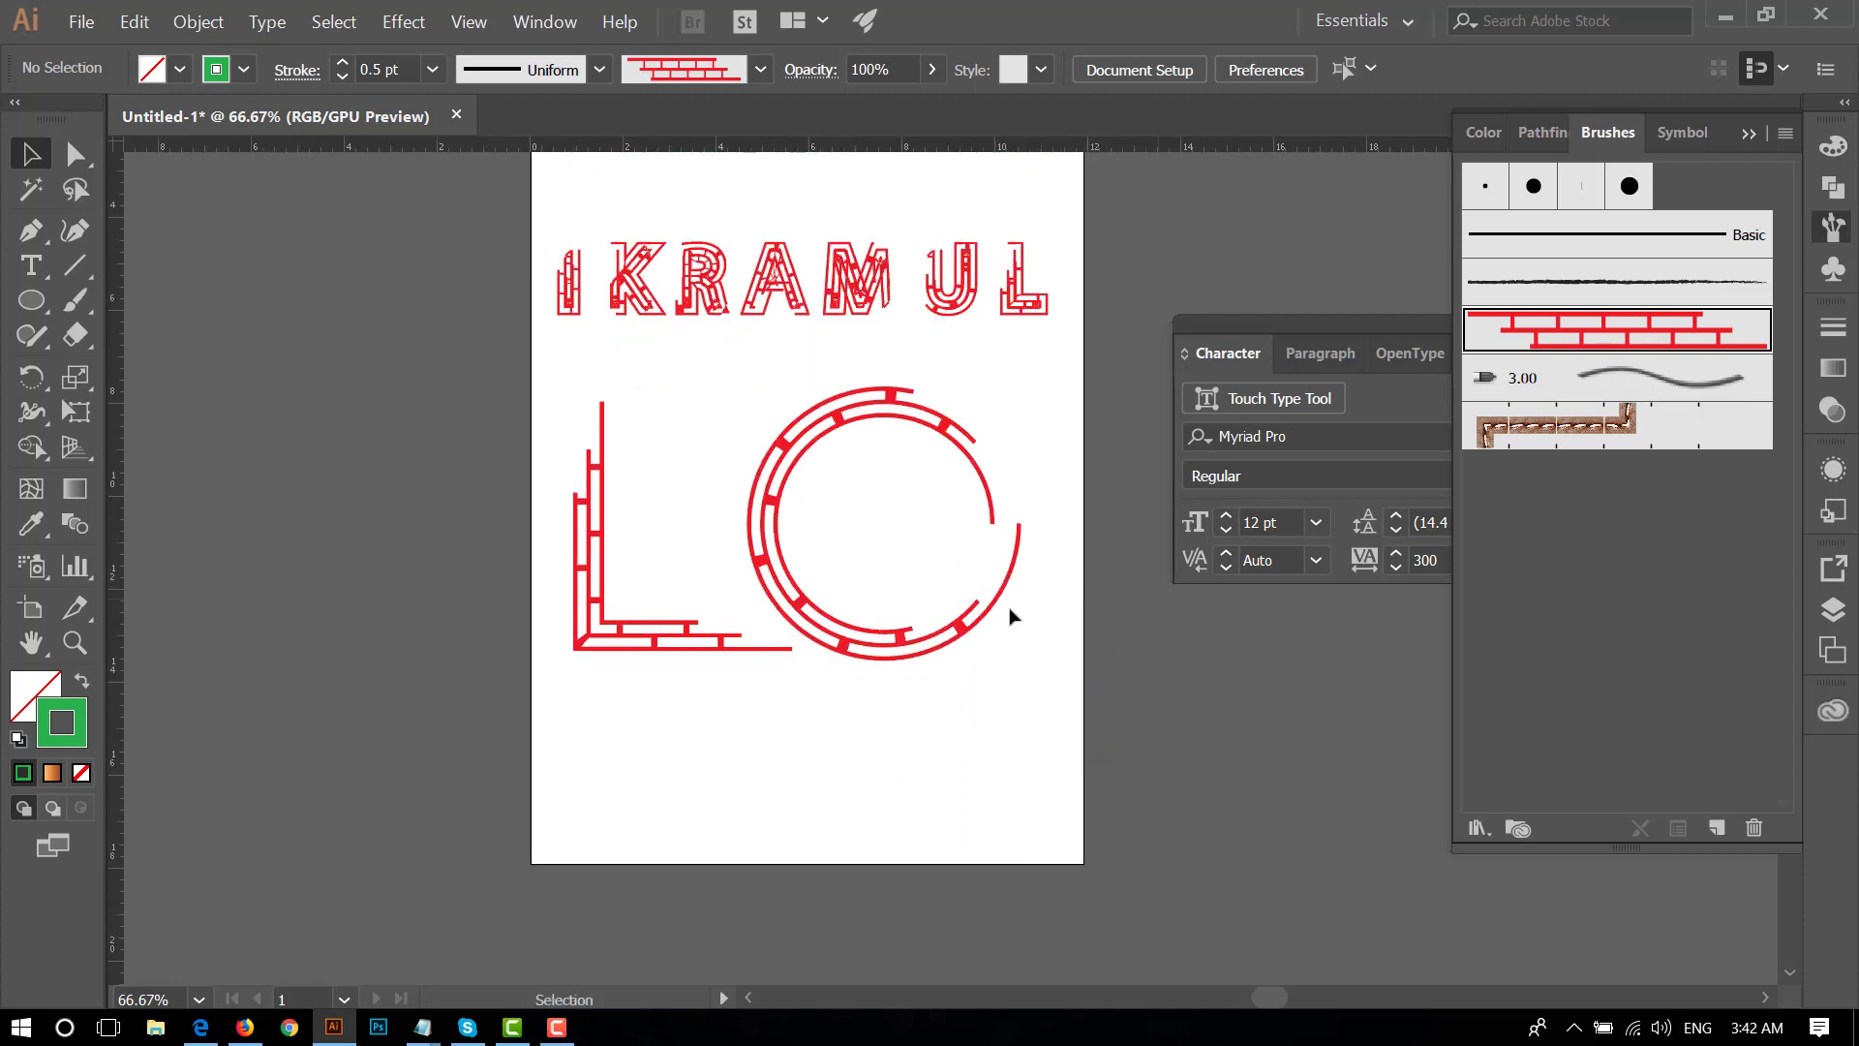
- Draw a small circle and eyedrop the bricks' red into its fill
drag(865, 480, 763, 904)
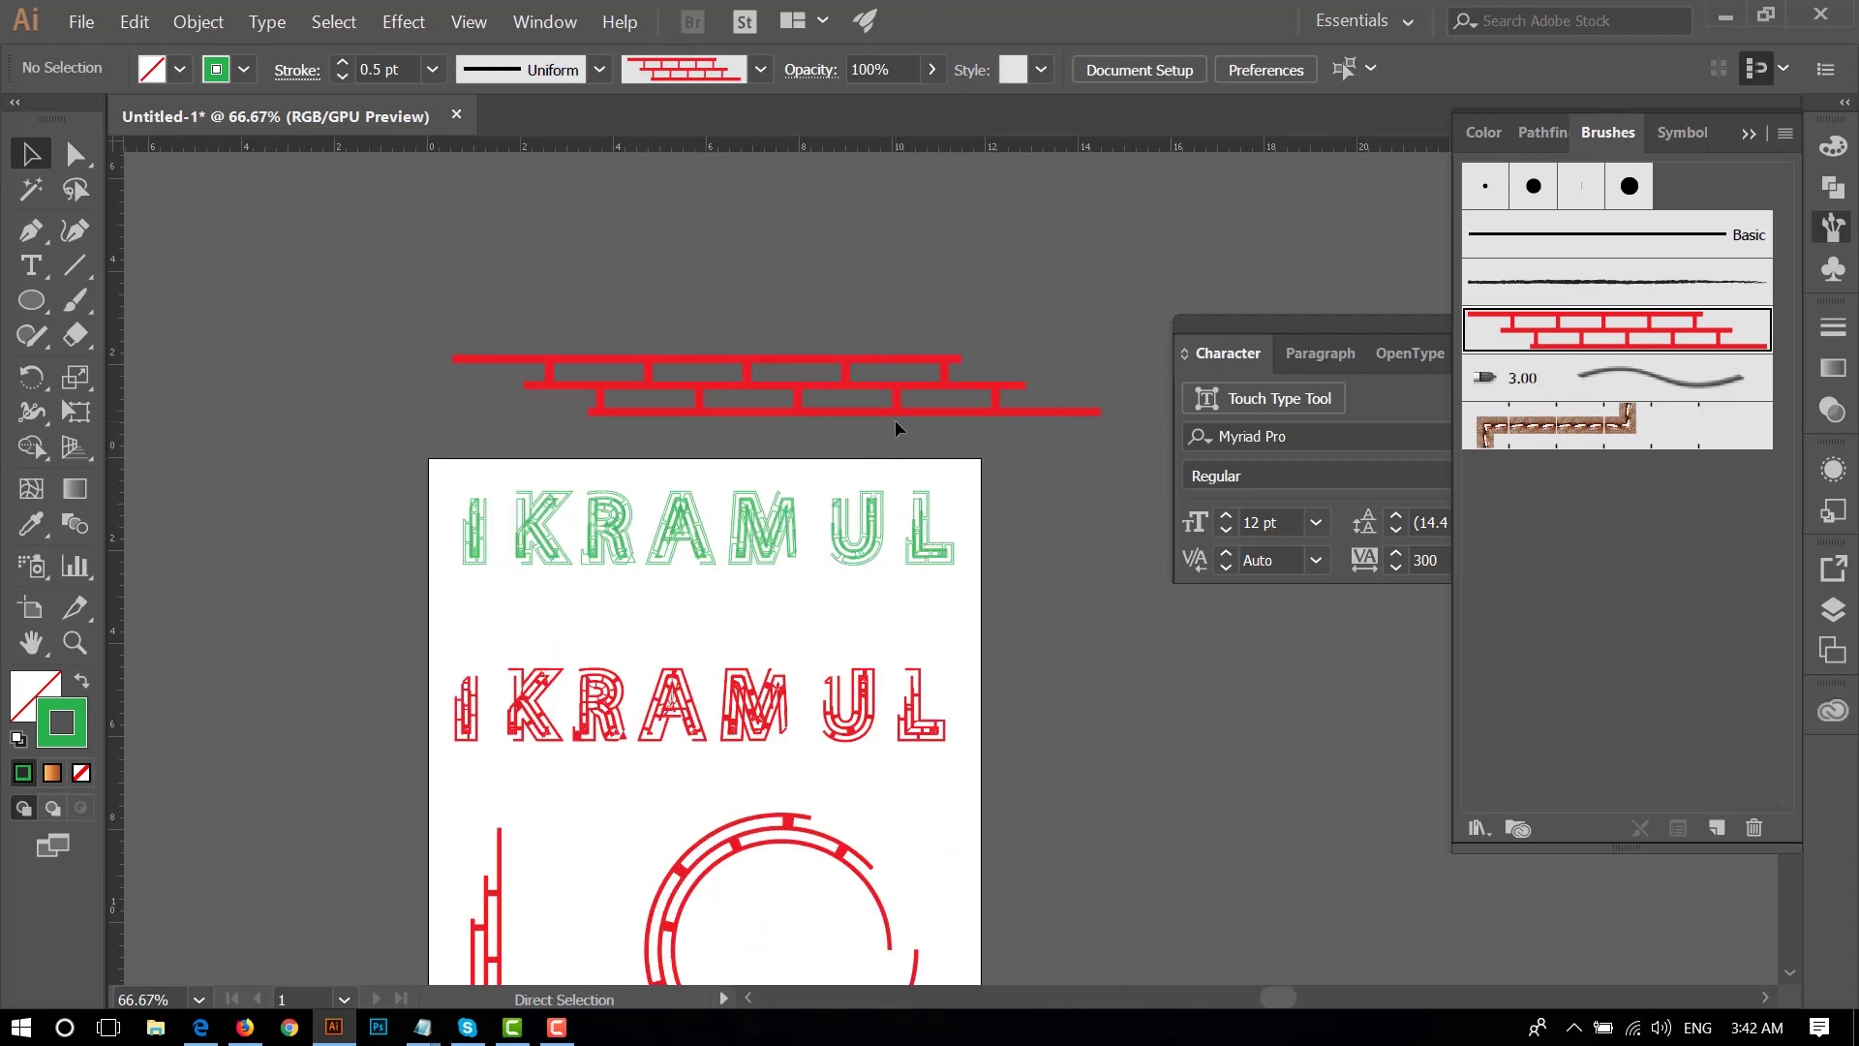
key(ctrl+1)
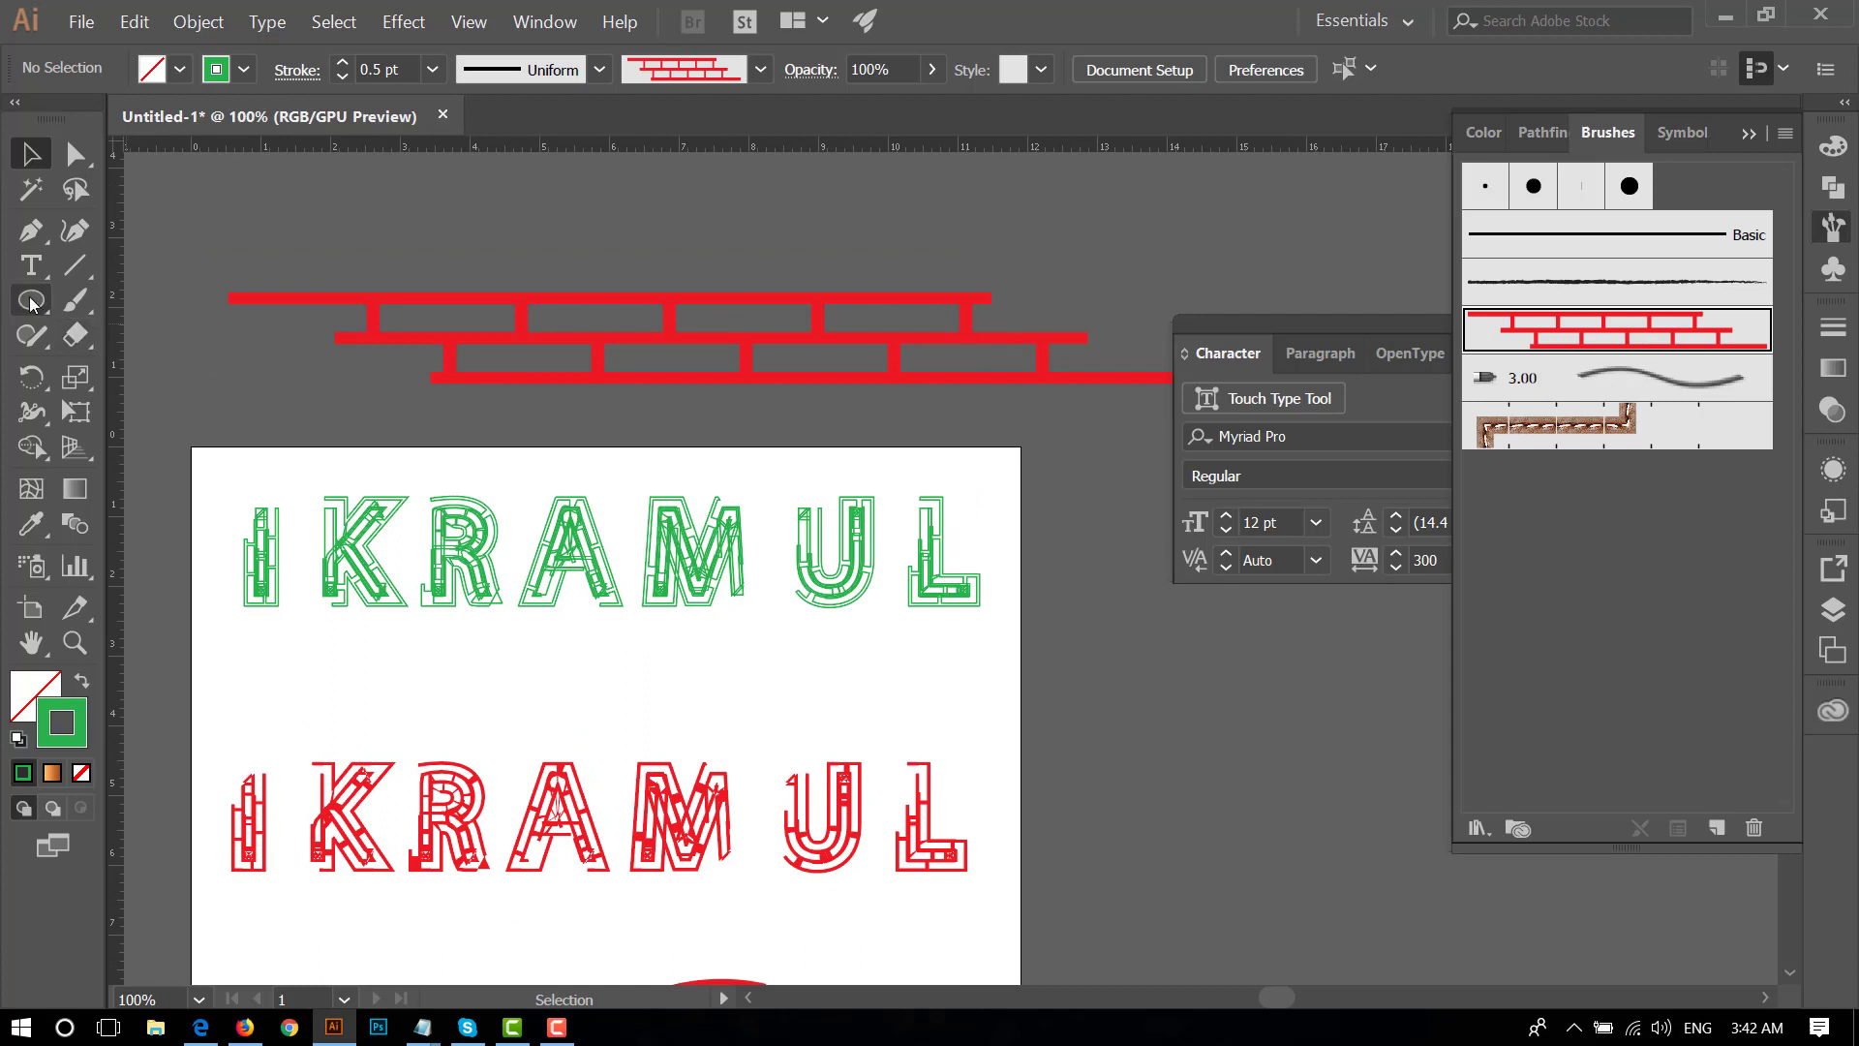
click(32, 300)
mouse_move(432, 298)
mouse_down()
mouse_move(477, 339)
mouse_move(453, 339)
mouse_up()
key(v)
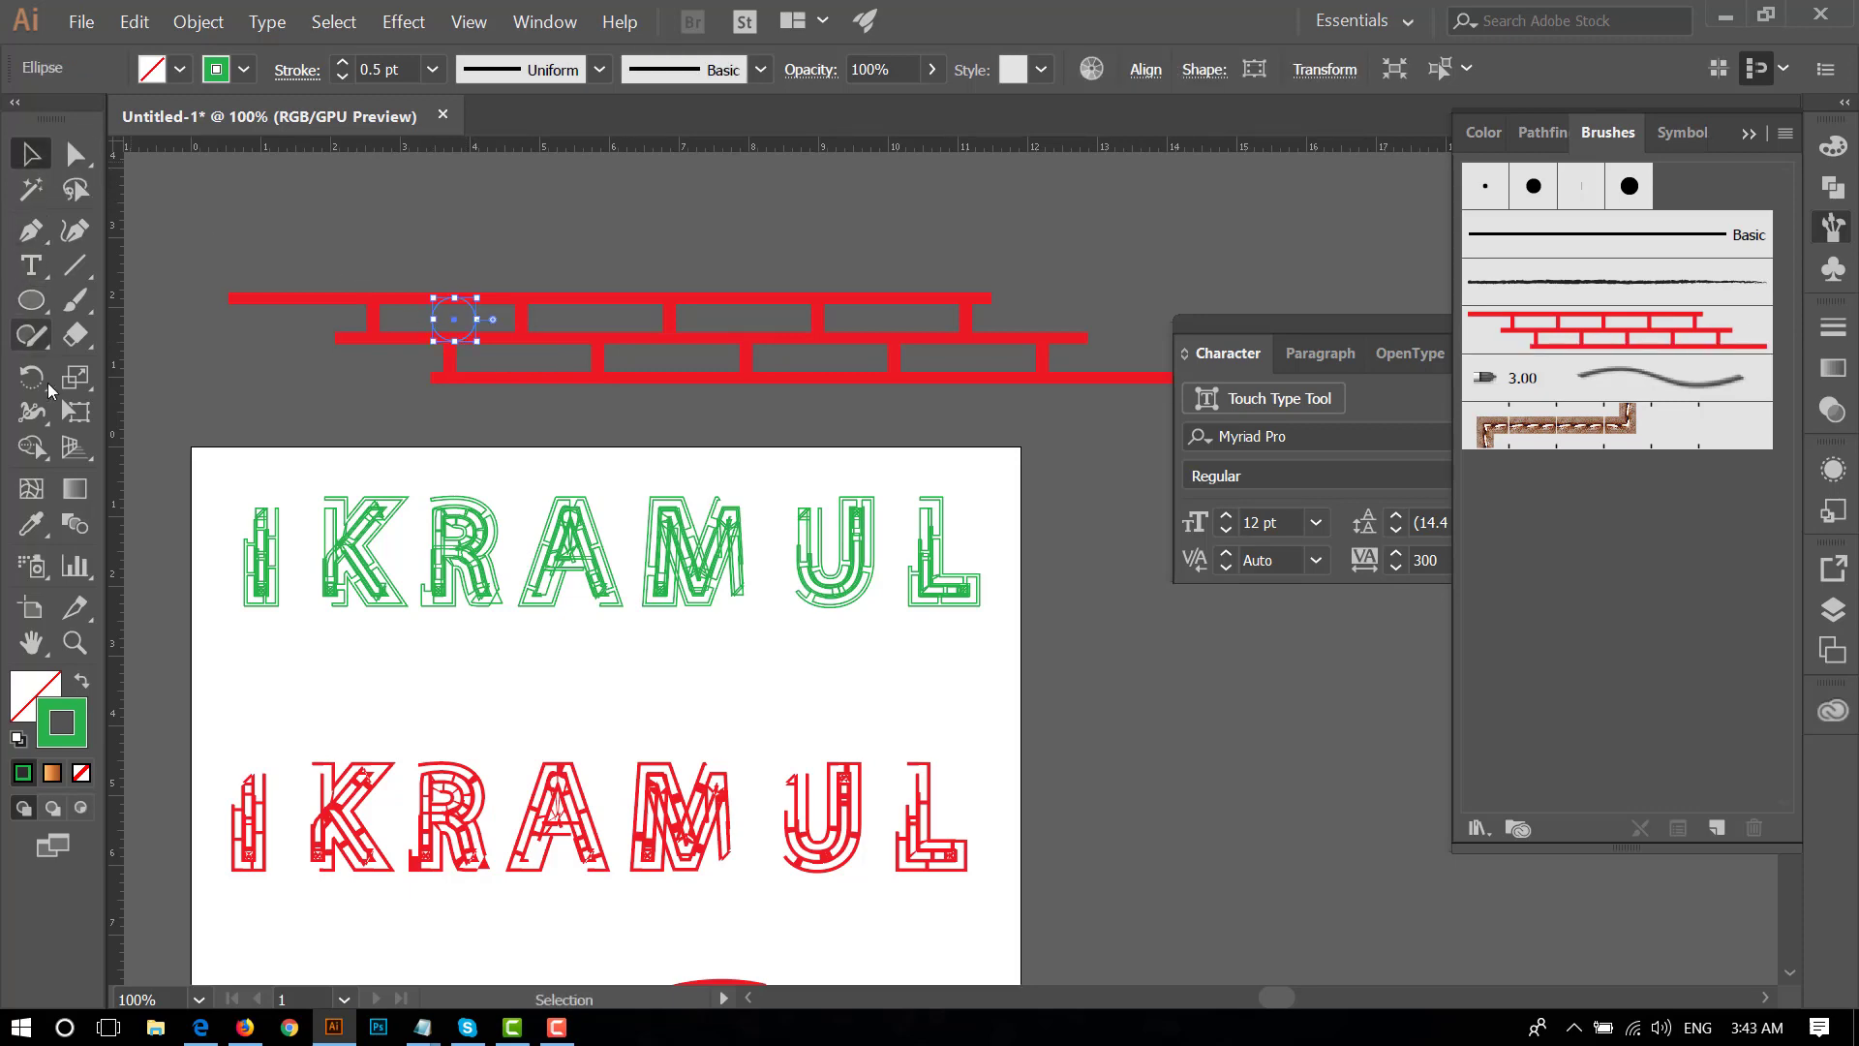
key(i)
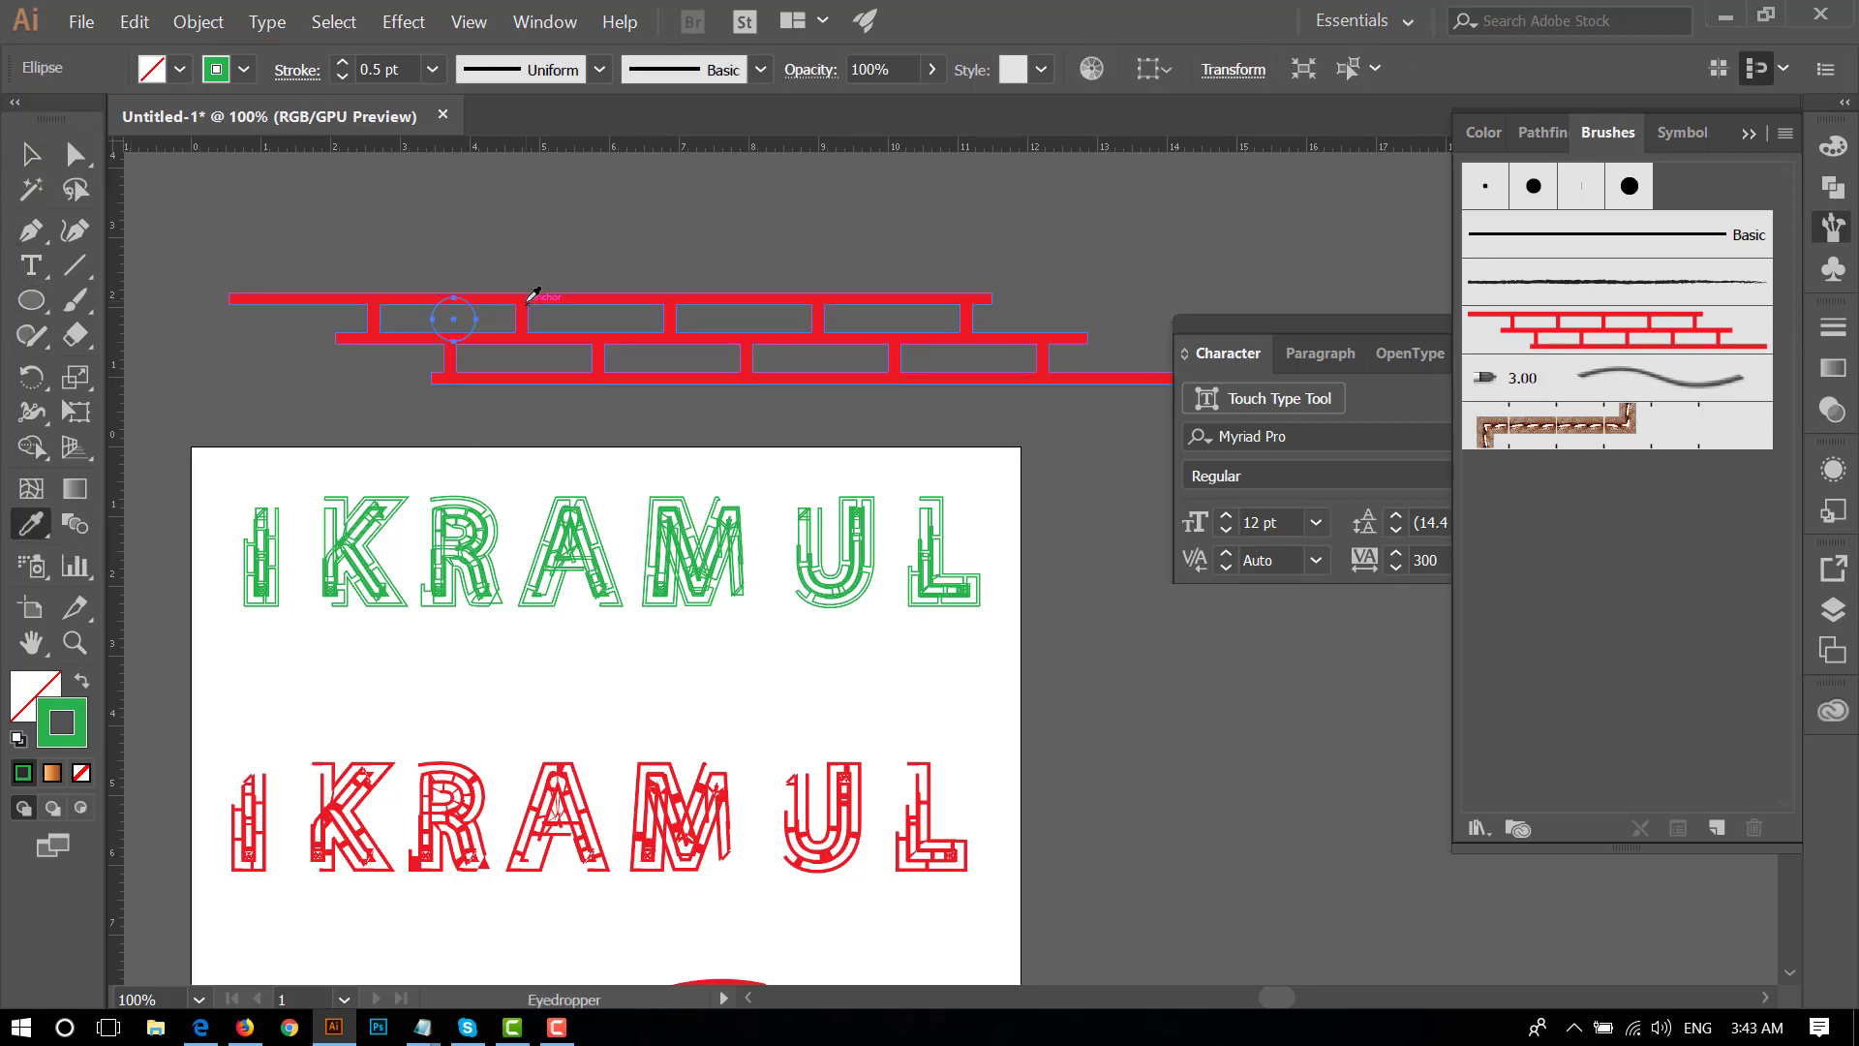
click(531, 295)
- Copy the red circle along the upper brick row and nudge copies into the gaps
key(ctrl+shift+a)
key(v)
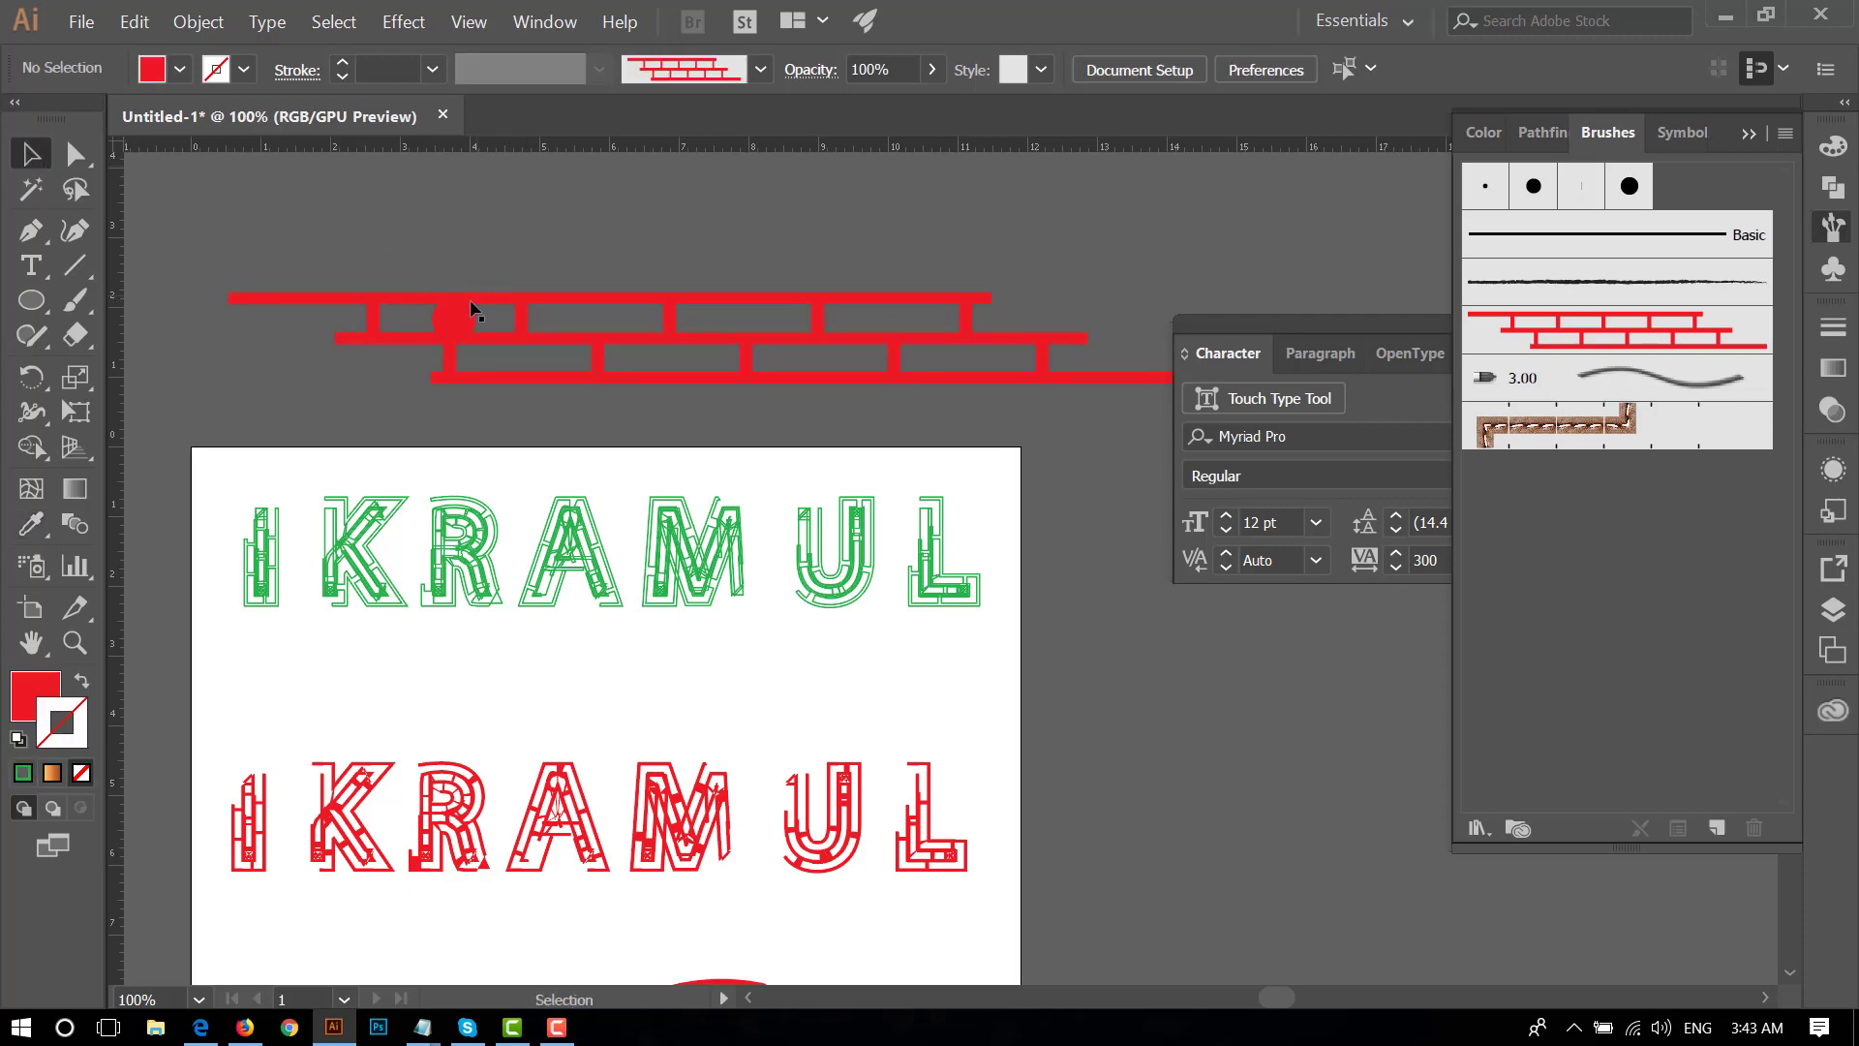
click(469, 314)
drag(481, 325, 605, 318)
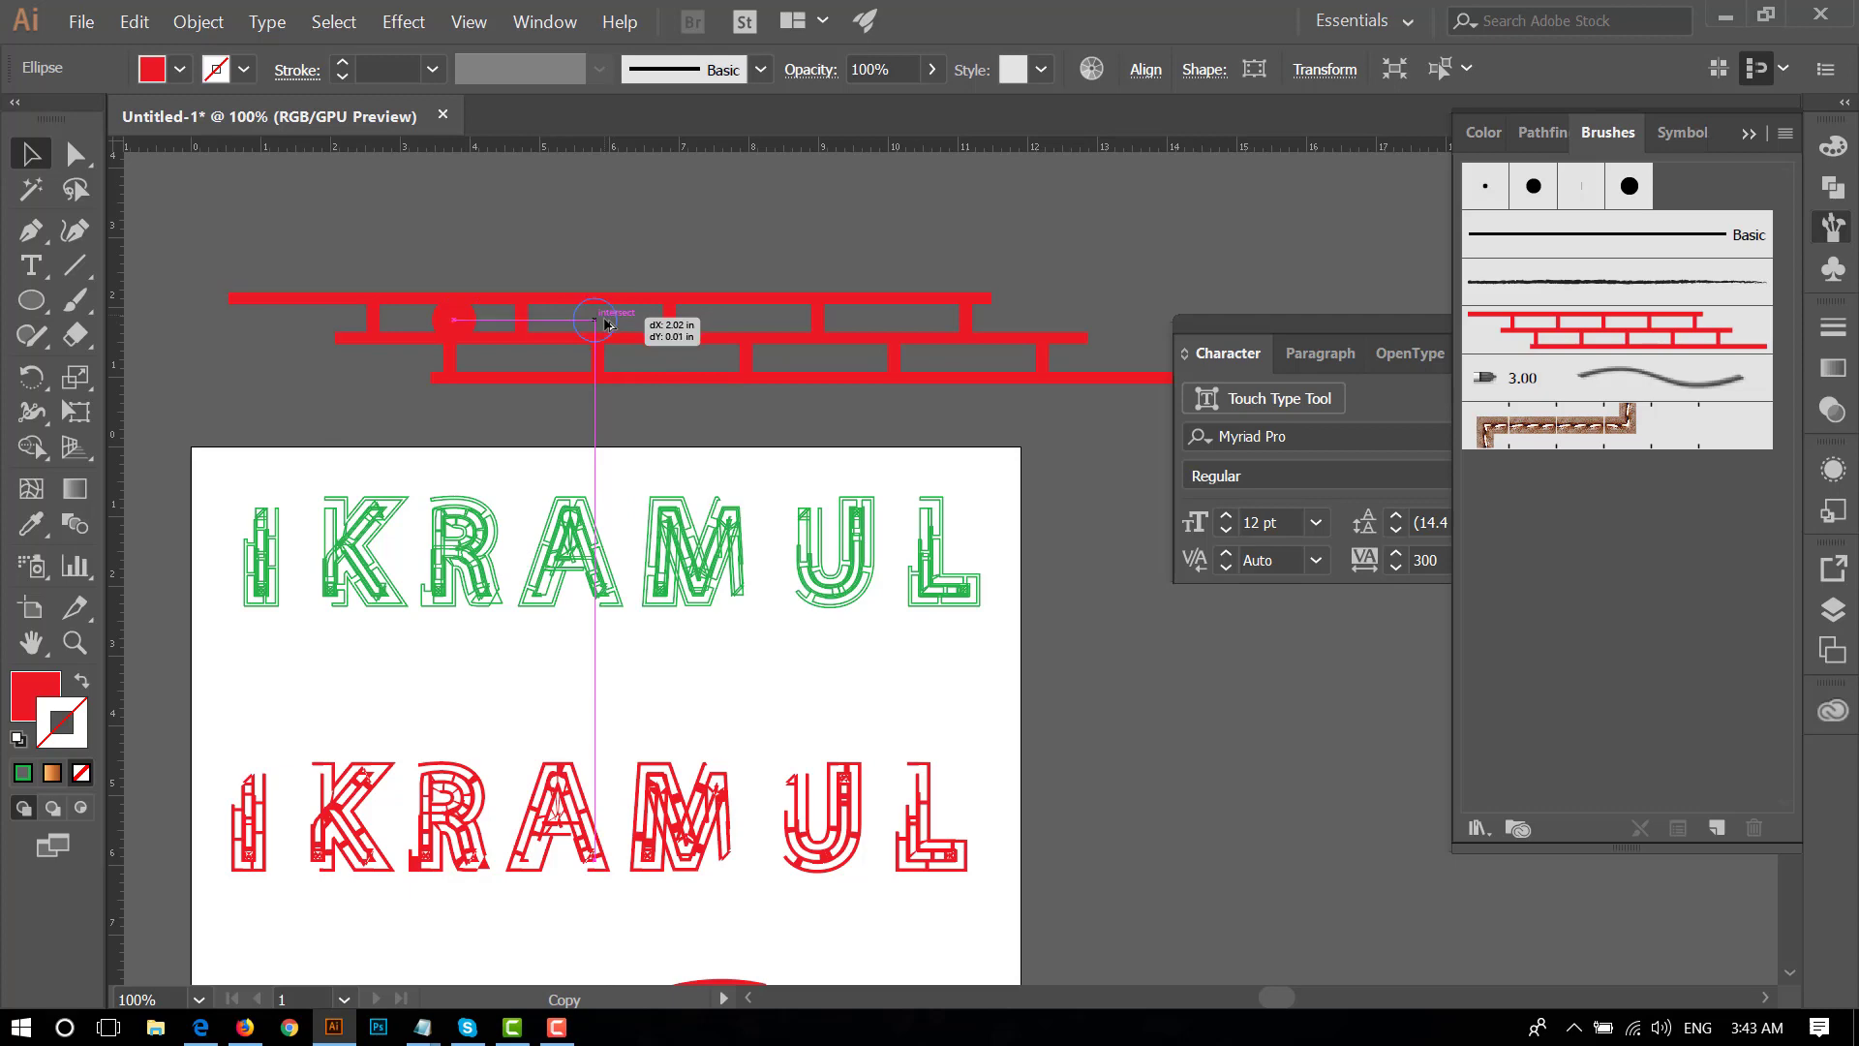
key(ctrl+d)
key(ctrl+d)
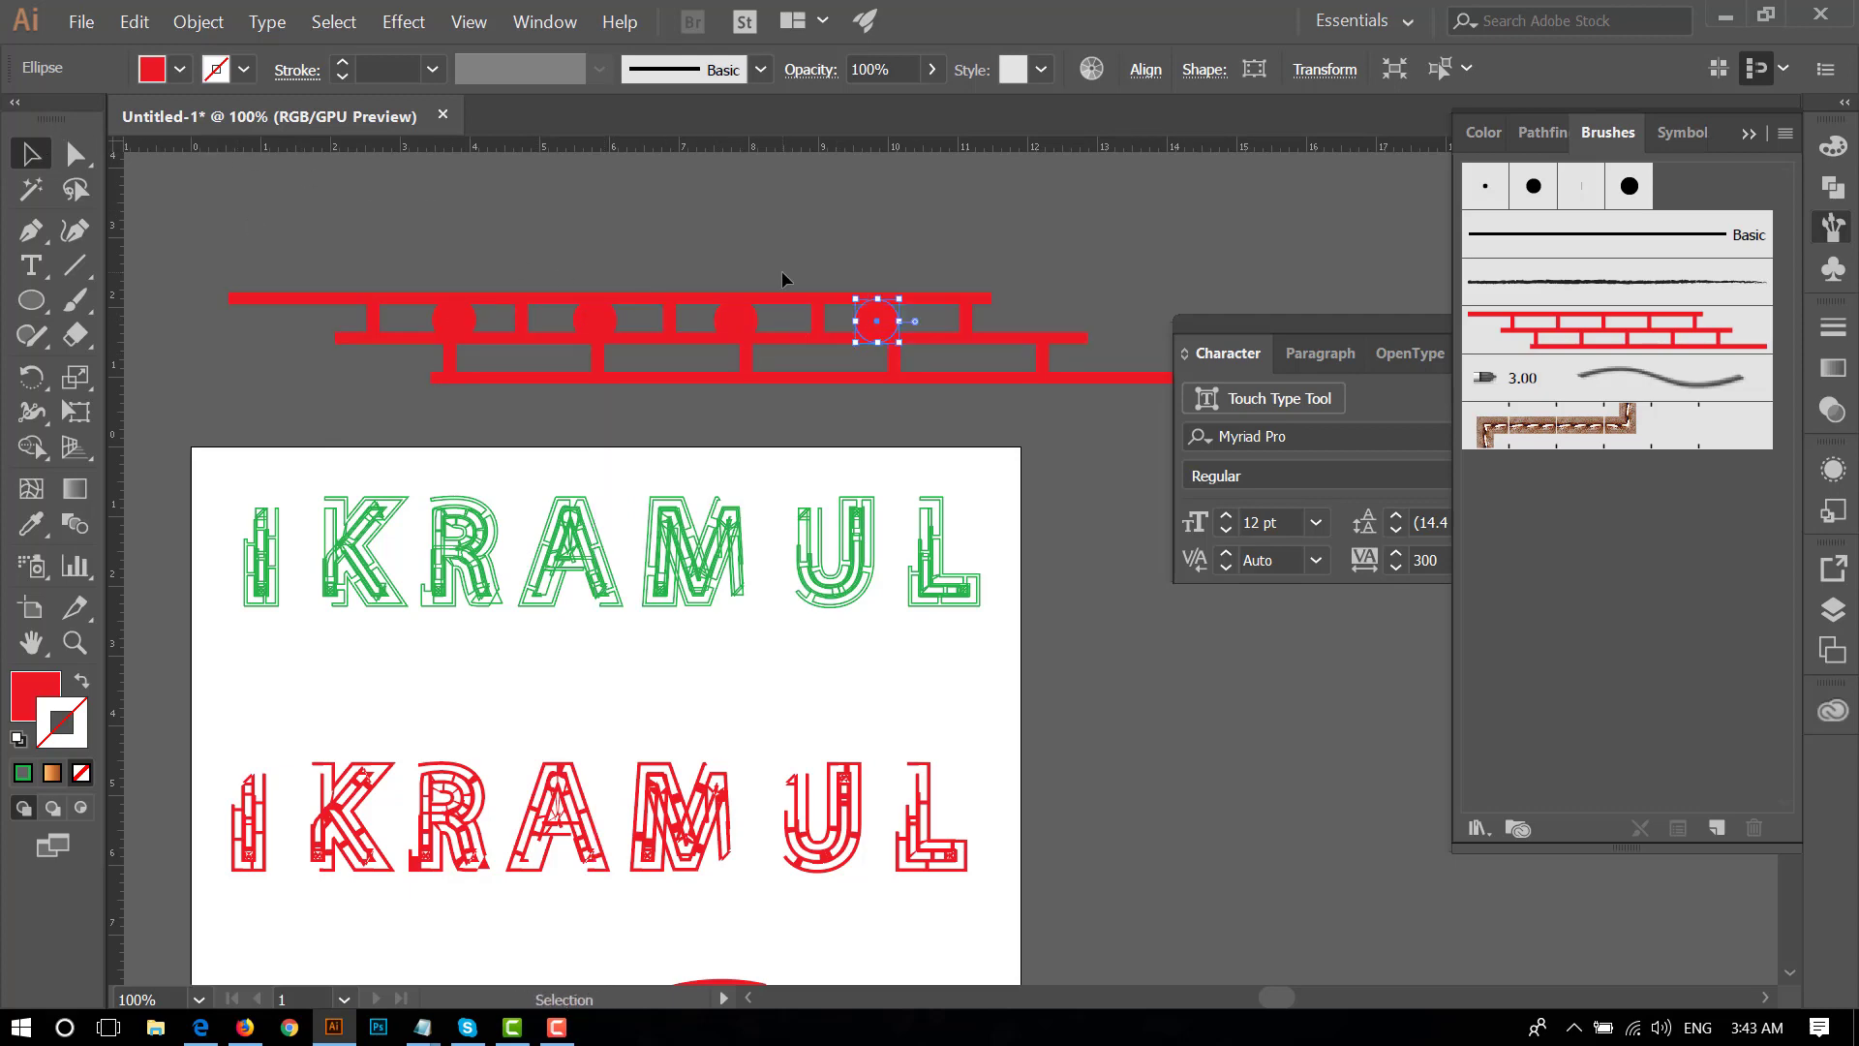
click(781, 270)
click(740, 320)
drag(766, 323, 780, 320)
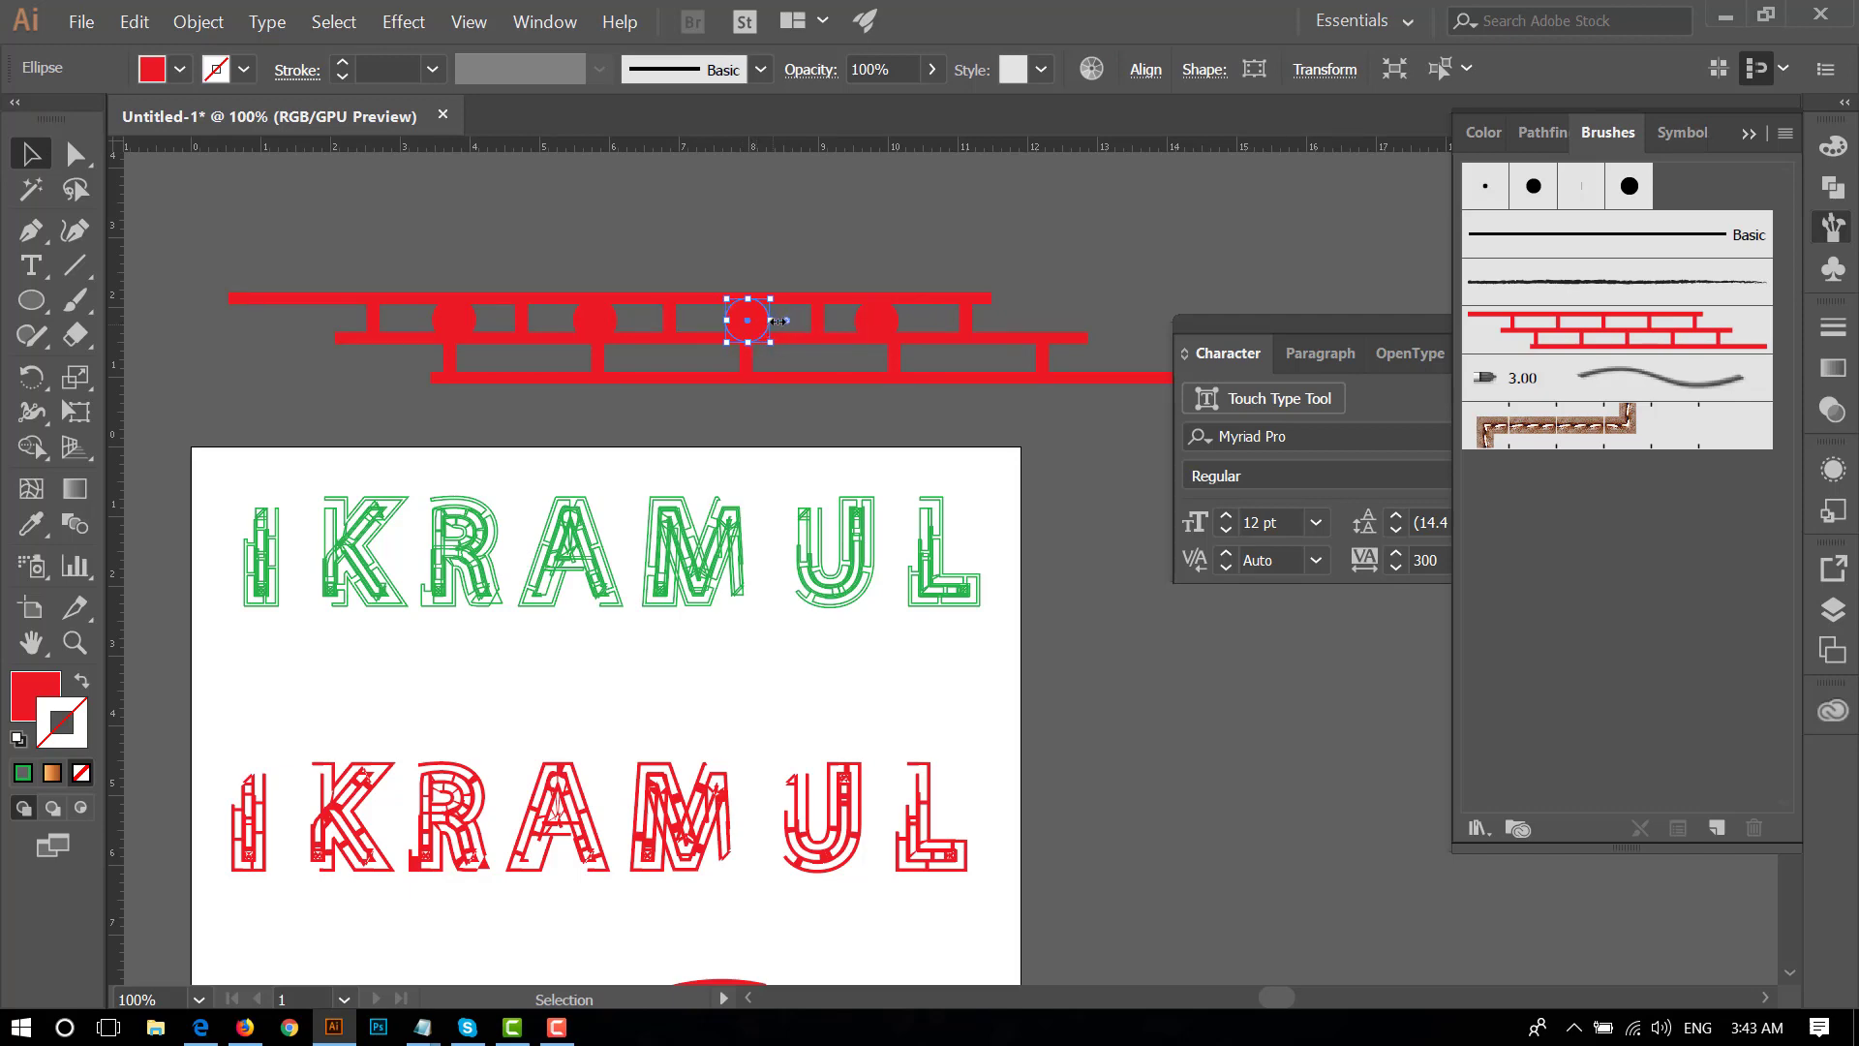
click(877, 318)
drag(879, 306, 886, 301)
- Copy the four circles onto the lower brick row and select all the artwork
shift+click(746, 318)
shift+click(595, 320)
shift+click(454, 320)
mouse_move(457, 331)
mouse_down()
mouse_move(555, 359)
mouse_move(524, 373)
mouse_up()
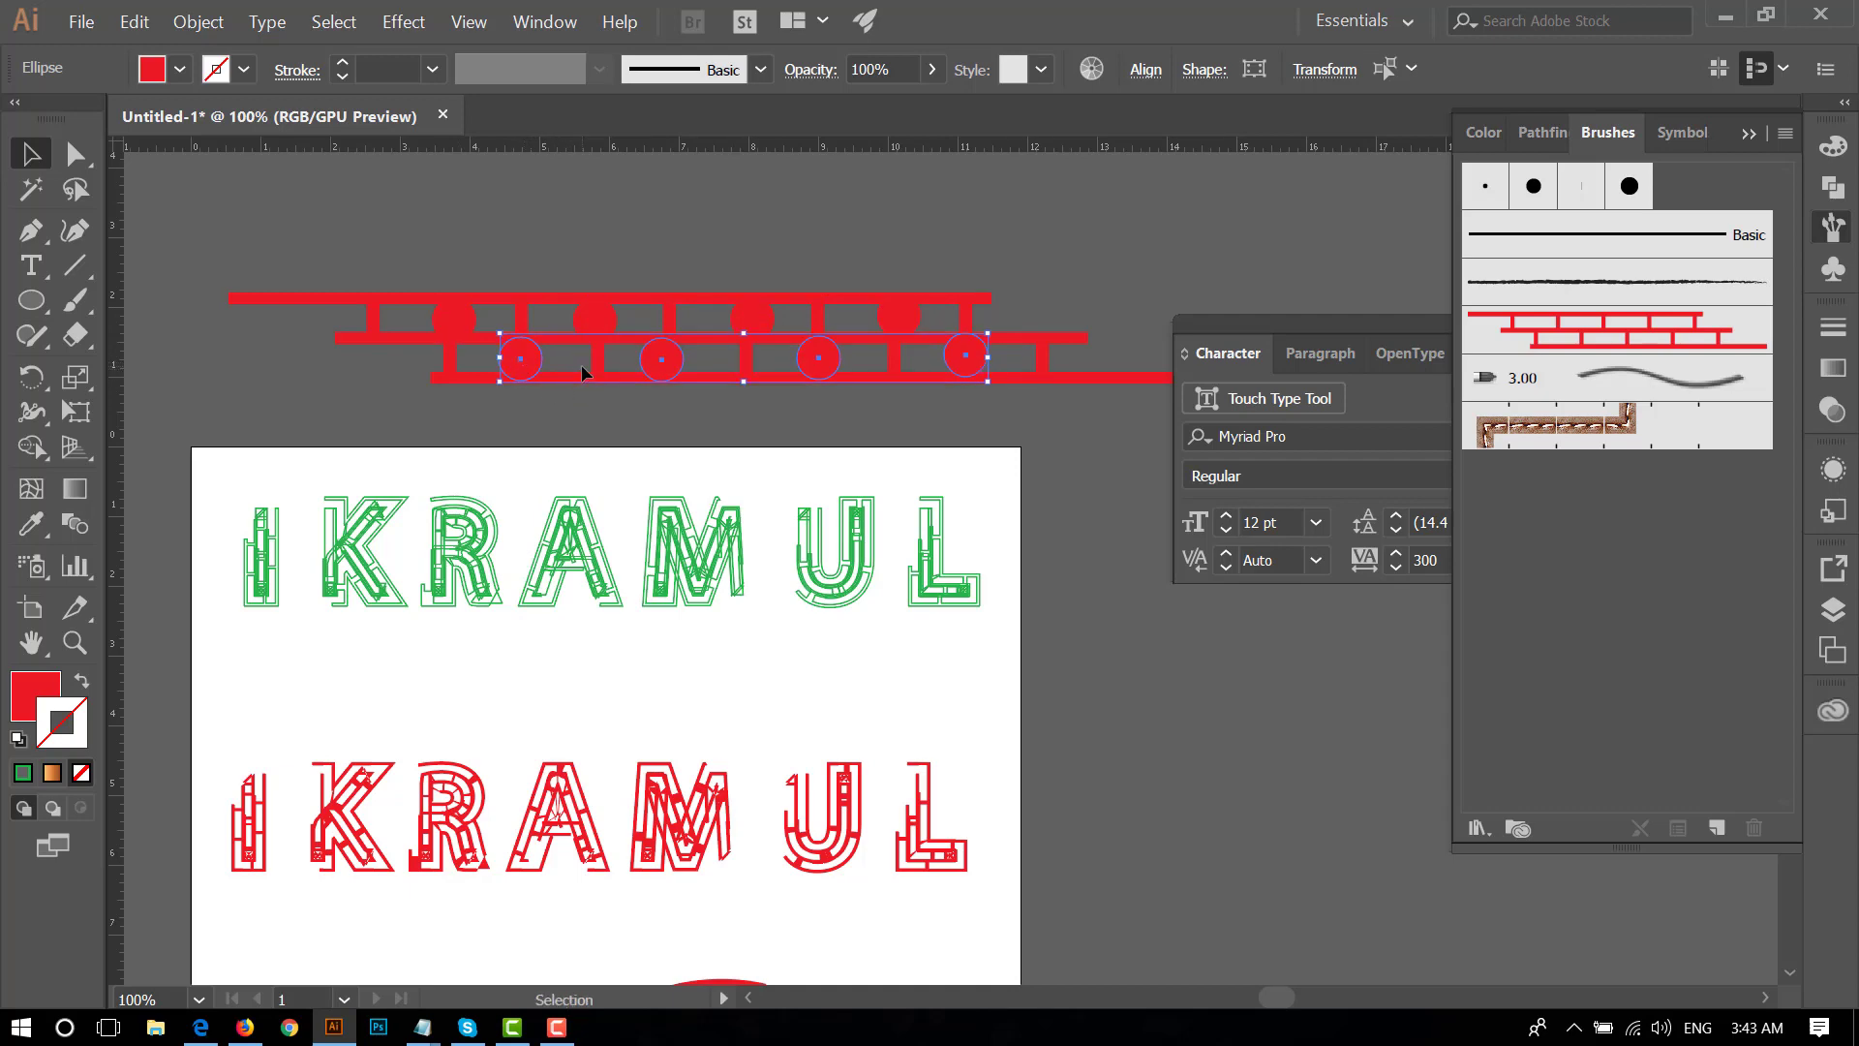
click(426, 251)
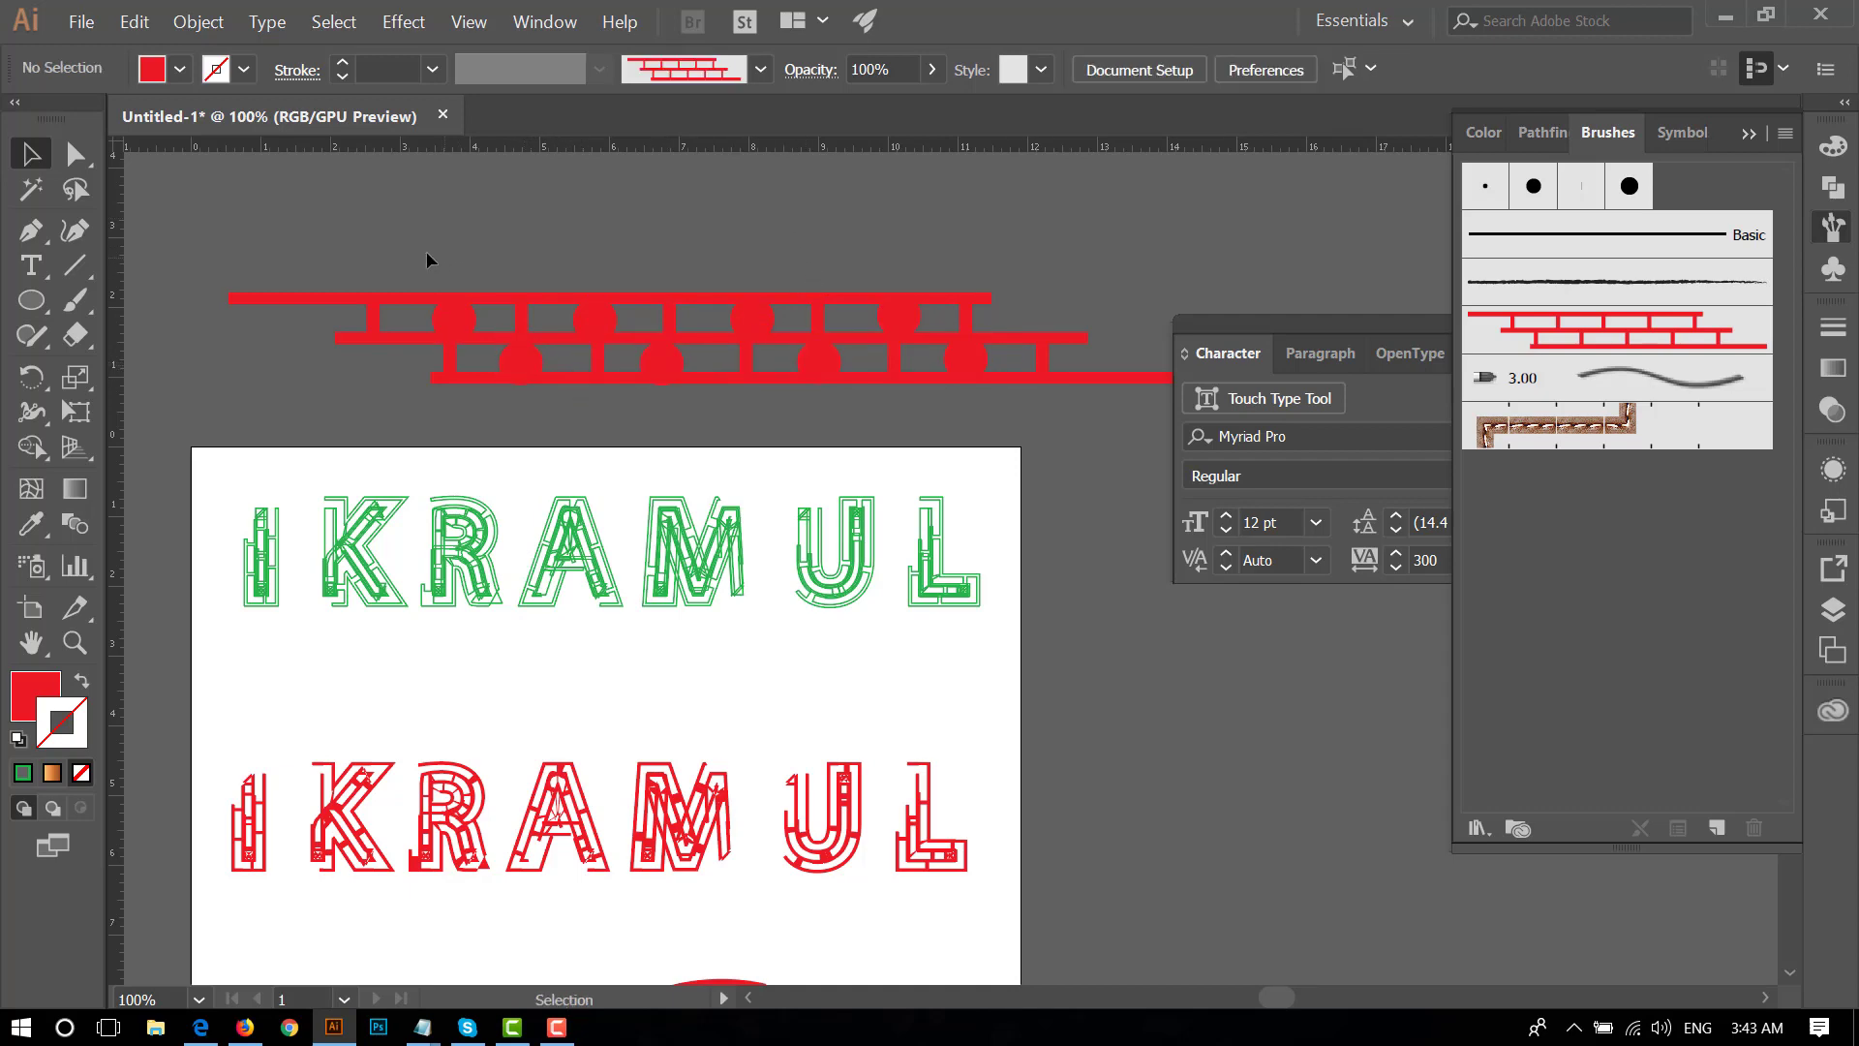
drag(974, 386, 1008, 414)
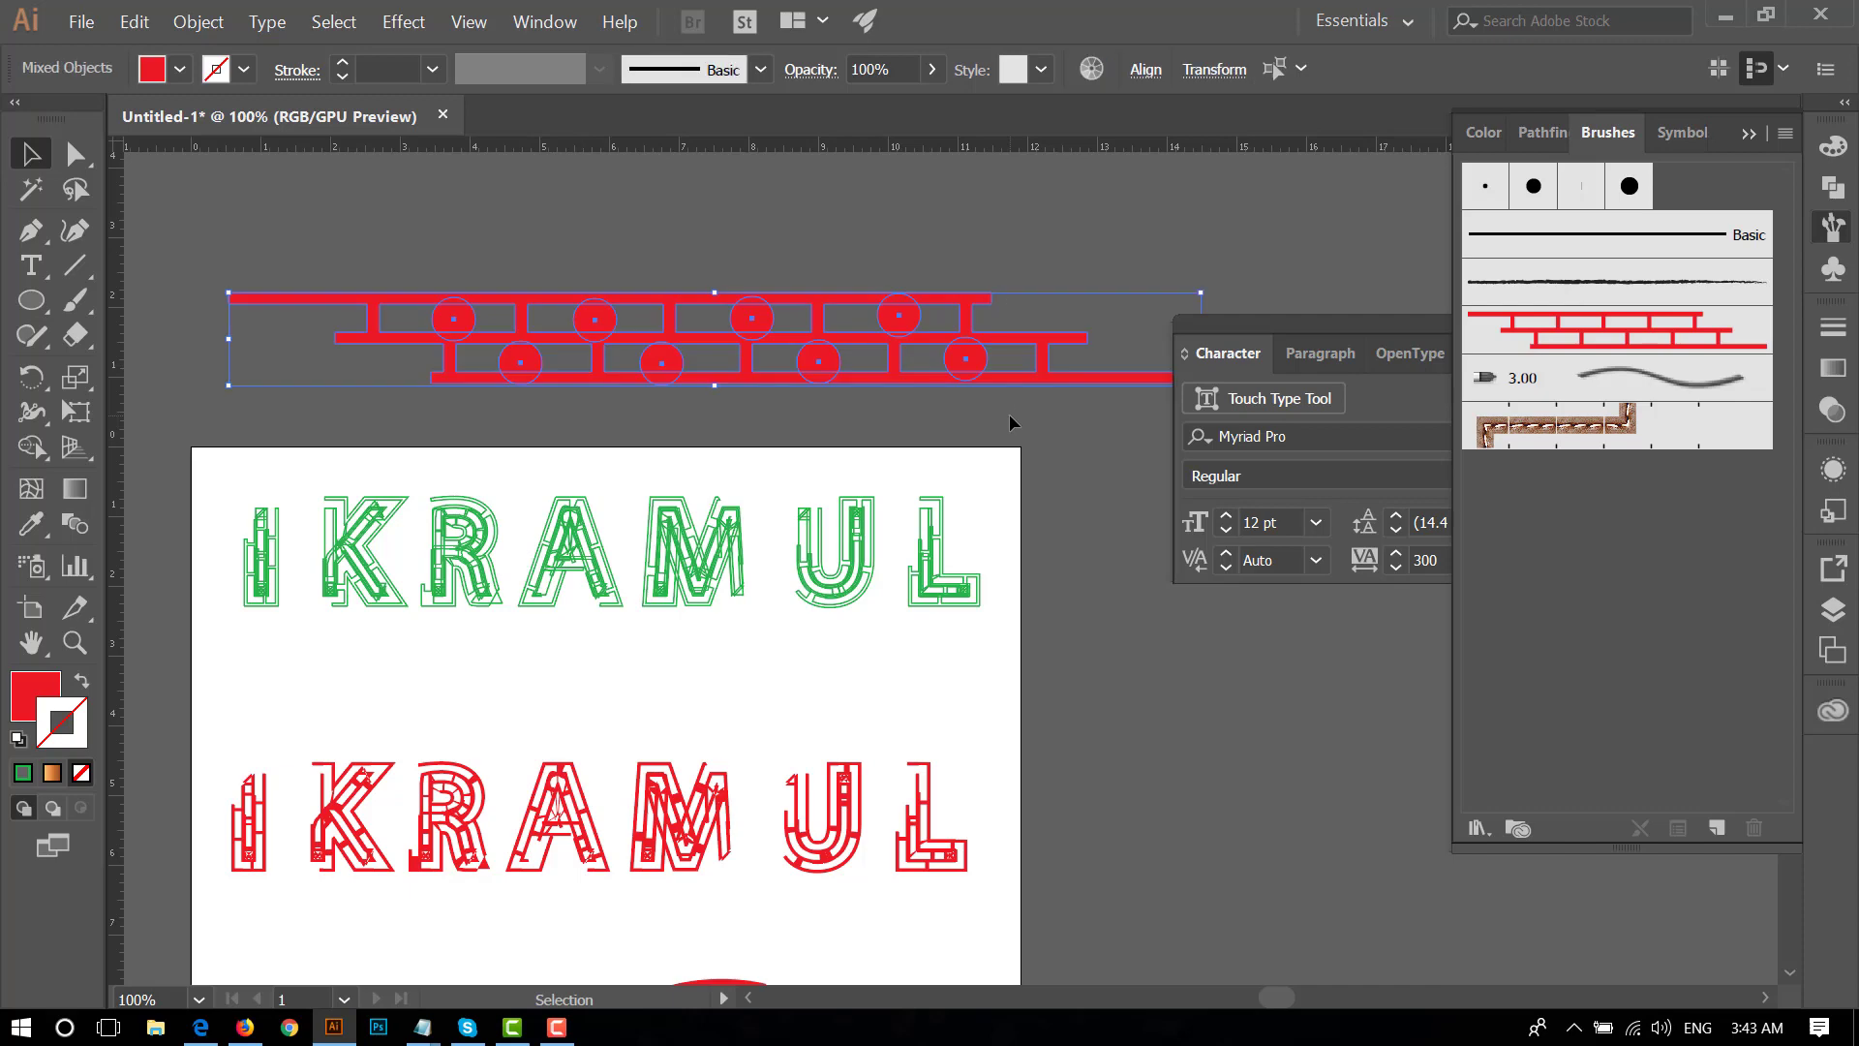
- Unite the bricks and red circles into one shape with Pathfinder
click(1531, 136)
click(1503, 212)
click(1067, 240)
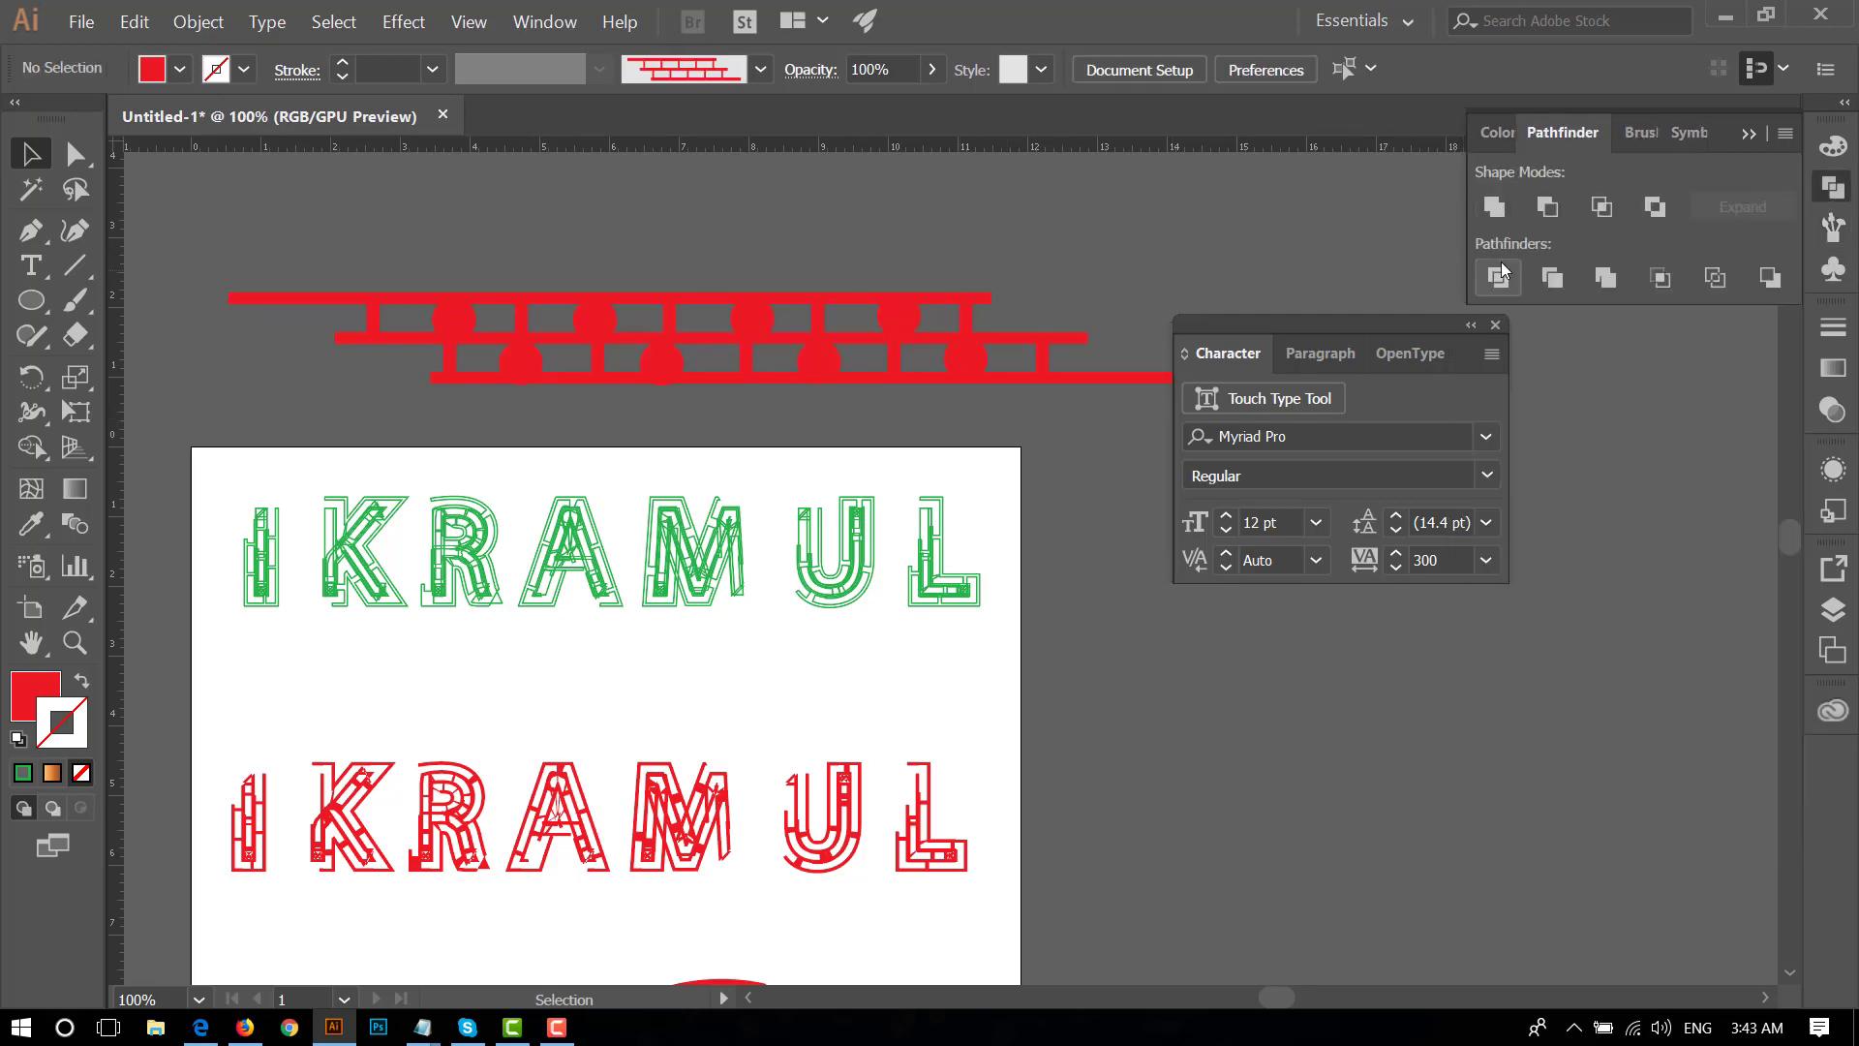
- Save the merged artwork as a new Art Brush in the Brushes panel
click(1638, 134)
drag(944, 329, 1602, 525)
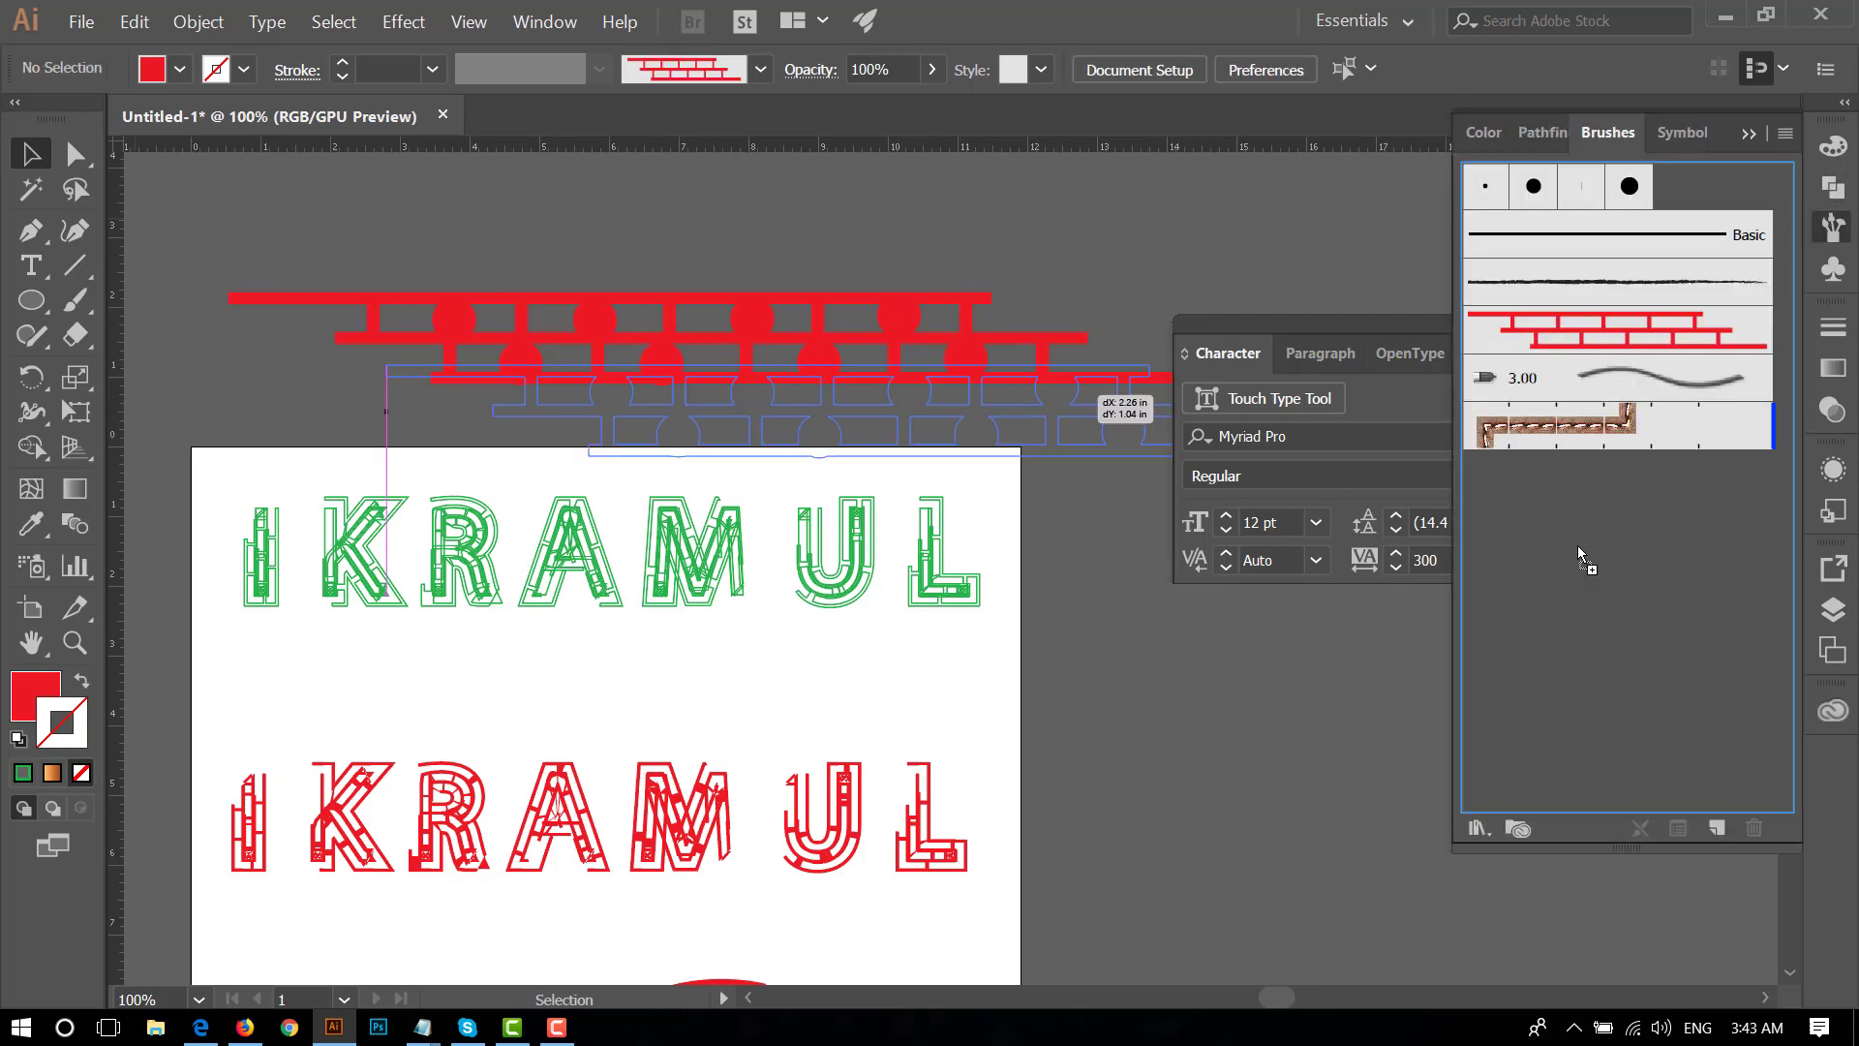
click(874, 587)
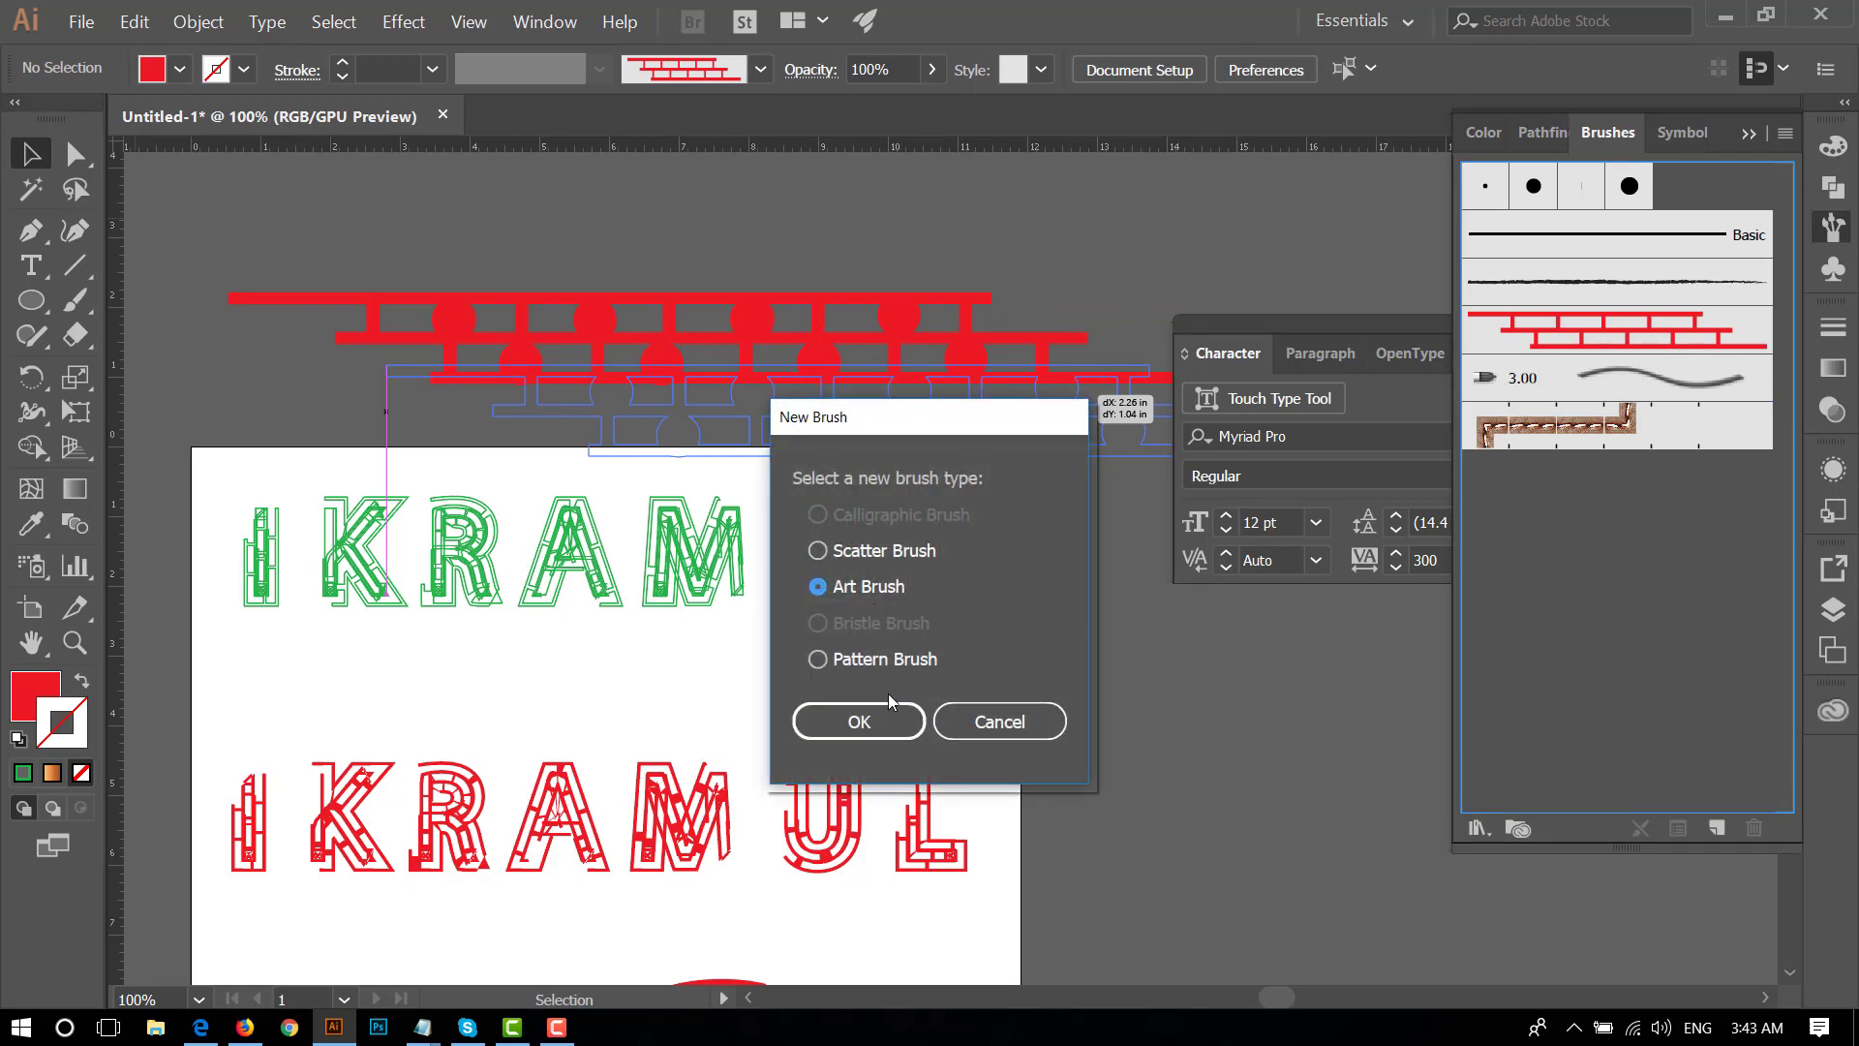
click(887, 720)
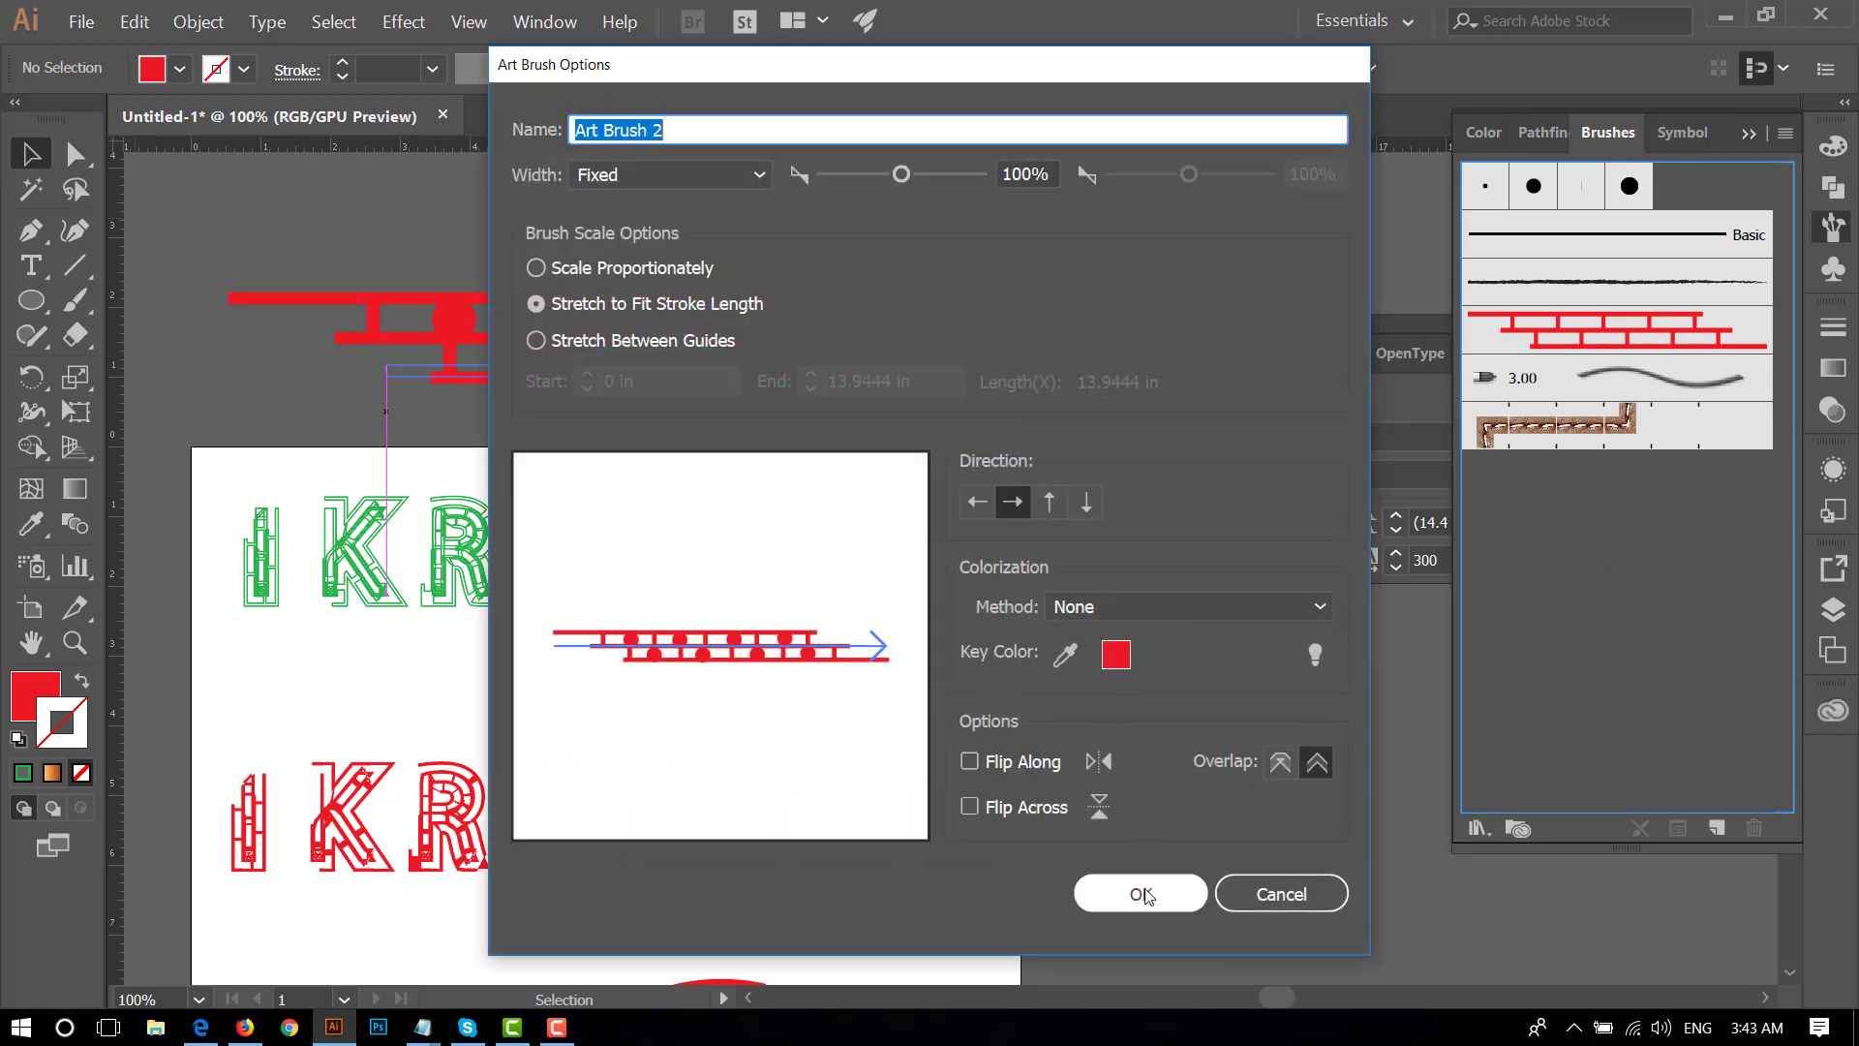
click(1142, 893)
- Duplicate the L and O shapes and apply the dotted brick brush to the copy
scroll(1091, 419, down, 5)
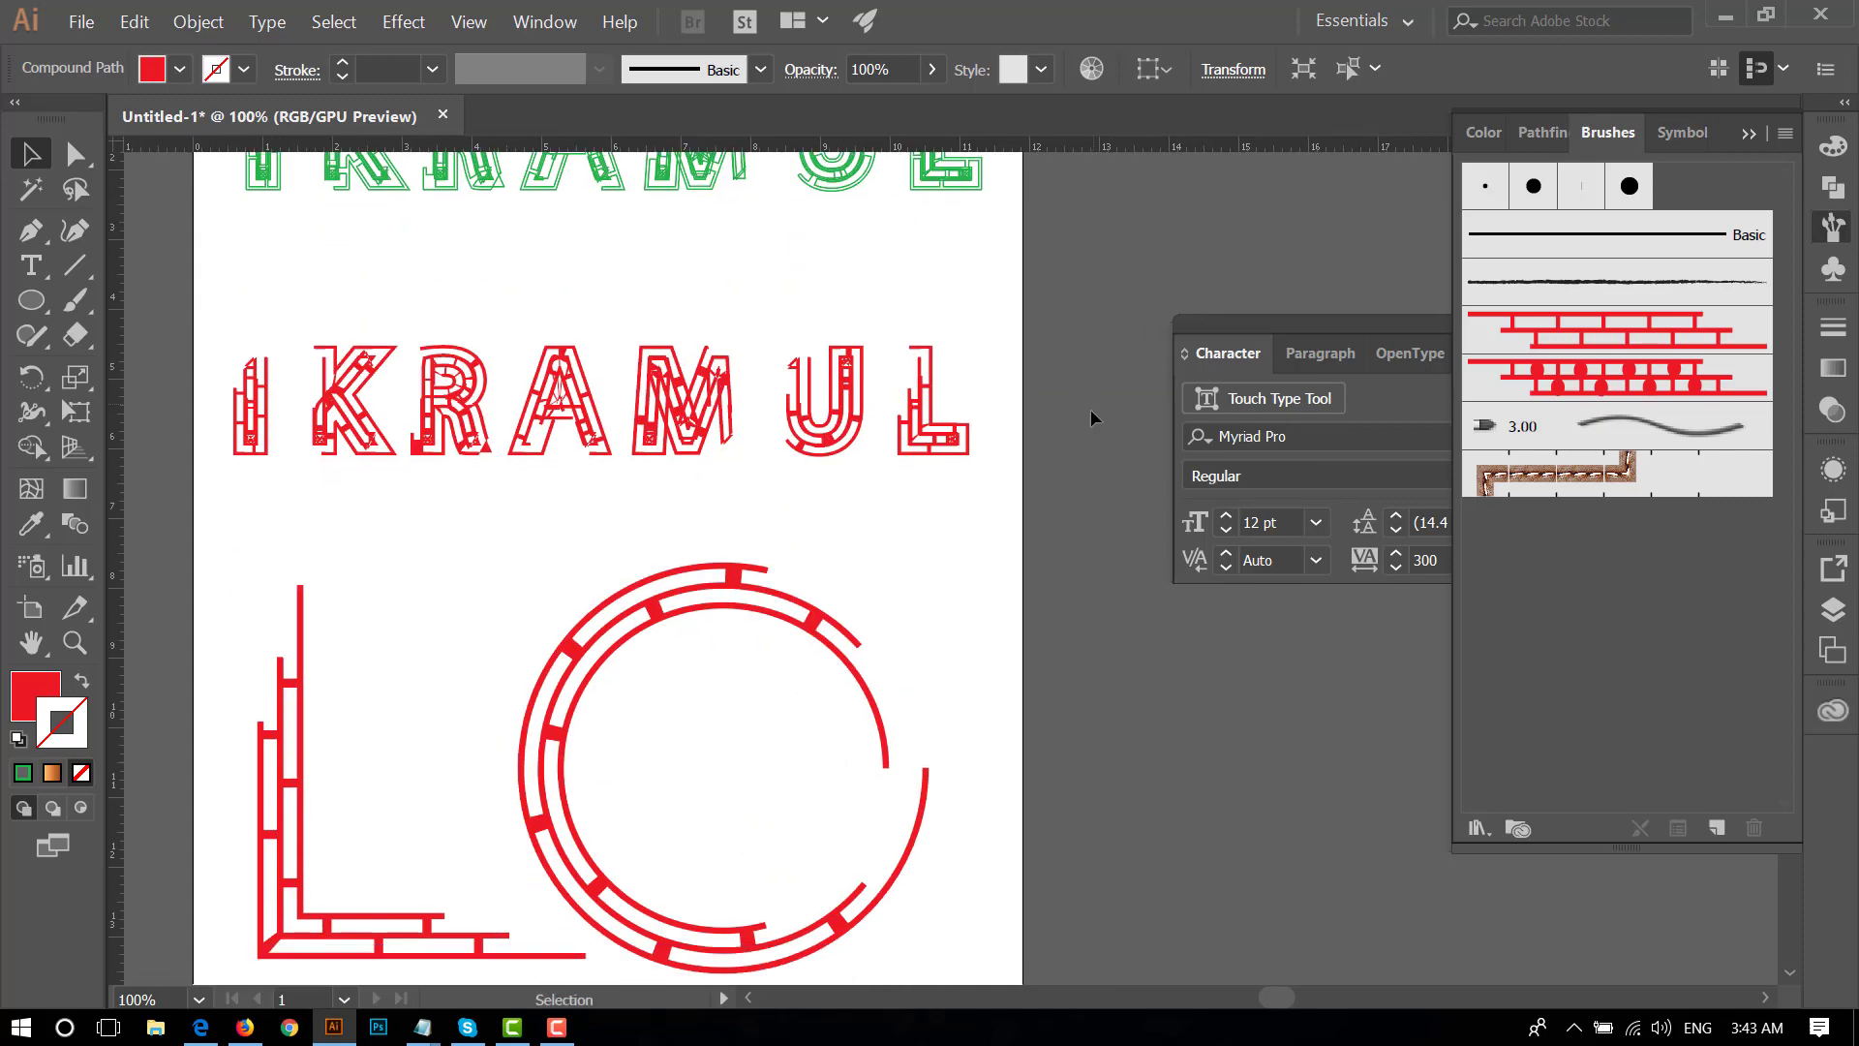
key(ctrl+minus)
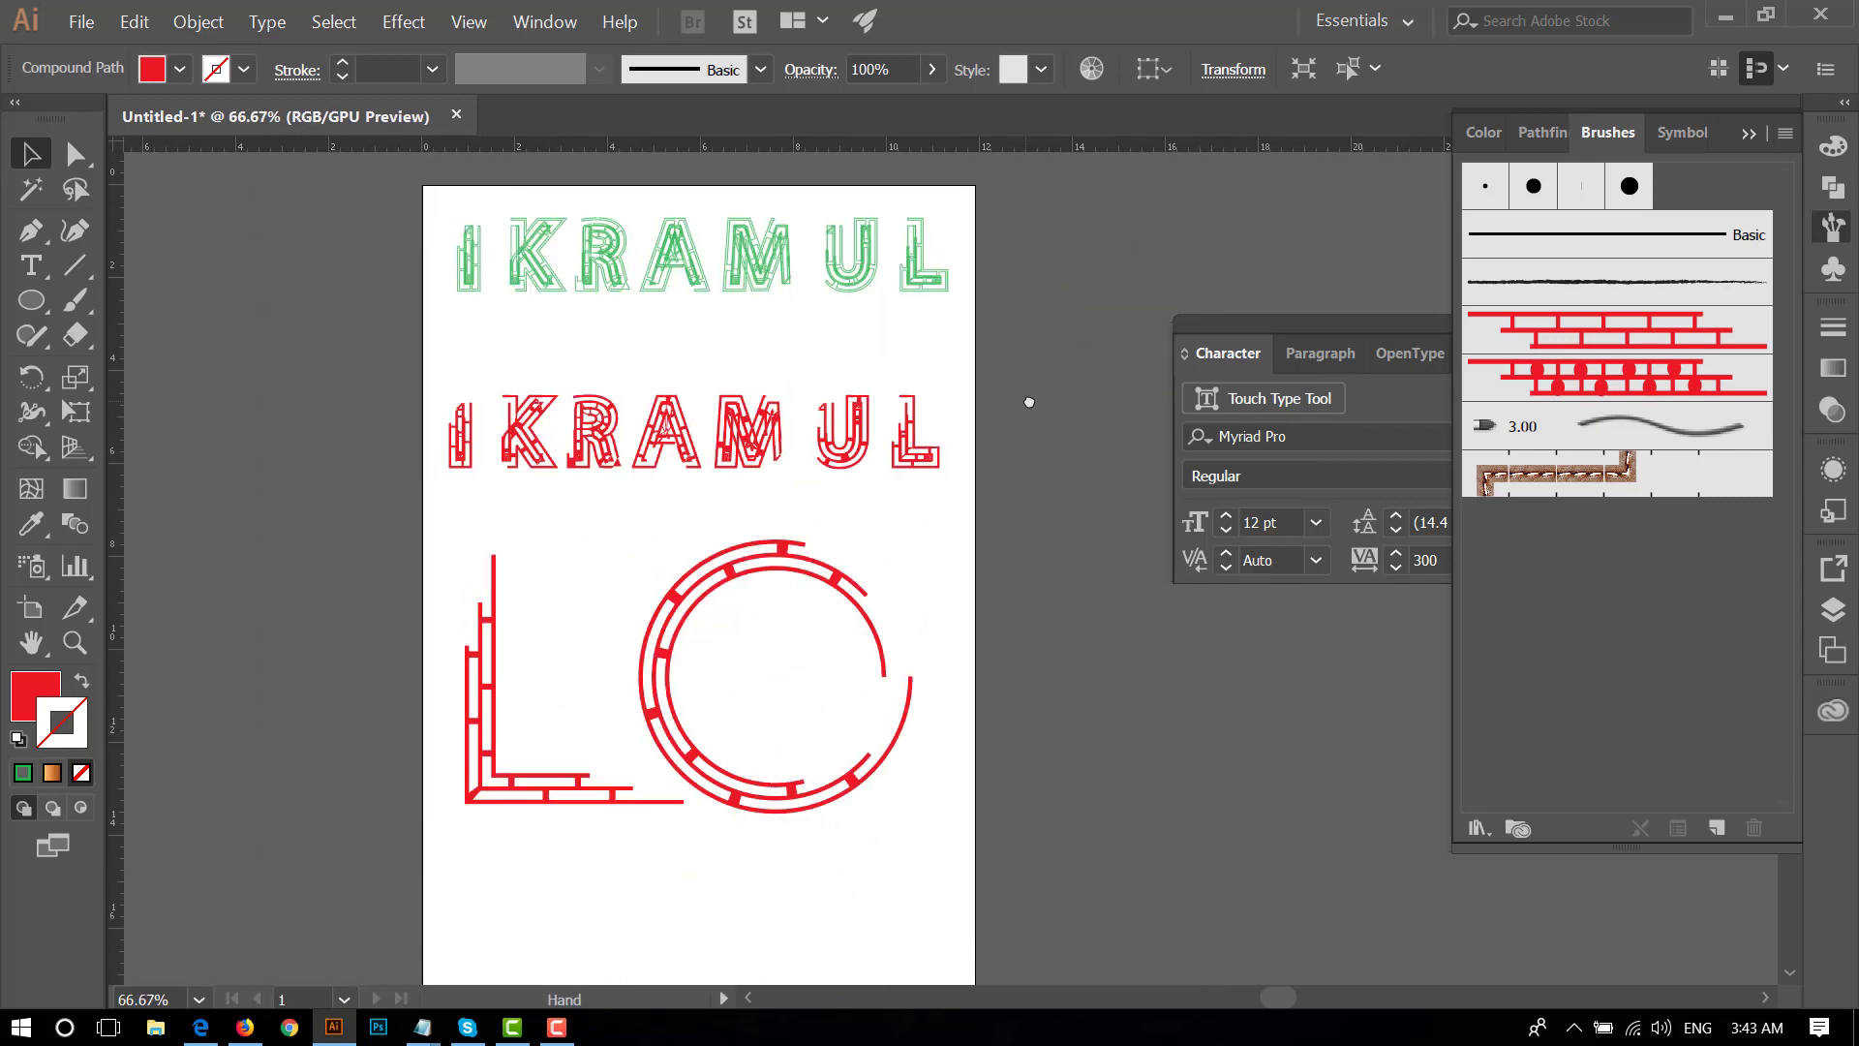
drag(1024, 859, 431, 643)
scroll(631, 527, down, 2)
scroll(630, 526, down, 2)
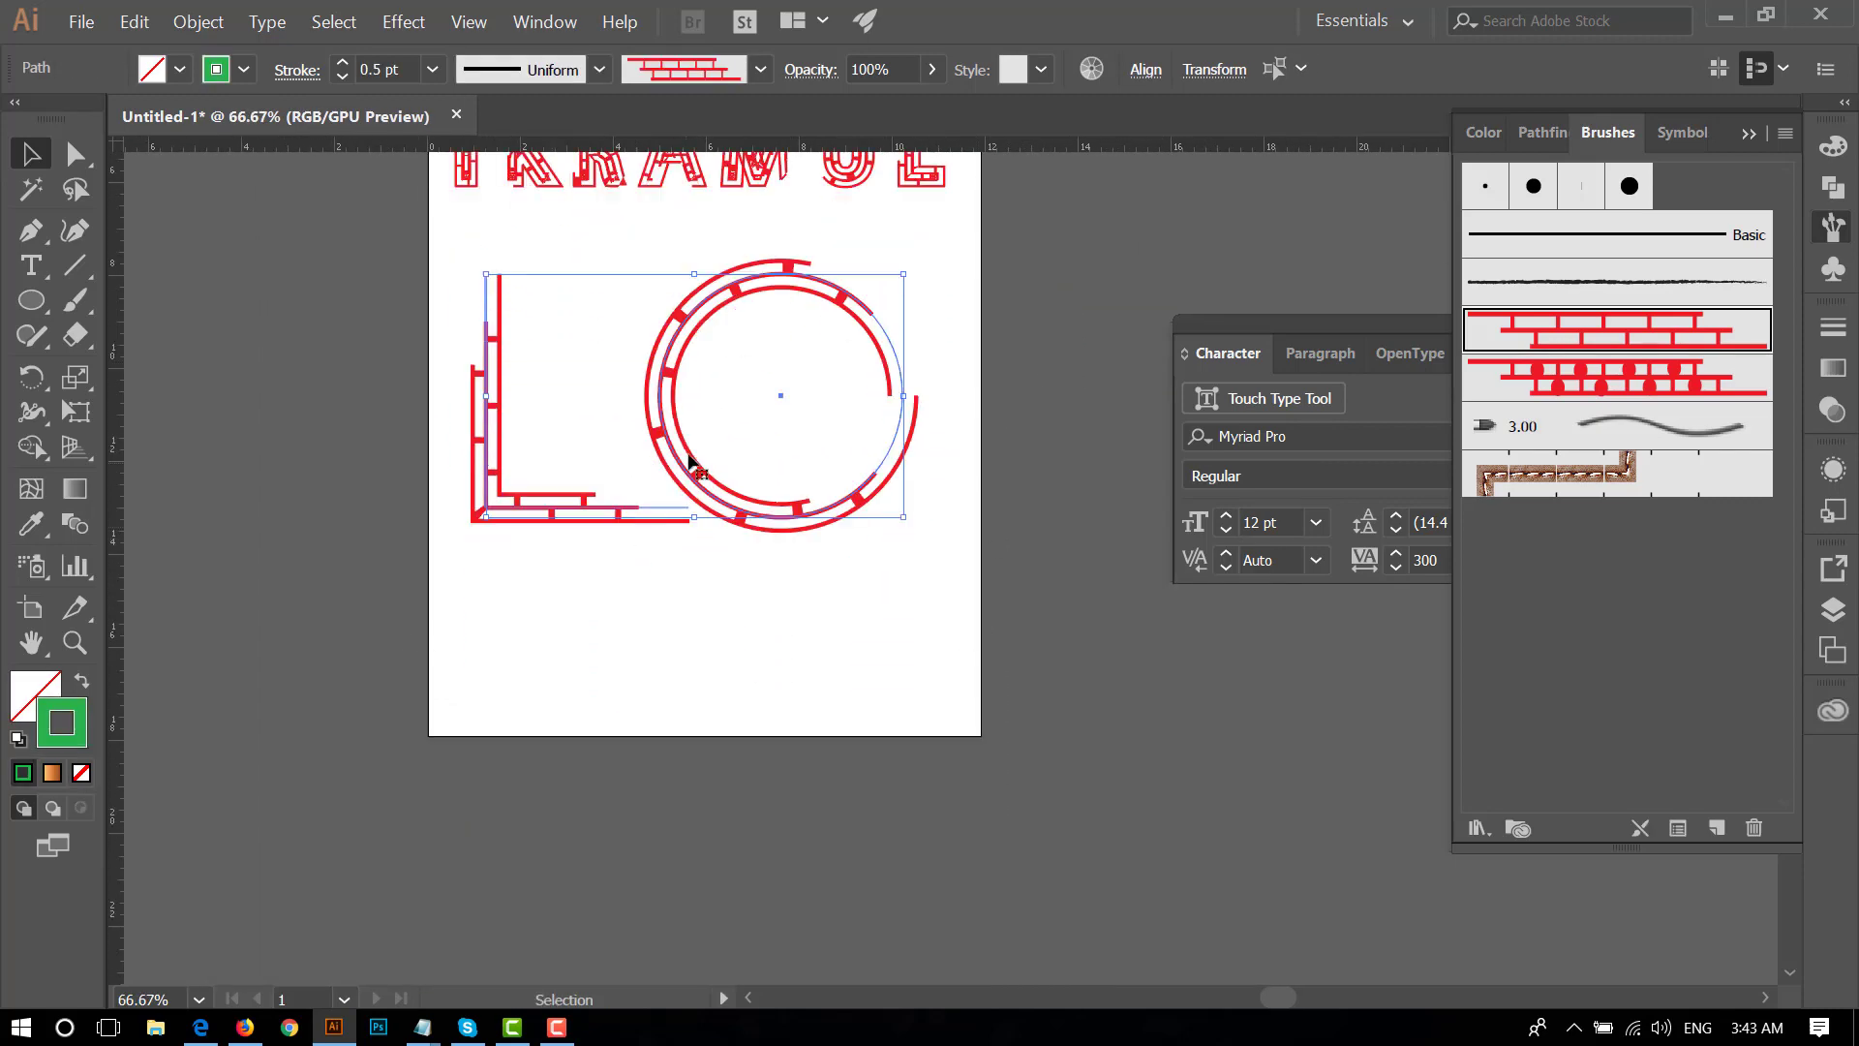
drag(689, 523, 713, 841)
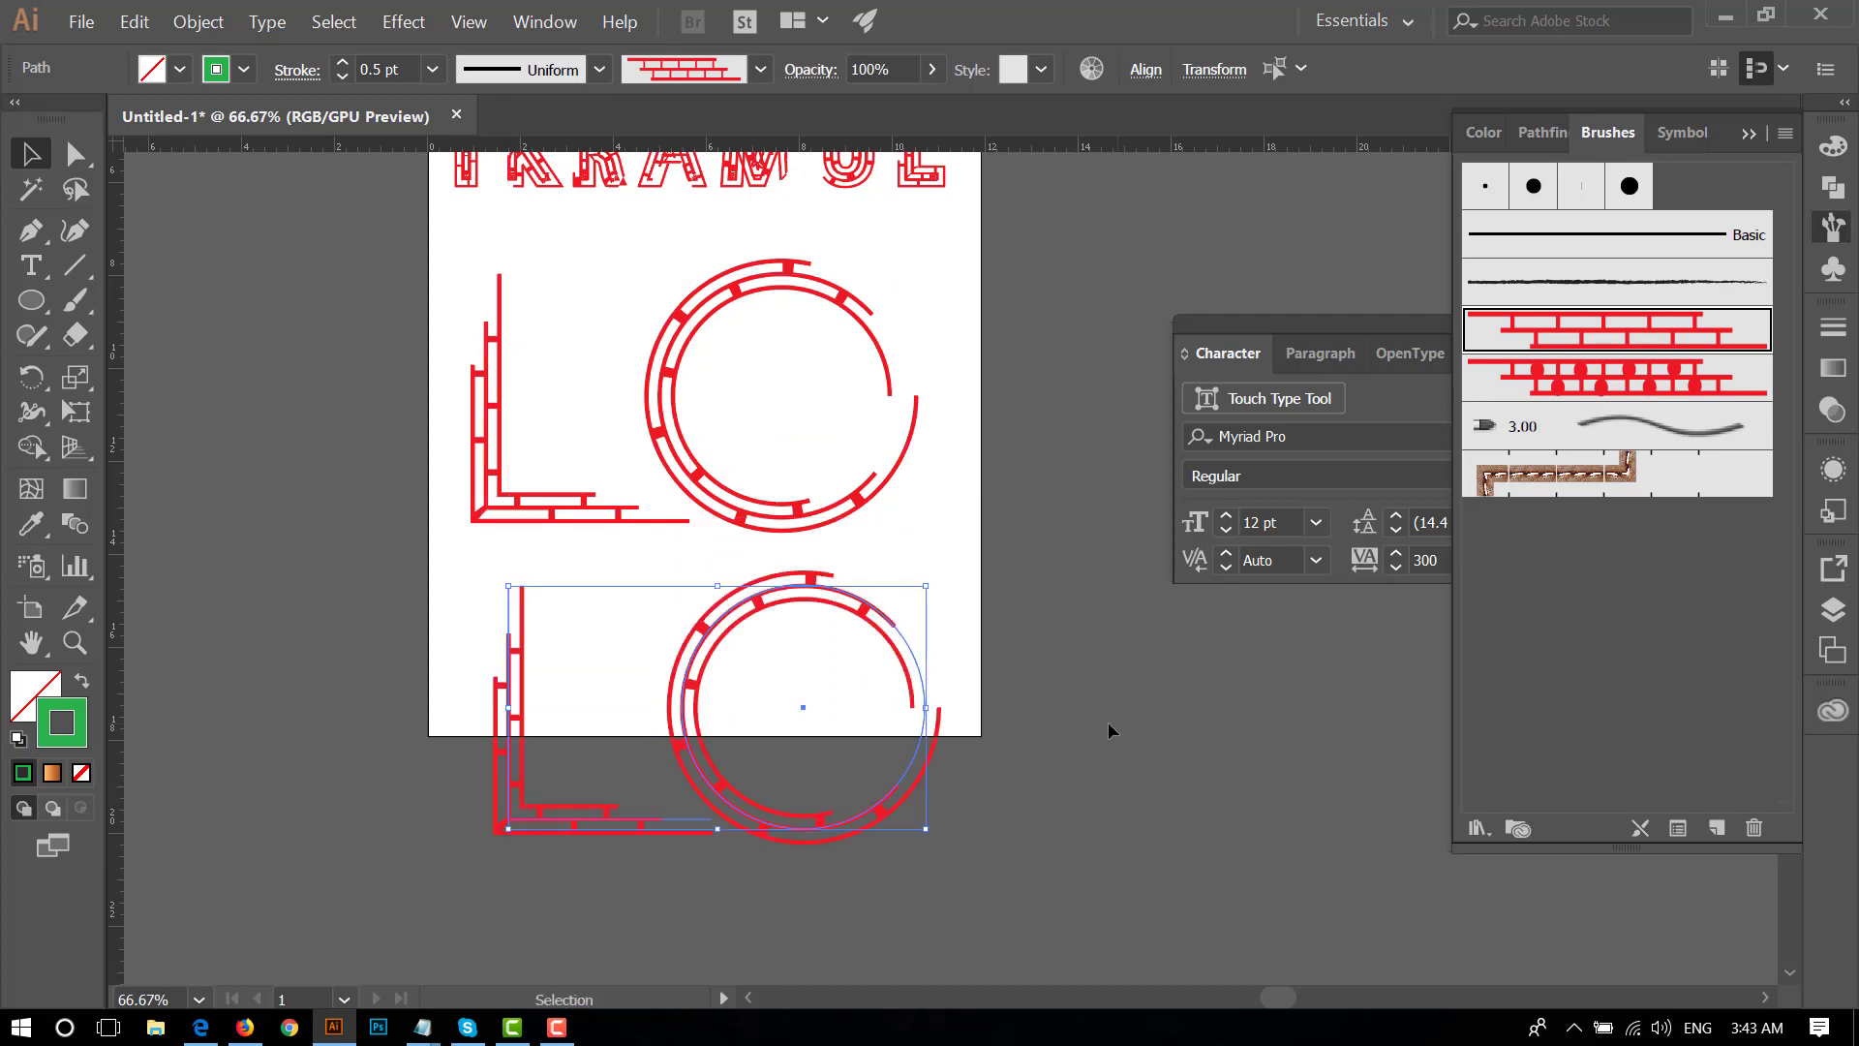
drag(1032, 652, 1024, 719)
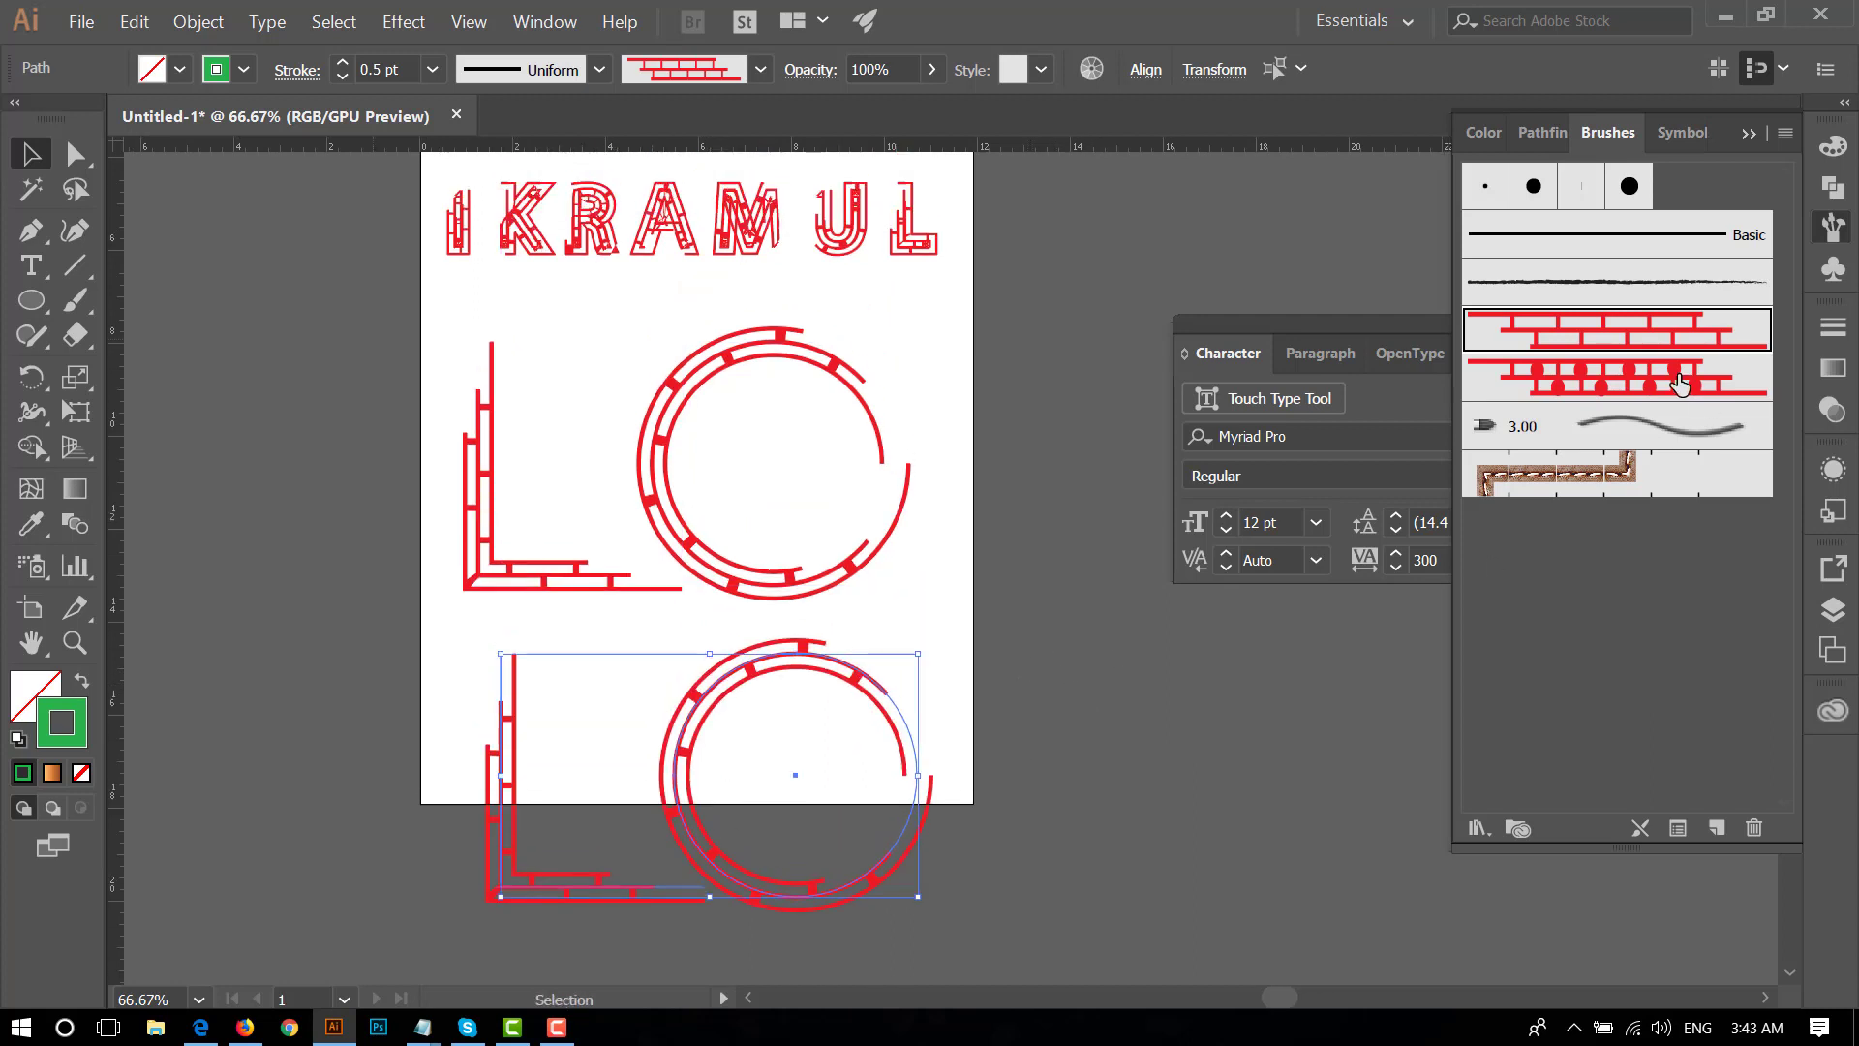
click(1680, 383)
- Move the original L and O off-page left and the dotted copy up the page
click(1044, 758)
scroll(1065, 629, down, 2)
scroll(1087, 514, down, 3)
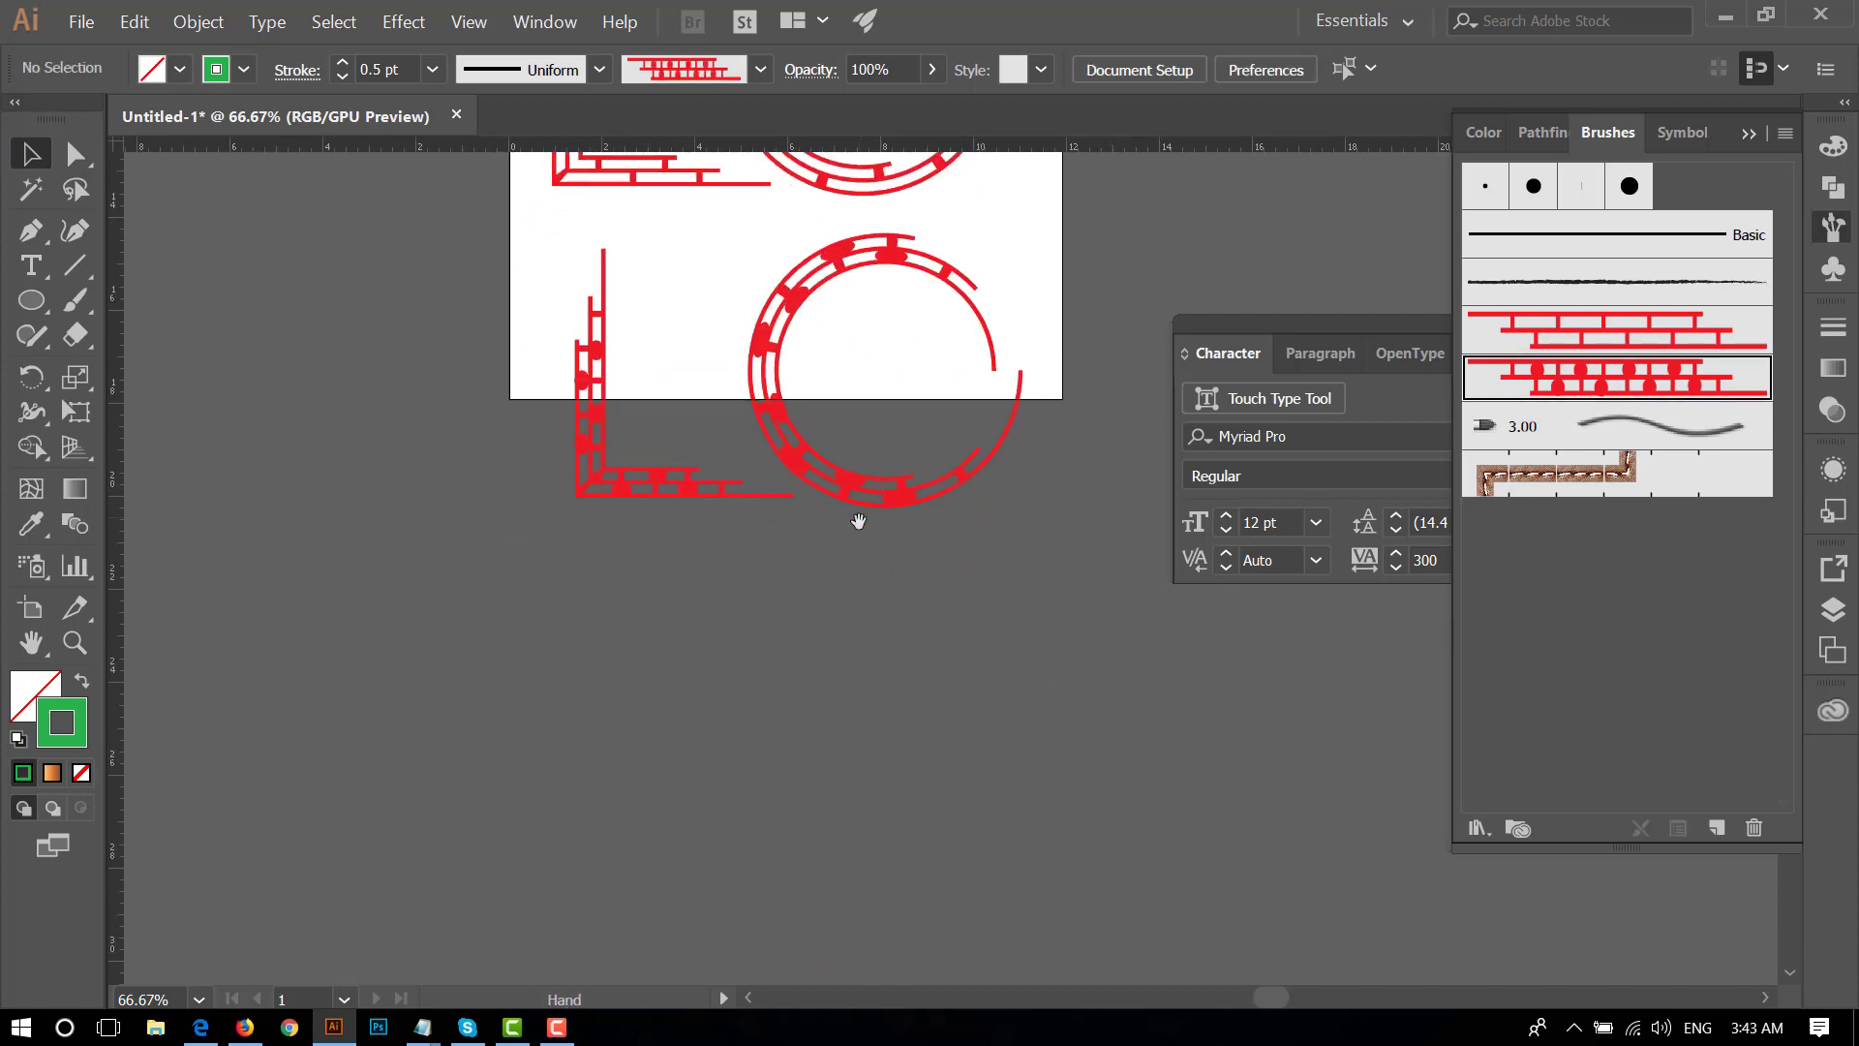
scroll(851, 519, up, 2)
scroll(901, 635, up, 3)
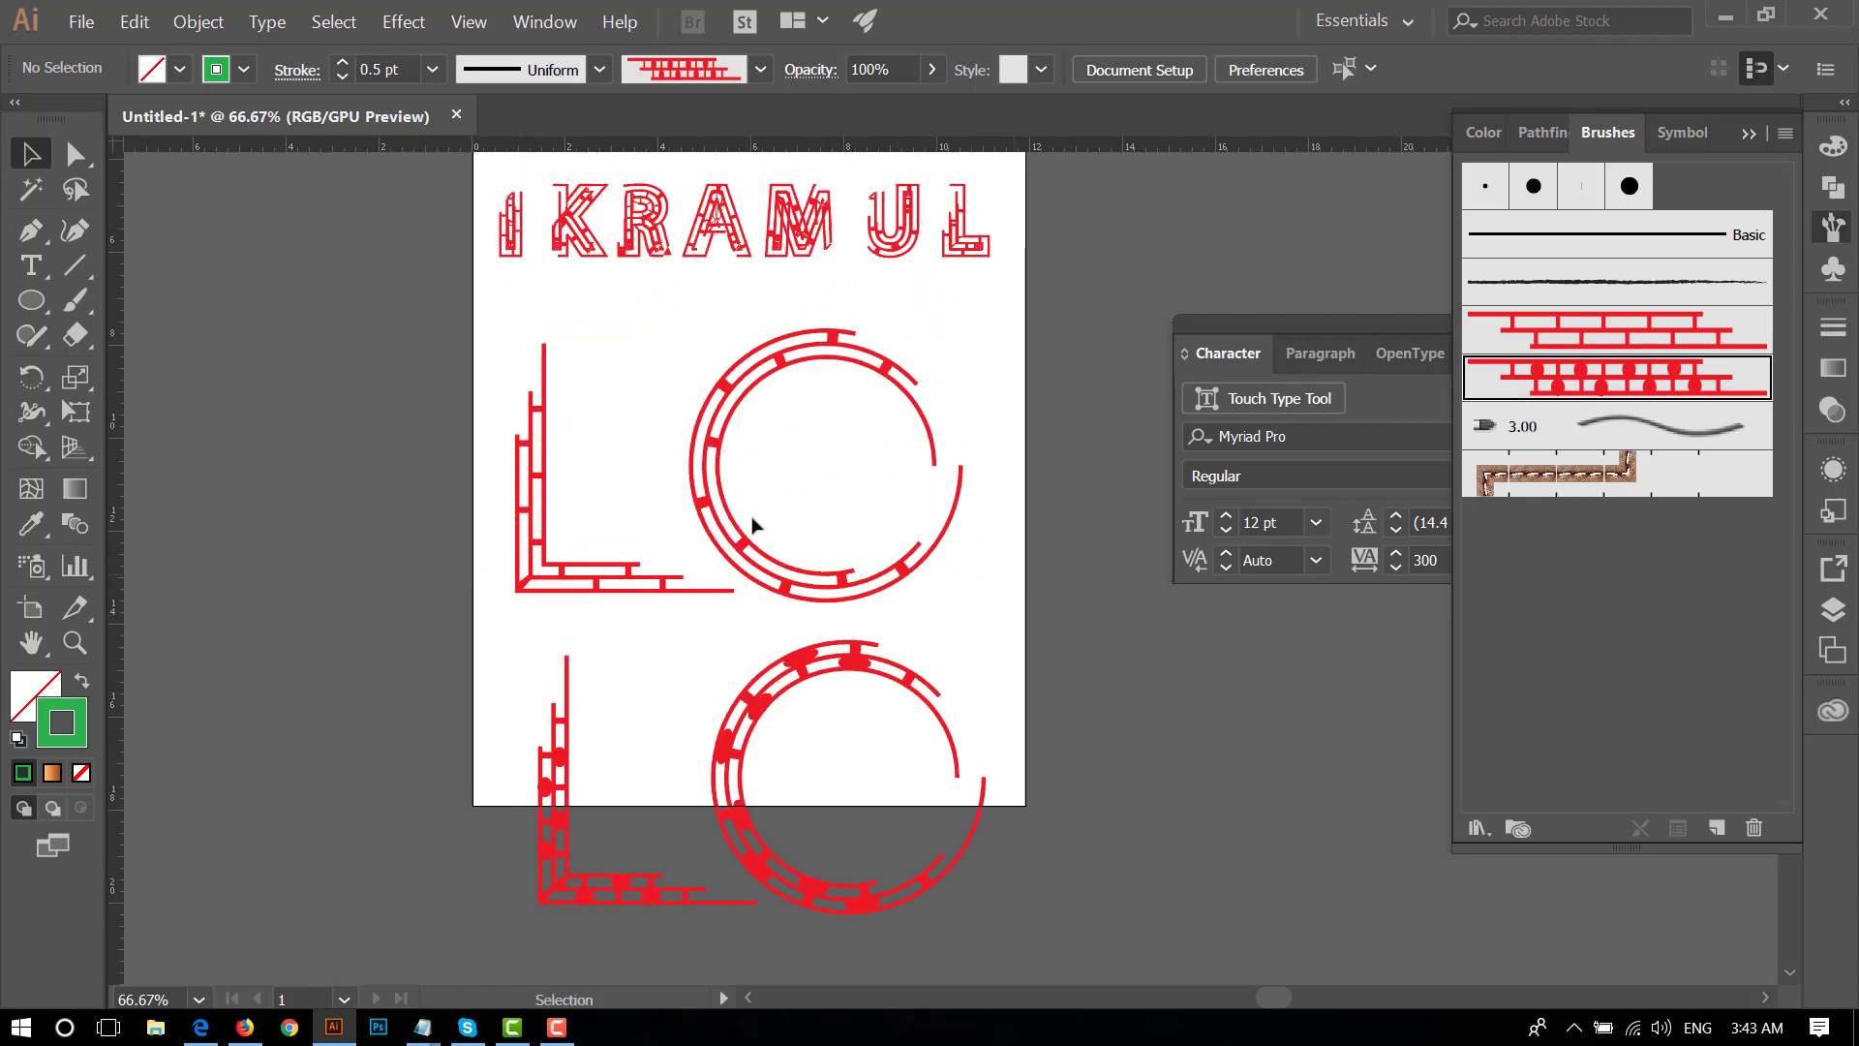
click(714, 523)
drag(718, 493, 248, 475)
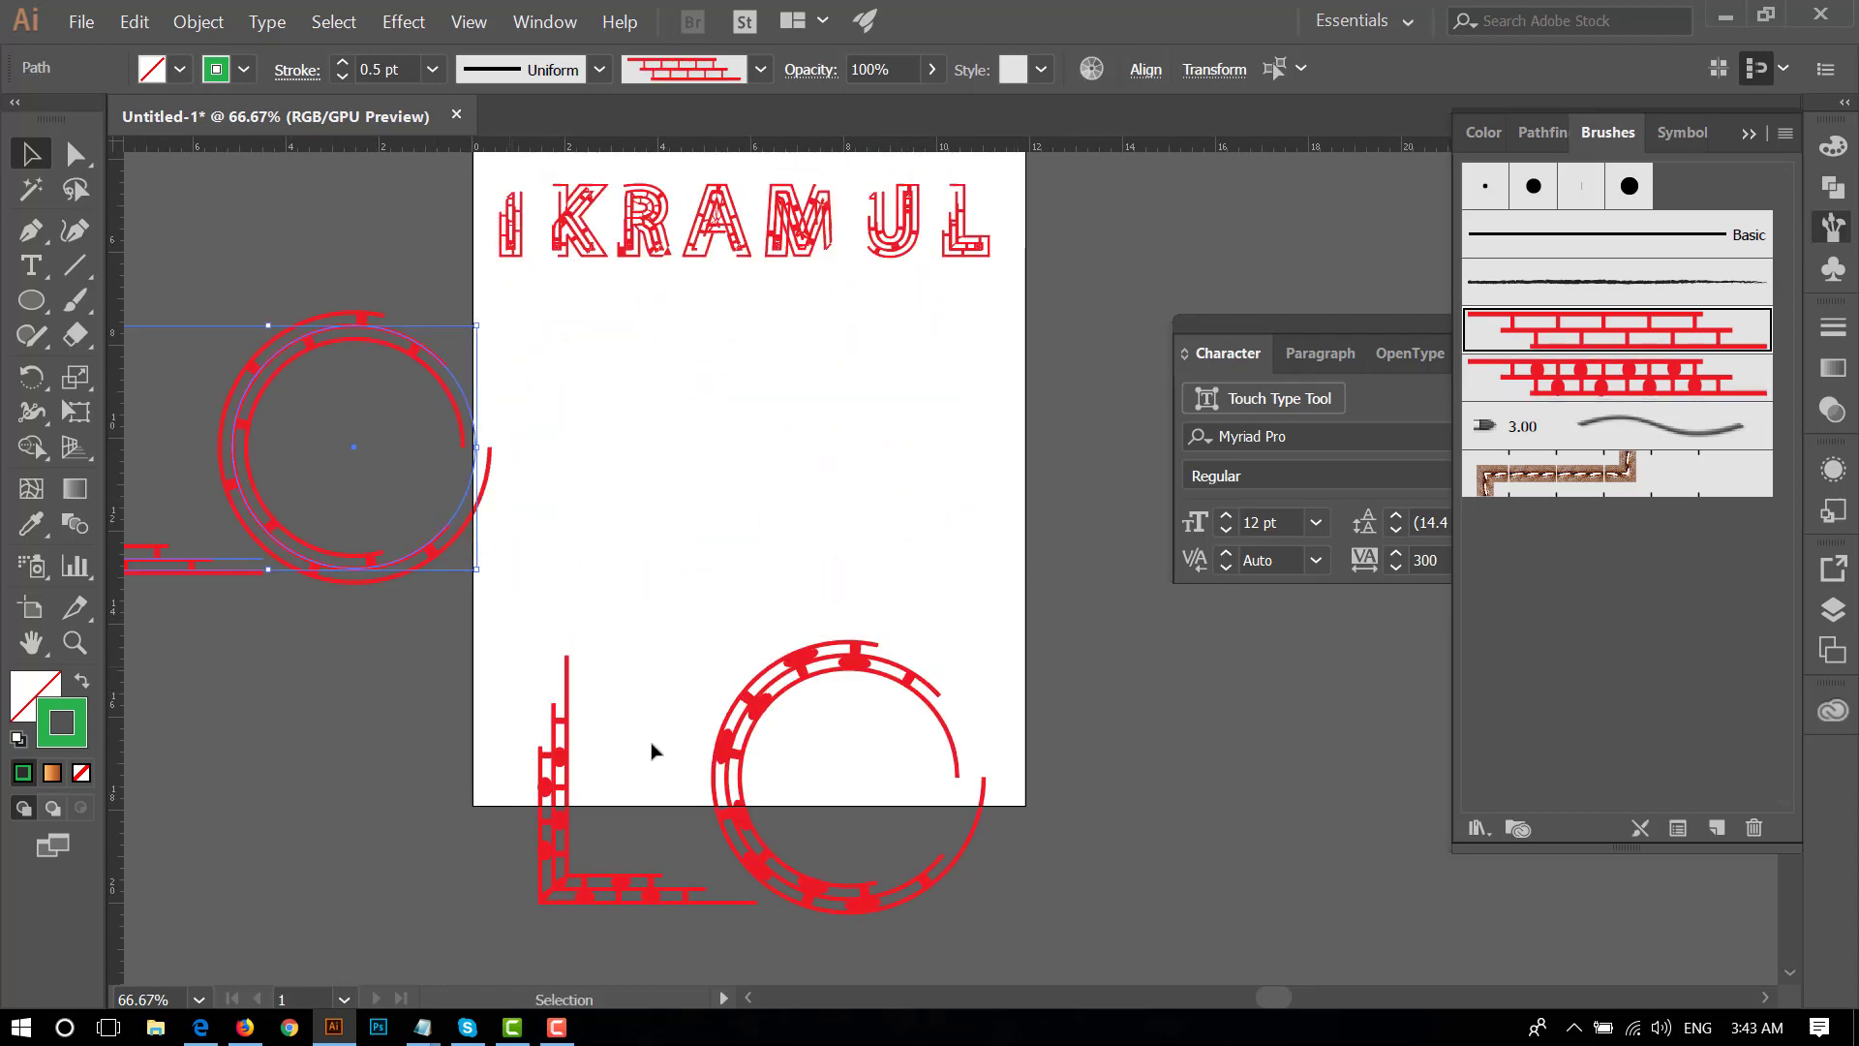
drag(714, 840, 714, 532)
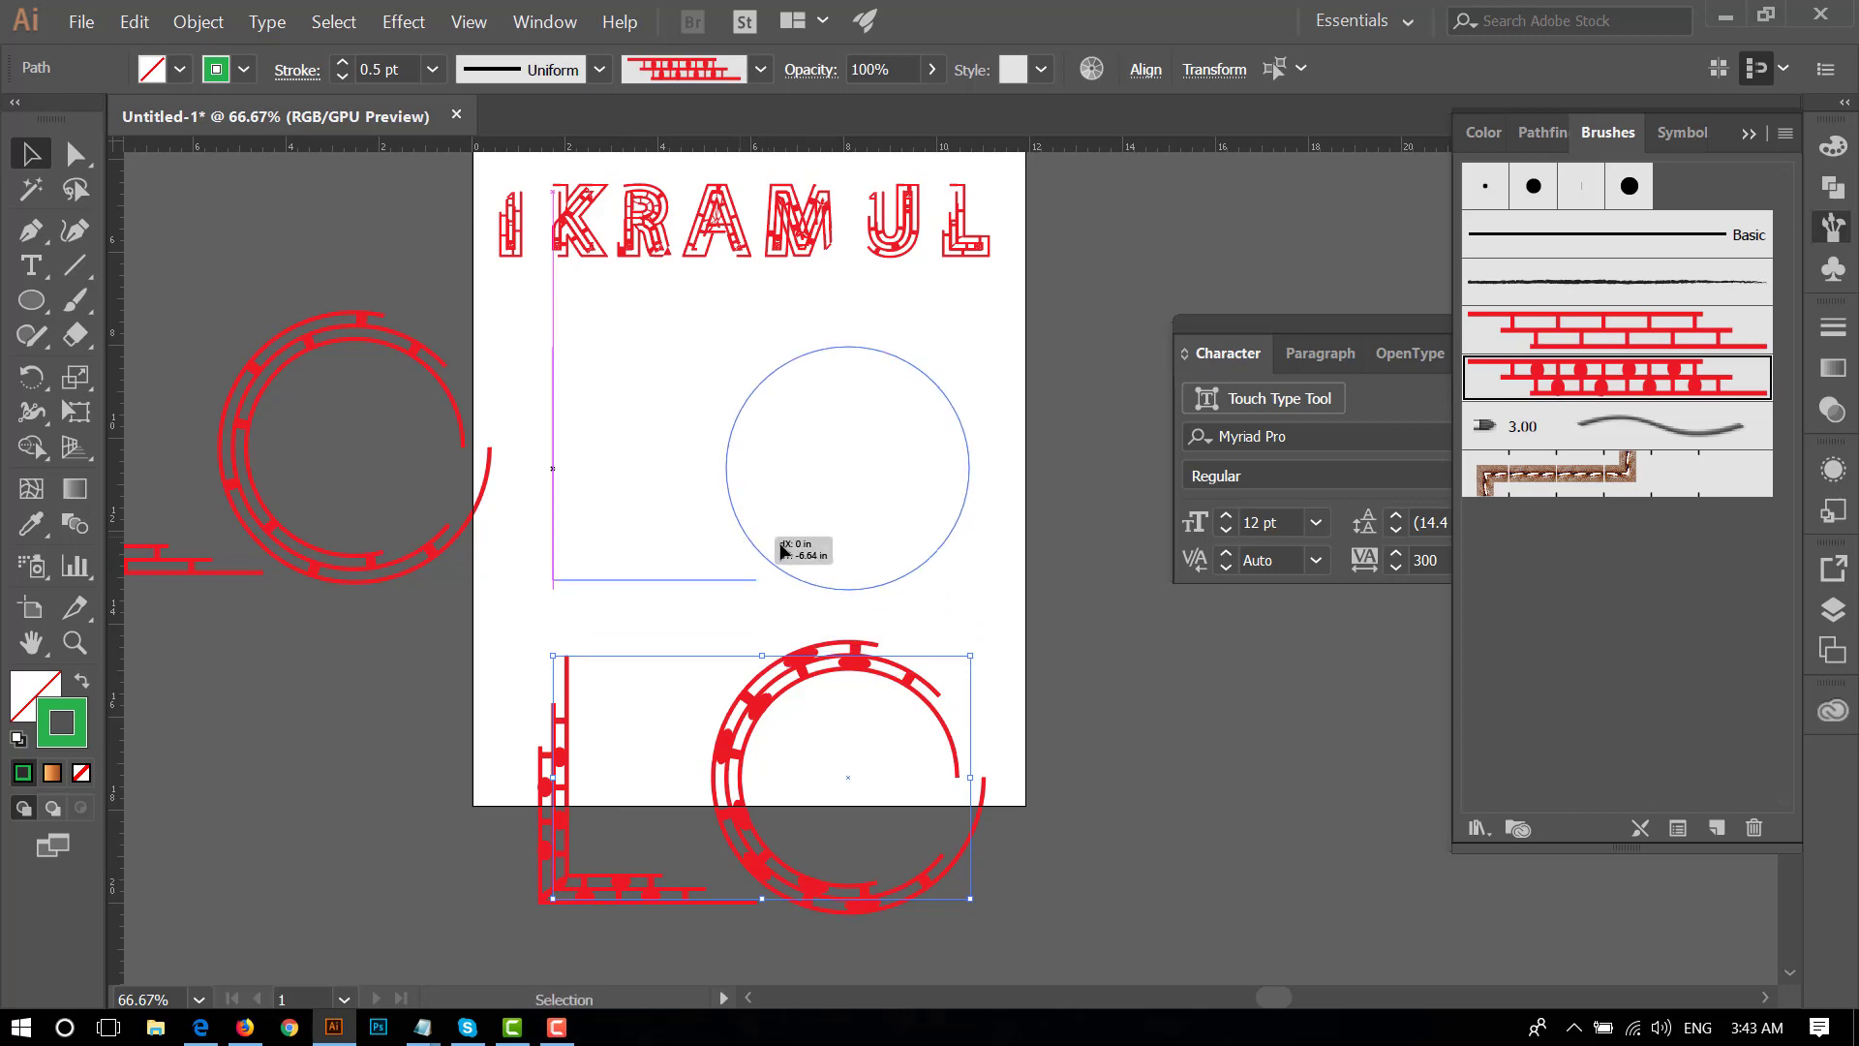
click(842, 731)
drag(843, 731, 887, 765)
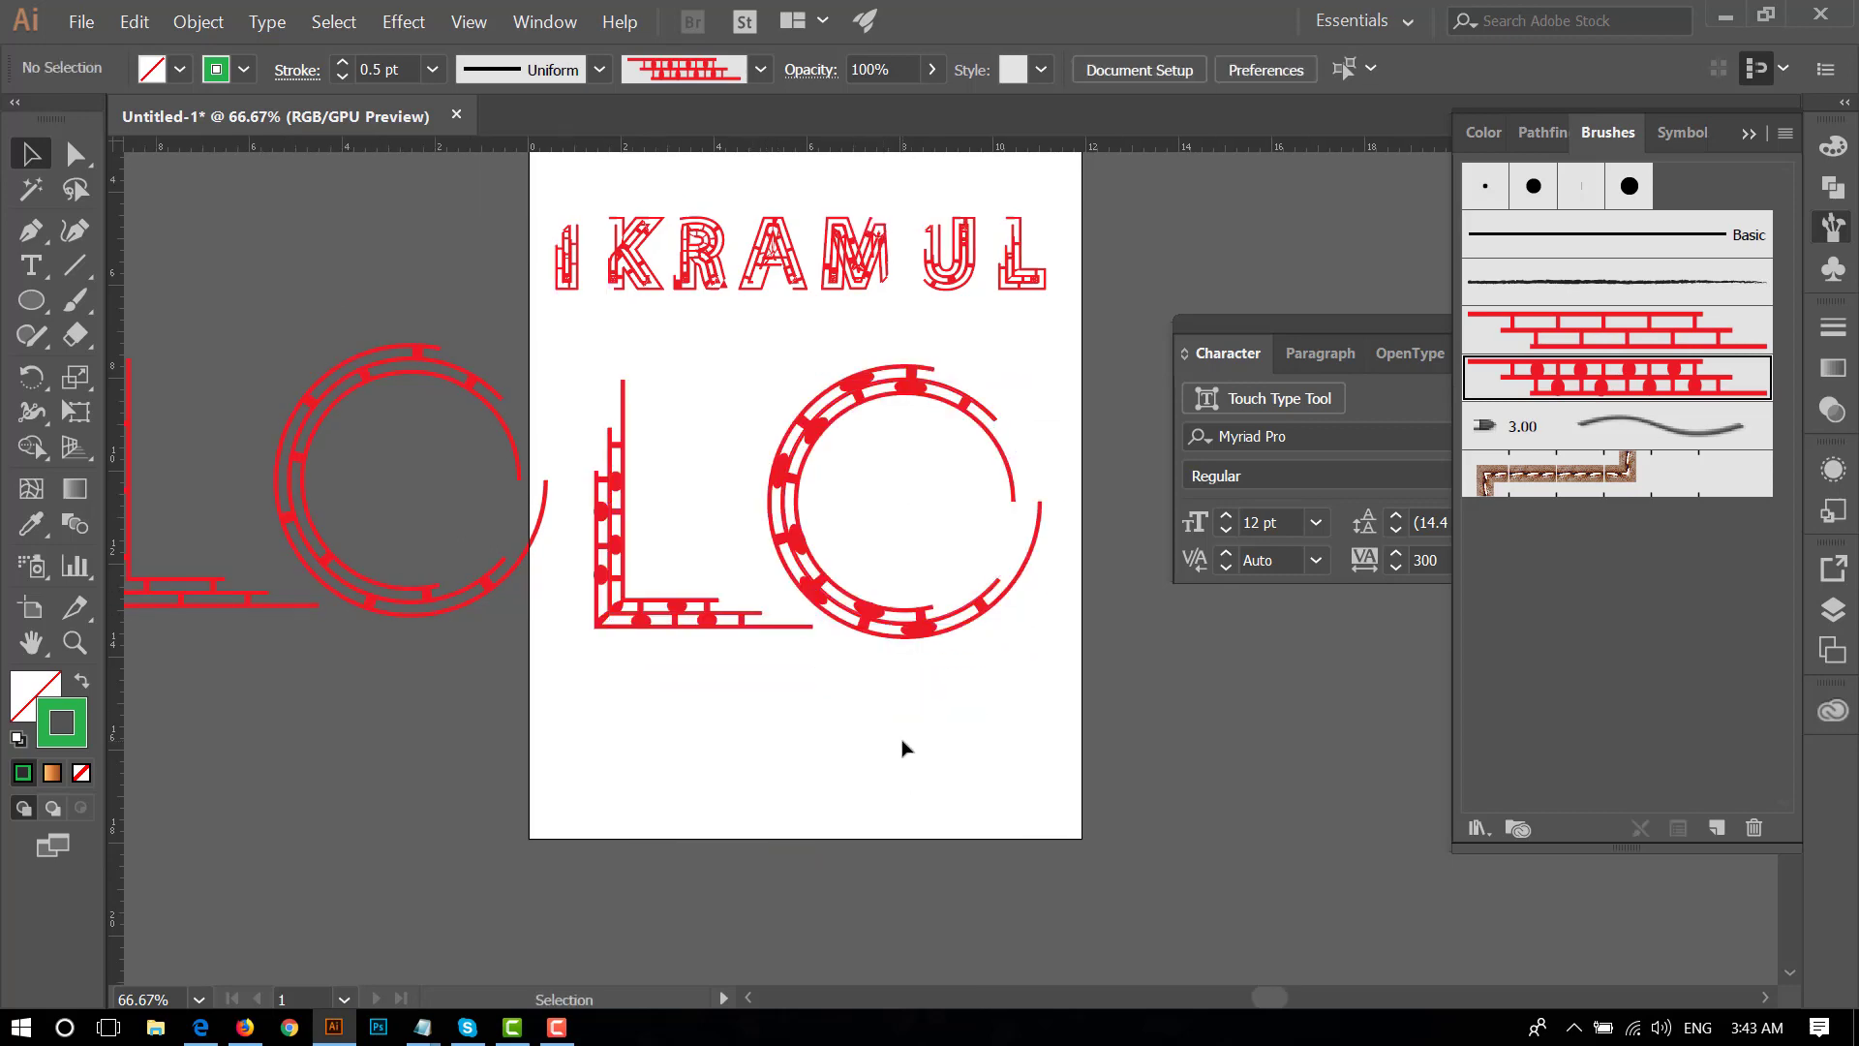
key(ctrl+minus)
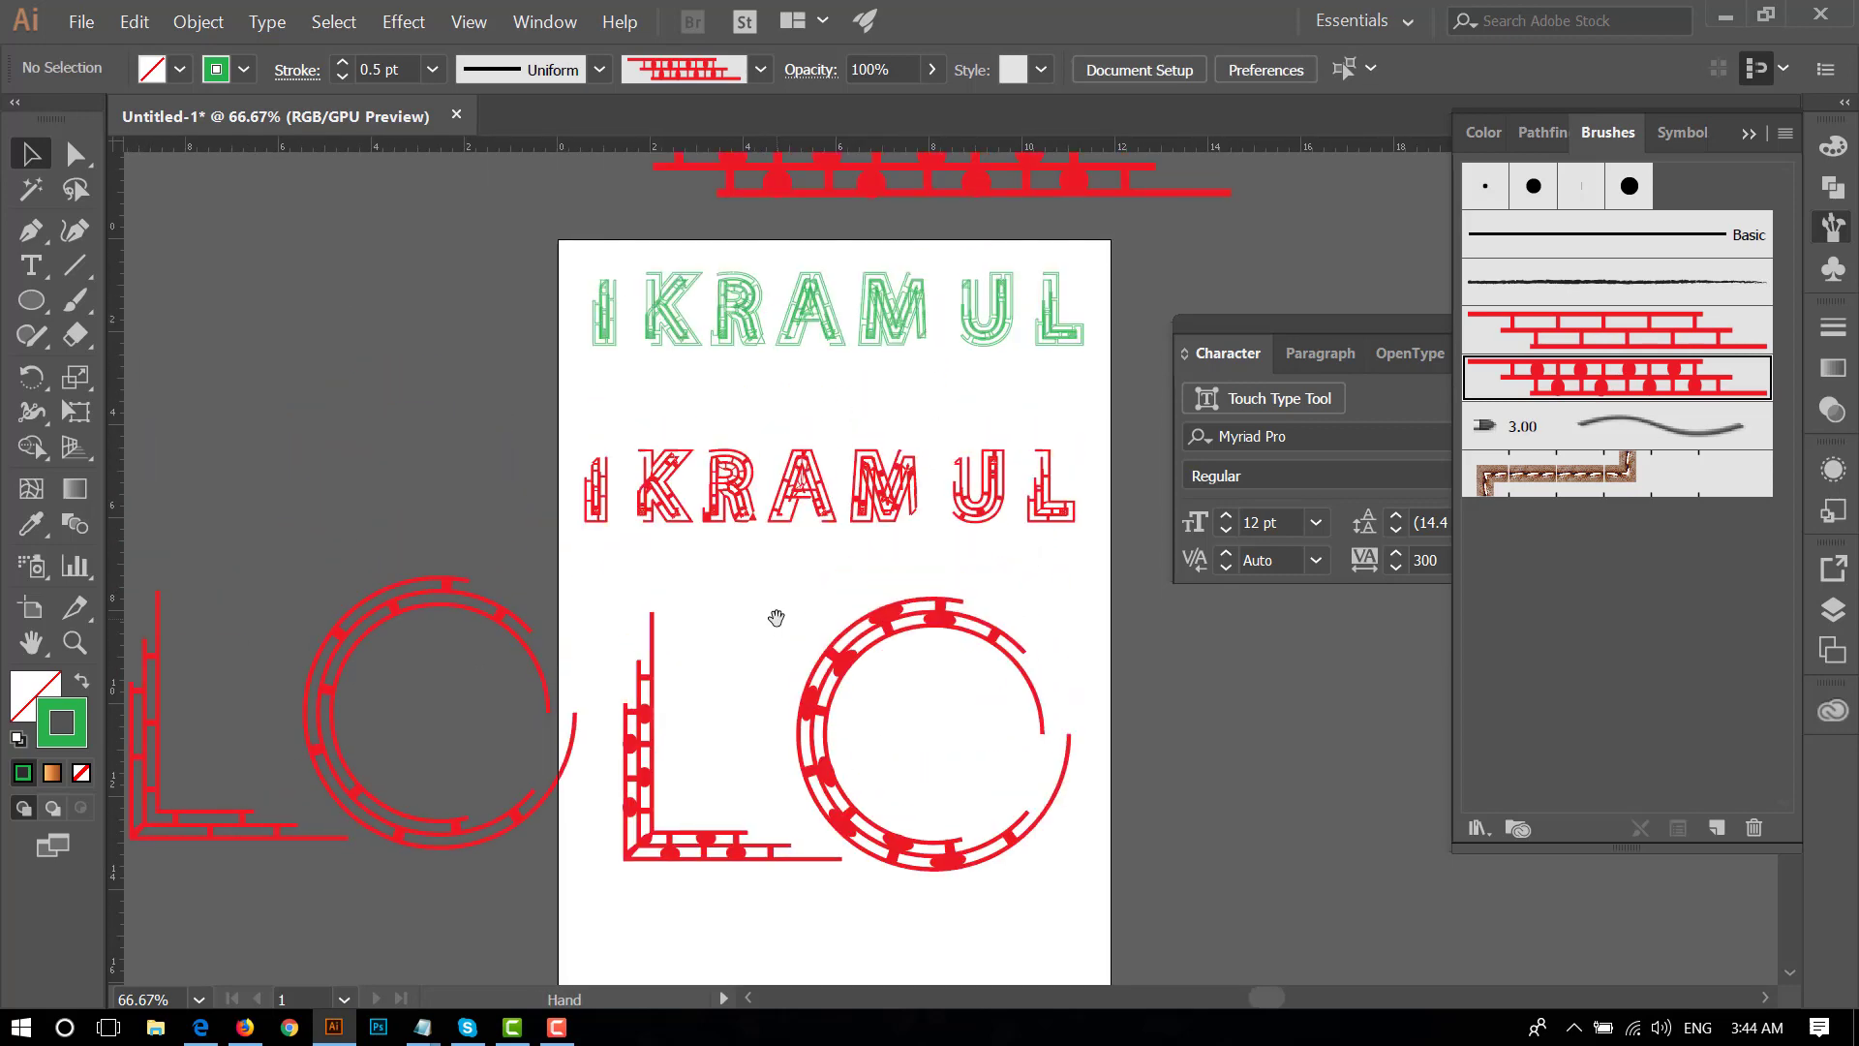
key(ctrl+minus)
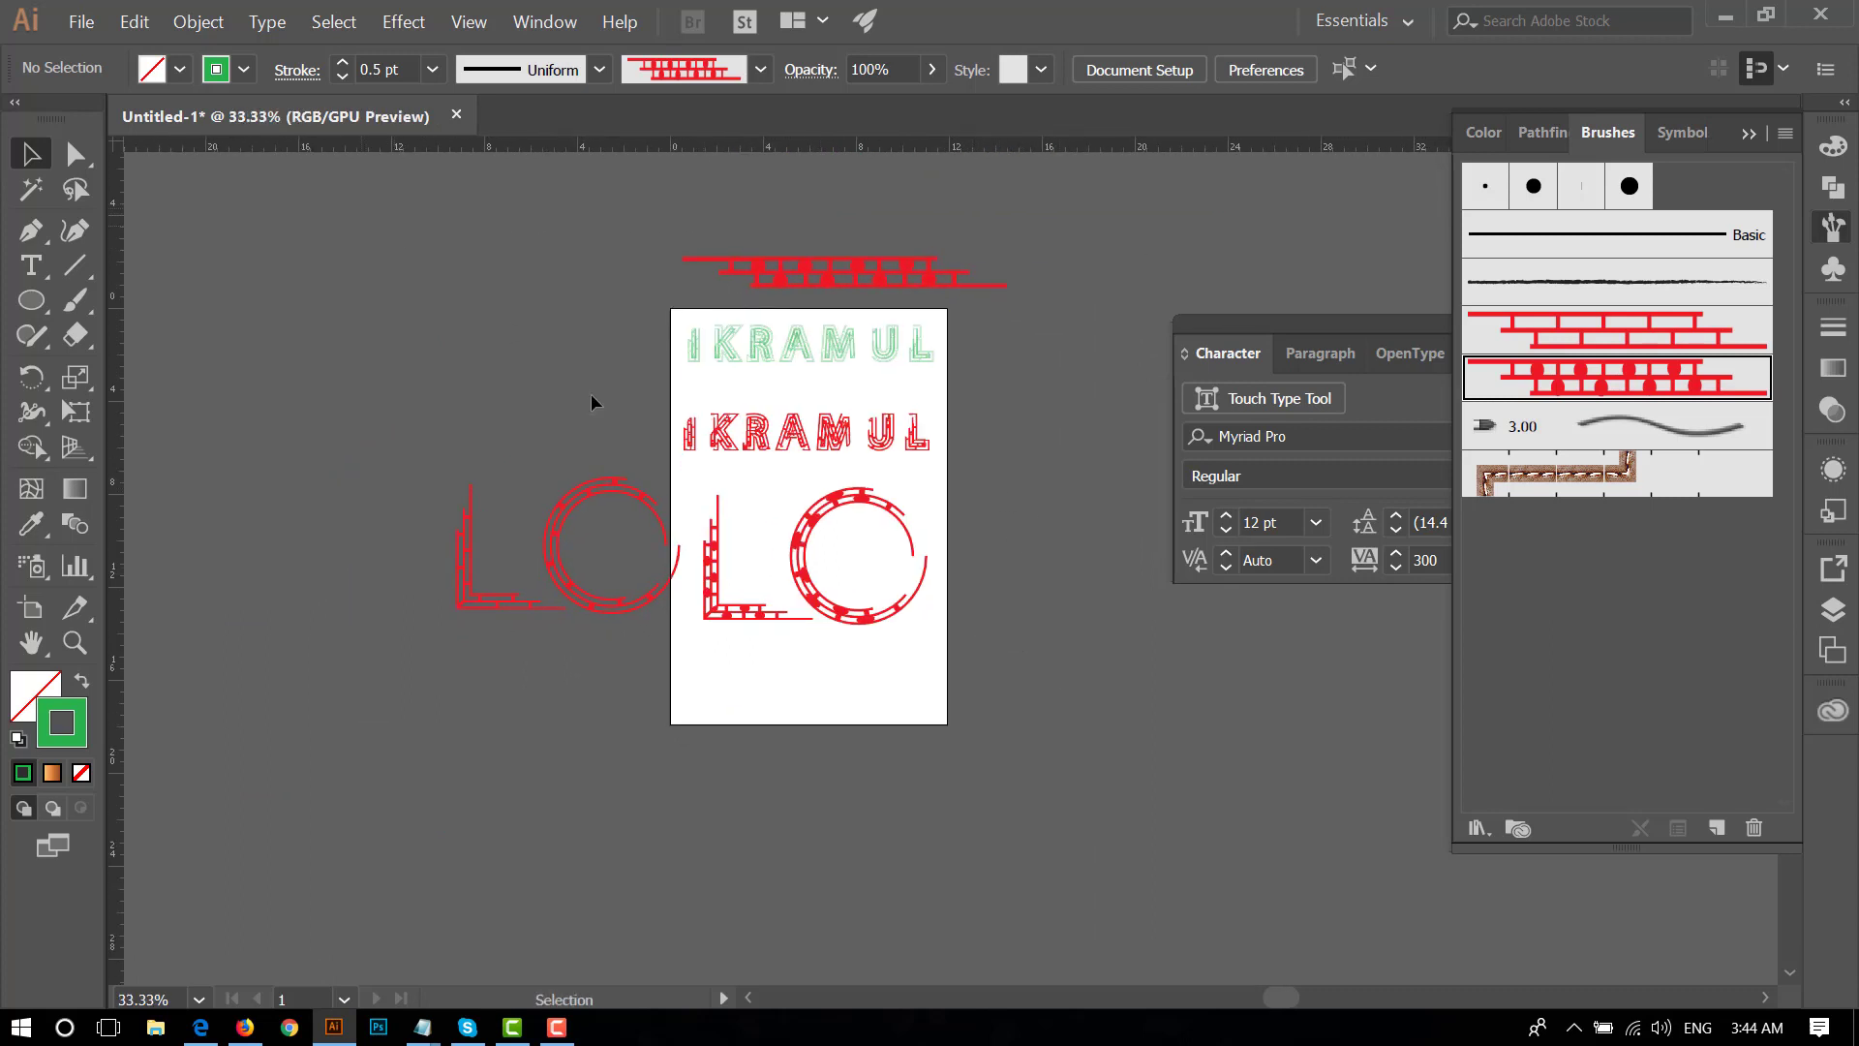
key(ctrl+a)
mouse_move(1086, 687)
mouse_down()
mouse_move(346, 258)
mouse_move(341, 230)
mouse_up()
drag(439, 197, 1071, 771)
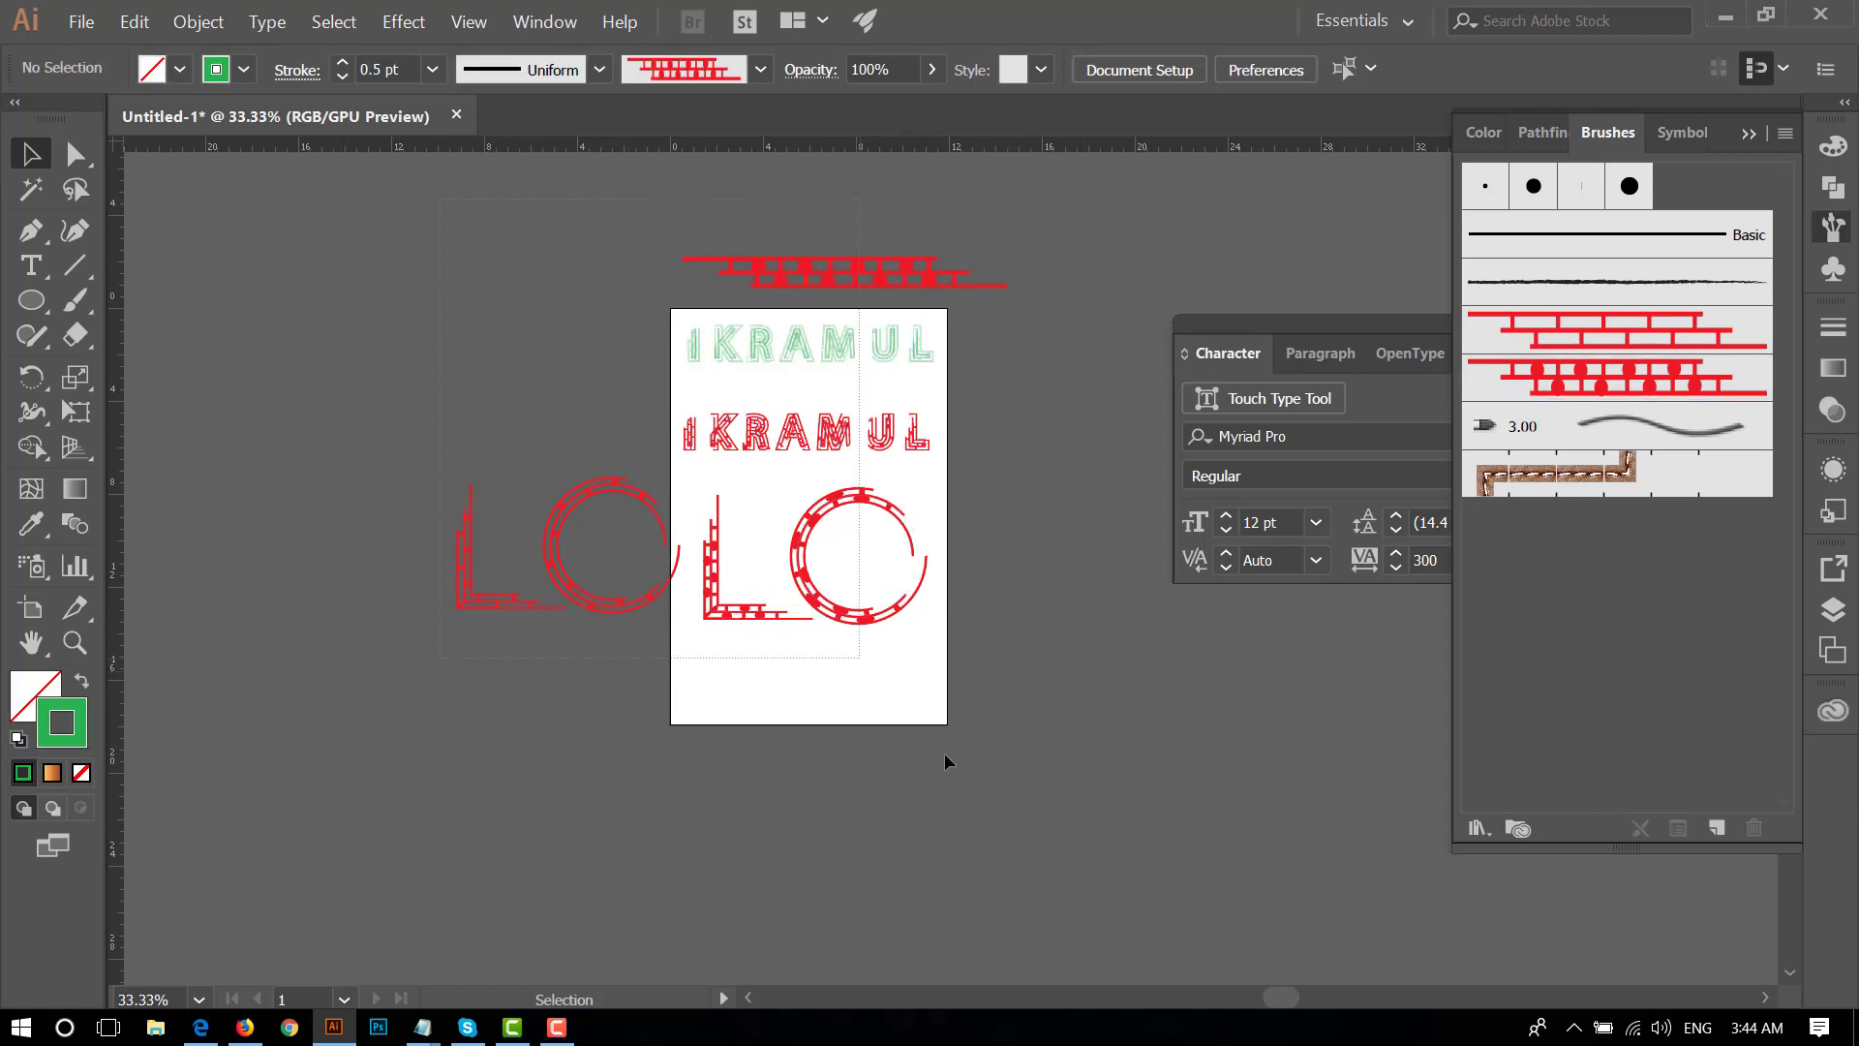
click(1070, 768)
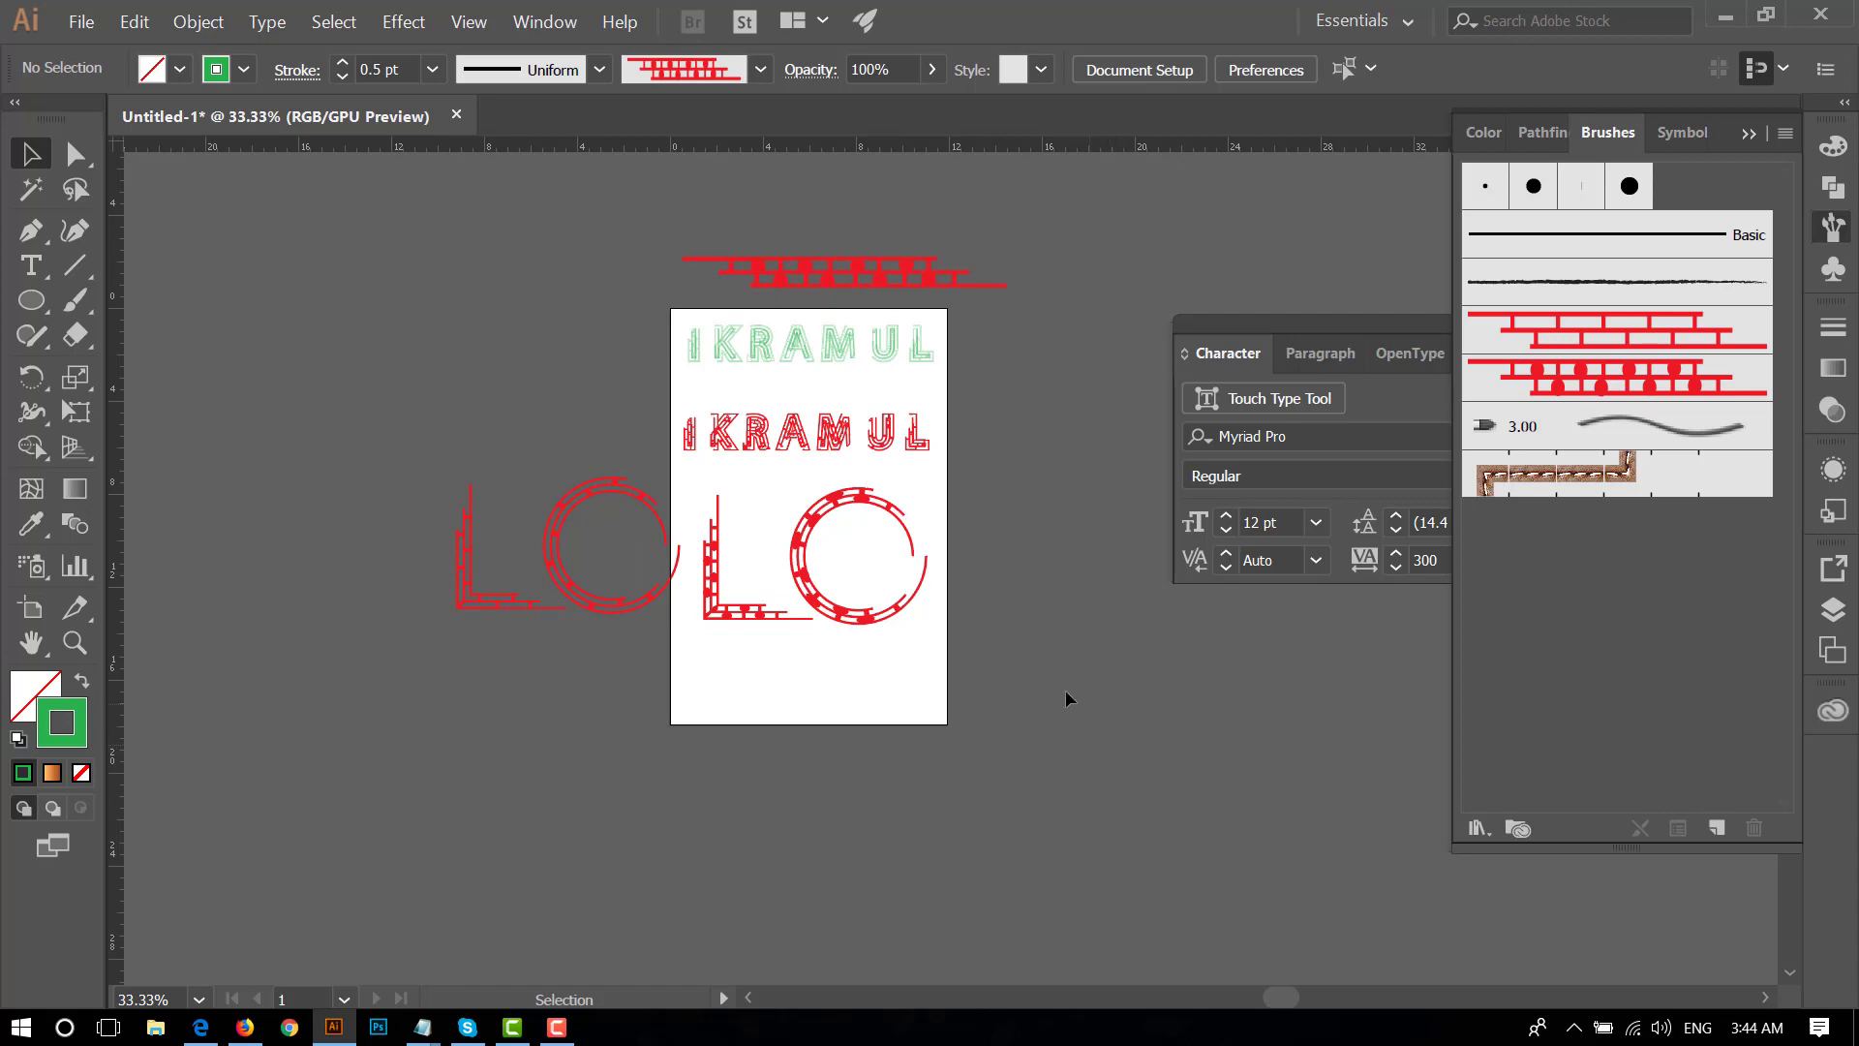